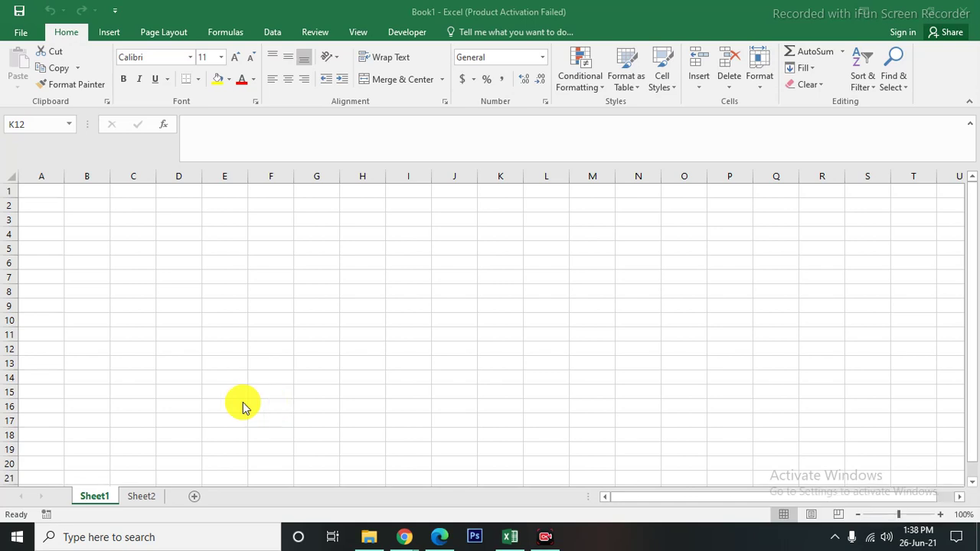
# - Enter the header NAME in cell A3
pyautogui.click(19, 38)
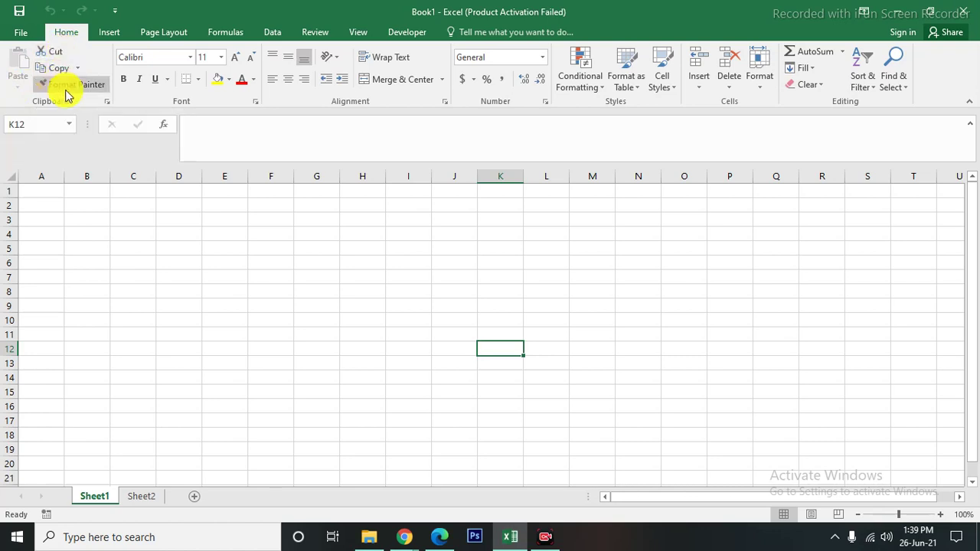
pyautogui.click(88, 333)
pyautogui.click(56, 222)
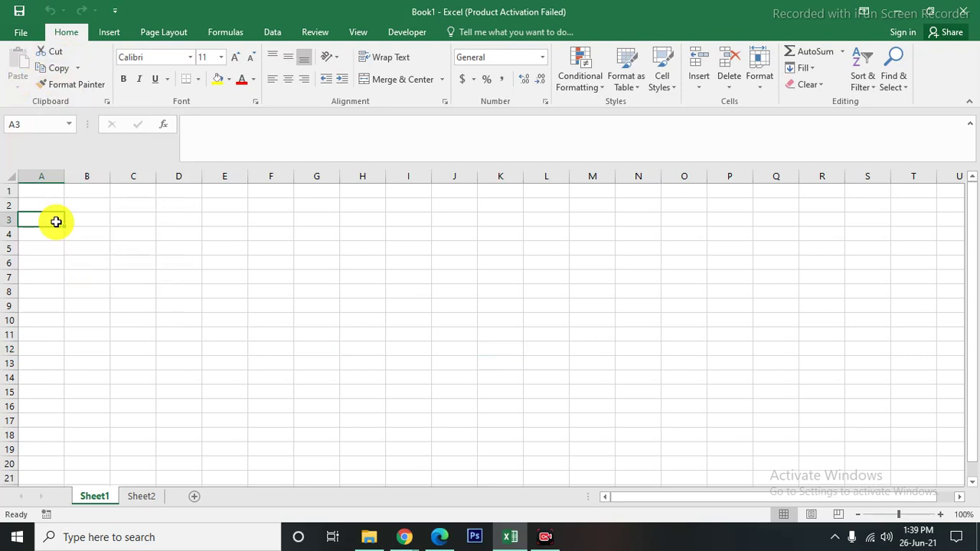
pyautogui.write('NAME')
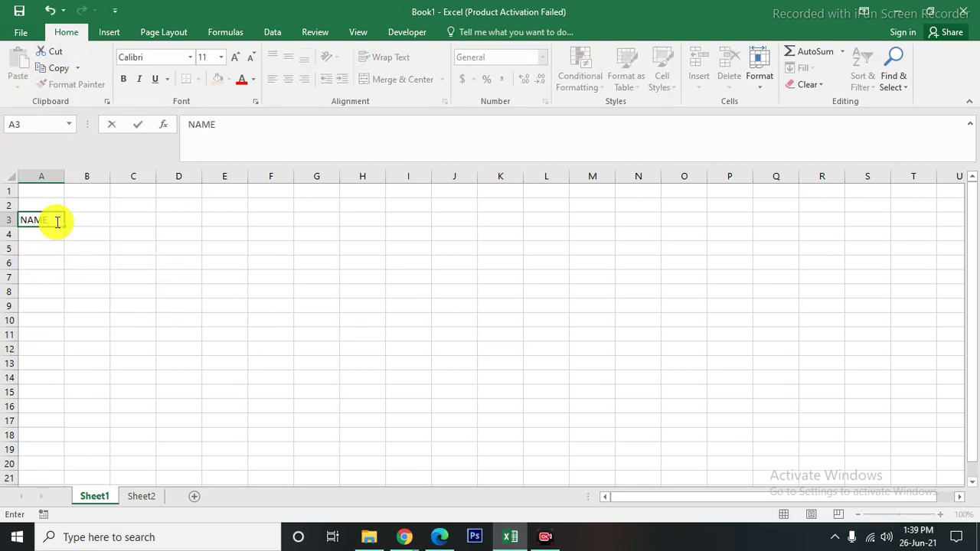
pyautogui.press('Return')
# - Enter FATHER NAME in B3 and autofit column B to fit it
pyautogui.click(56, 221)
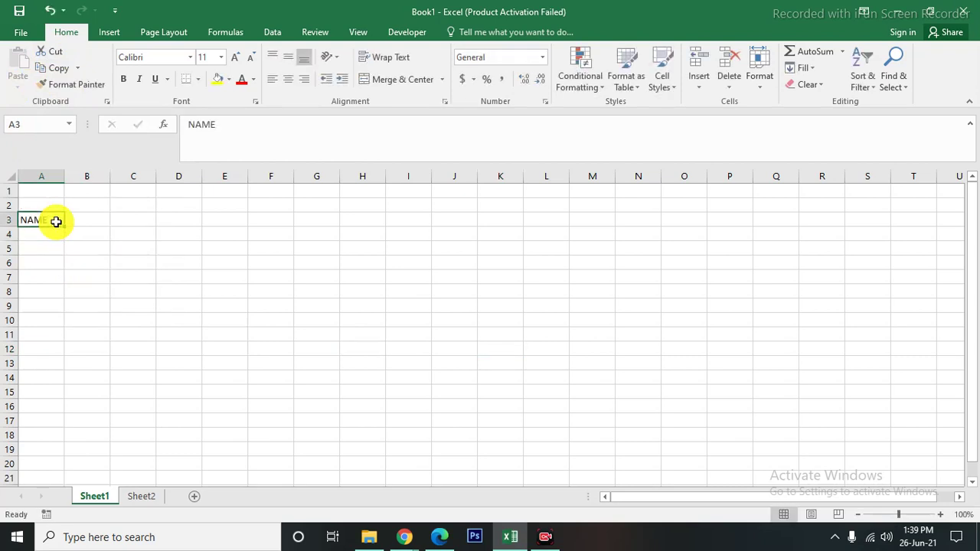
pyautogui.press('Right')
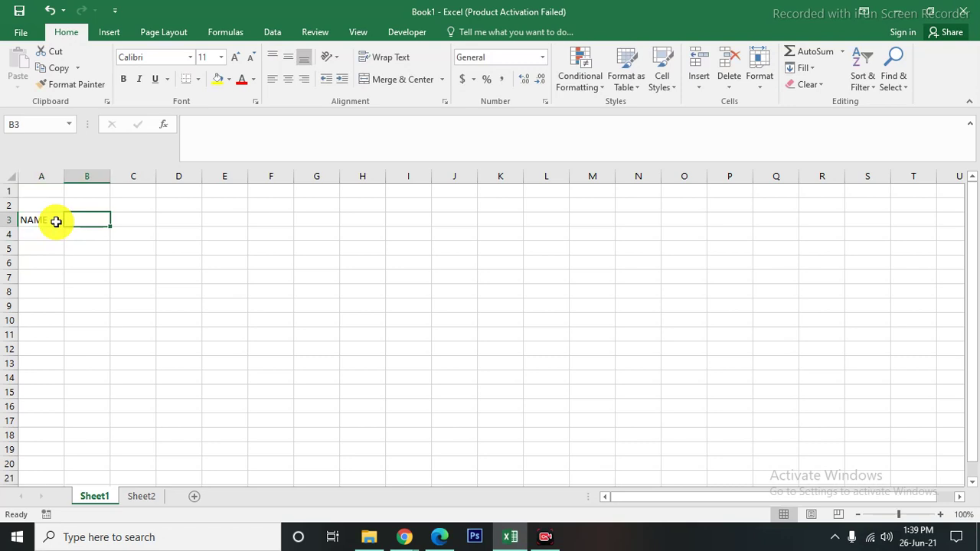
pyautogui.write('FATHER')
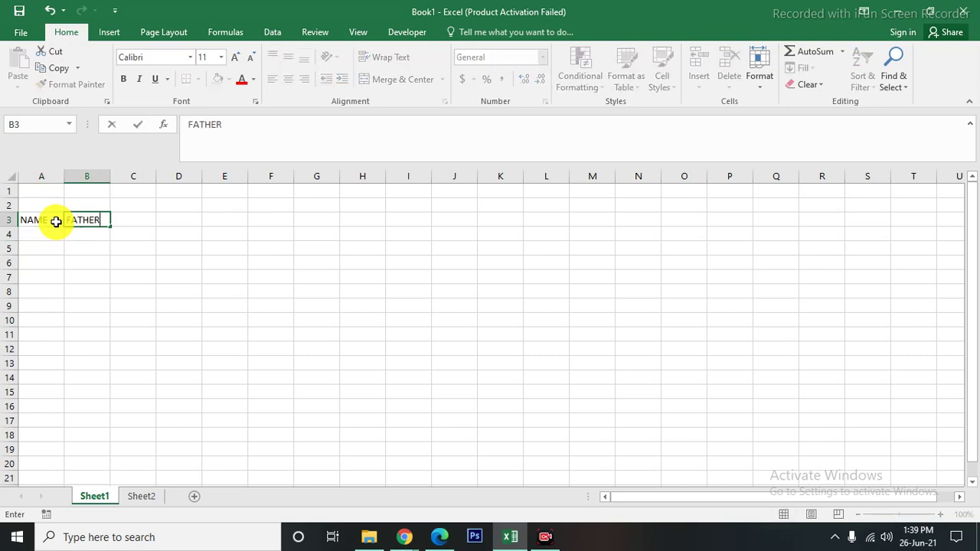
pyautogui.write(' NAME')
pyautogui.press('Return')
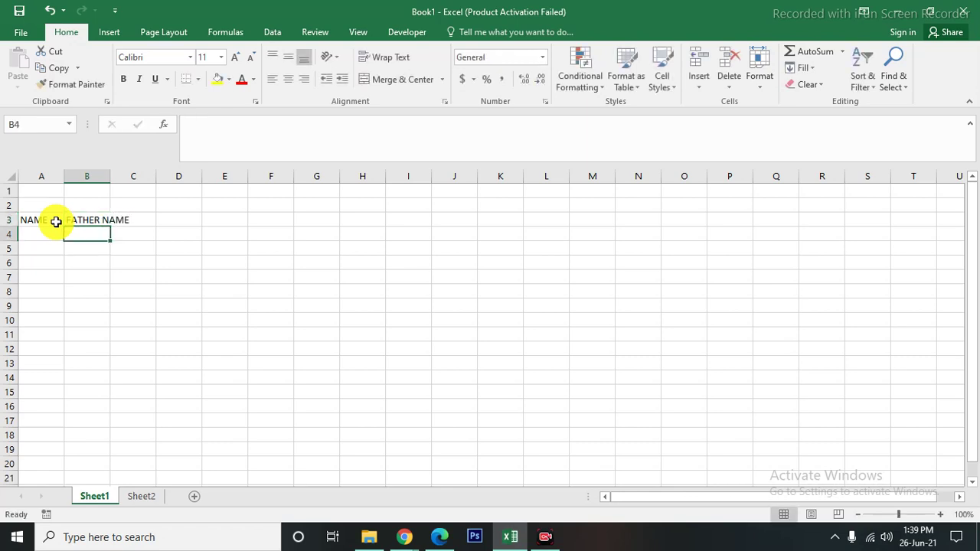
pyautogui.doubleClick(111, 176)
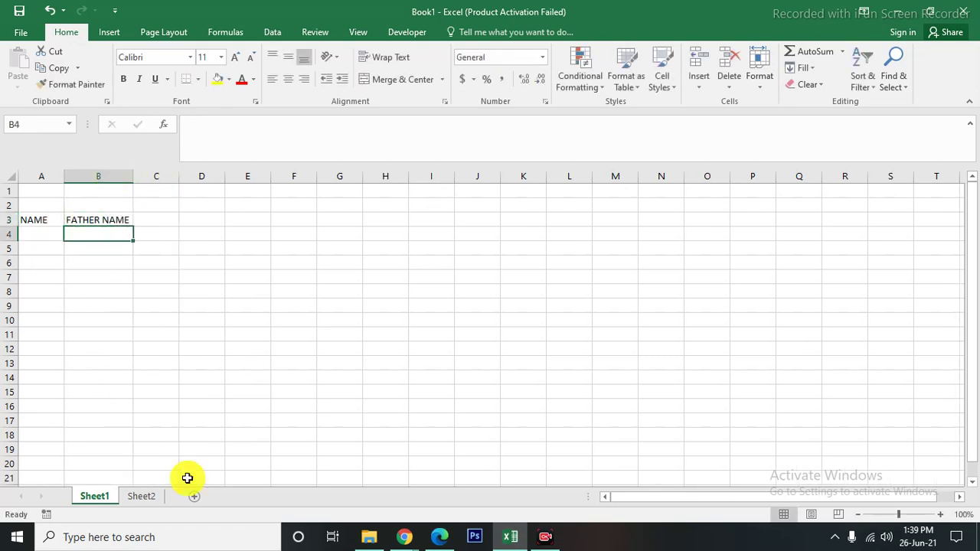
pyautogui.click(37, 236)
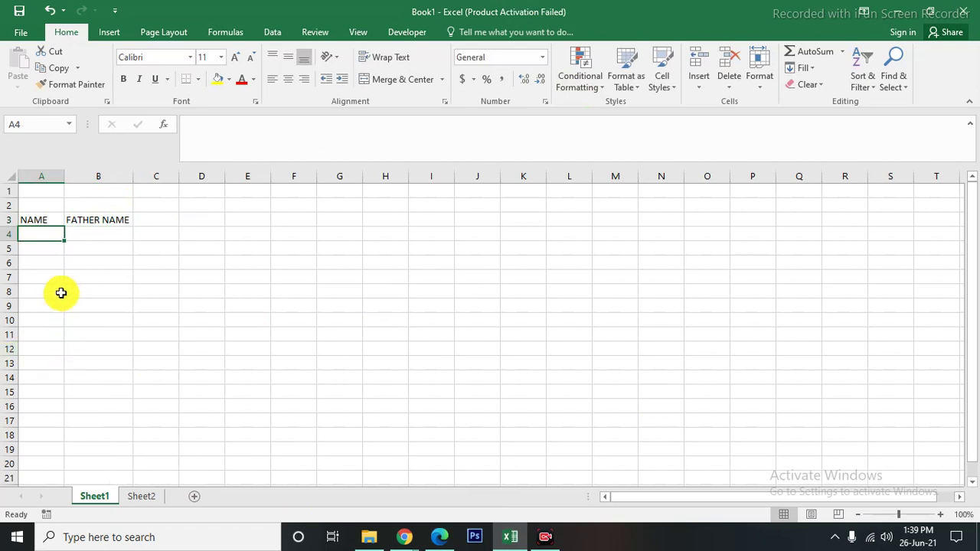
pyautogui.click(37, 219)
pyautogui.click(115, 222)
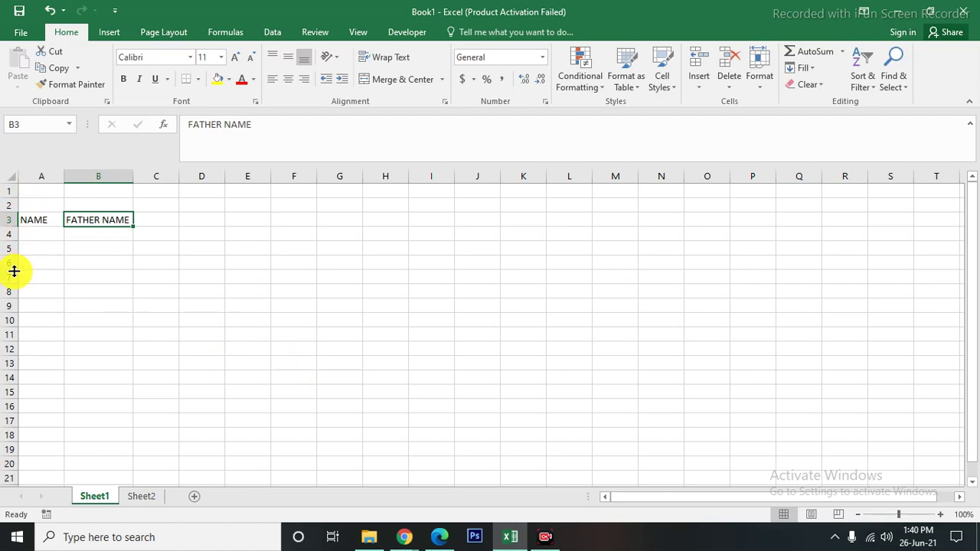
pyautogui.click(46, 262)
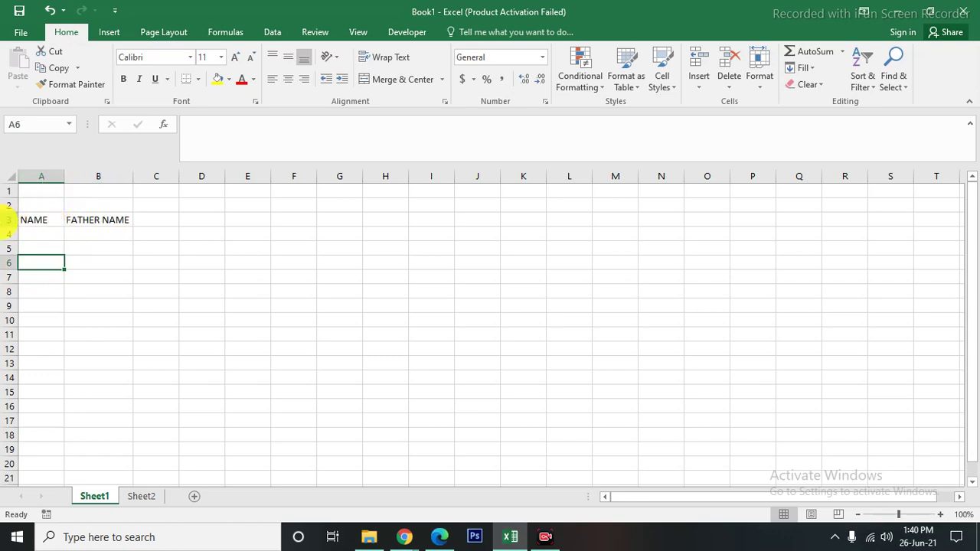
pyautogui.click(45, 220)
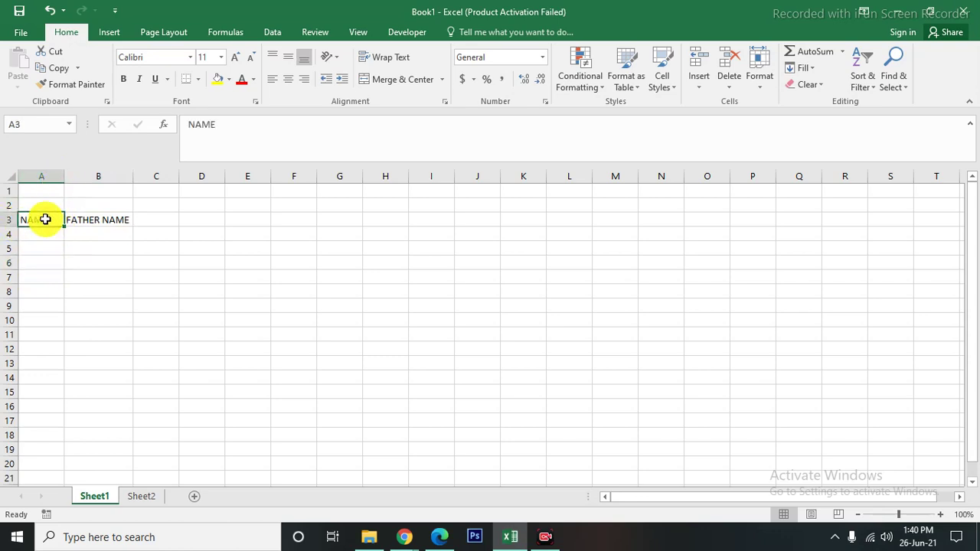
pyautogui.click(45, 261)
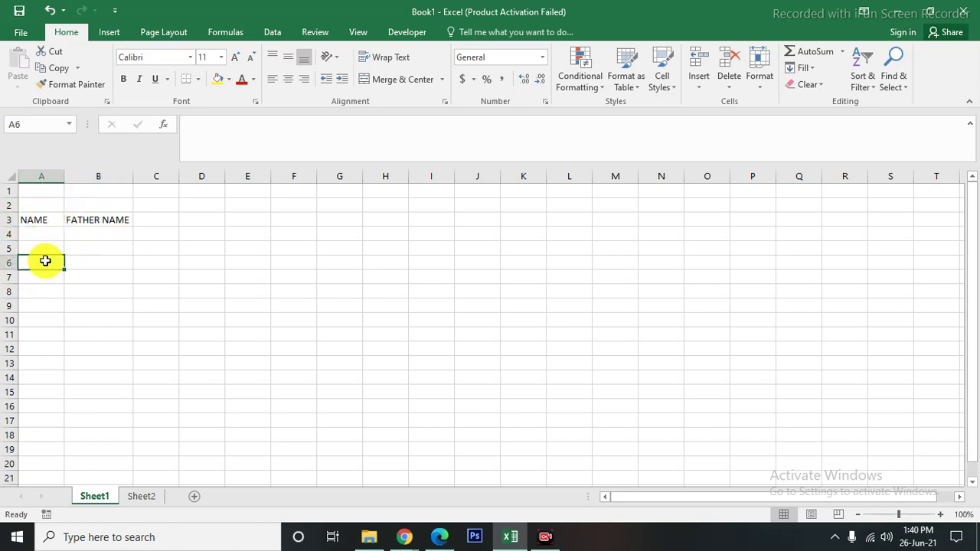
pyautogui.write('CELL')
pyautogui.press('Return')
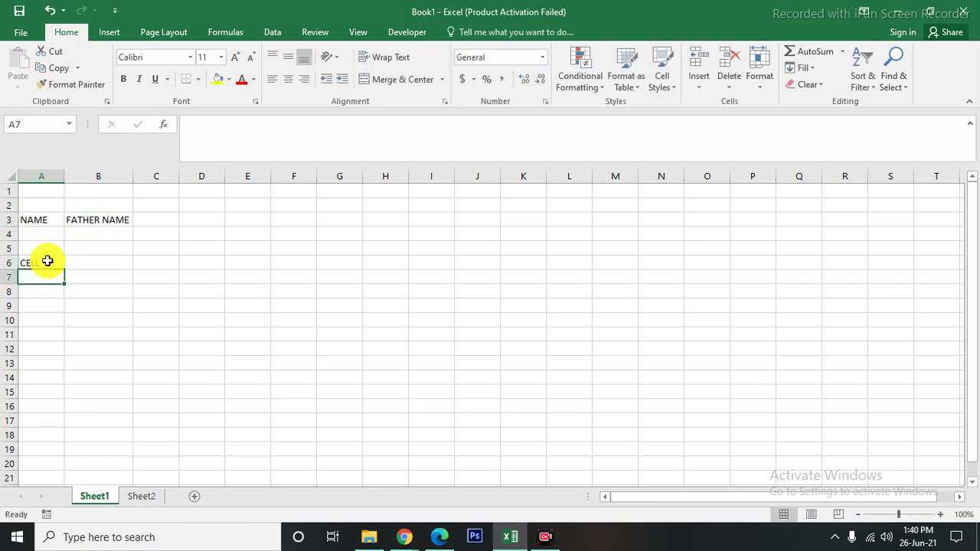
pyautogui.click(47, 261)
pyautogui.click(41, 177)
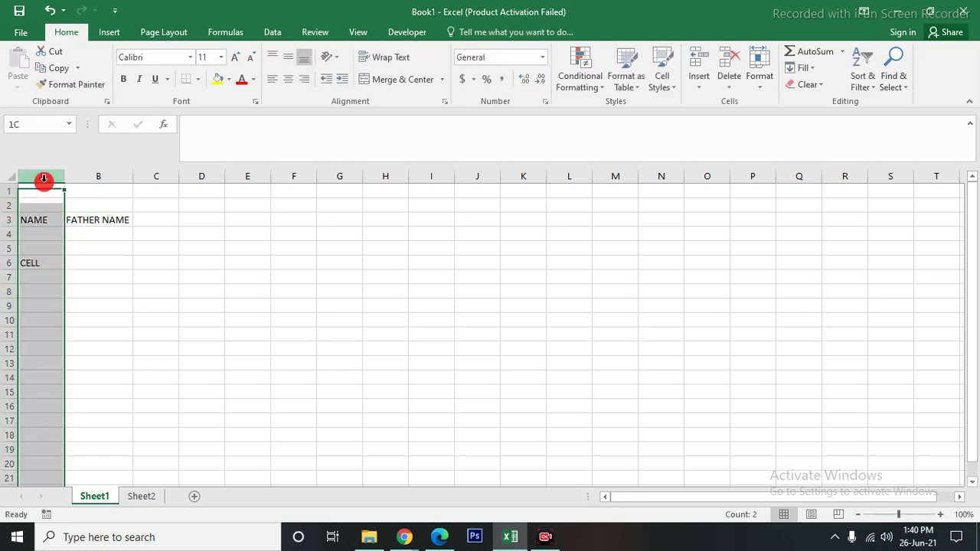
pyautogui.click(45, 223)
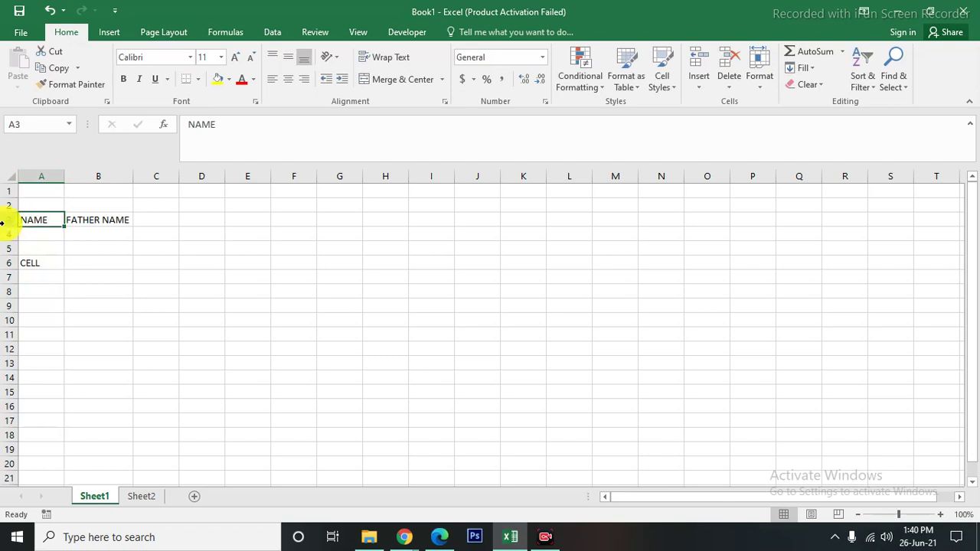
pyautogui.click(8, 220)
pyautogui.click(32, 220)
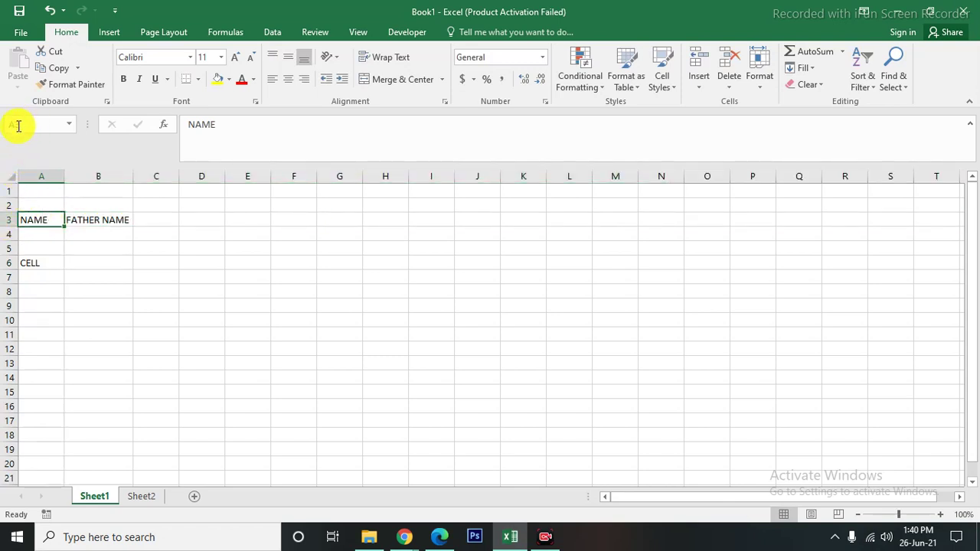
pyautogui.click(104, 223)
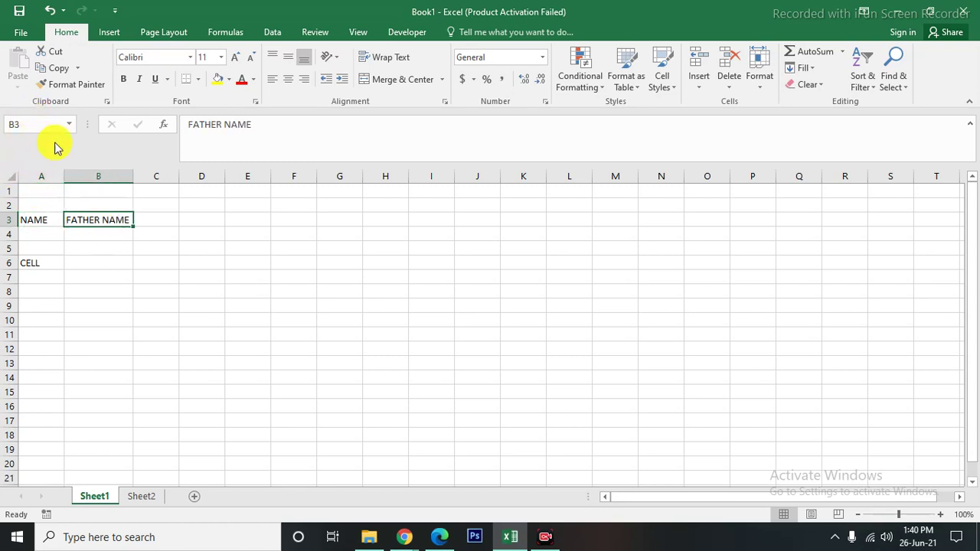
pyautogui.click(39, 263)
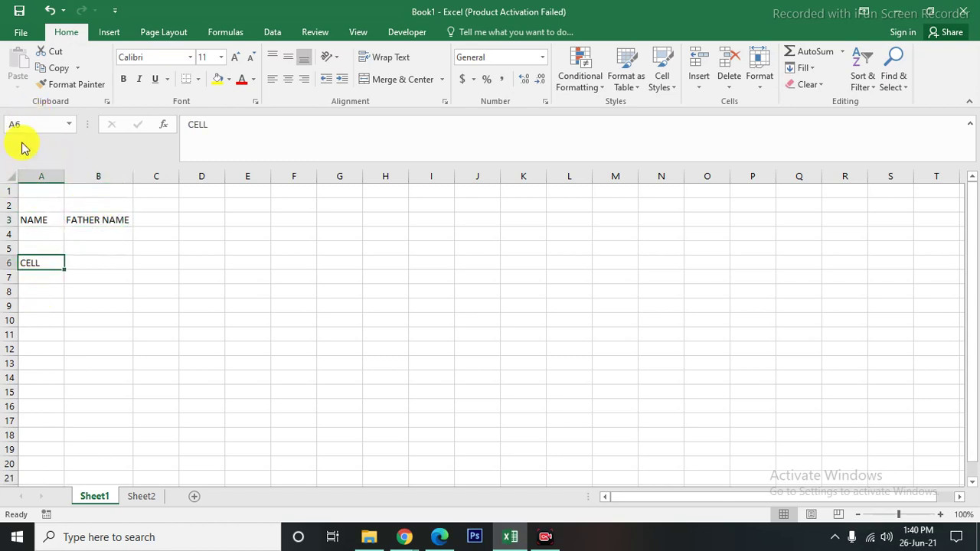
pyautogui.press('Delete')
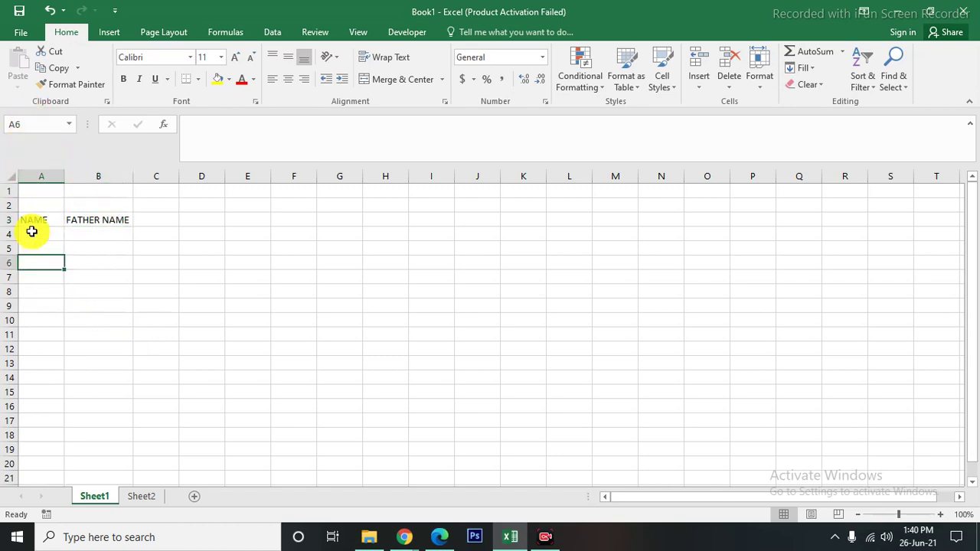
# - Cut NAME from A3 into A6, then undo the move
pyautogui.click(34, 224)
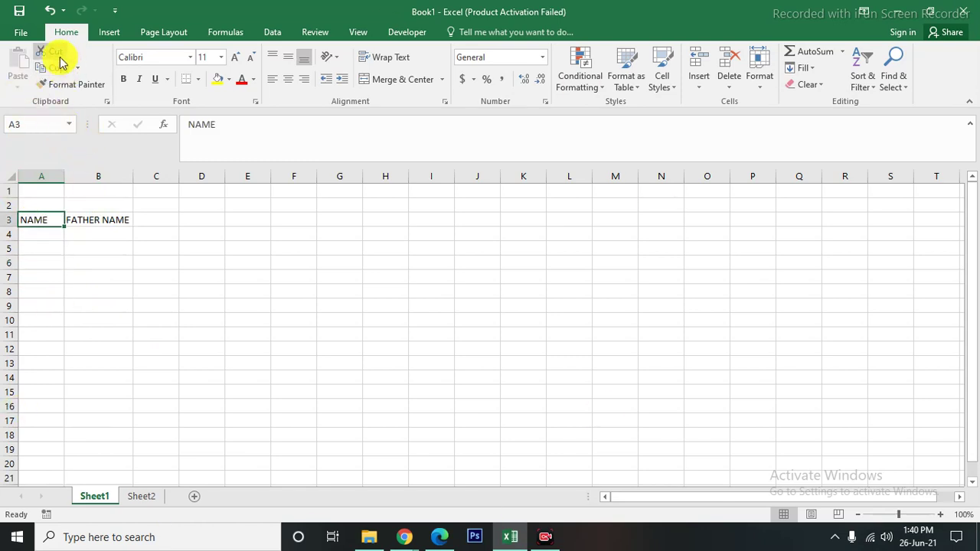
pyautogui.click(43, 220)
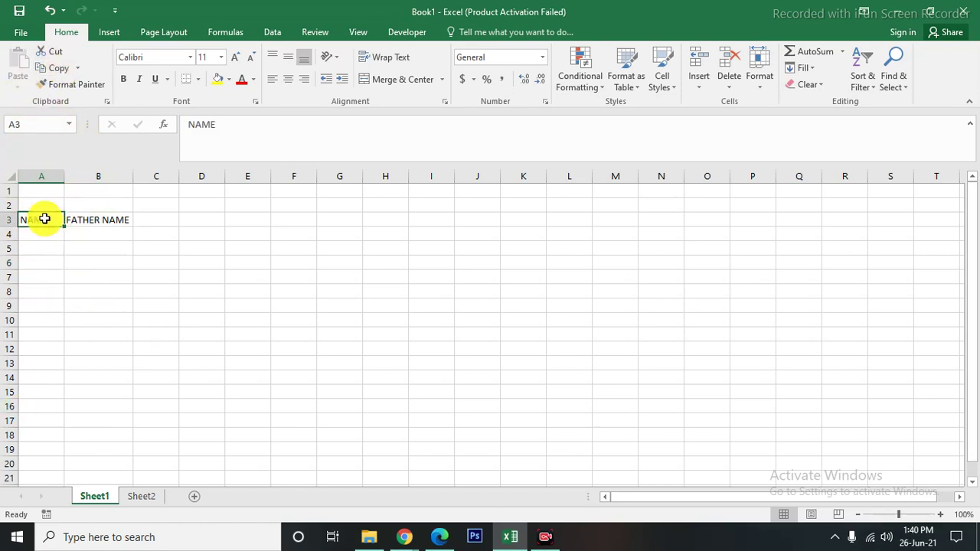
pyautogui.click(48, 54)
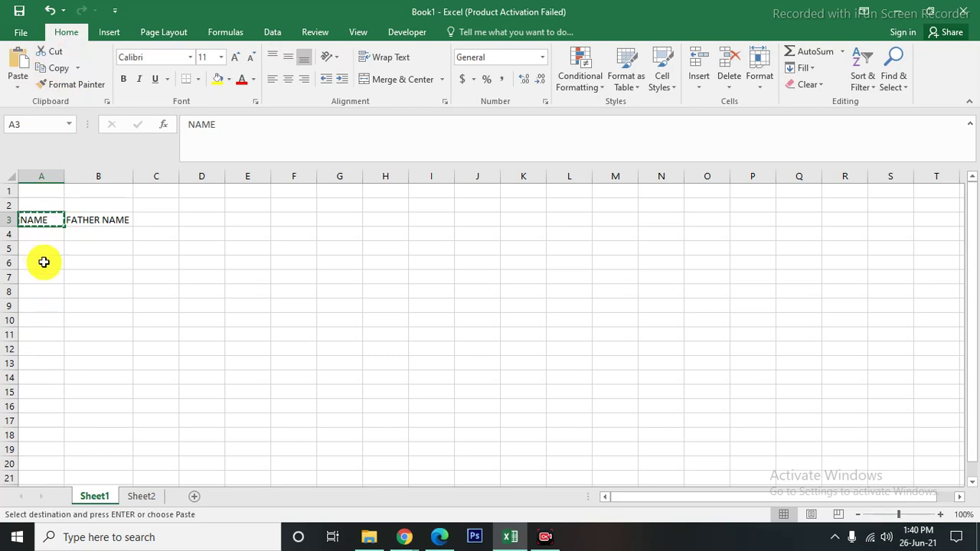
pyautogui.click(43, 262)
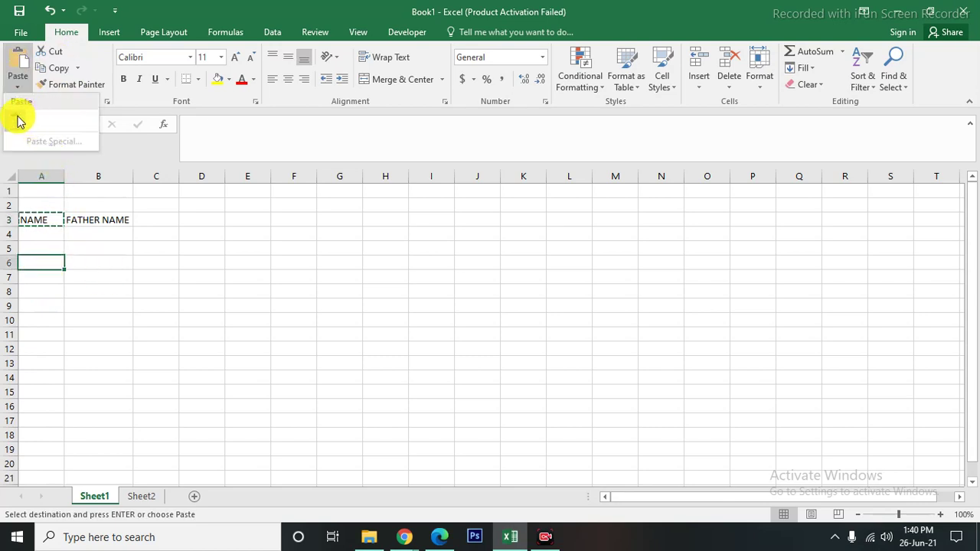
pyautogui.click(18, 65)
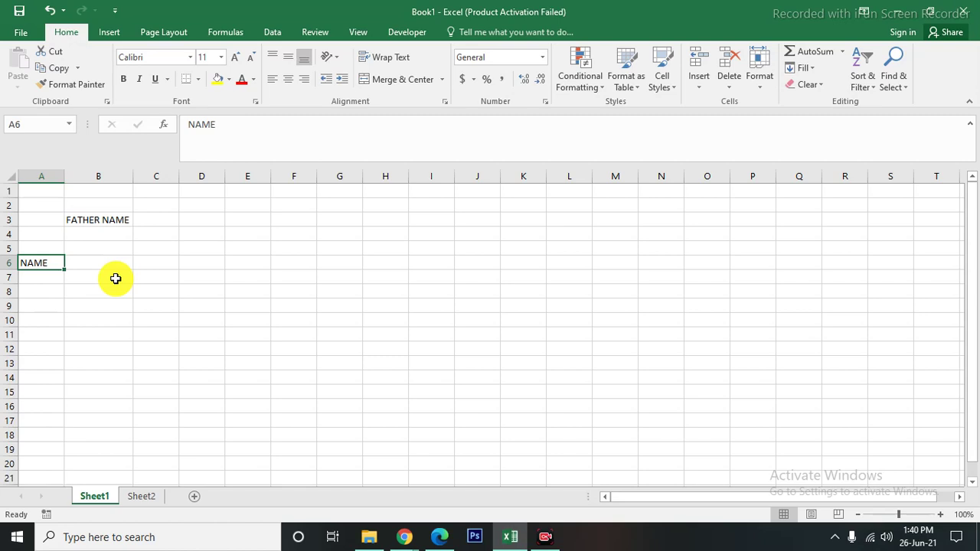
pyautogui.hotkey('ctrl', 'z')
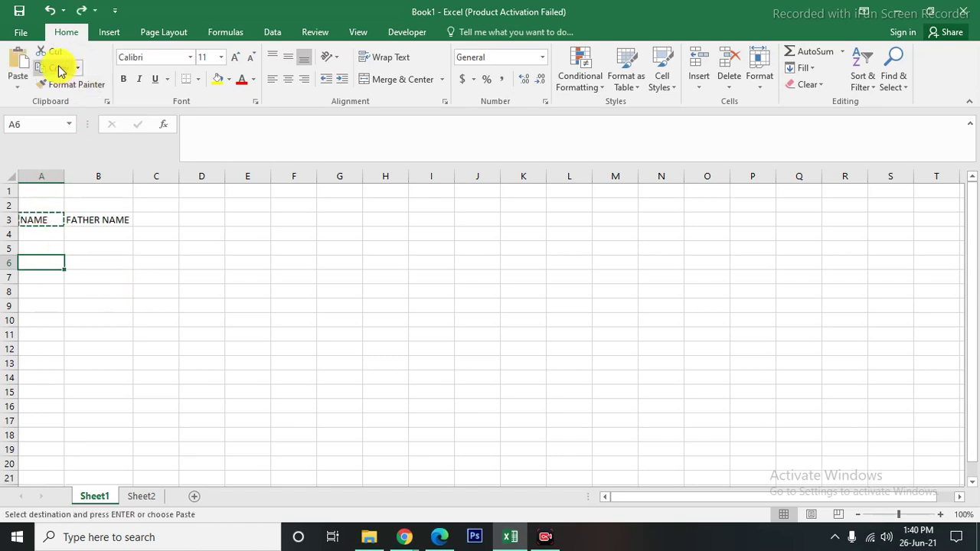
# - Copy NAME from A3 and paste it into A5
pyautogui.click(35, 220)
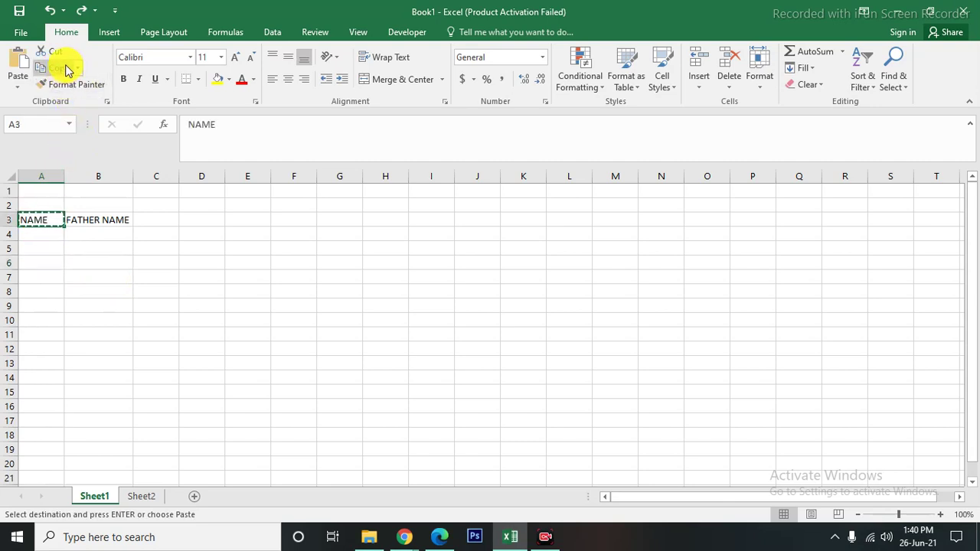
pyautogui.click(38, 249)
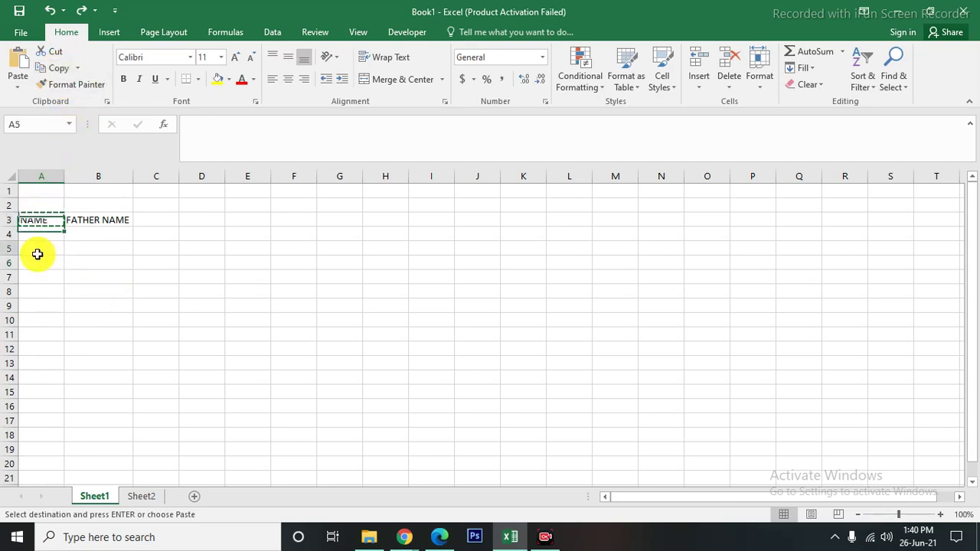
pyautogui.click(17, 77)
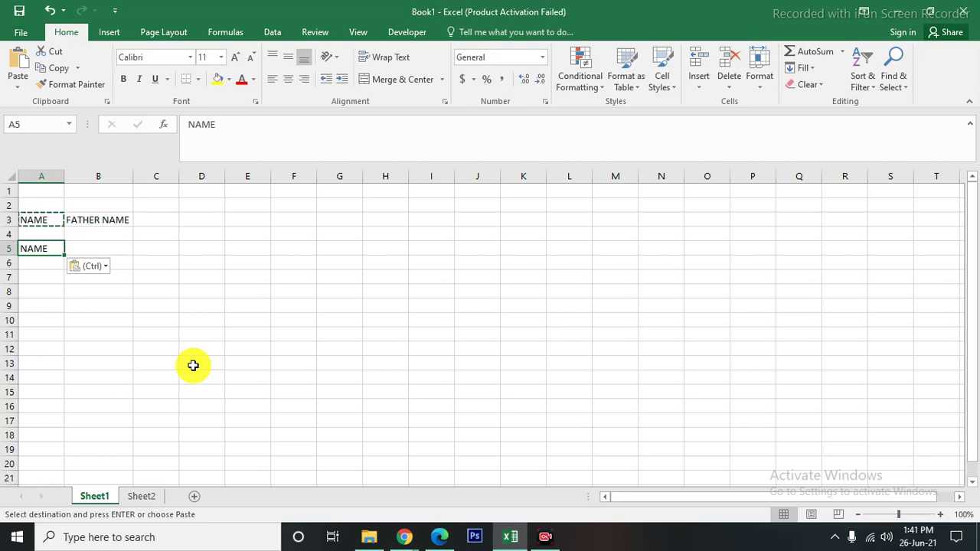
# - Make the NAME heading in A3 bold, italic and underlined with a yellow fill
pyautogui.click(38, 219)
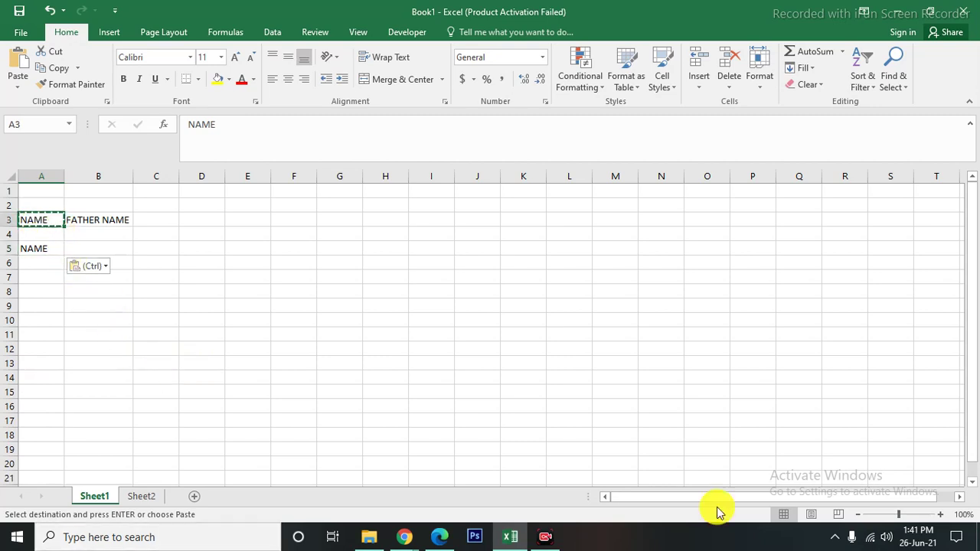
pyautogui.click(125, 79)
pyautogui.click(156, 80)
pyautogui.click(139, 79)
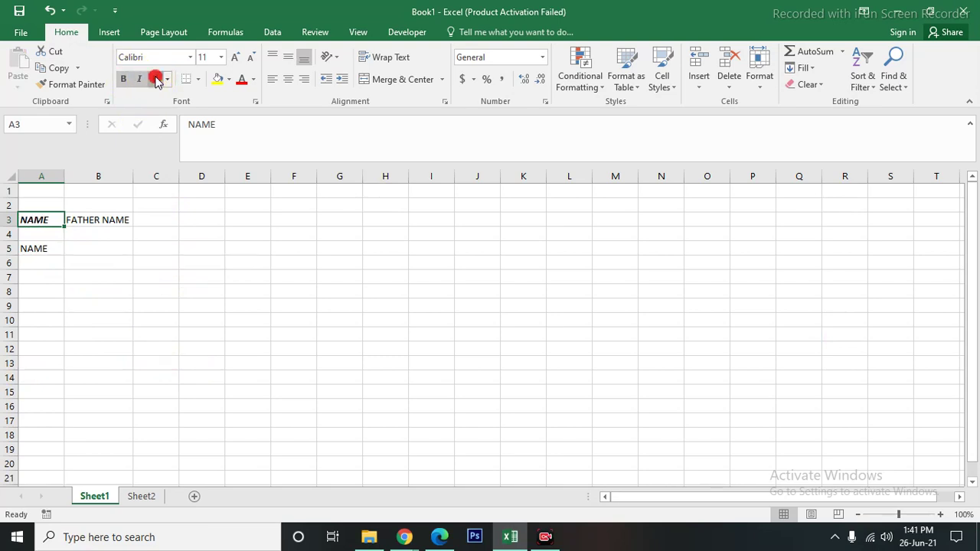
pyautogui.click(218, 79)
pyautogui.click(241, 299)
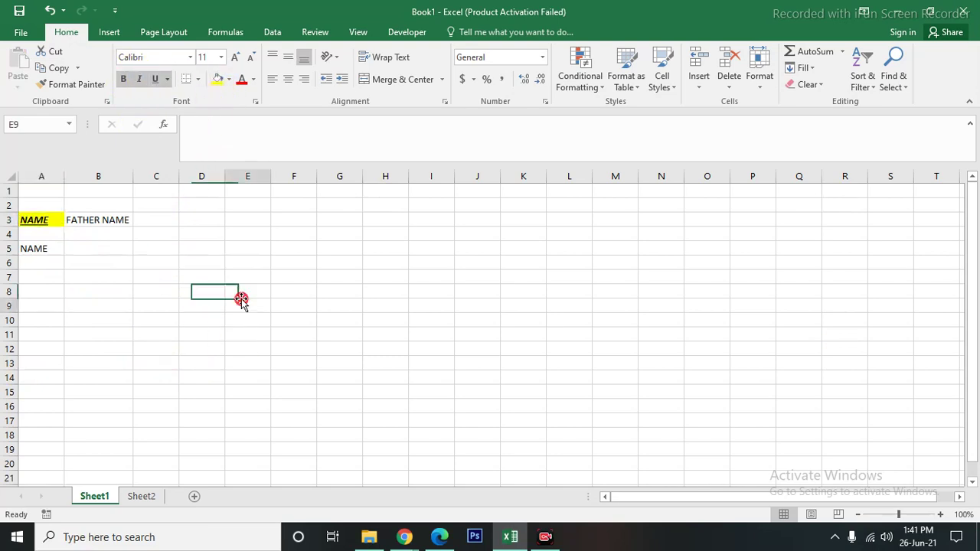
# - Enlarge the A3 heading to 18 pt and autofit column A
pyautogui.click(37, 220)
pyautogui.click(237, 59)
pyautogui.click(237, 59)
pyautogui.click(237, 59)
pyautogui.click(237, 59)
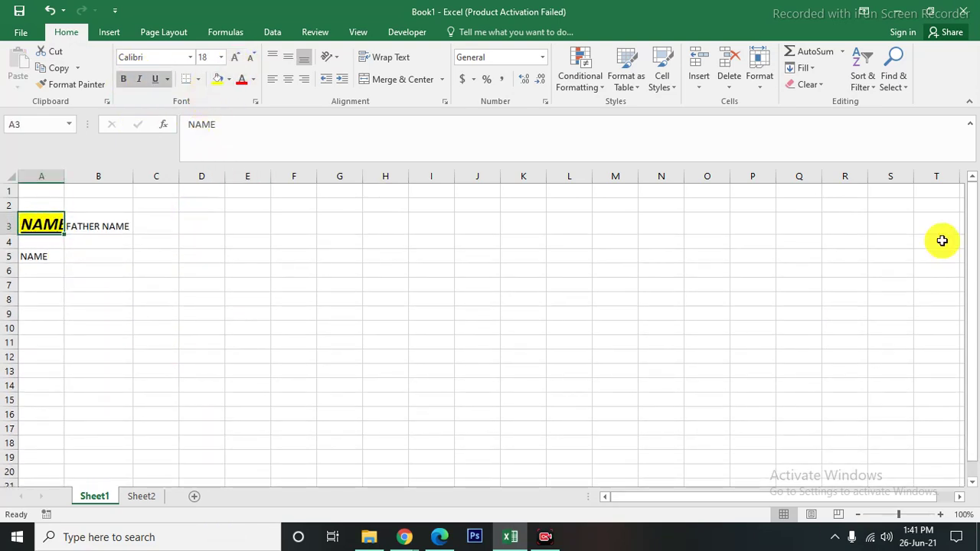
pyautogui.doubleClick(65, 176)
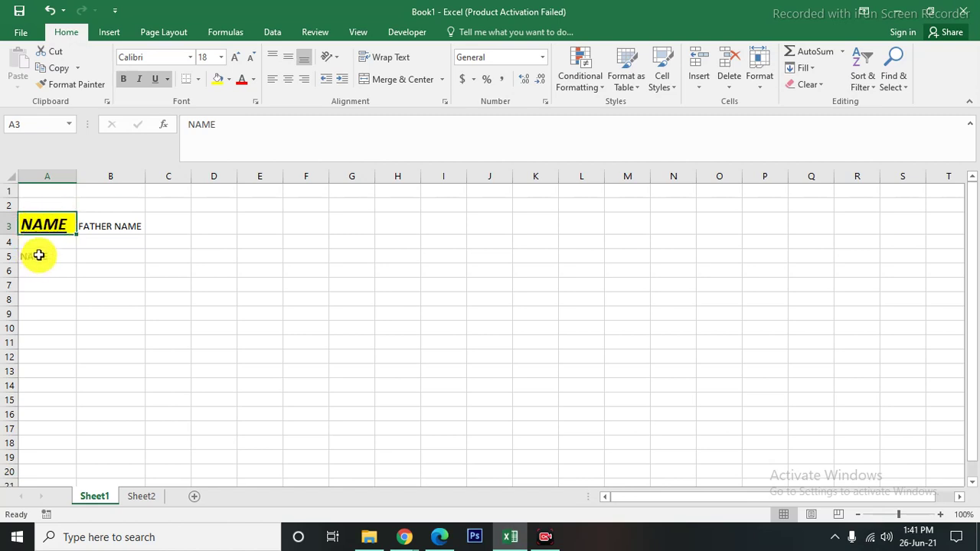
pyautogui.click(38, 255)
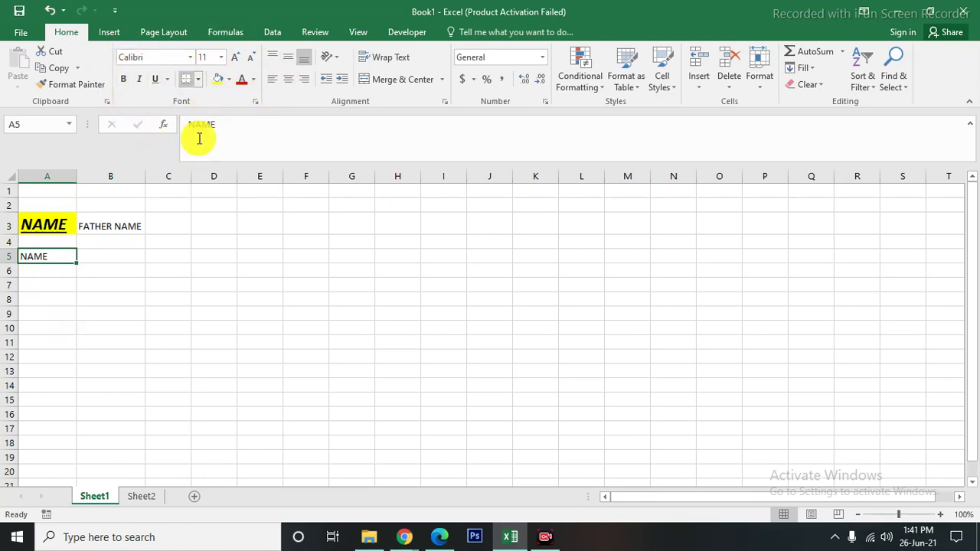
pyautogui.click(48, 222)
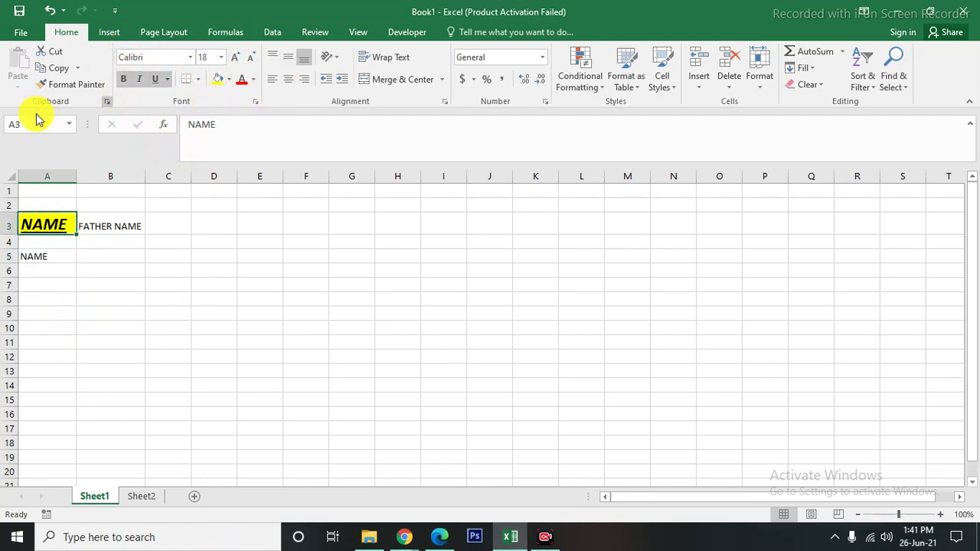
pyautogui.click(67, 84)
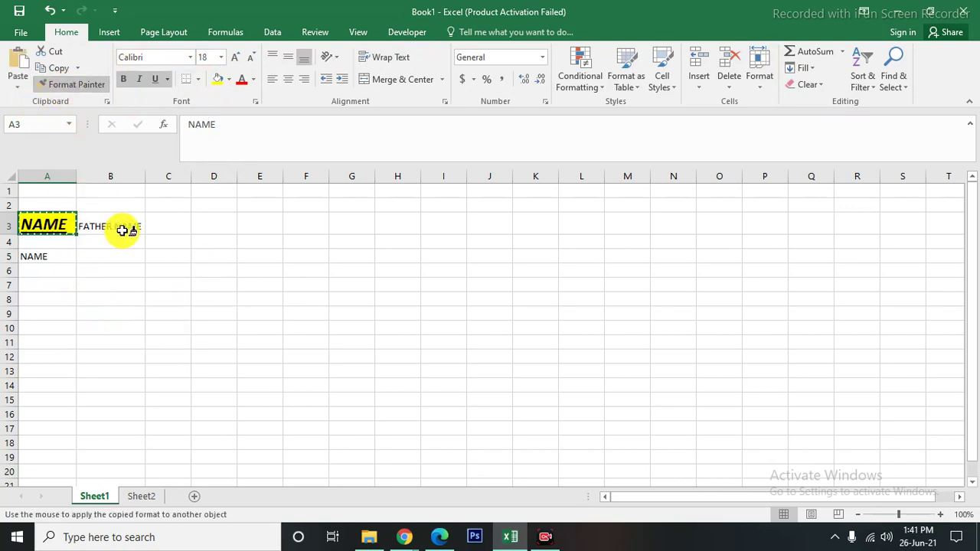
pyautogui.click(33, 257)
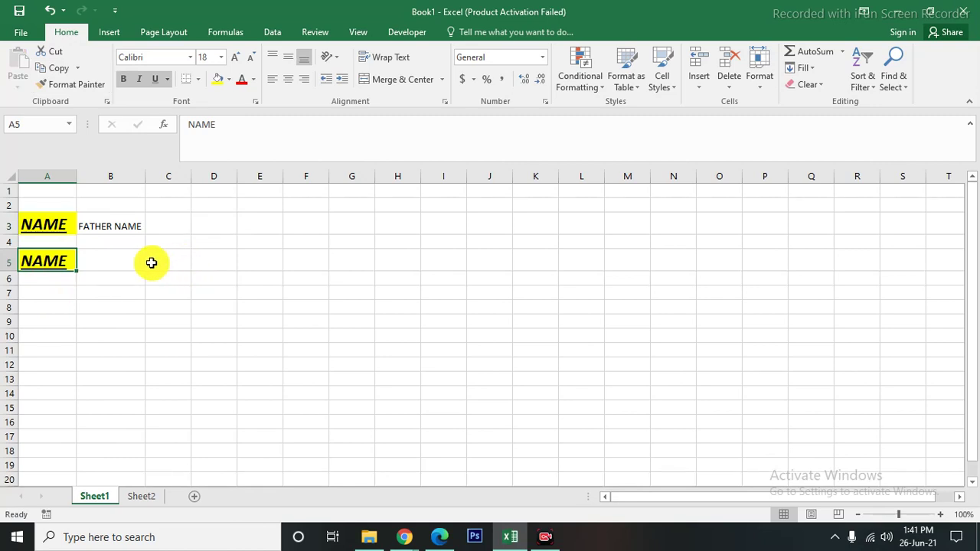
pyautogui.hotkey('ctrl', 'z')
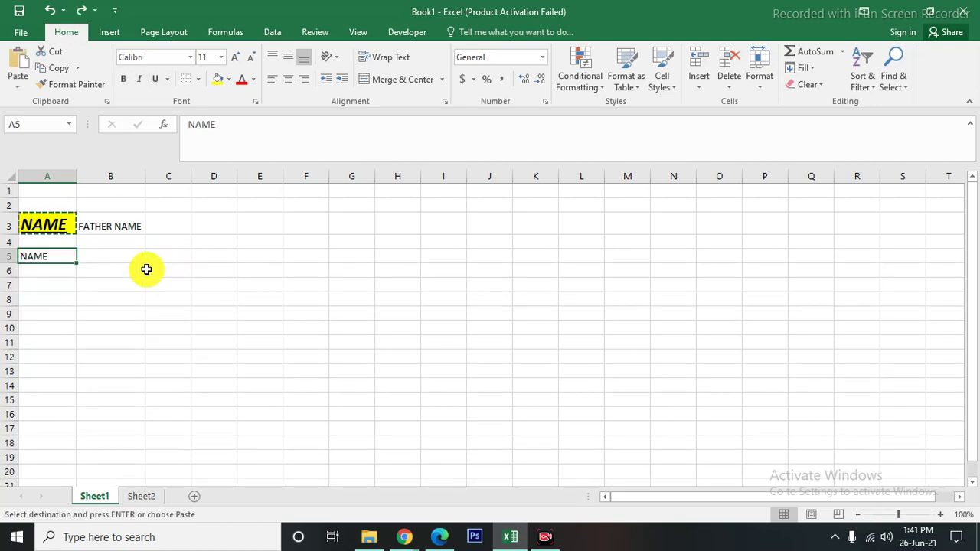
pyautogui.click(50, 222)
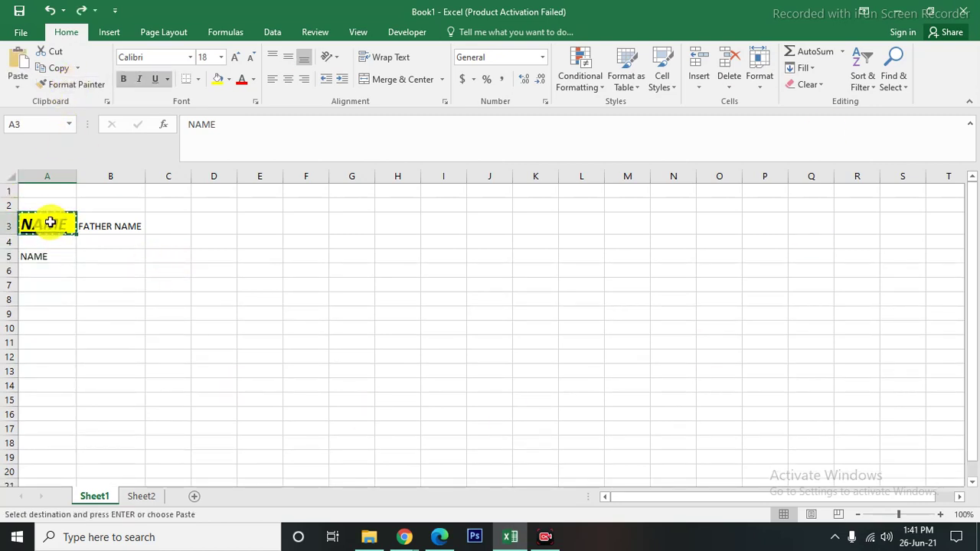
pyautogui.click(70, 88)
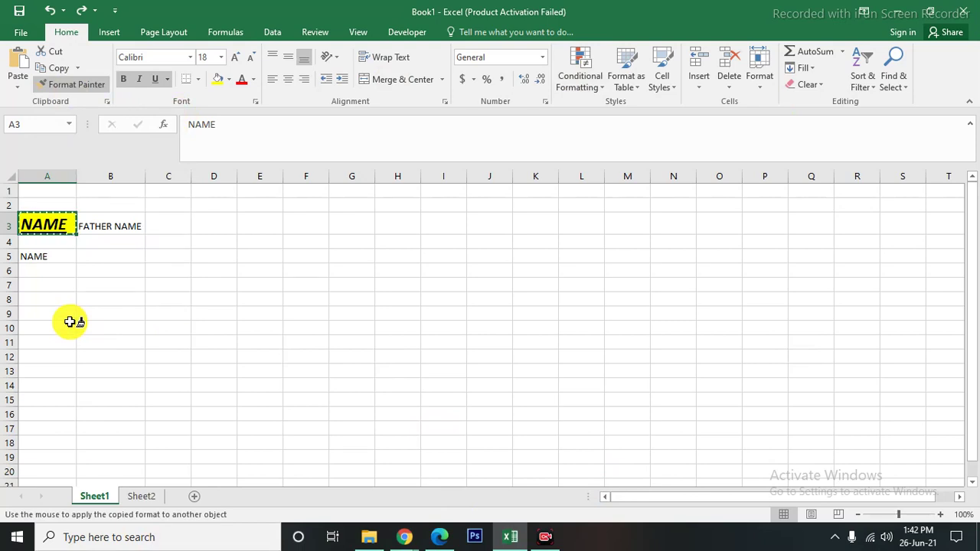
pyautogui.click(37, 259)
pyautogui.click(105, 221)
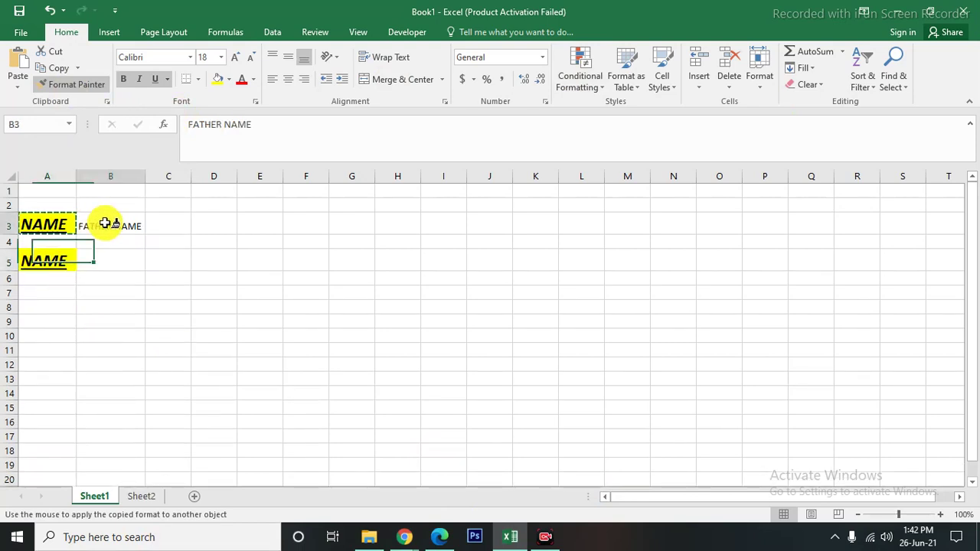
pyautogui.click(233, 306)
pyautogui.click(306, 285)
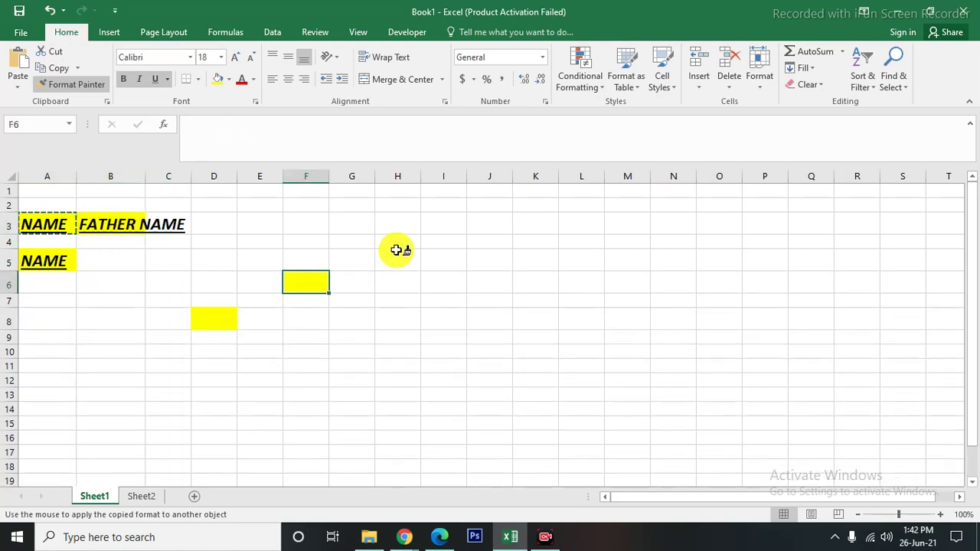
pyautogui.click(397, 245)
pyautogui.click(490, 289)
pyautogui.click(441, 346)
pyautogui.click(304, 386)
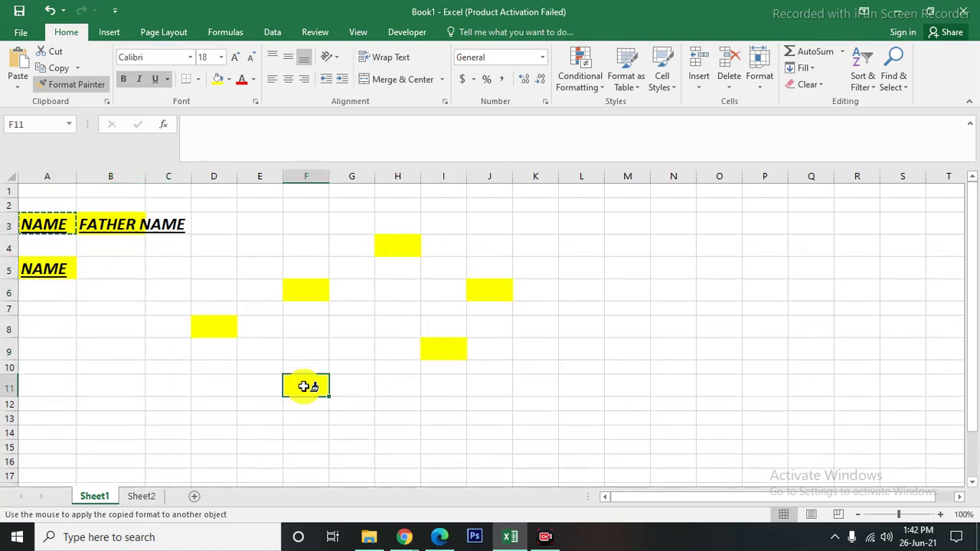
pyautogui.hotkey('ctrl', 'z')
pyautogui.hotkey('ctrl', 'z')
pyautogui.hotkey('ctrl', 'z')
pyautogui.hotkey('ctrl', 'z')
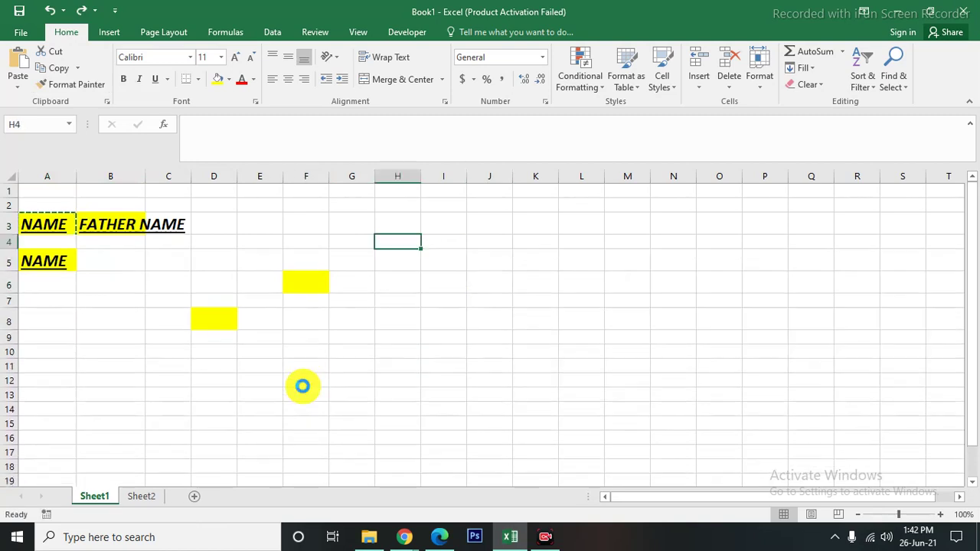
pyautogui.hotkey('ctrl', 'z')
pyautogui.hotkey('ctrl', 'z')
pyautogui.hotkey('ctrl', 'z')
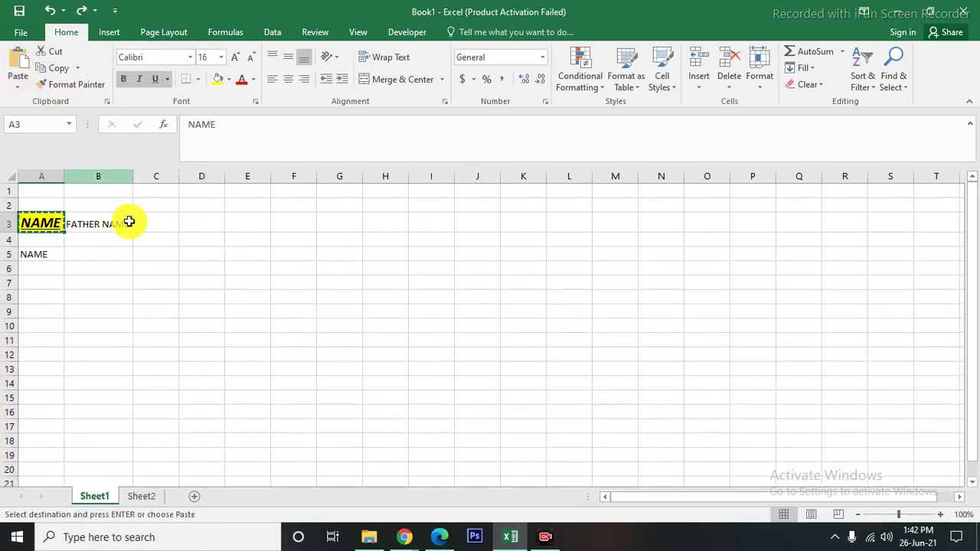
# - Bold and italicize NAME in A5, then copy cell A5
pyautogui.click(195, 256)
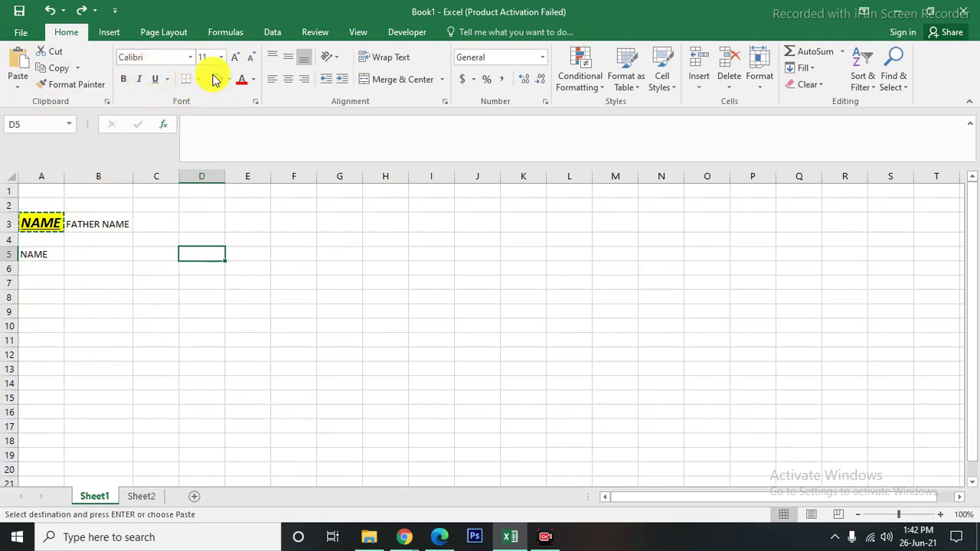
pyautogui.click(45, 255)
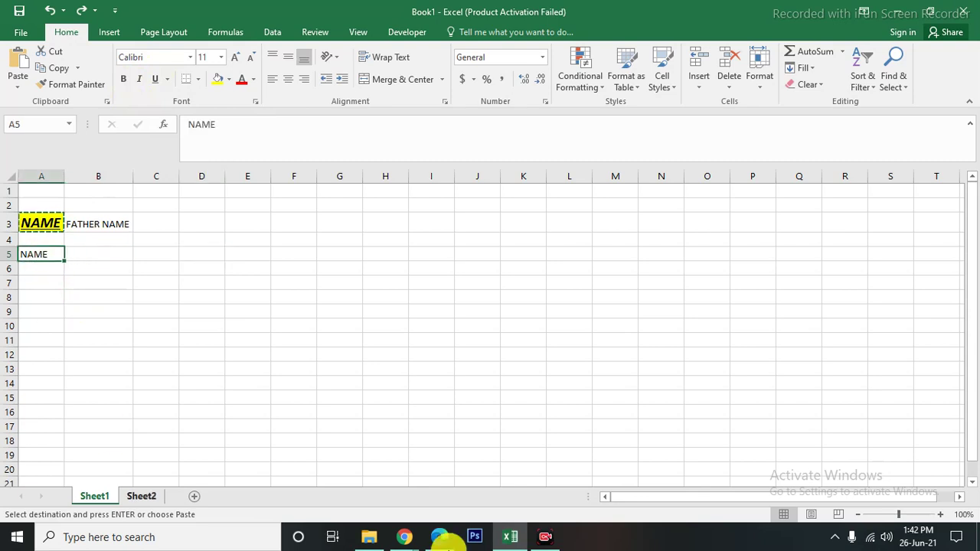
pyautogui.click(121, 81)
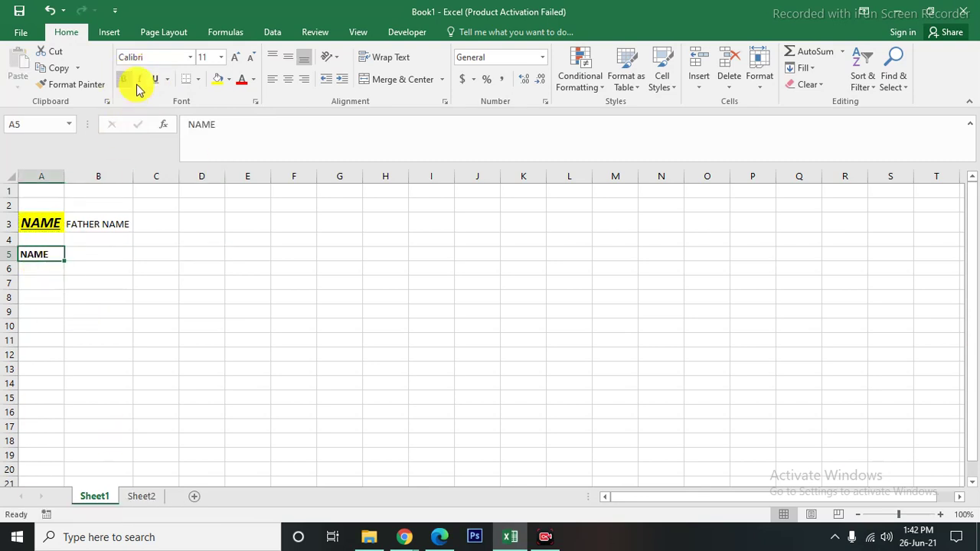
pyautogui.click(138, 80)
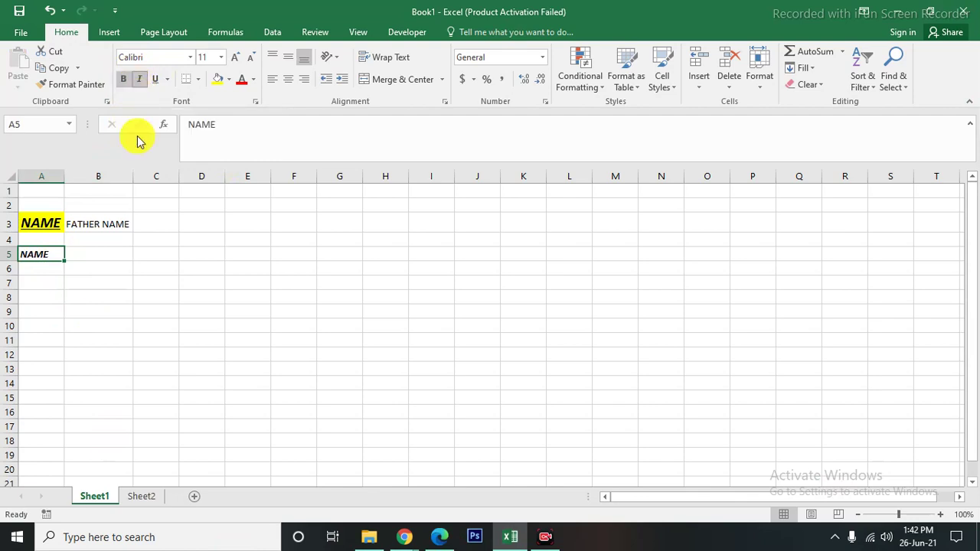
pyautogui.scroll(4, 64, 317)
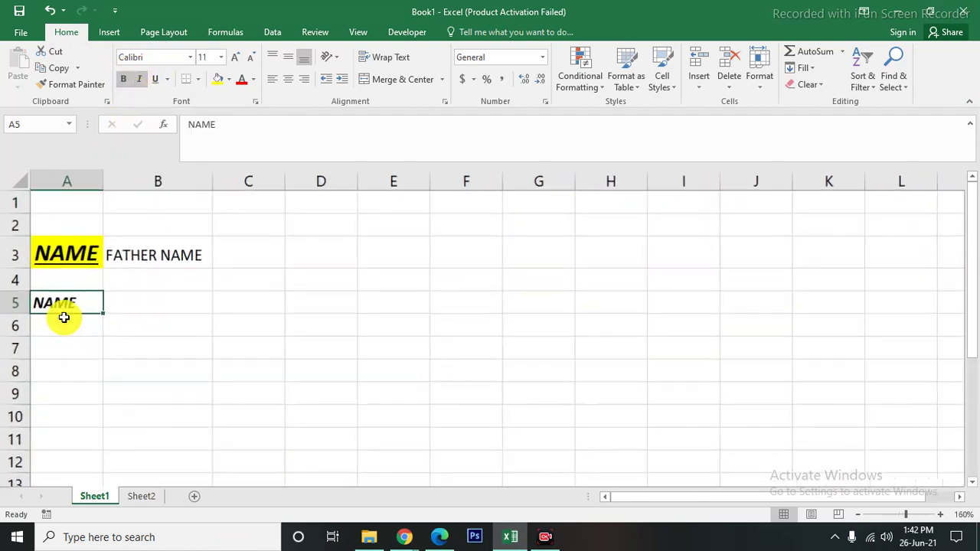
pyautogui.scroll(2, 98, 349)
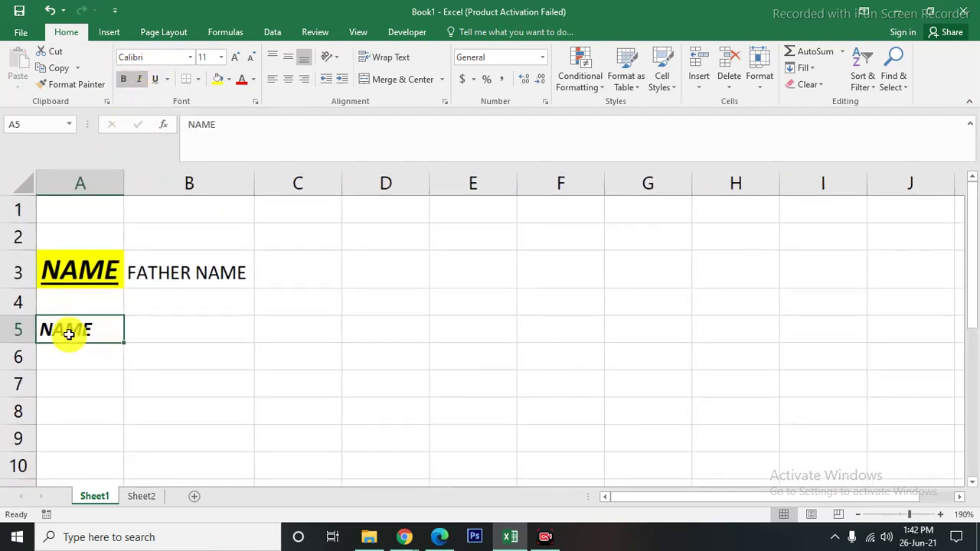
pyautogui.hotkey('ctrl', 'c')
# - Paste the bold italic NAME into D5, keeping it italic
pyautogui.click(405, 331)
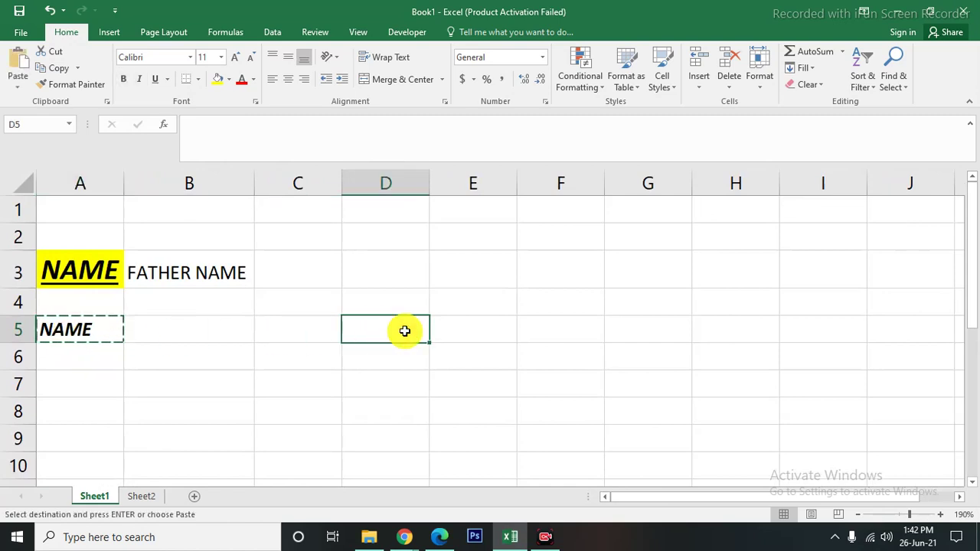
pyautogui.hotkey('ctrl', 'v')
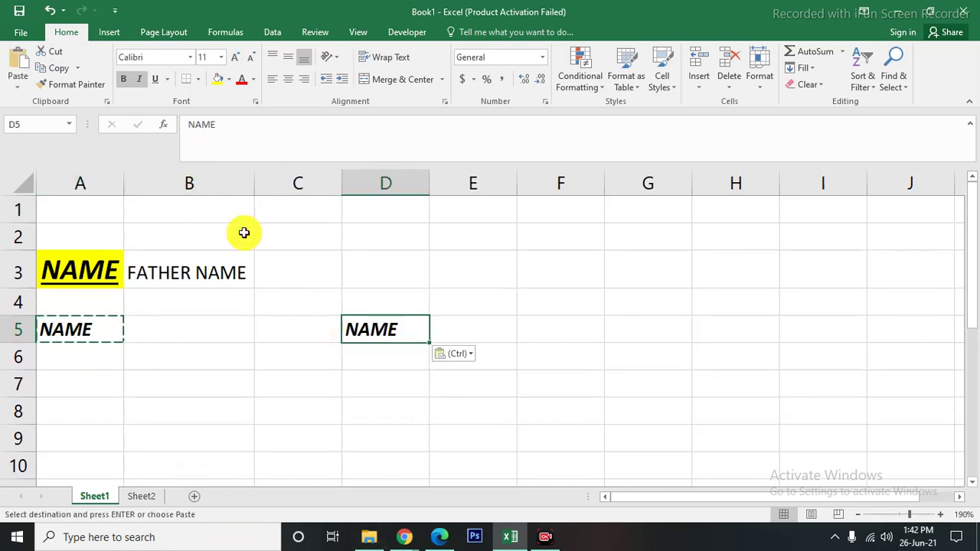
pyautogui.click(142, 81)
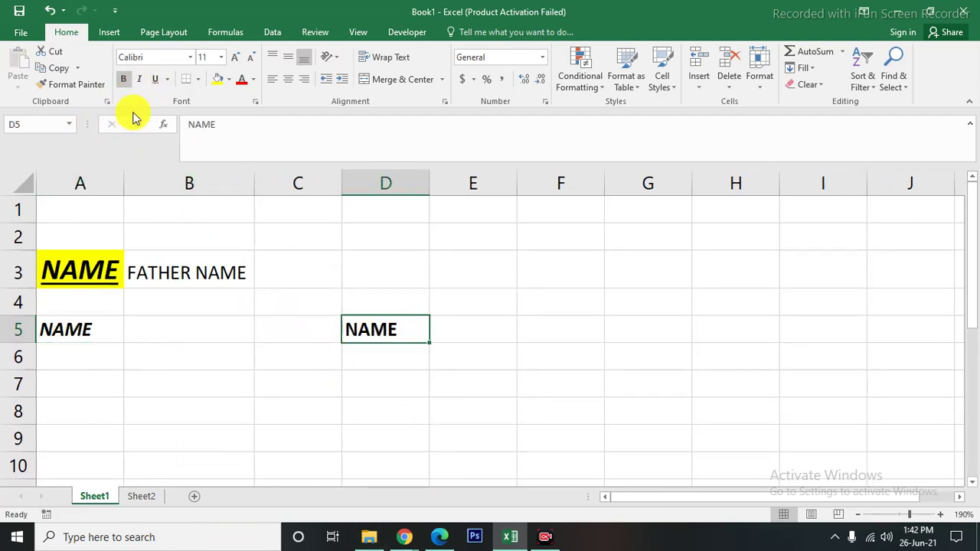
pyautogui.click(139, 81)
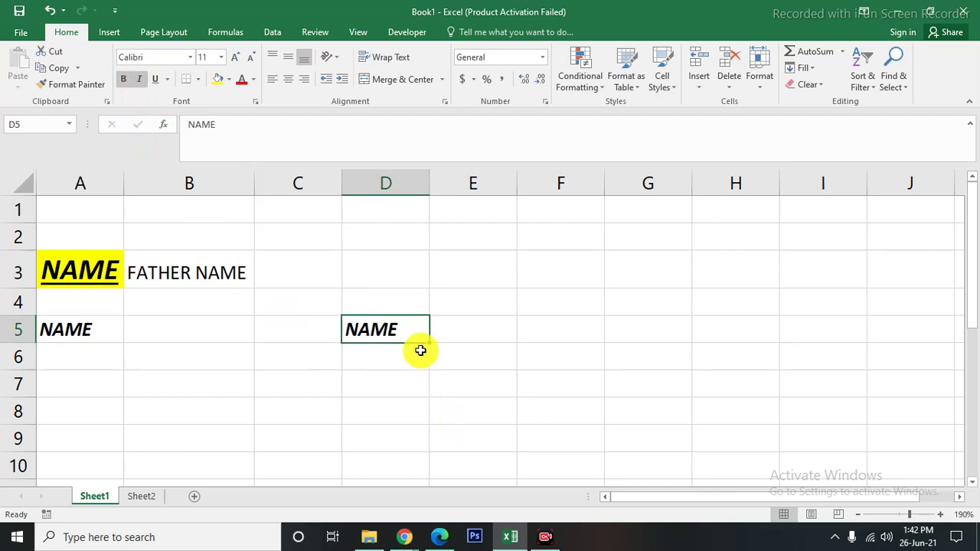
# - Underline NAME in D5, then change it to a double underline
pyautogui.click(165, 79)
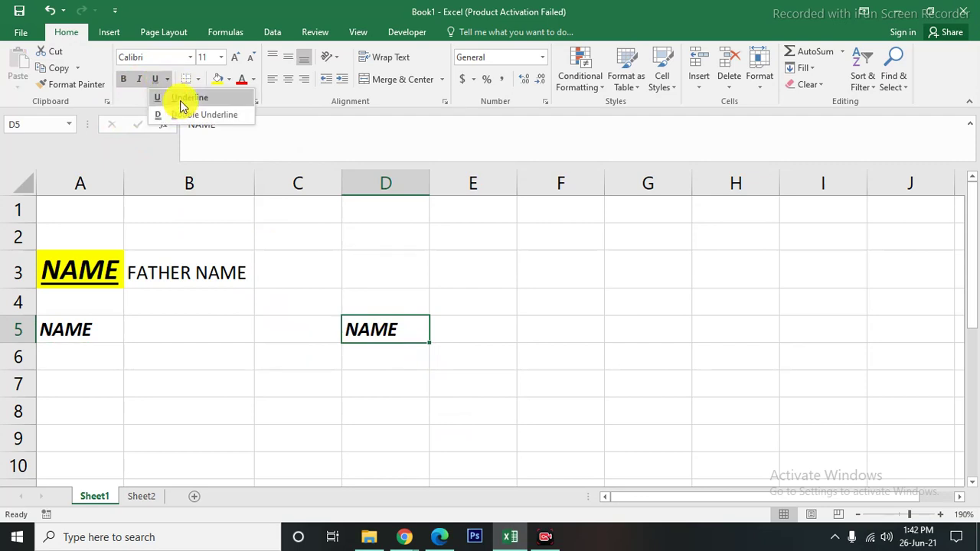
pyautogui.click(180, 100)
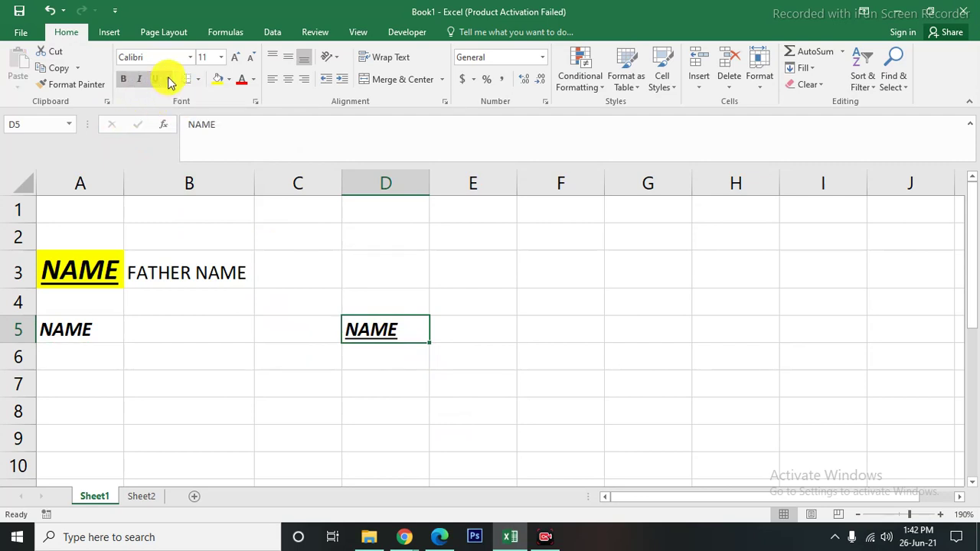
pyautogui.click(170, 79)
pyautogui.click(193, 114)
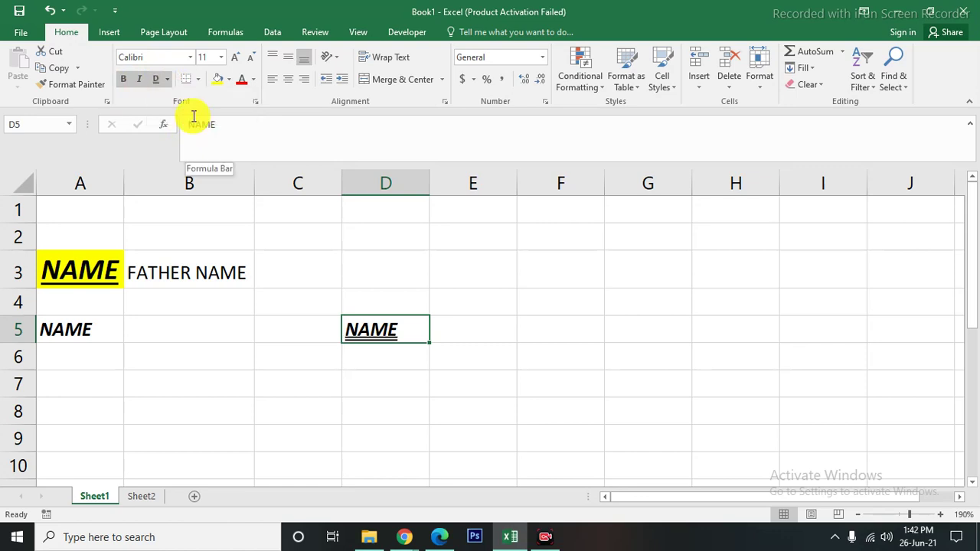
# - Browse the font and font-size lists without changing anything
pyautogui.click(191, 57)
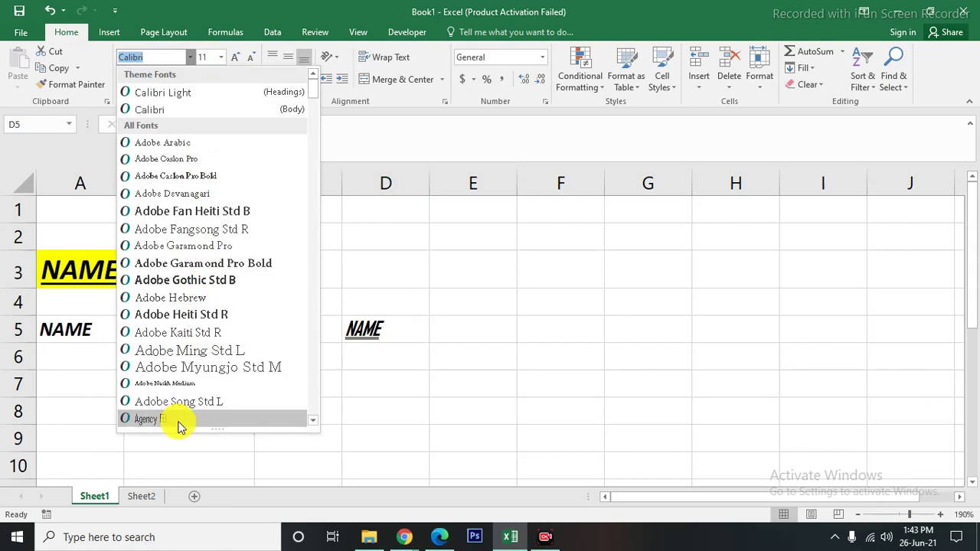
pyautogui.click(487, 208)
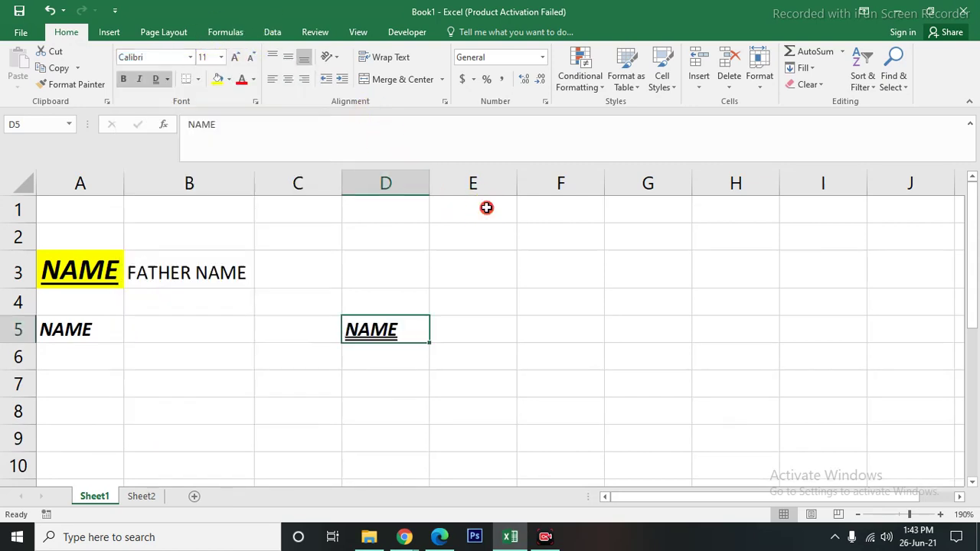
pyautogui.click(219, 59)
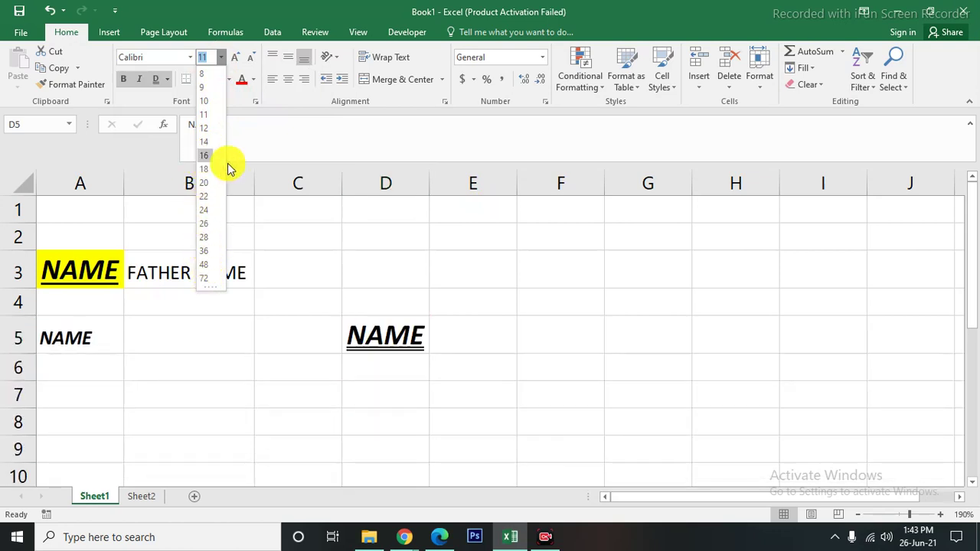
pyautogui.press('Escape')
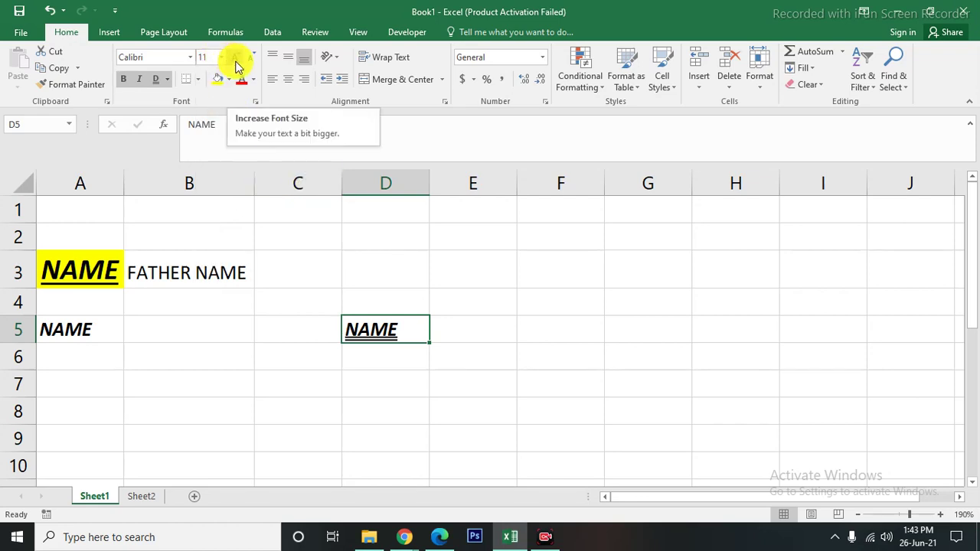
# - Step NAME's font size up and back down until it reads 16 pt
pyautogui.click(236, 63)
pyautogui.click(237, 63)
pyautogui.click(237, 64)
pyautogui.click(237, 63)
pyautogui.click(236, 64)
pyautogui.click(237, 64)
pyautogui.click(237, 64)
pyautogui.click(237, 64)
pyautogui.click(237, 64)
pyautogui.click(237, 63)
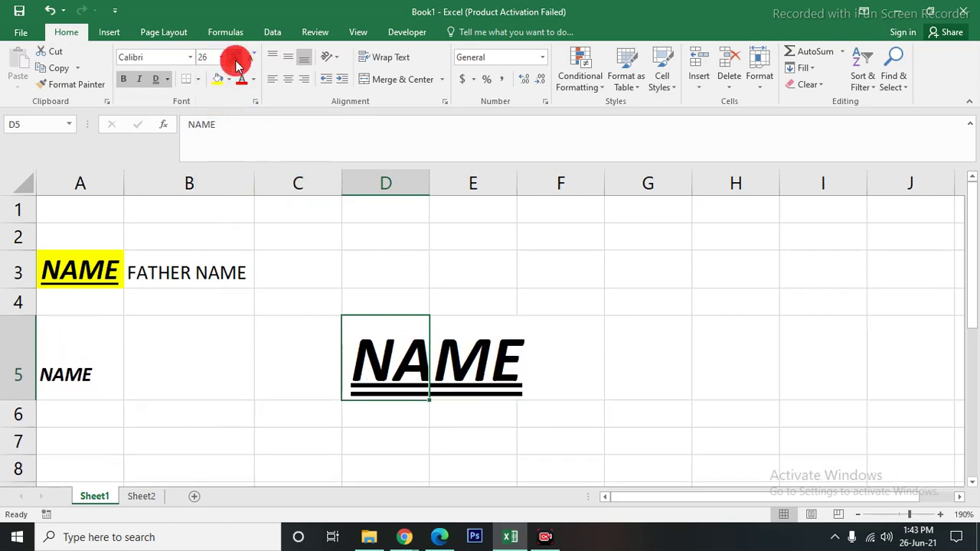
pyautogui.click(237, 63)
pyautogui.click(236, 63)
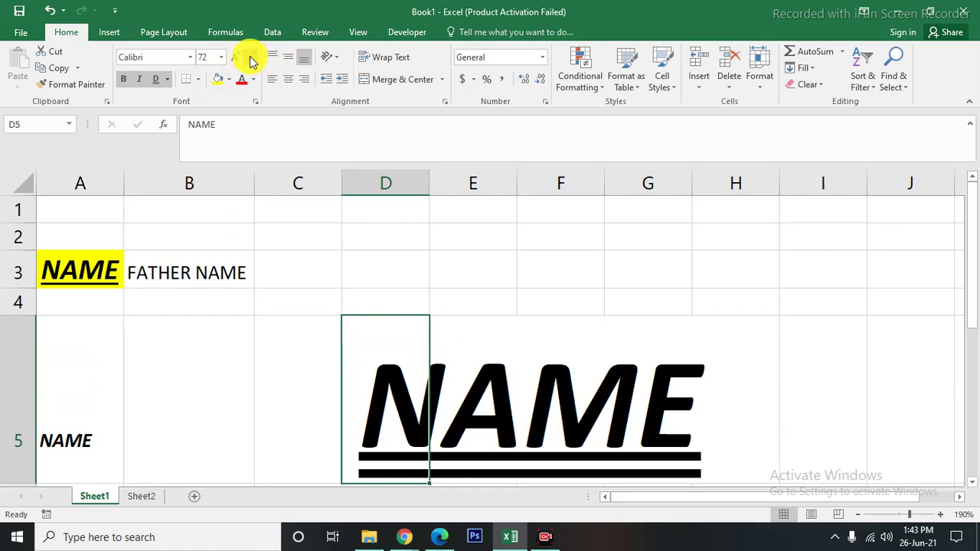
pyautogui.click(251, 59)
pyautogui.click(251, 59)
pyautogui.click(251, 59)
pyautogui.click(251, 59)
pyautogui.click(251, 59)
pyautogui.click(251, 59)
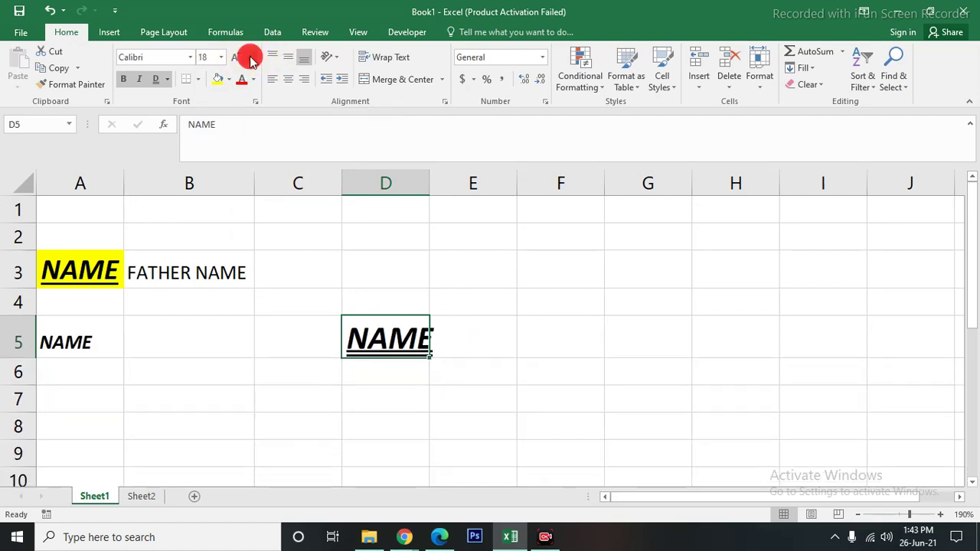
pyautogui.click(251, 59)
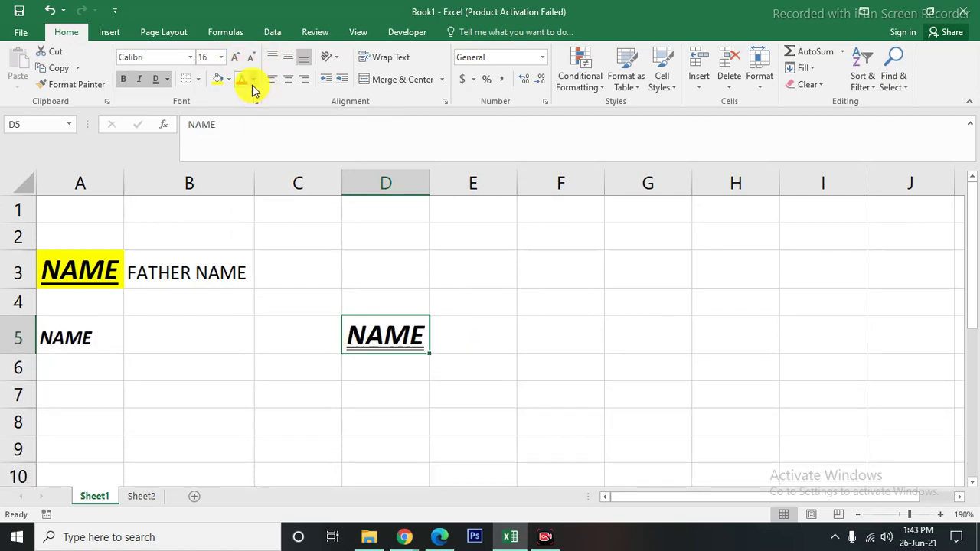
pyautogui.click(253, 79)
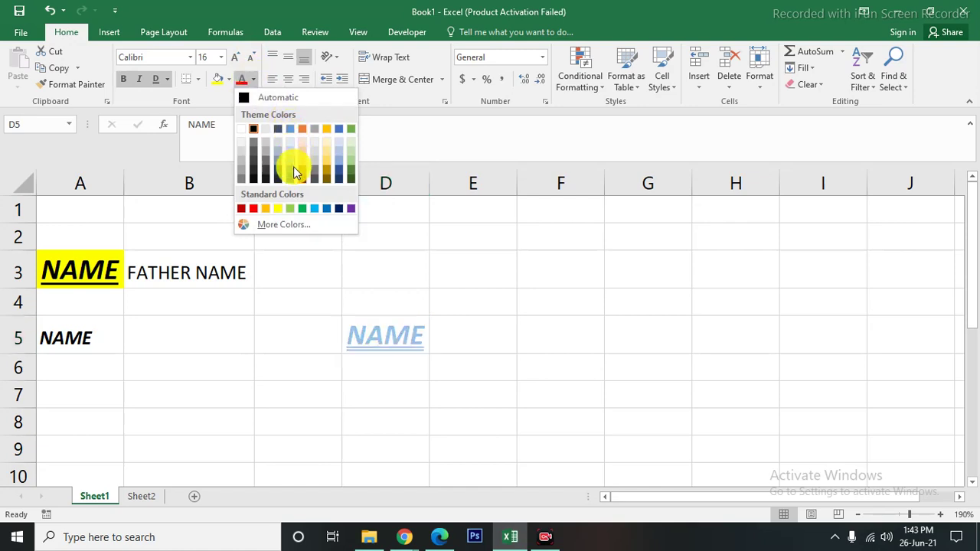
# - Colour the NAME text in D5 red and fill the cell yellow
pyautogui.click(254, 209)
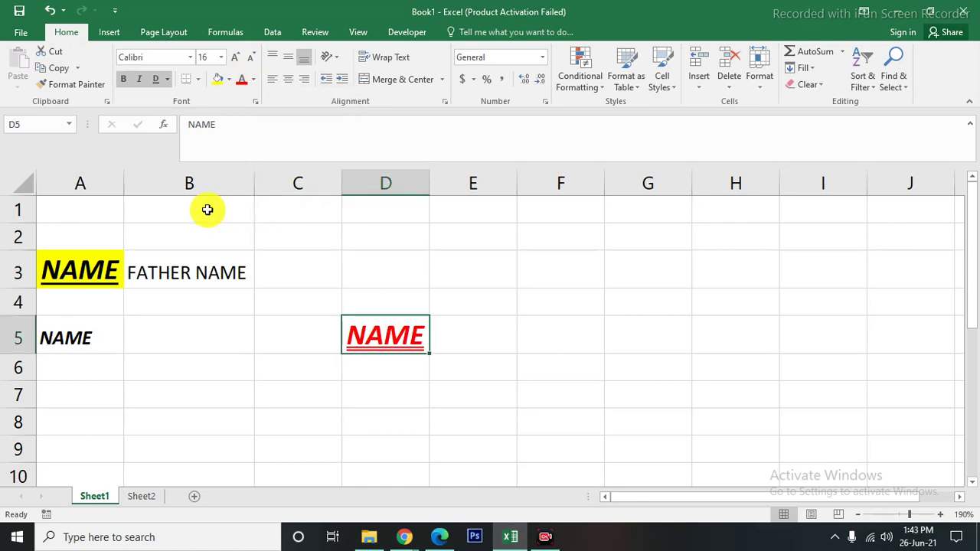
pyautogui.click(228, 79)
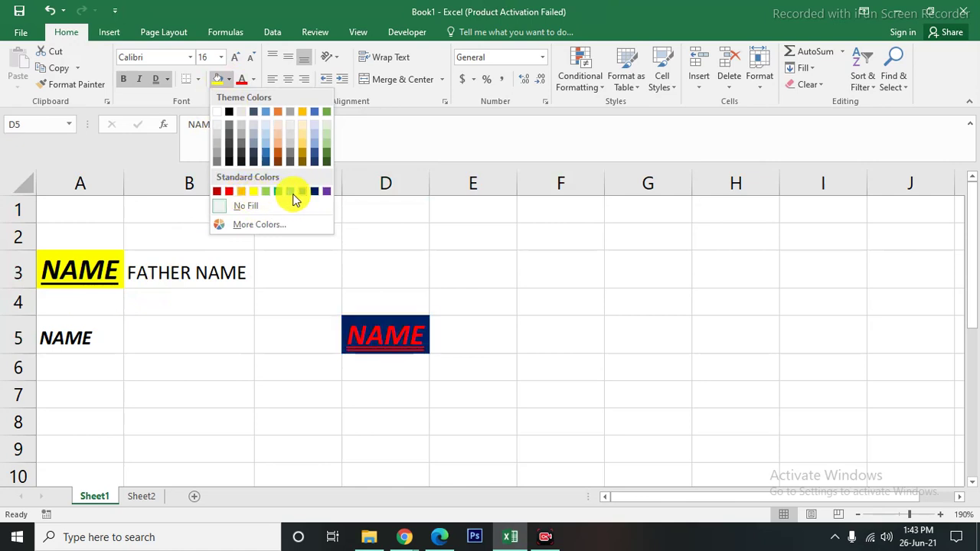
pyautogui.click(256, 193)
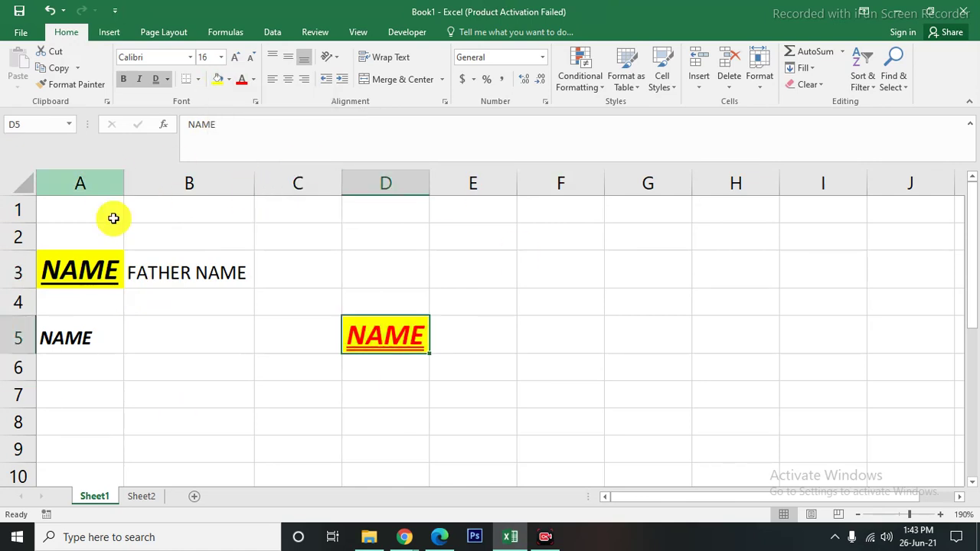
pyautogui.click(194, 79)
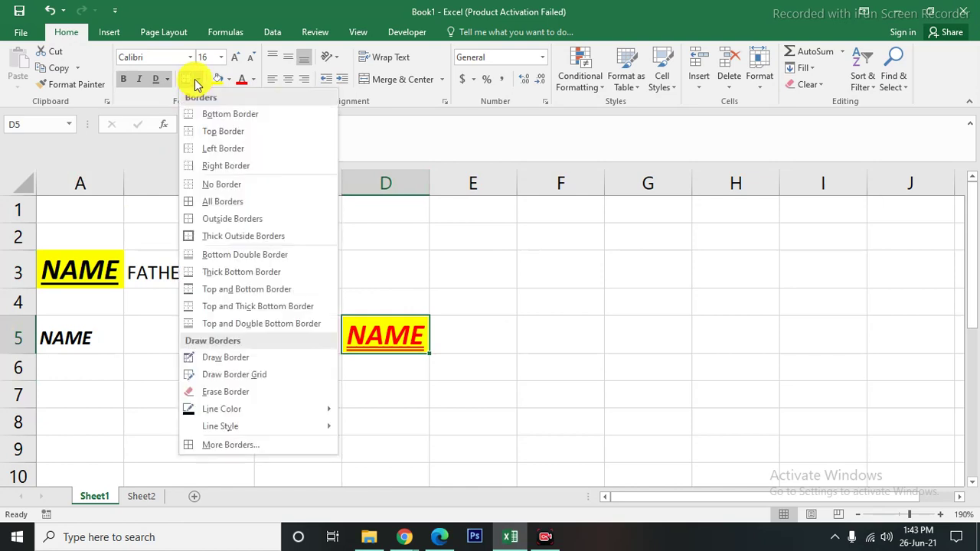
pyautogui.click(354, 342)
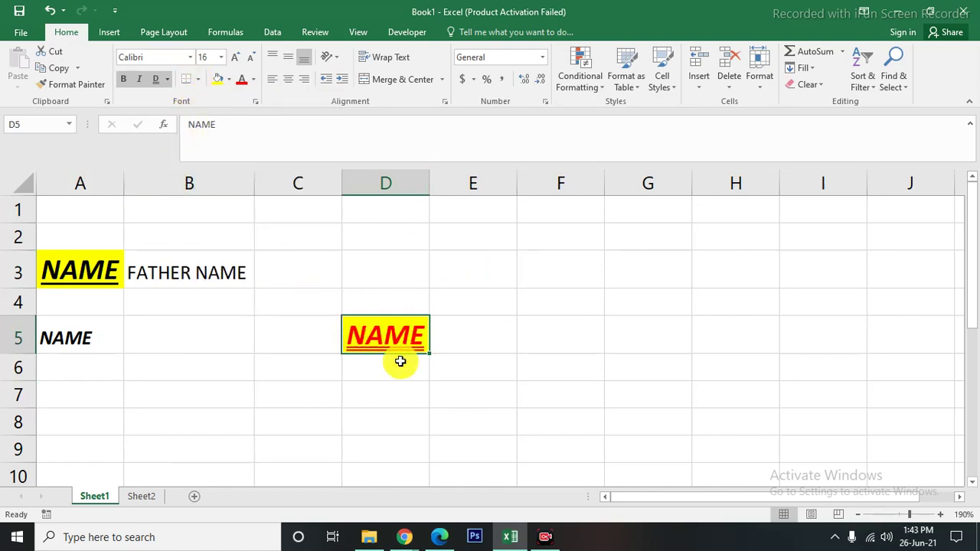
# - Paste FATHER NAME into F3 and autofit column F
pyautogui.click(237, 366)
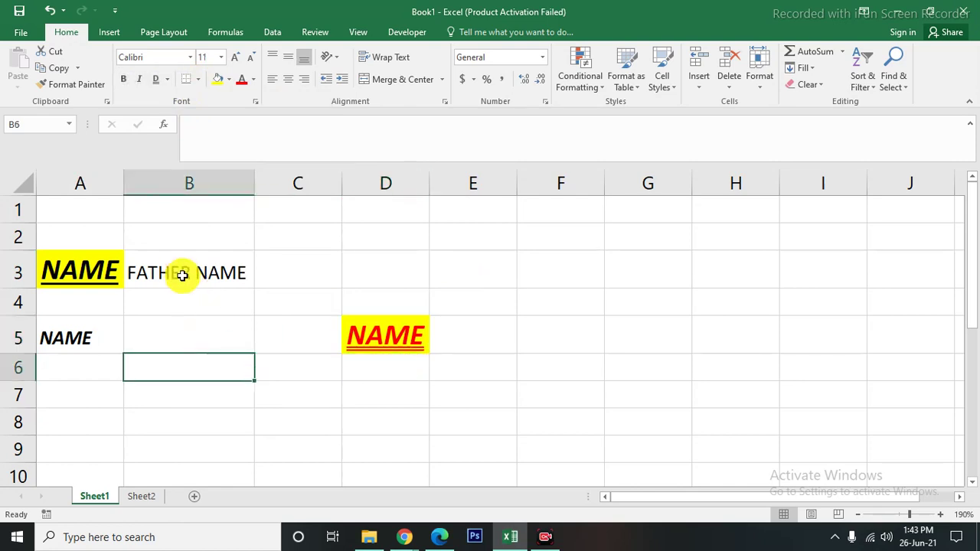
pyautogui.click(184, 273)
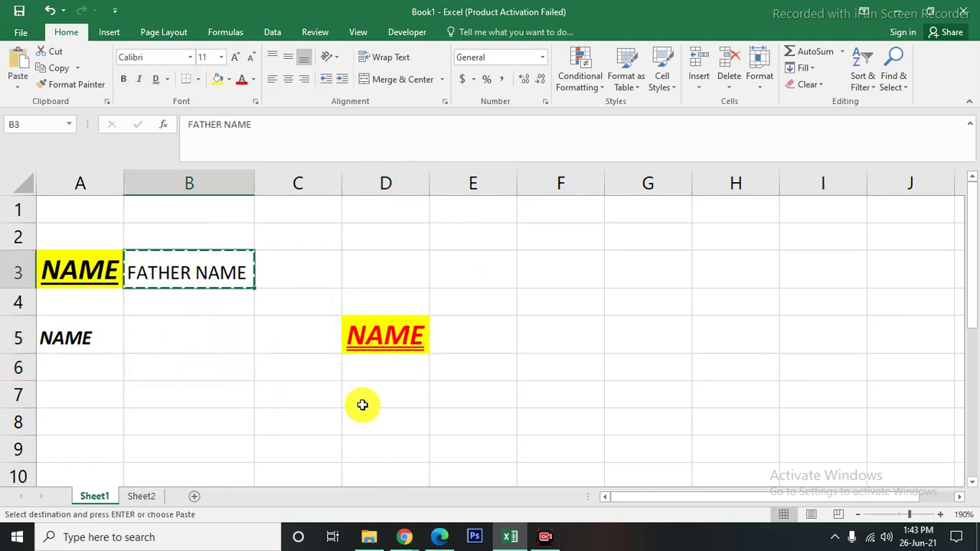
pyautogui.click(548, 282)
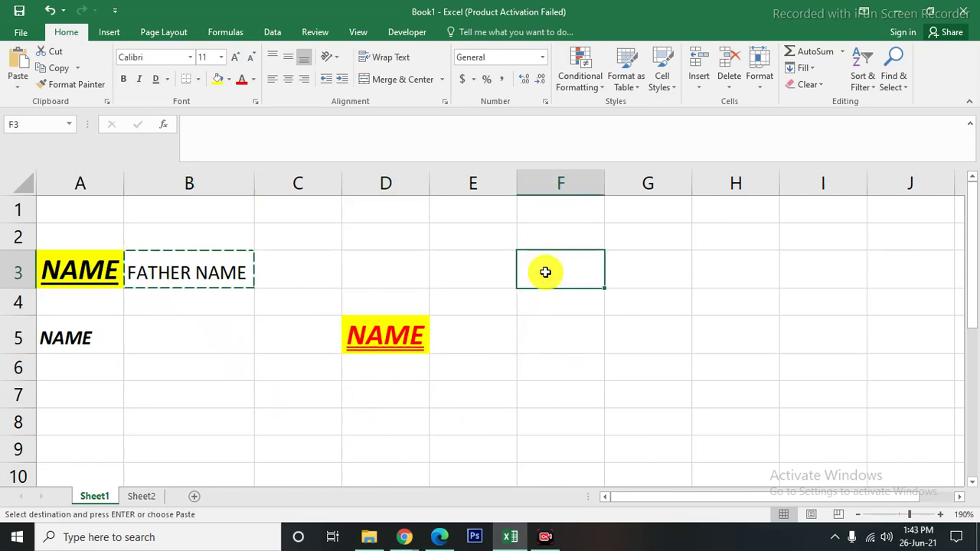
pyautogui.write('FATHER NAME')
pyautogui.click(606, 178)
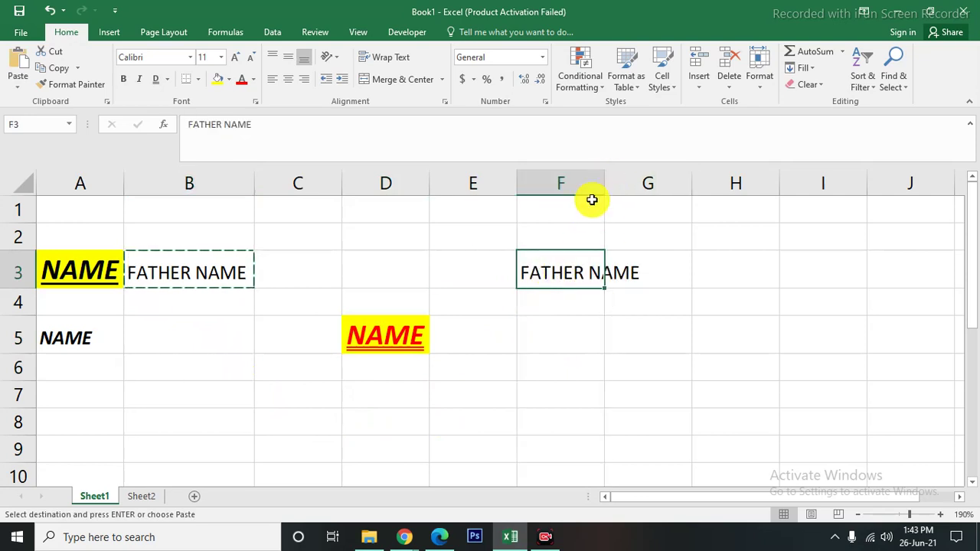
pyautogui.doubleClick(603, 178)
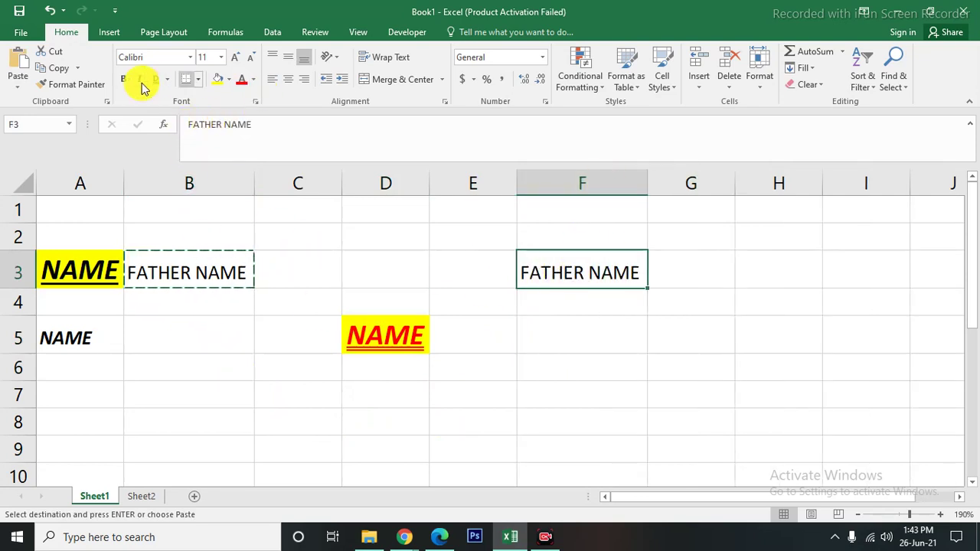
# - Try All Borders, then a Left Border, on cell F3
pyautogui.click(196, 82)
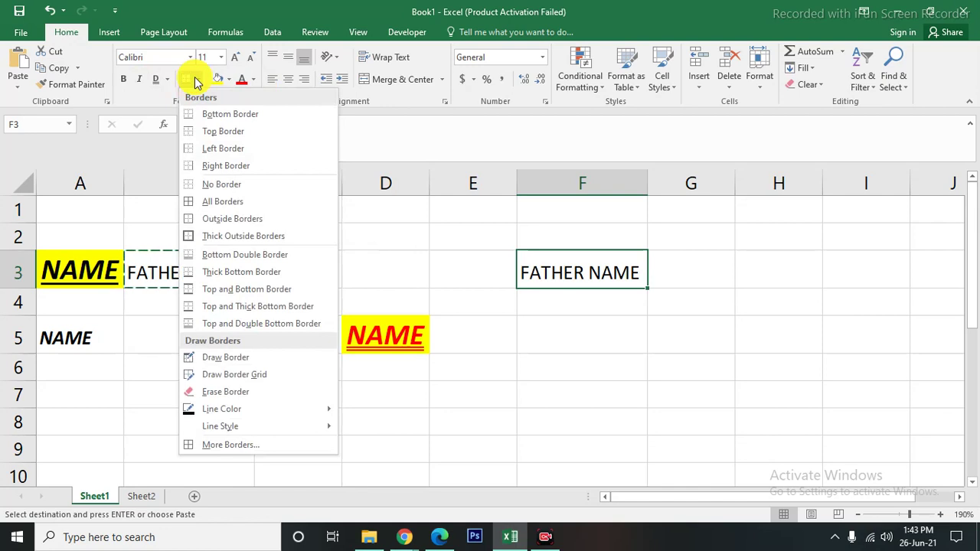
pyautogui.click(221, 199)
pyautogui.click(585, 358)
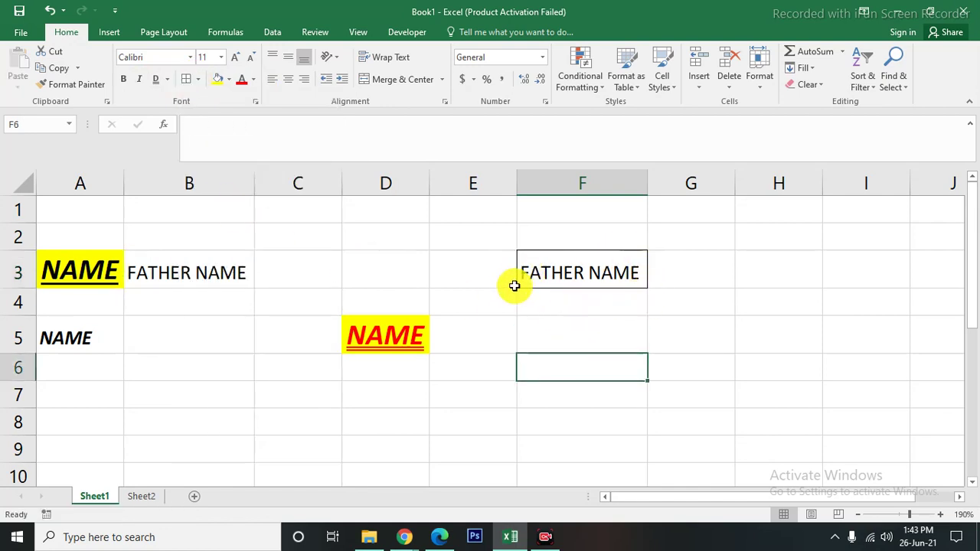
pyautogui.click(595, 277)
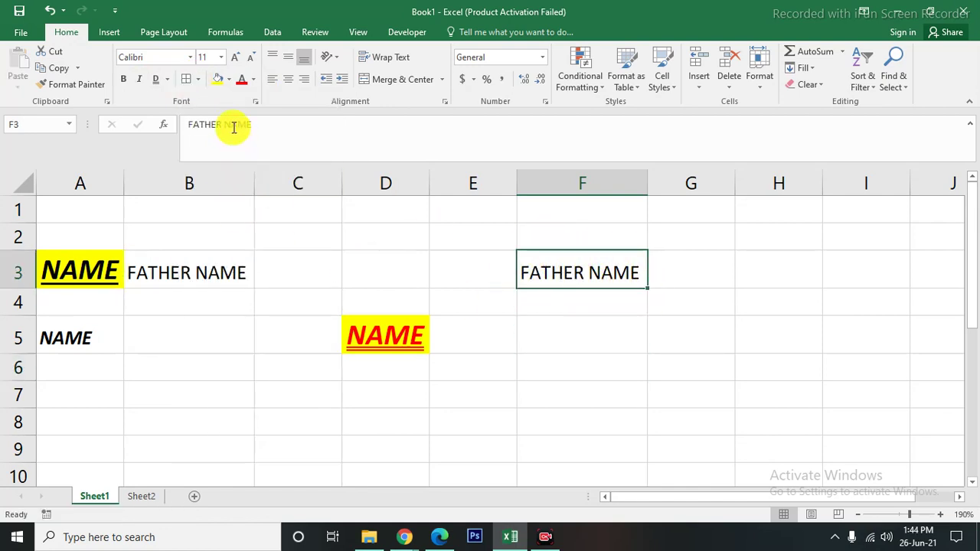
pyautogui.click(198, 79)
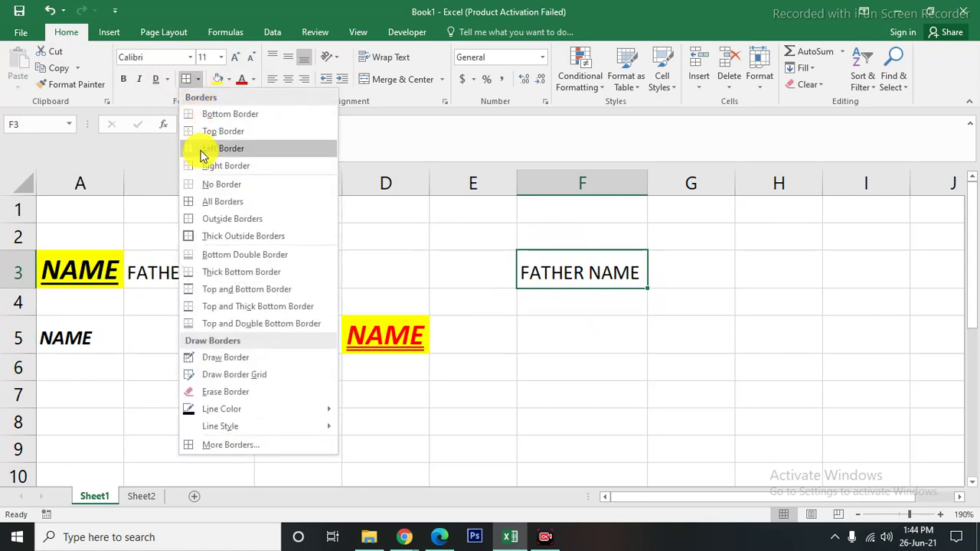
pyautogui.click(203, 156)
pyautogui.click(540, 389)
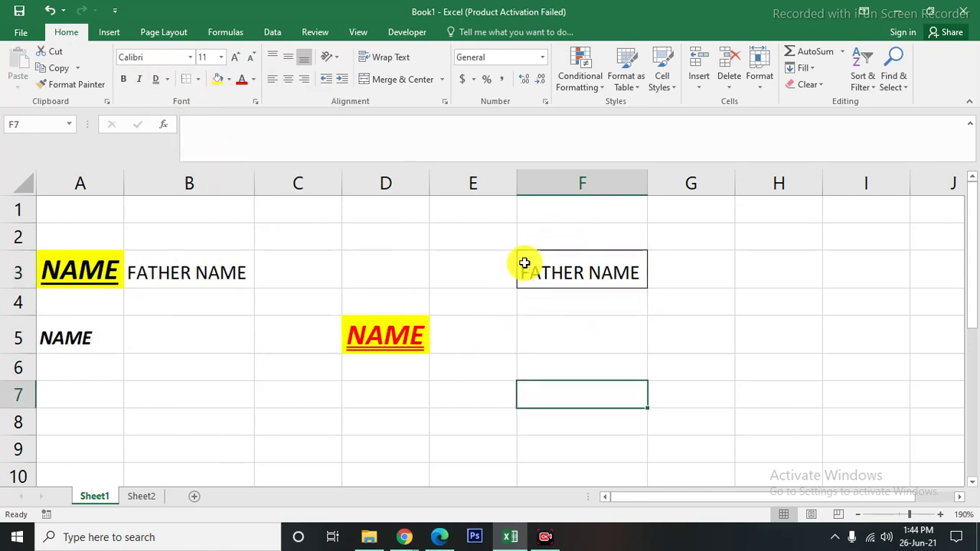
# - Remove all borders from F3
pyautogui.click(196, 80)
pyautogui.click(573, 273)
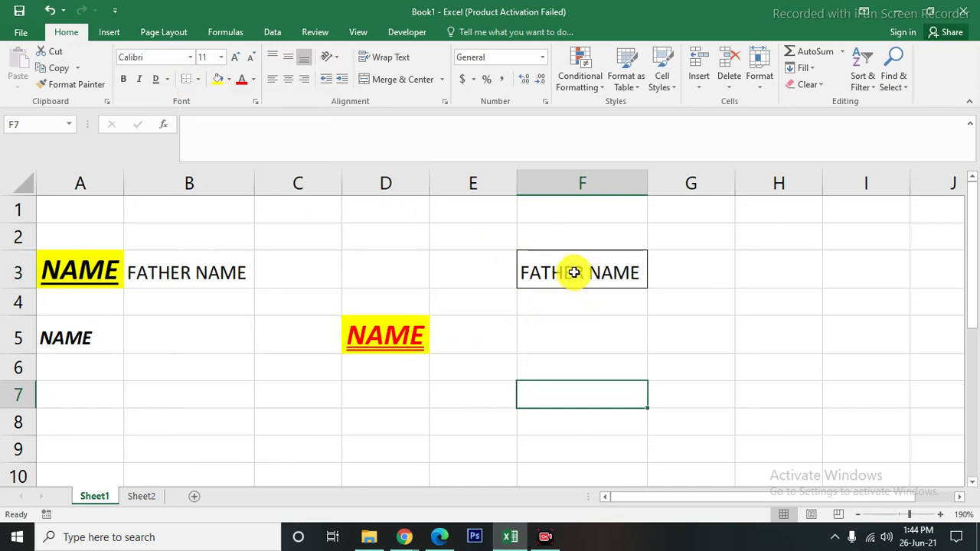
pyautogui.click(572, 274)
pyautogui.click(197, 80)
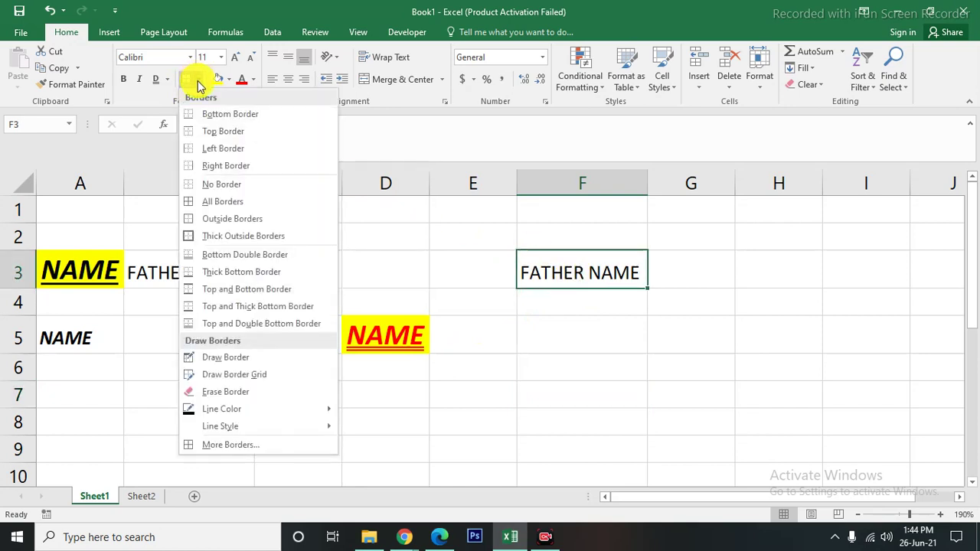
pyautogui.click(202, 182)
pyautogui.click(582, 359)
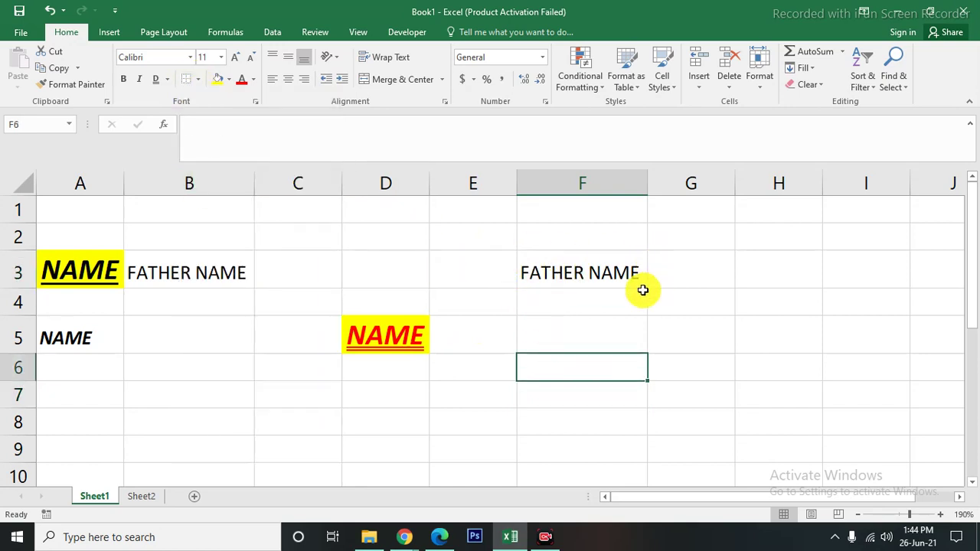
# - Add a left border and then a top border to F3
pyautogui.click(587, 272)
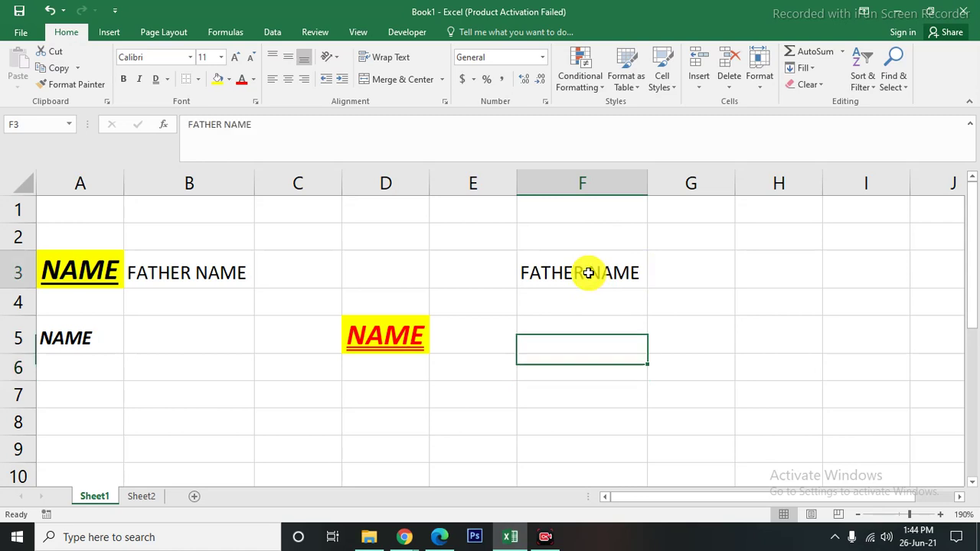
pyautogui.click(196, 81)
pyautogui.click(199, 149)
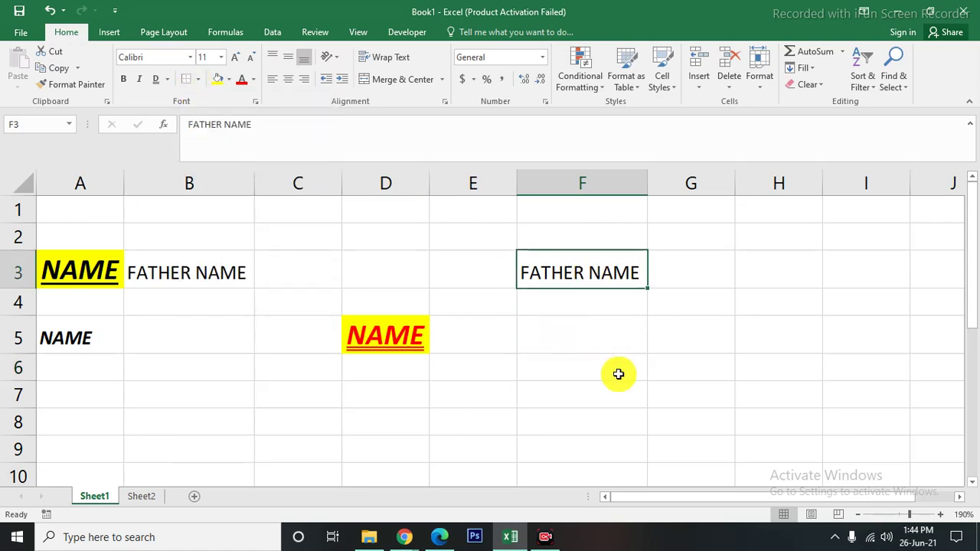
pyautogui.click(618, 372)
pyautogui.click(568, 270)
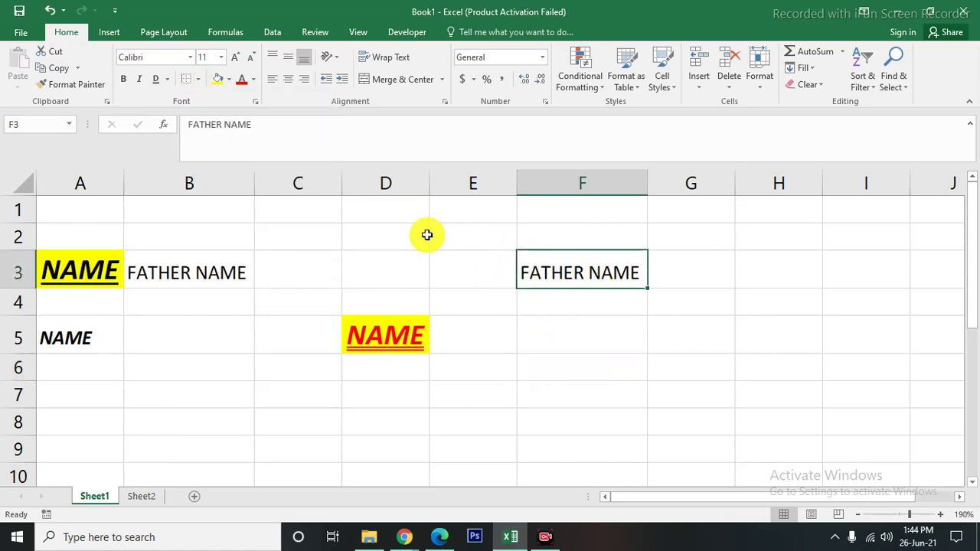
pyautogui.click(197, 80)
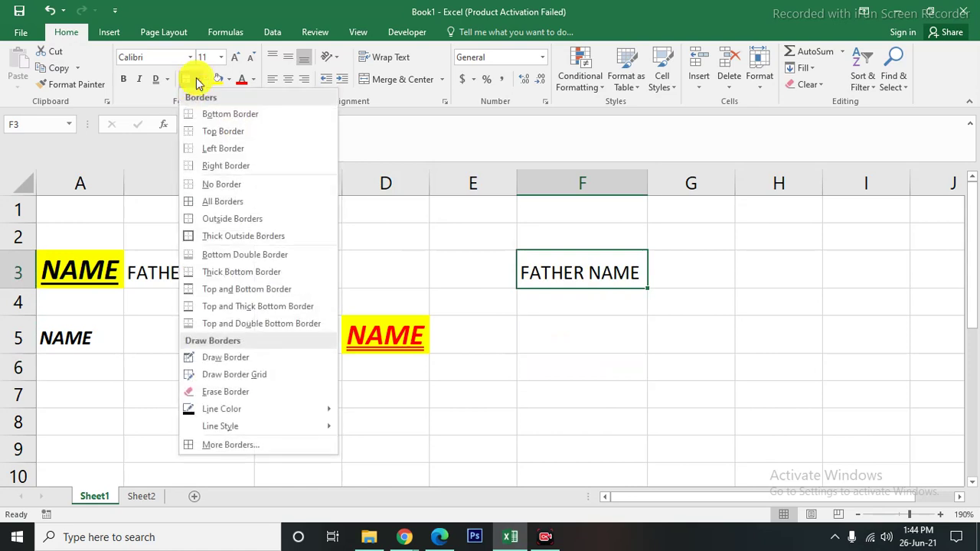
pyautogui.click(198, 136)
pyautogui.click(520, 336)
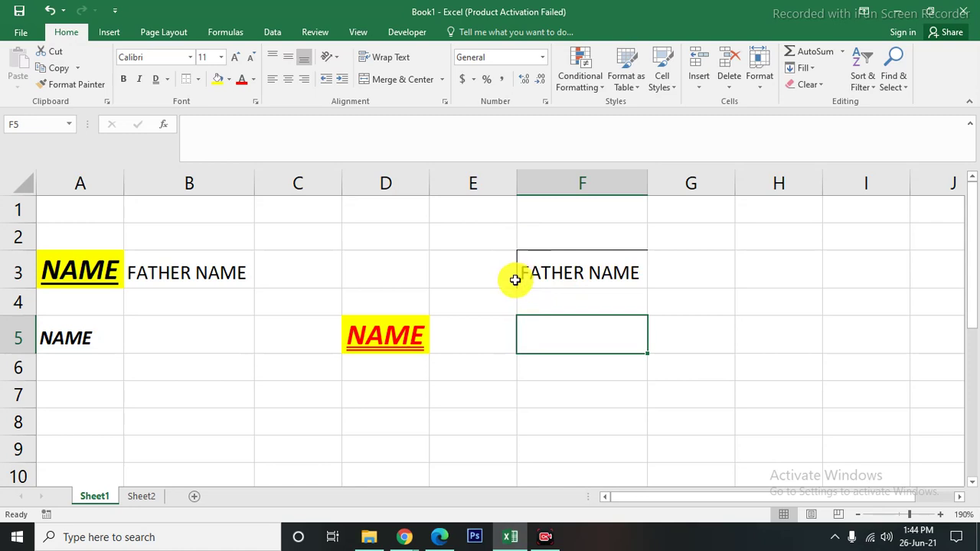
# - Give F3 a thick outside border
pyautogui.click(582, 274)
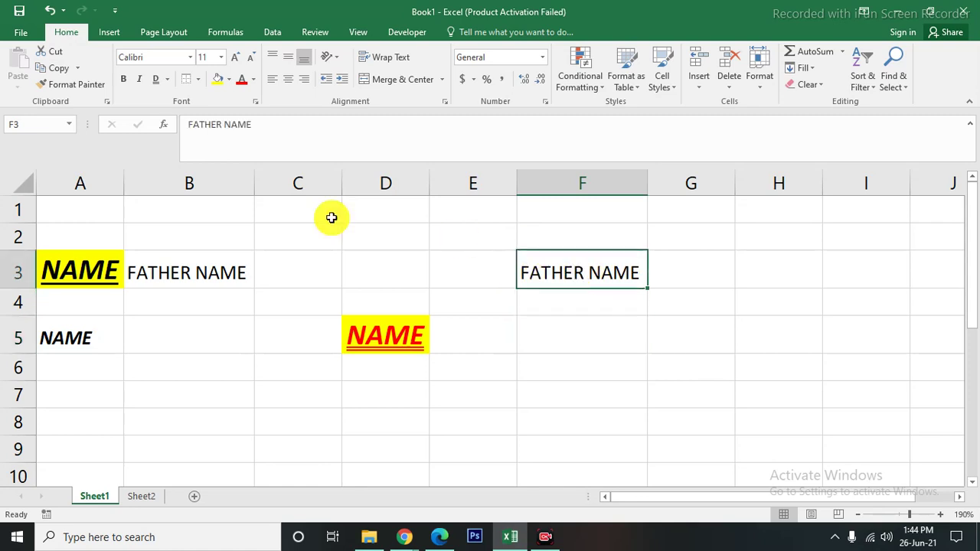
pyautogui.click(199, 80)
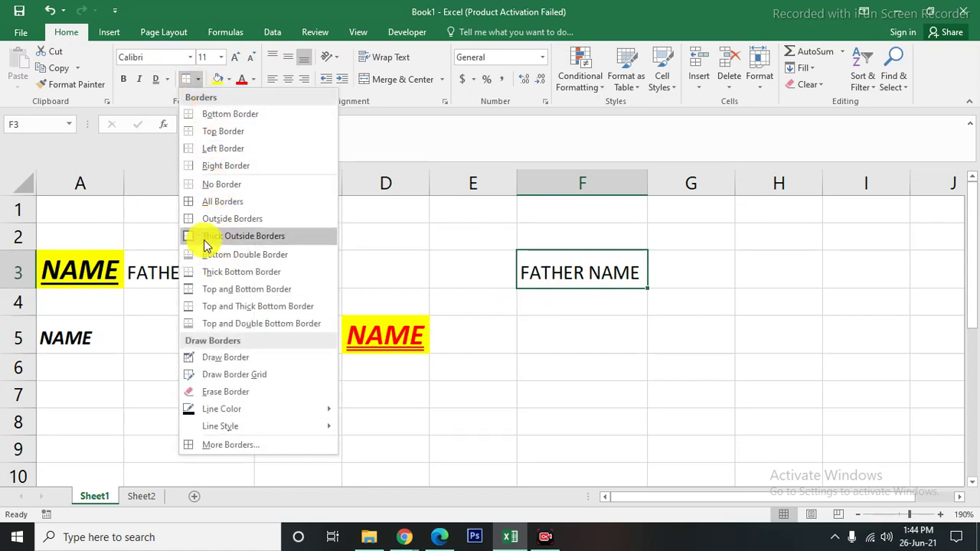
pyautogui.click(205, 243)
pyautogui.click(501, 324)
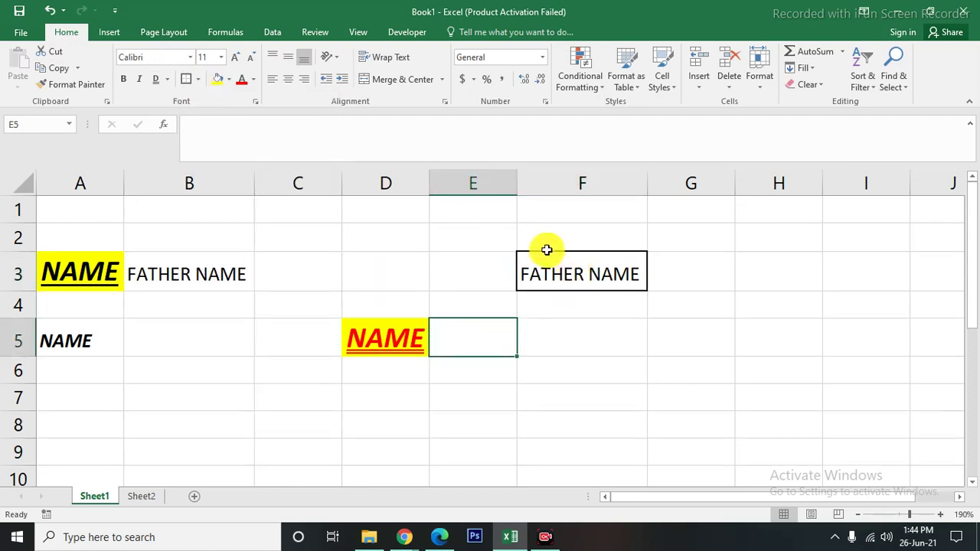
pyautogui.click(593, 274)
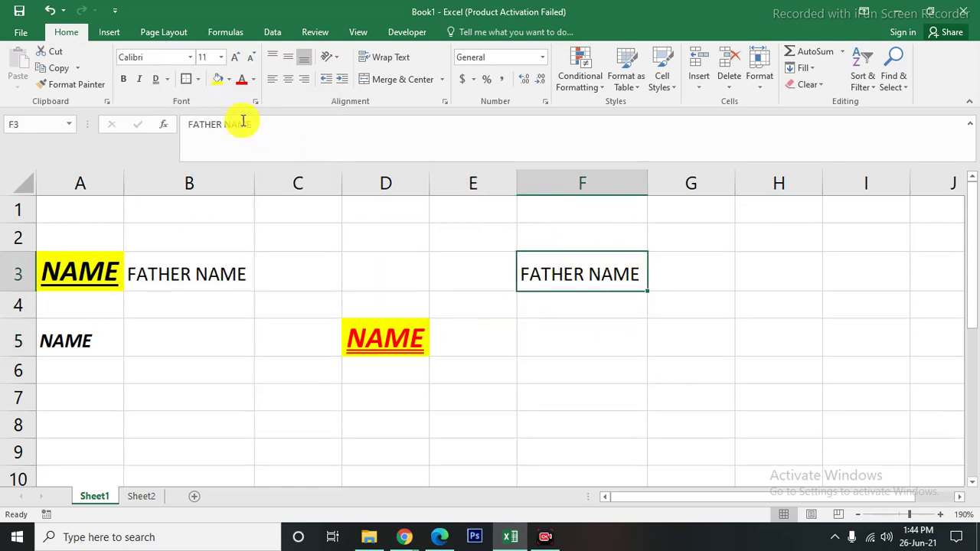
pyautogui.click(196, 80)
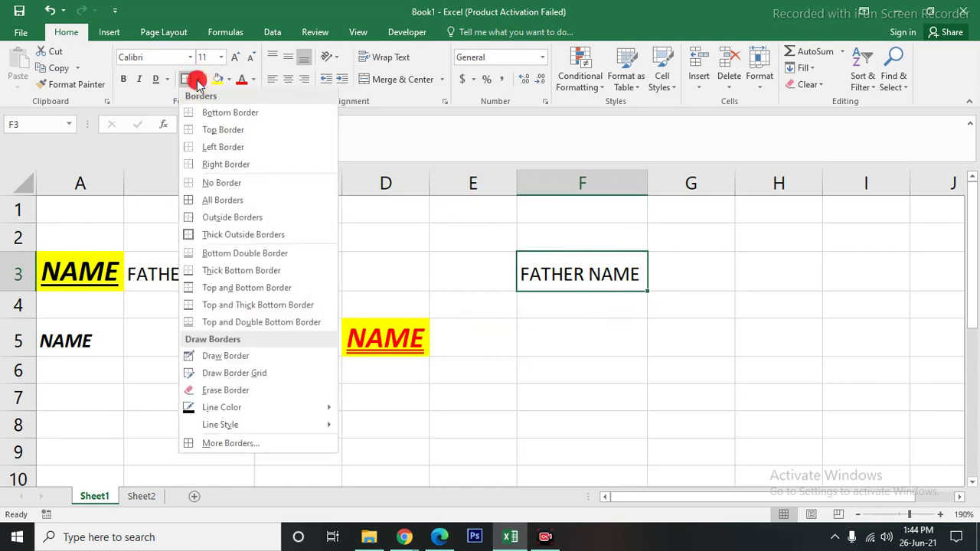
# - Draw a border down column F, then border grids over F4:F10 and D2:E4
pyautogui.click(235, 364)
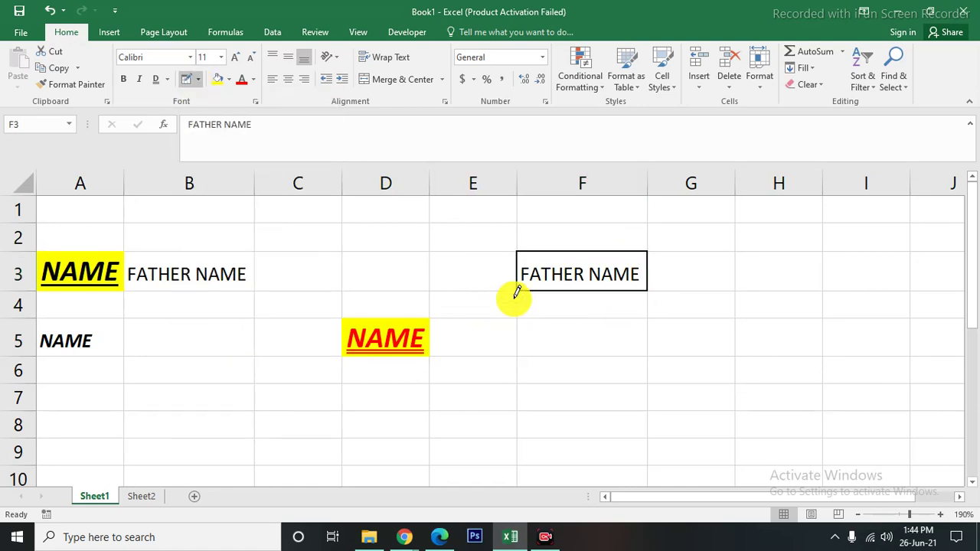
pyautogui.moveTo(519, 259)
pyautogui.mouseDown()
pyautogui.moveTo(519, 327)
pyautogui.moveTo(485, 337)
pyautogui.mouseUp()
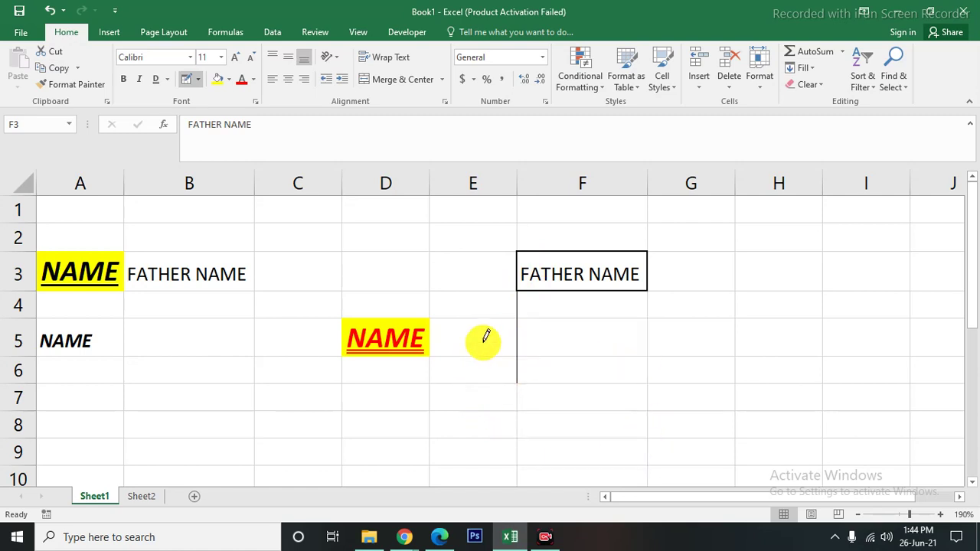
pyautogui.click(198, 79)
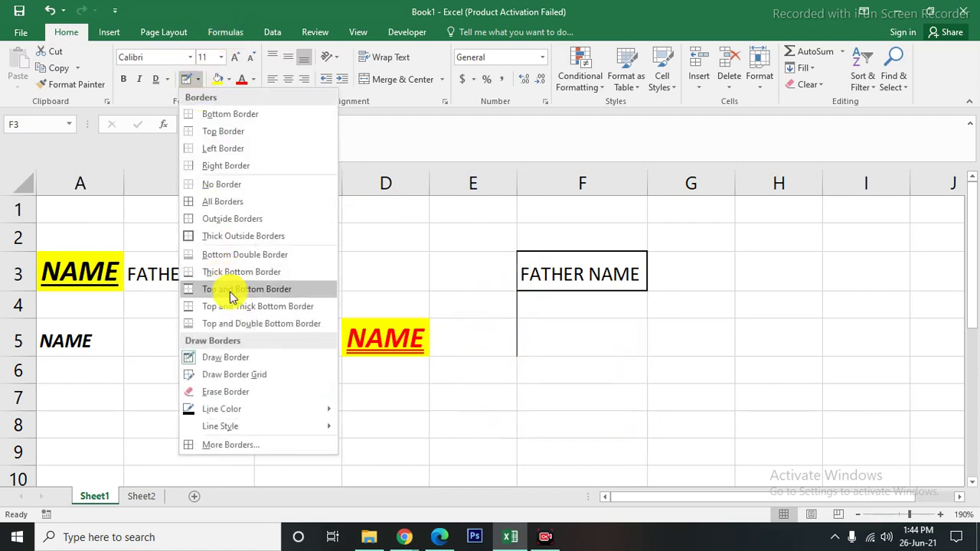
pyautogui.click(234, 375)
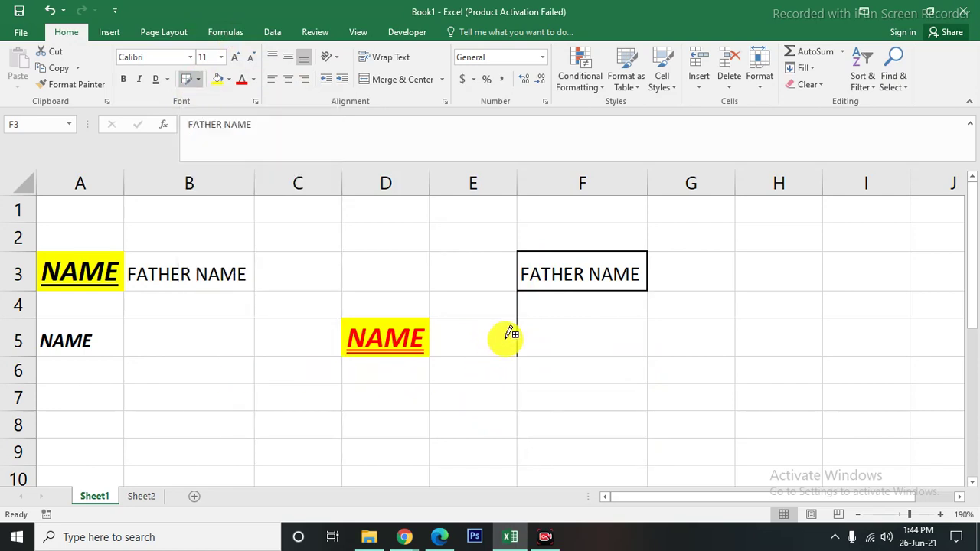
pyautogui.moveTo(530, 329); pyautogui.dragTo(640, 436)
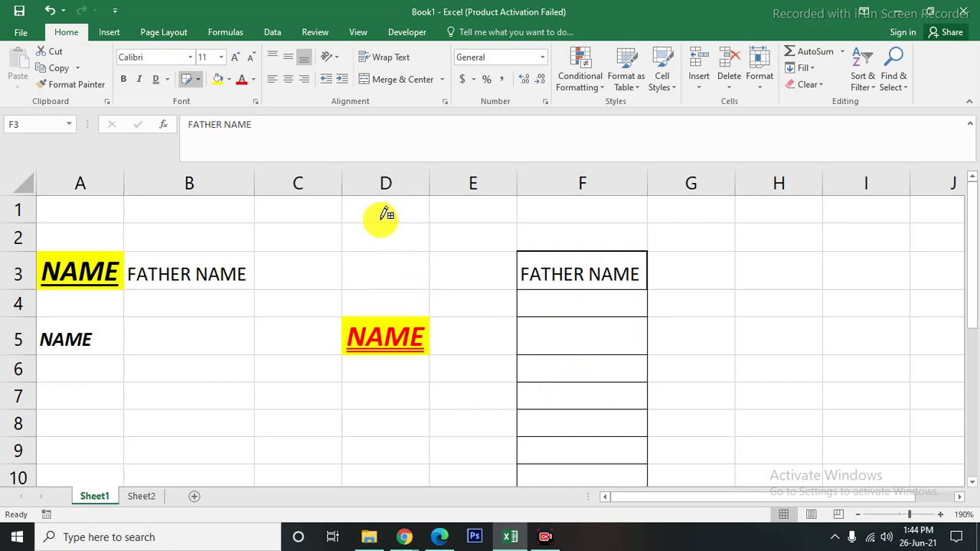
pyautogui.moveTo(376, 229)
pyautogui.mouseDown()
pyautogui.moveTo(423, 314)
pyautogui.moveTo(448, 299)
pyautogui.mouseUp()
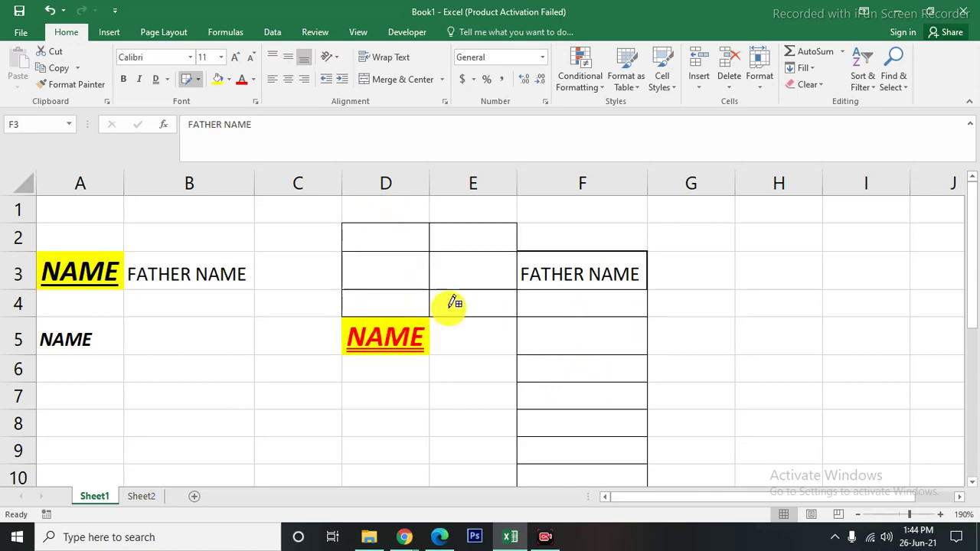
# - Erase the drawn border grids across D2:F10 with Erase Border
pyautogui.click(196, 79)
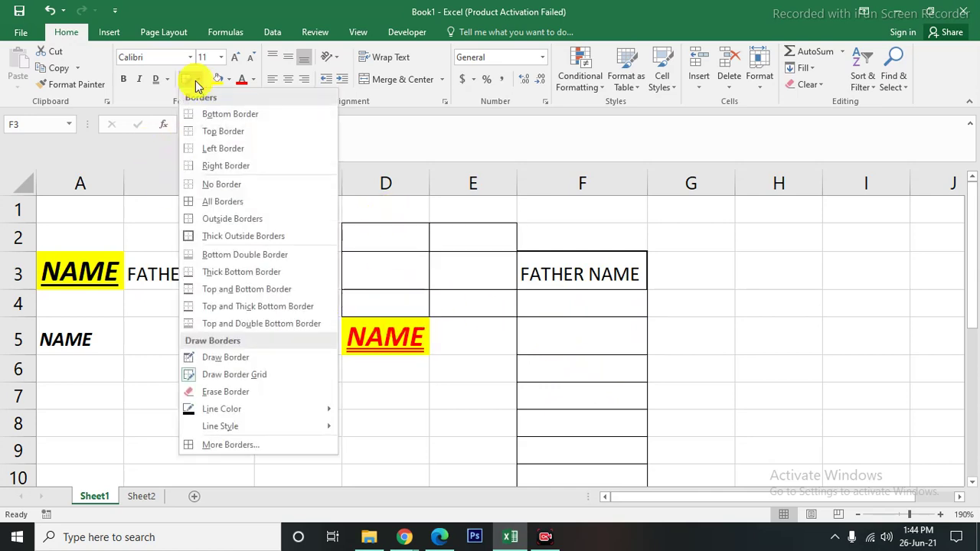
pyautogui.click(222, 392)
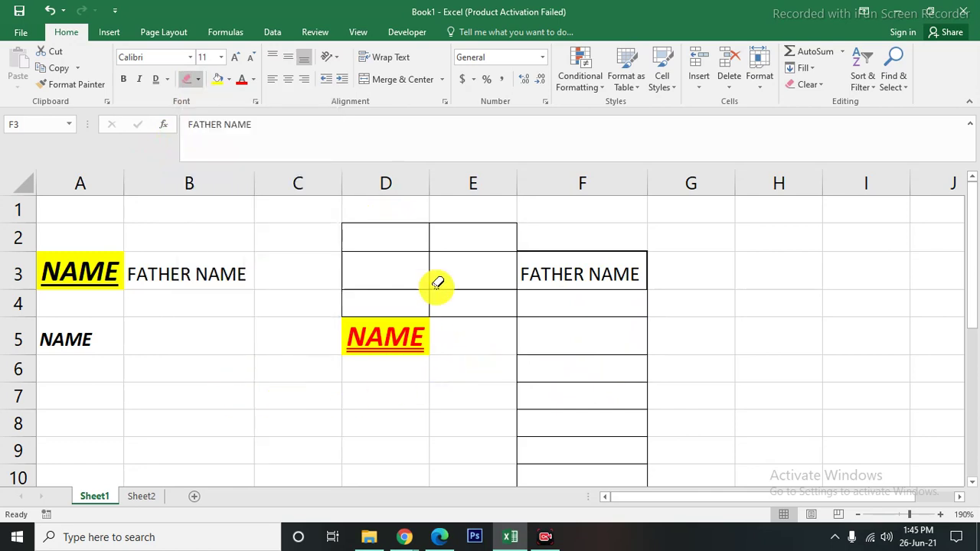
pyautogui.moveTo(345, 219)
pyautogui.mouseDown()
pyautogui.moveTo(442, 265)
pyautogui.moveTo(463, 304)
pyautogui.moveTo(590, 428)
pyautogui.moveTo(656, 472)
pyautogui.mouseUp()
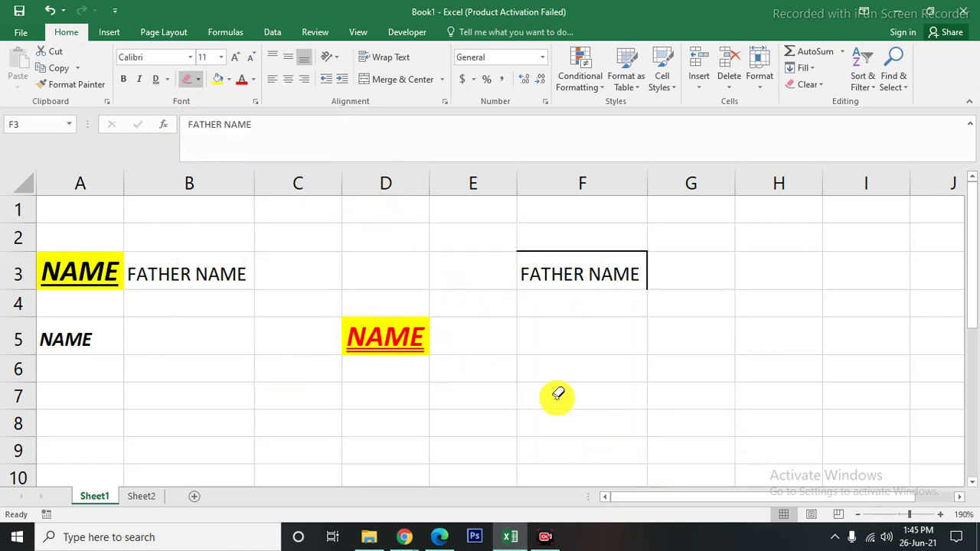
pyautogui.scroll(-3, 555, 393)
pyautogui.scroll(3, 503, 385)
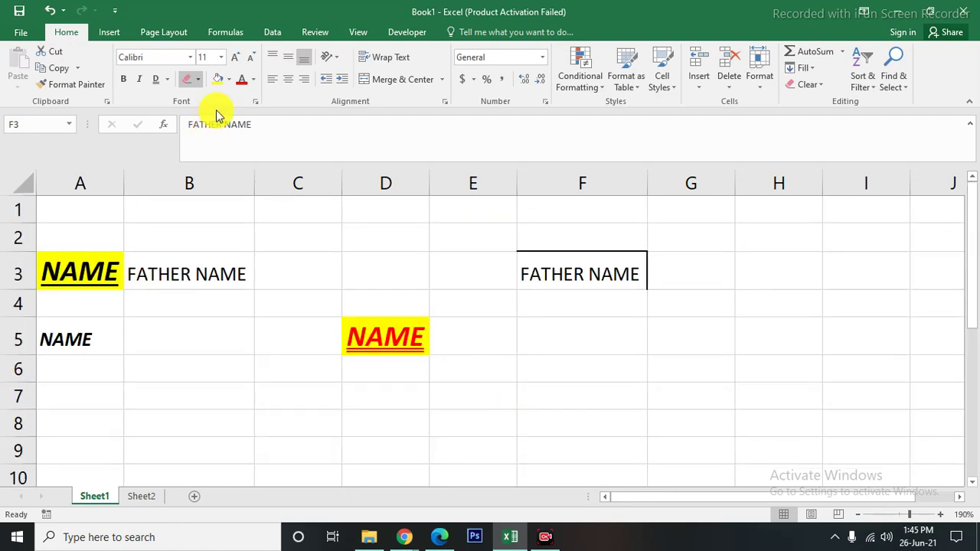
pyautogui.click(196, 81)
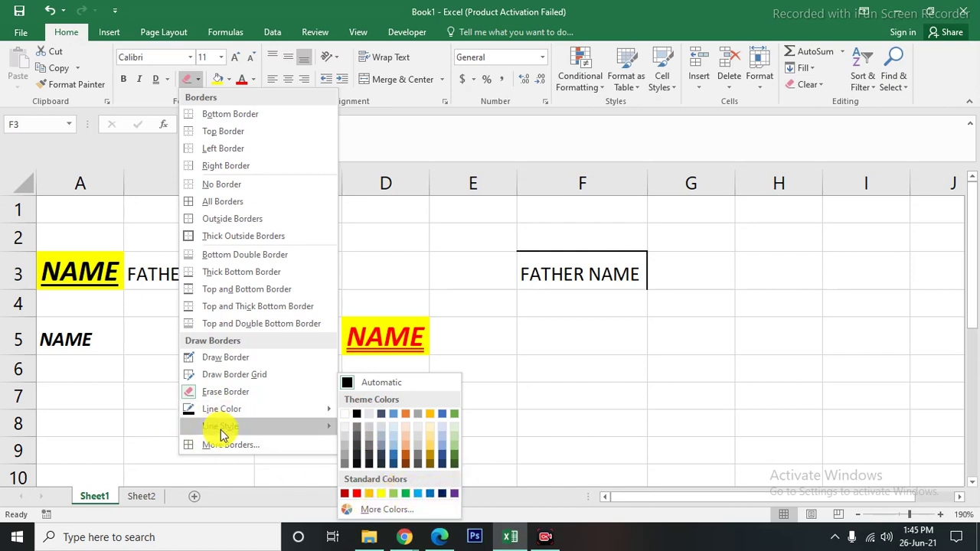
pyautogui.moveTo(220, 426)
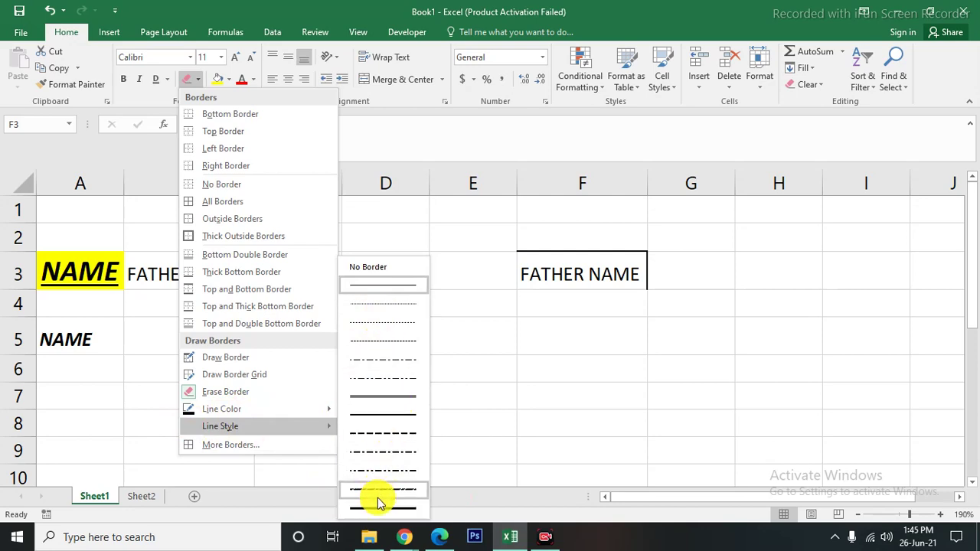
pyautogui.click(208, 444)
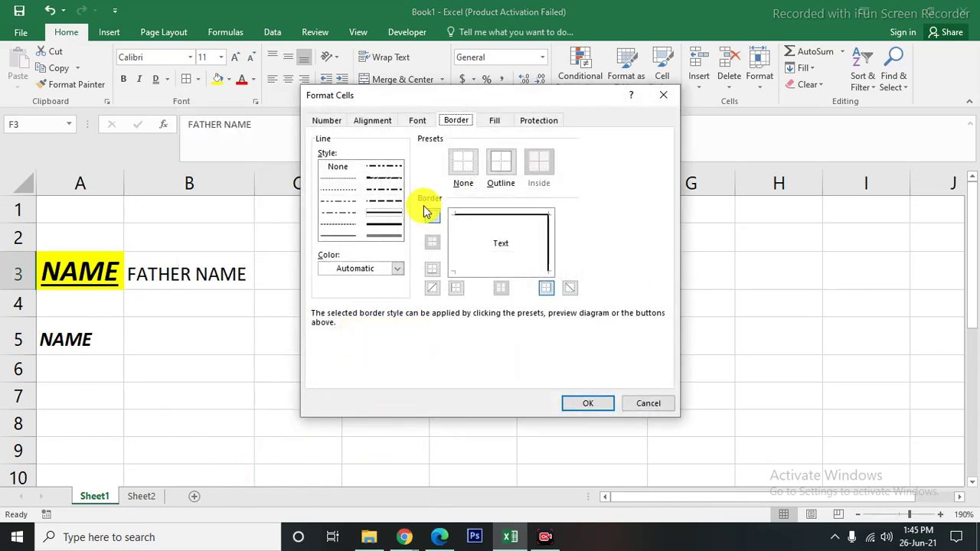
pyautogui.click(372, 120)
pyautogui.click(417, 120)
pyautogui.click(494, 120)
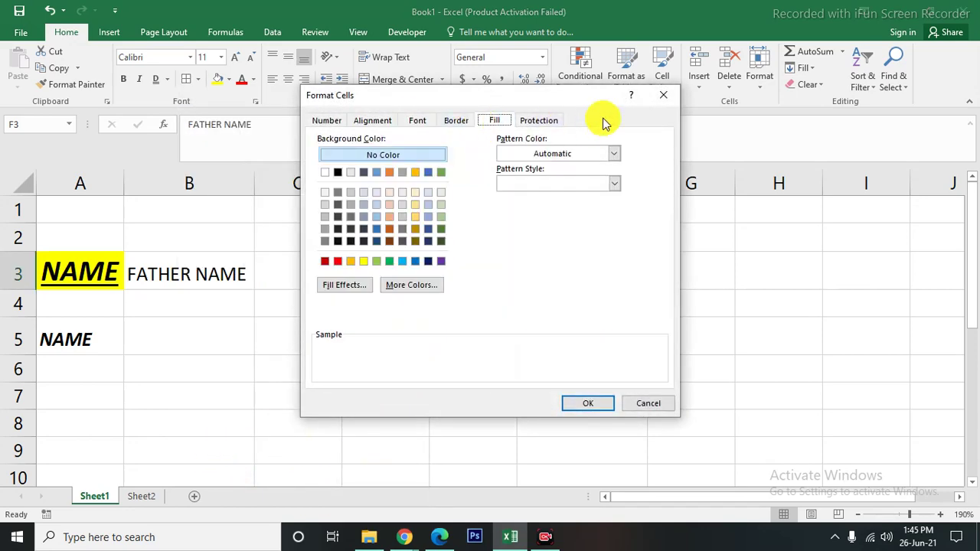
pyautogui.click(648, 403)
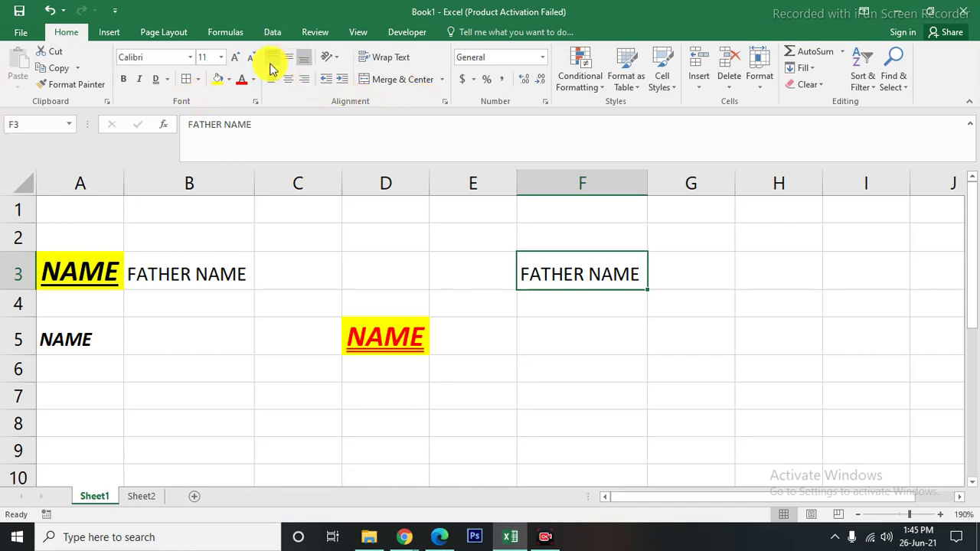
# - Try center, right and left alignment on FATHER NAME in F3, ending left-aligned
pyautogui.click(566, 297)
pyautogui.click(575, 273)
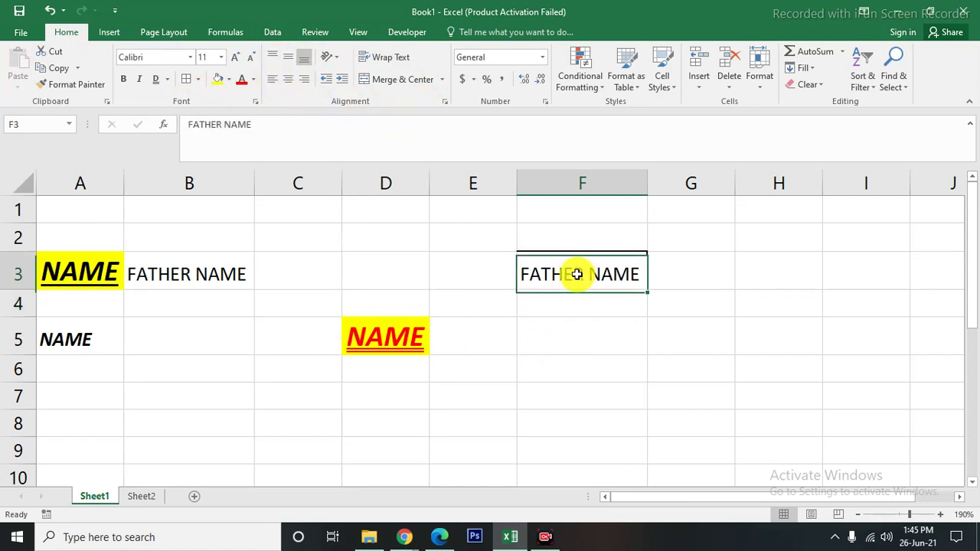
pyautogui.click(274, 81)
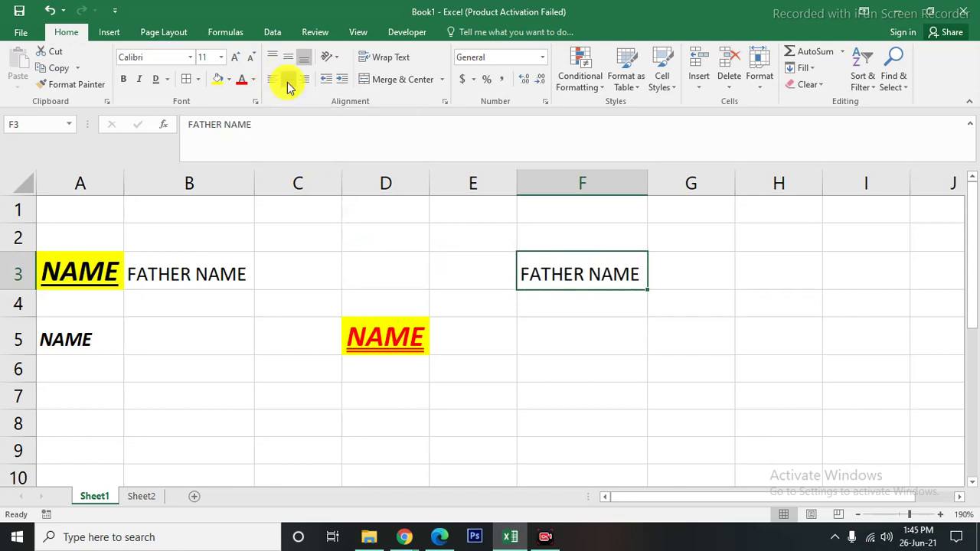
pyautogui.click(288, 80)
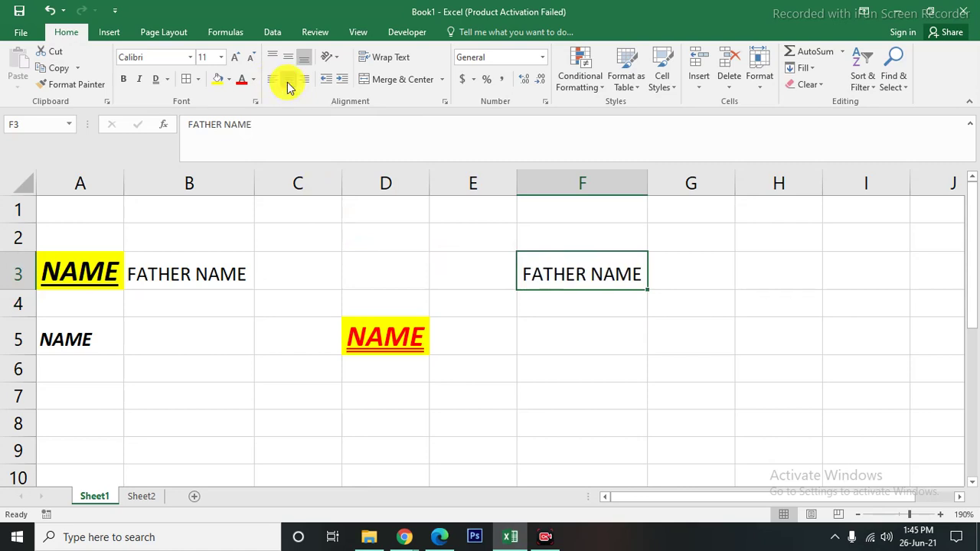
pyautogui.click(288, 80)
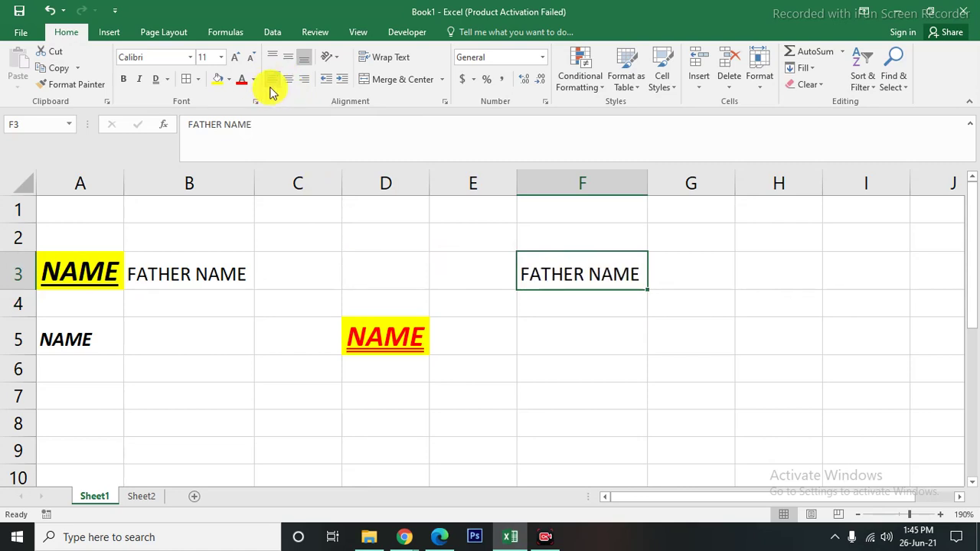
pyautogui.click(291, 84)
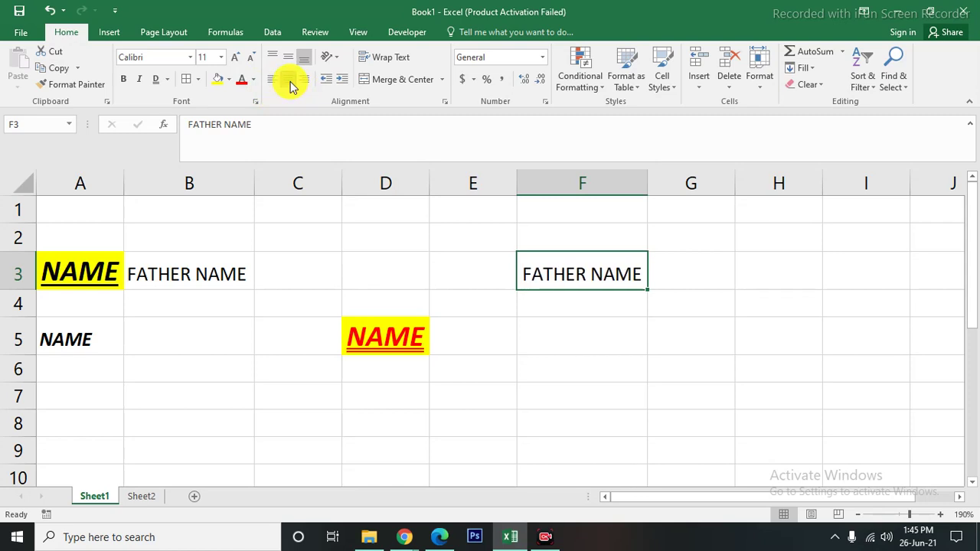
pyautogui.click(304, 83)
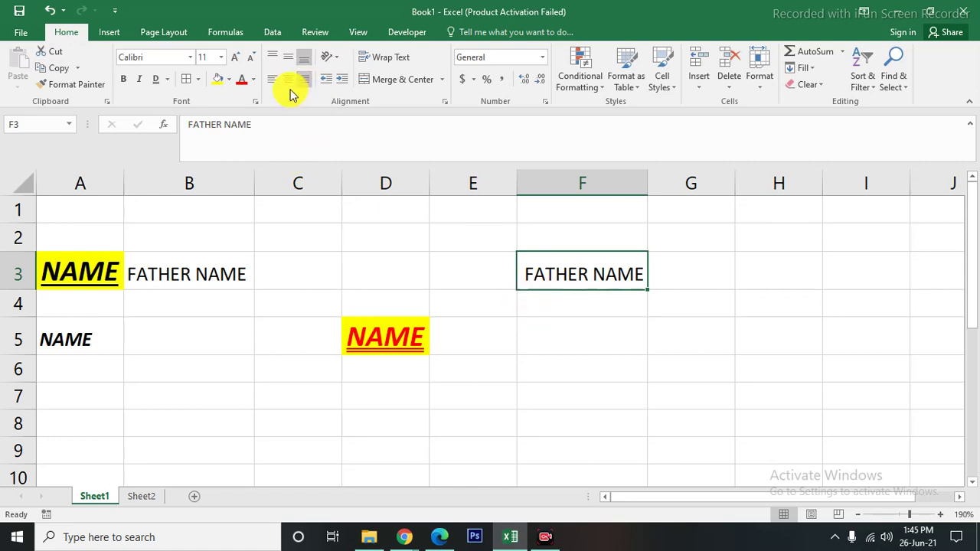
pyautogui.click(287, 82)
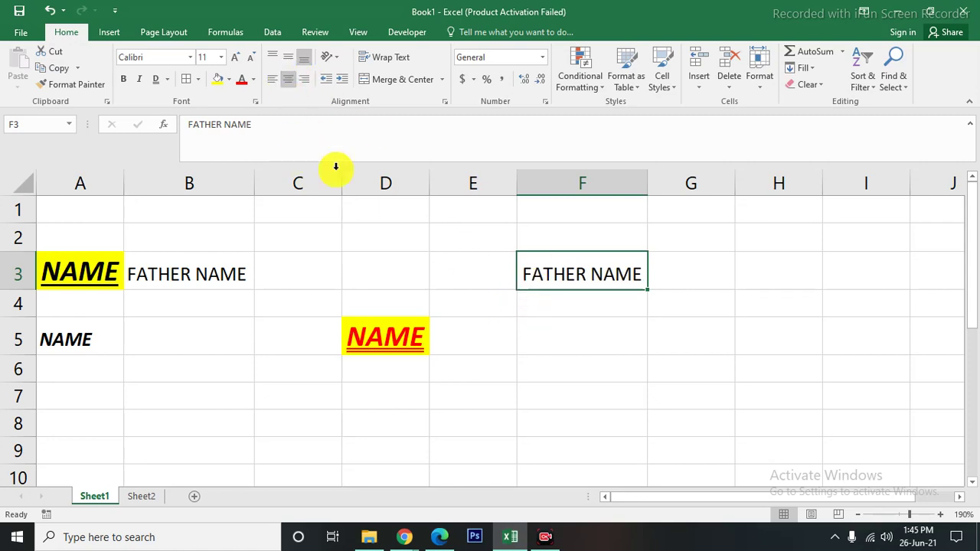
pyautogui.click(273, 81)
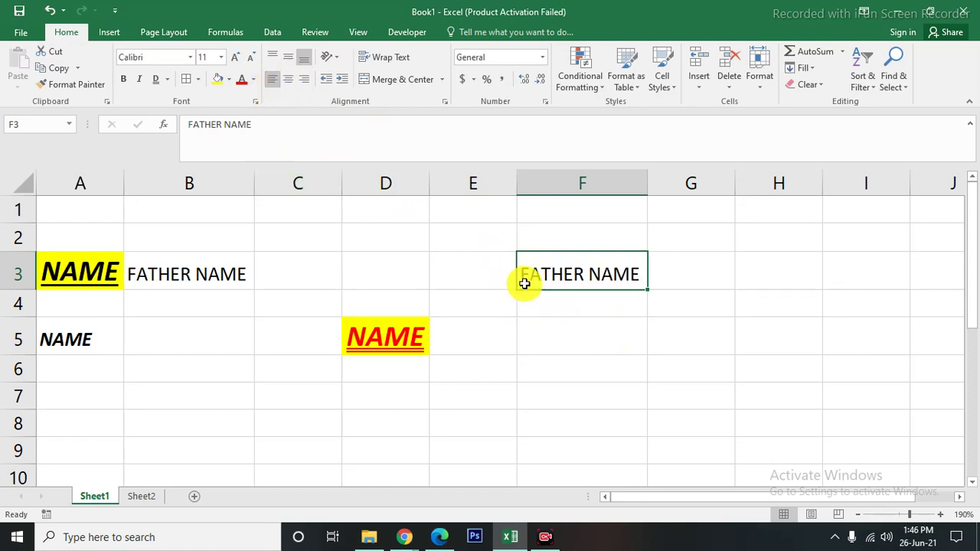
# - Try top, middle and bottom vertical alignment on F3, ending bottom-aligned
pyautogui.click(274, 59)
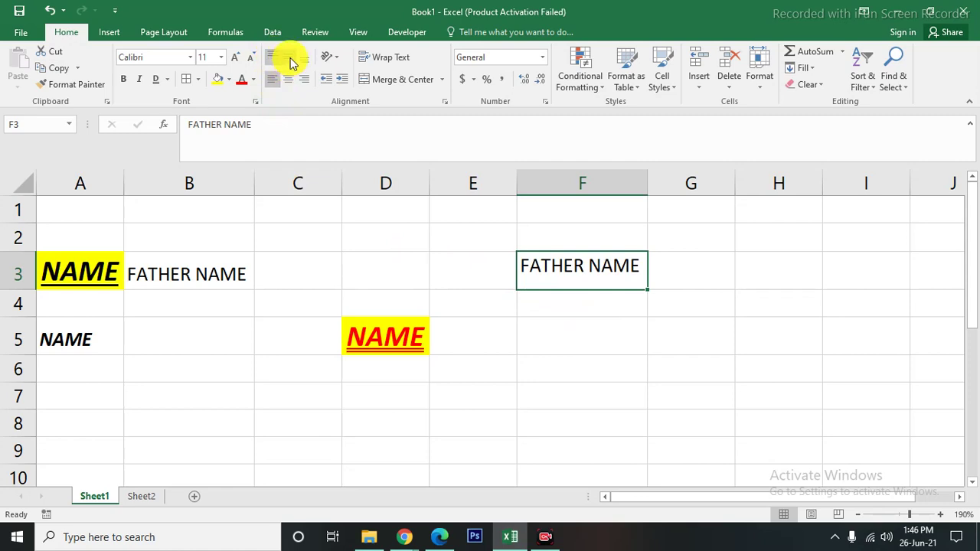
pyautogui.click(290, 58)
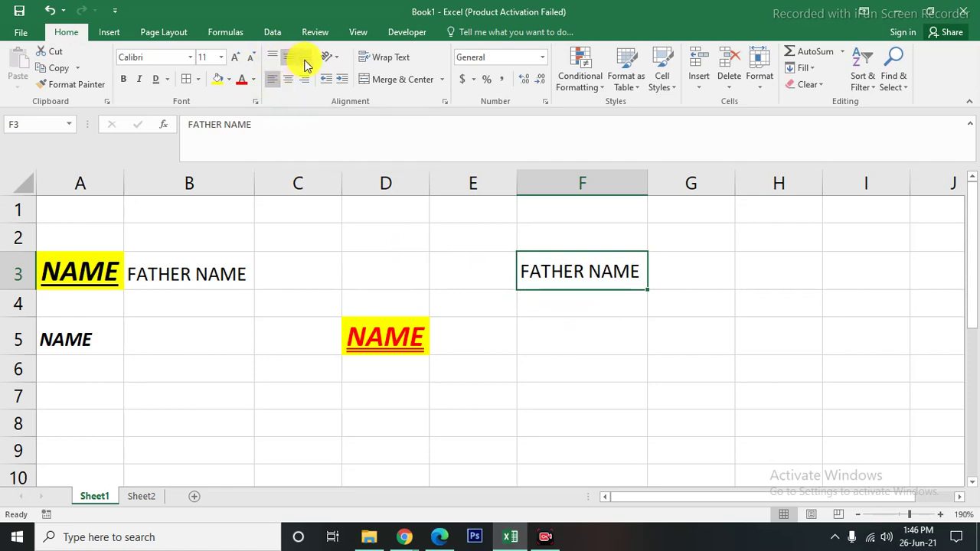
pyautogui.click(304, 61)
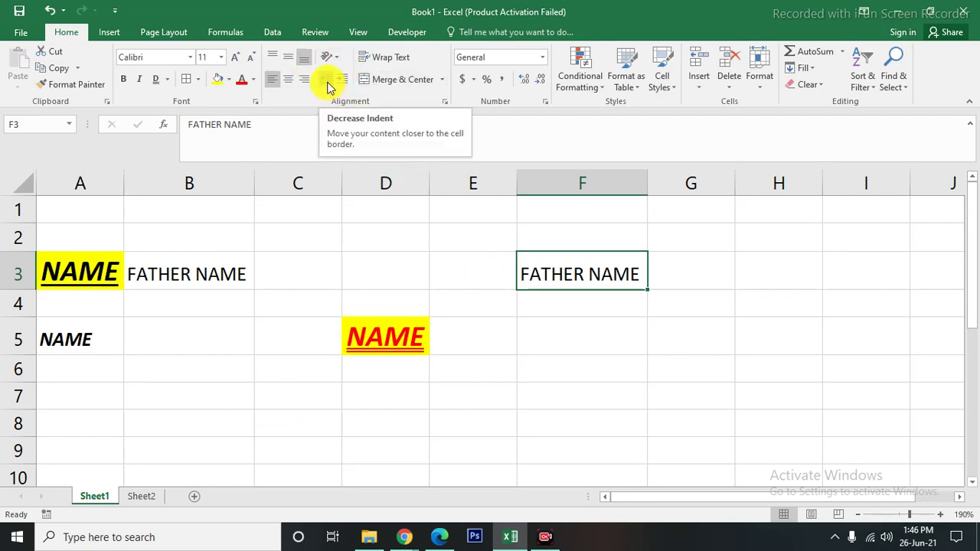
# - Indent FATHER NAME in F3 seven steps to the right with Increase Indent
pyautogui.click(327, 87)
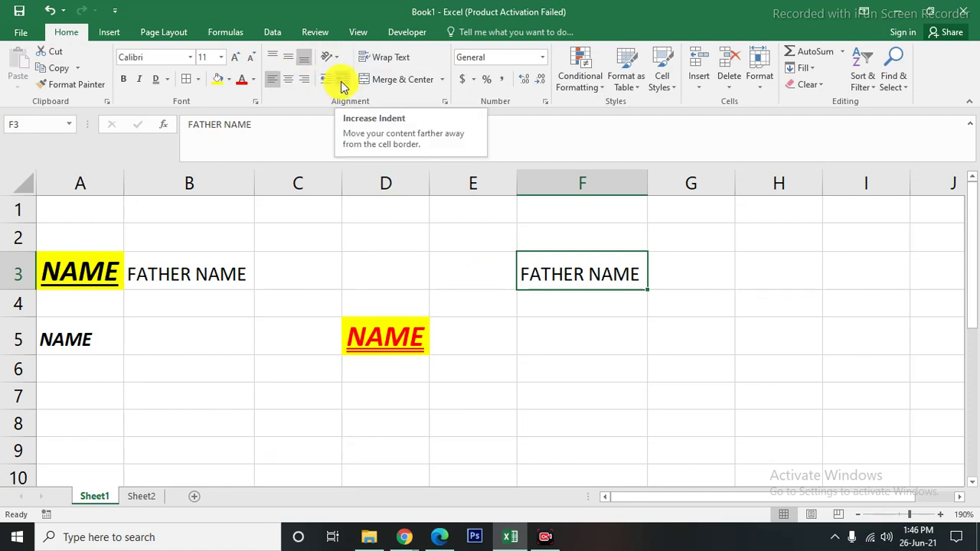
pyautogui.click(343, 86)
pyautogui.click(342, 87)
pyautogui.click(343, 87)
pyautogui.click(342, 87)
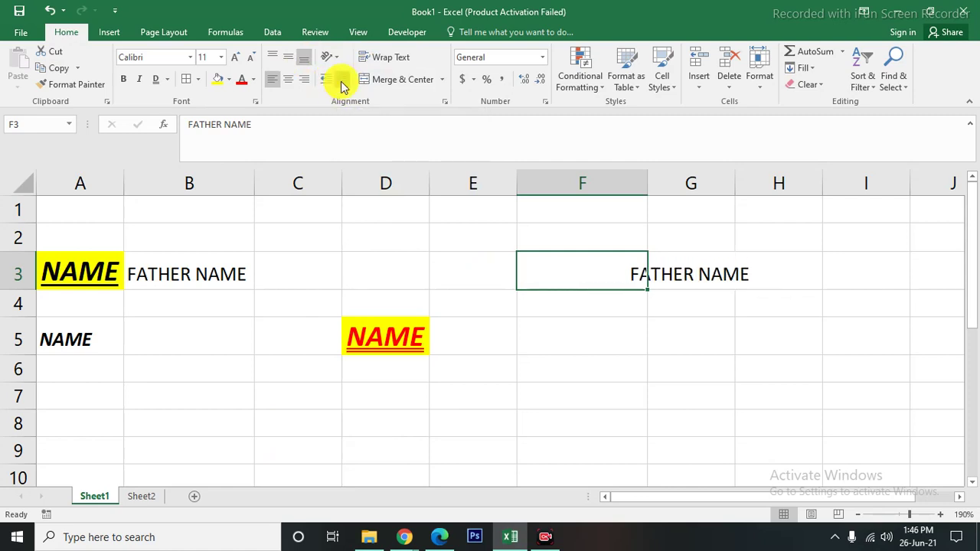
pyautogui.click(342, 87)
pyautogui.click(343, 86)
pyautogui.click(342, 87)
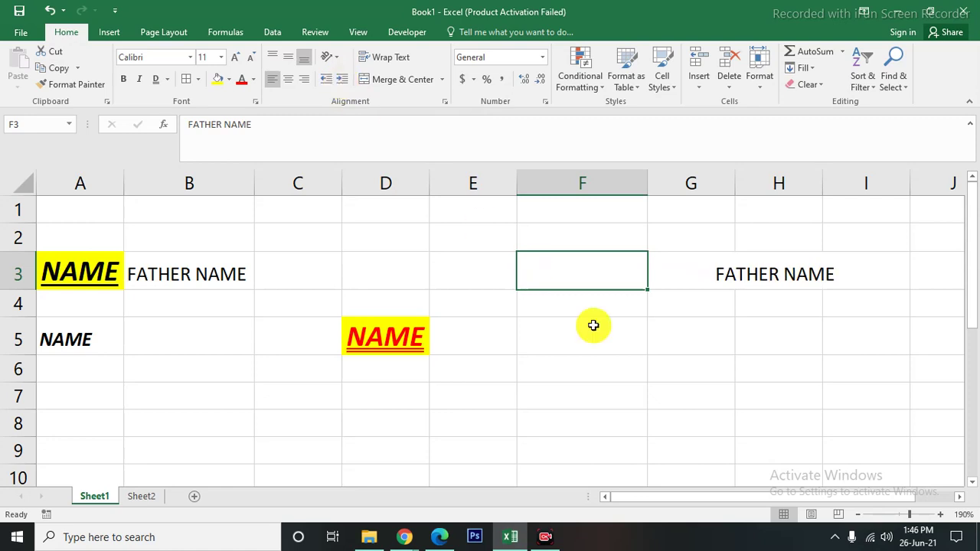
# - Decrease F3's indent until FATHER NAME sits flush left, then show the Orientation choices
pyautogui.click(615, 376)
pyautogui.click(572, 281)
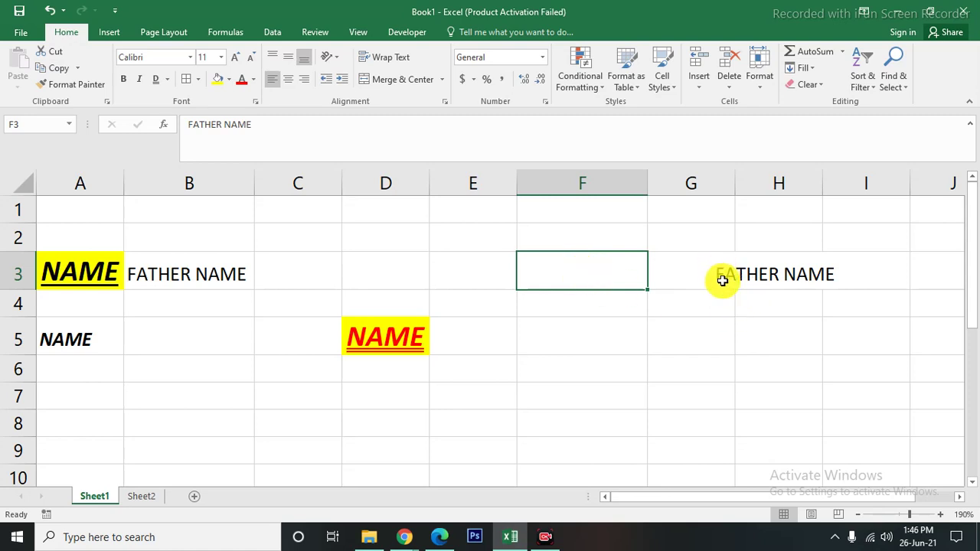
pyautogui.click(326, 81)
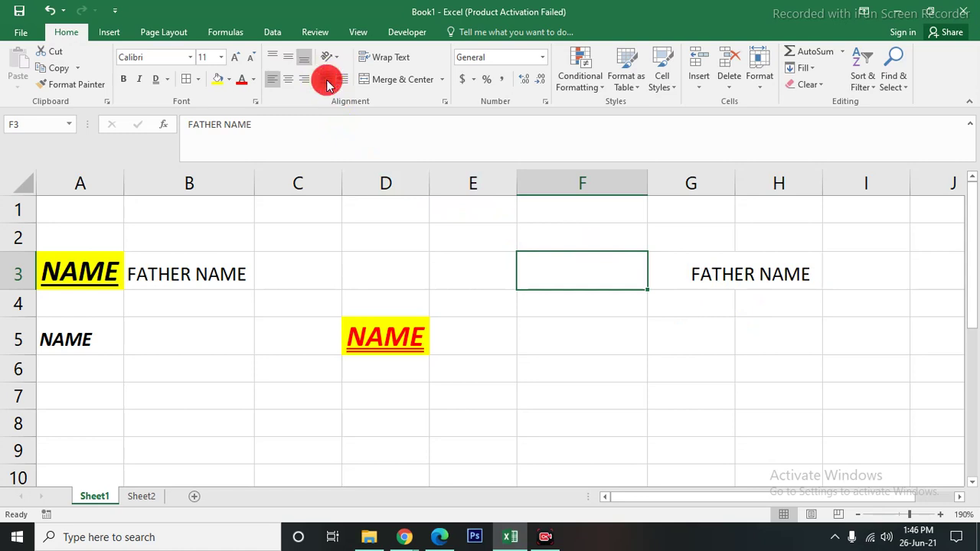
pyautogui.click(327, 80)
pyautogui.click(327, 80)
pyautogui.click(327, 81)
pyautogui.click(327, 80)
pyautogui.click(327, 80)
pyautogui.click(326, 80)
pyautogui.click(327, 80)
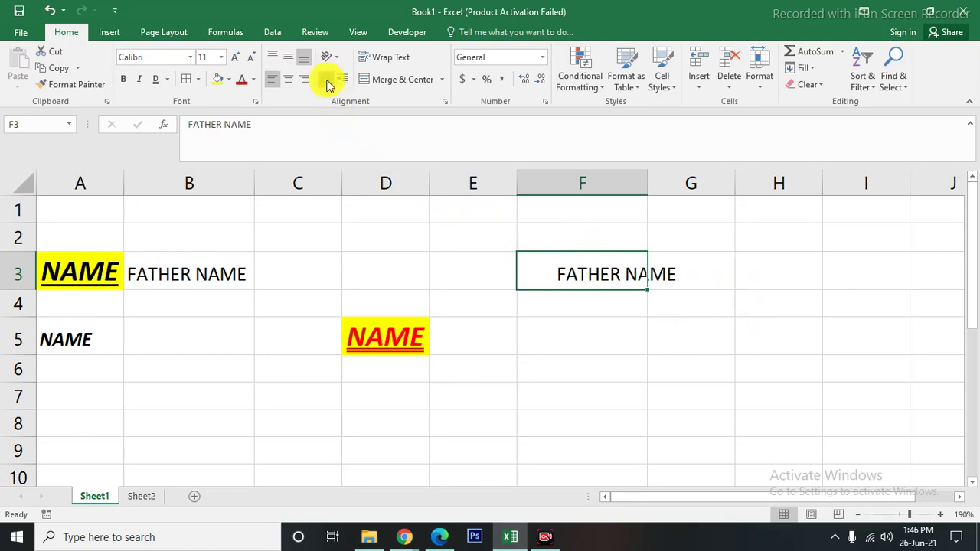
pyautogui.click(326, 81)
pyautogui.click(327, 80)
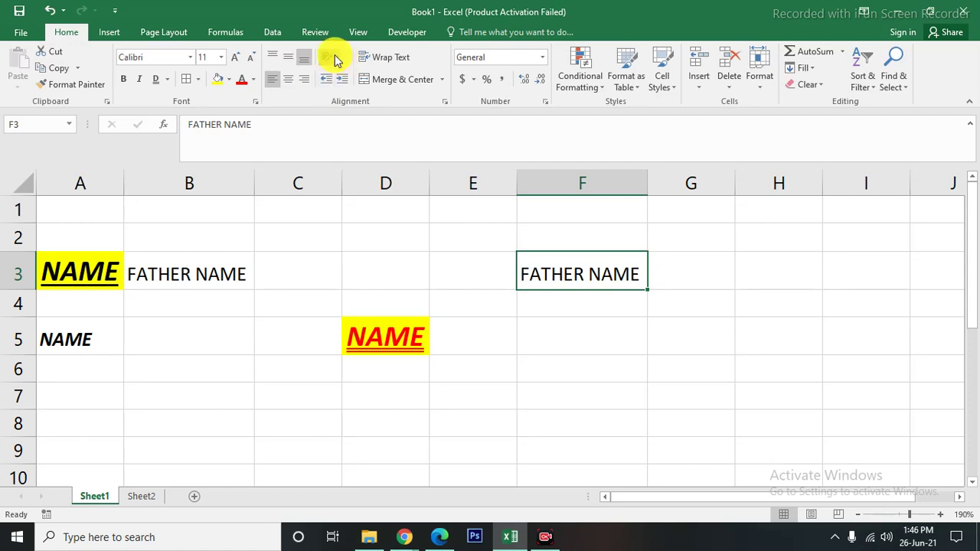
pyautogui.click(334, 60)
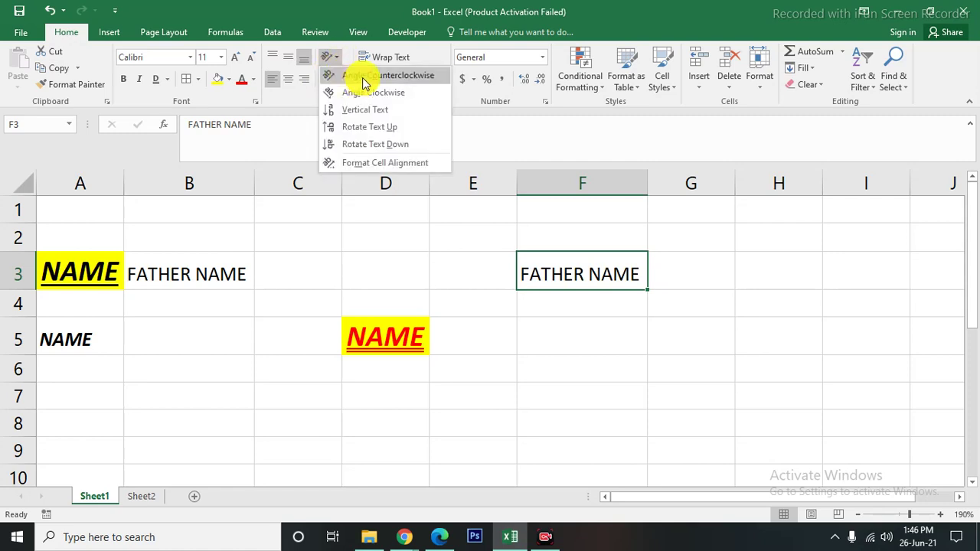
# - Try Angle Counterclockwise, Angle Clockwise and Vertical Text orientations on FATHER NAME
pyautogui.click(365, 77)
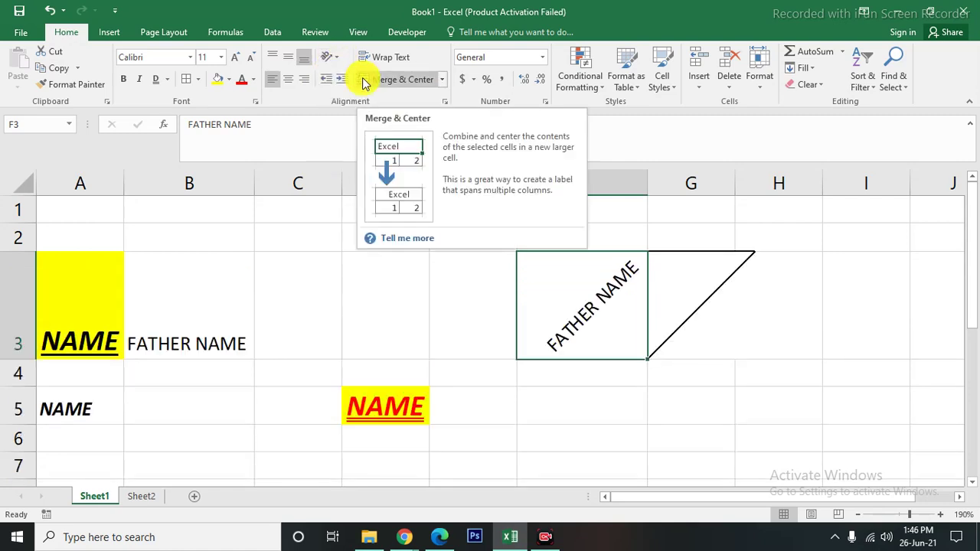
pyautogui.click(335, 59)
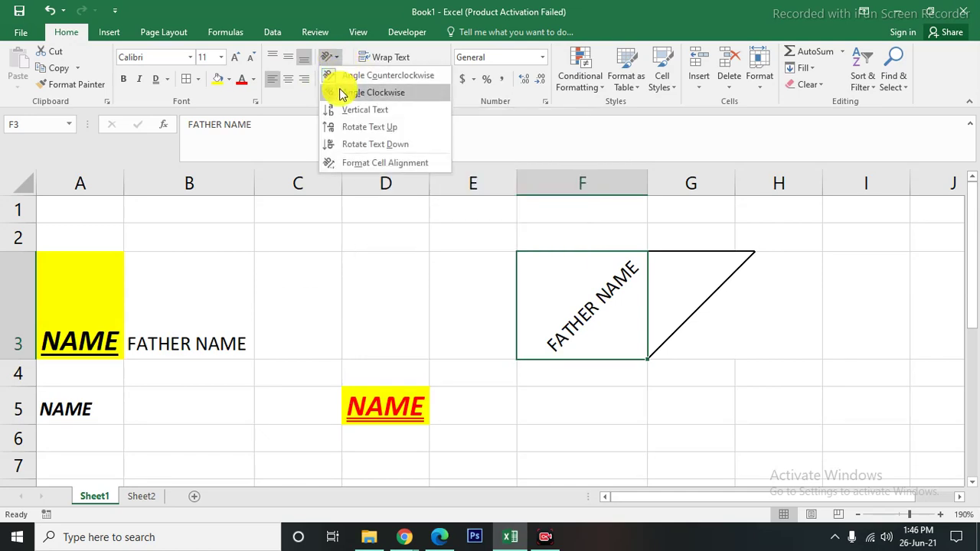
pyautogui.click(342, 92)
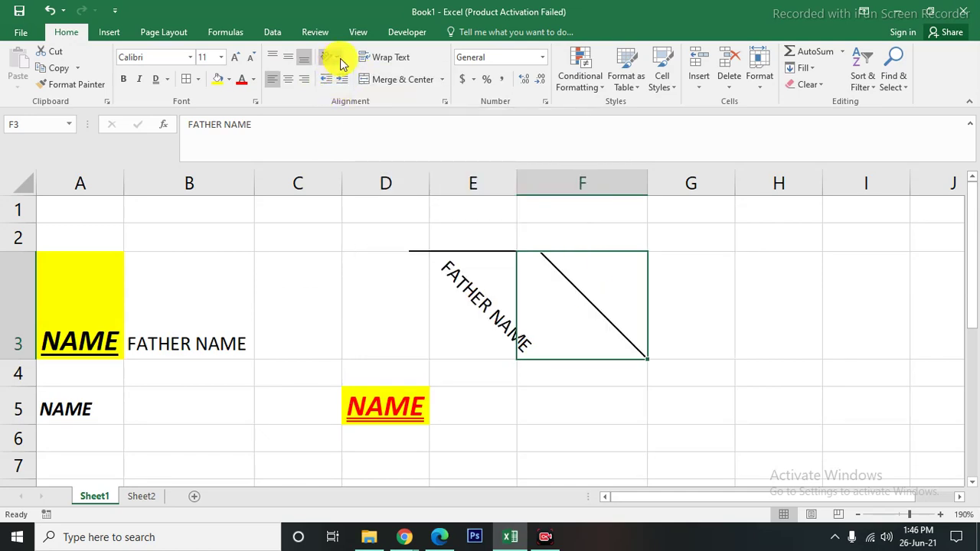
pyautogui.click(335, 58)
pyautogui.click(360, 115)
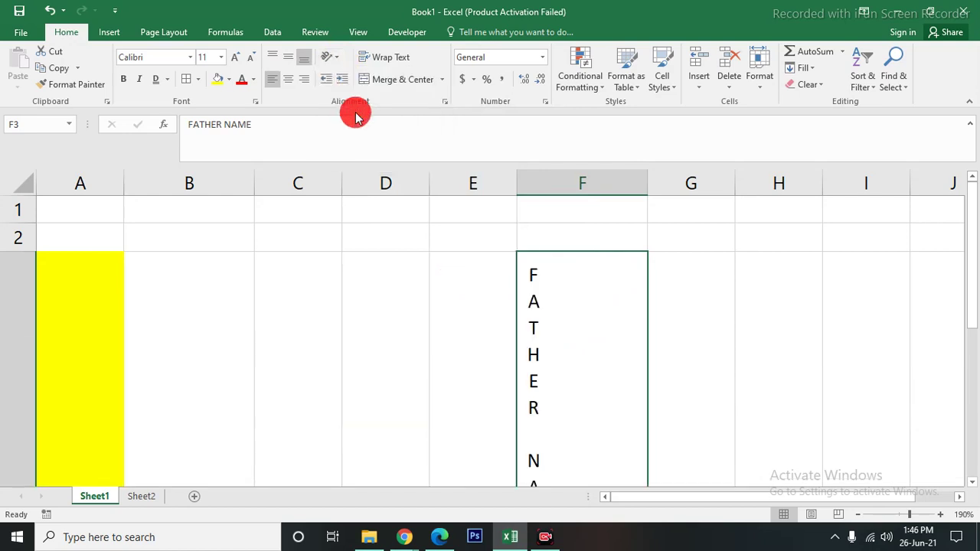
pyautogui.scroll(-1, 536, 398)
pyautogui.scroll(-2, 538, 399)
pyautogui.scroll(1, 538, 399)
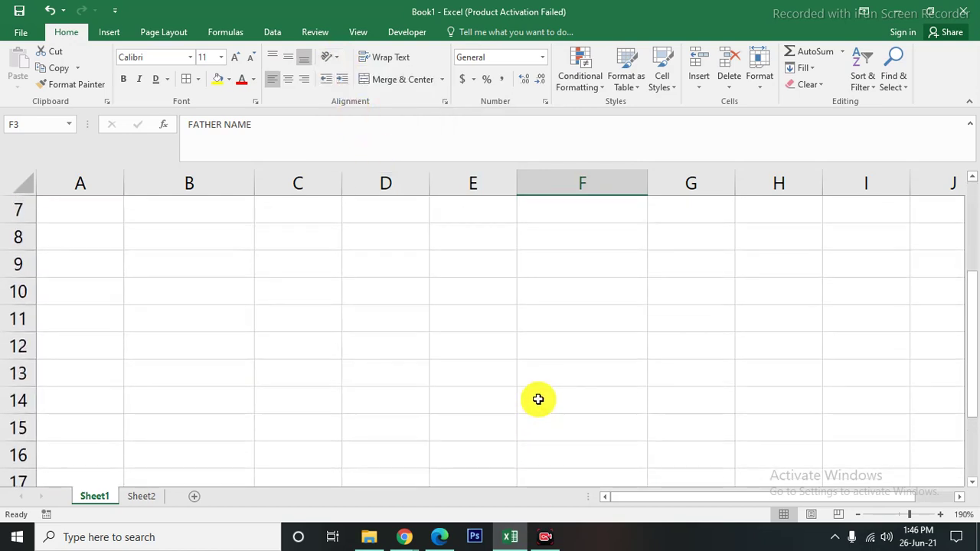
pyautogui.scroll(2, 536, 398)
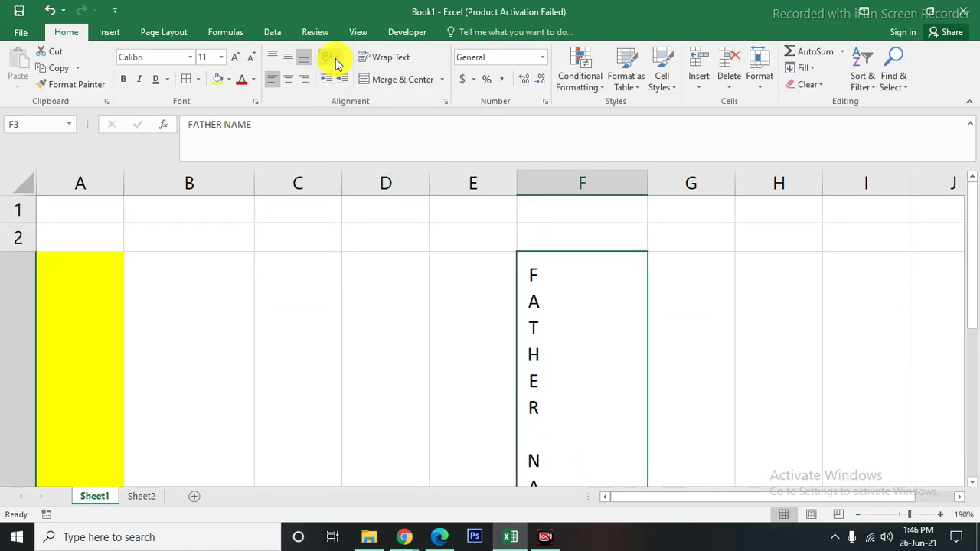
# - Rotate F3 text up, then down to -90 degrees; preview Format Cell Alignment and cancel
pyautogui.click(336, 59)
pyautogui.click(358, 127)
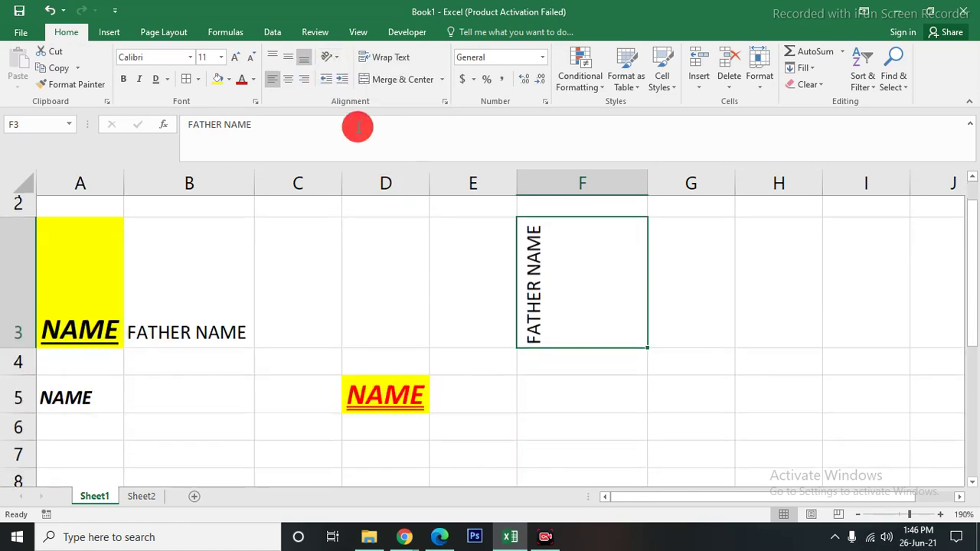
pyautogui.click(329, 57)
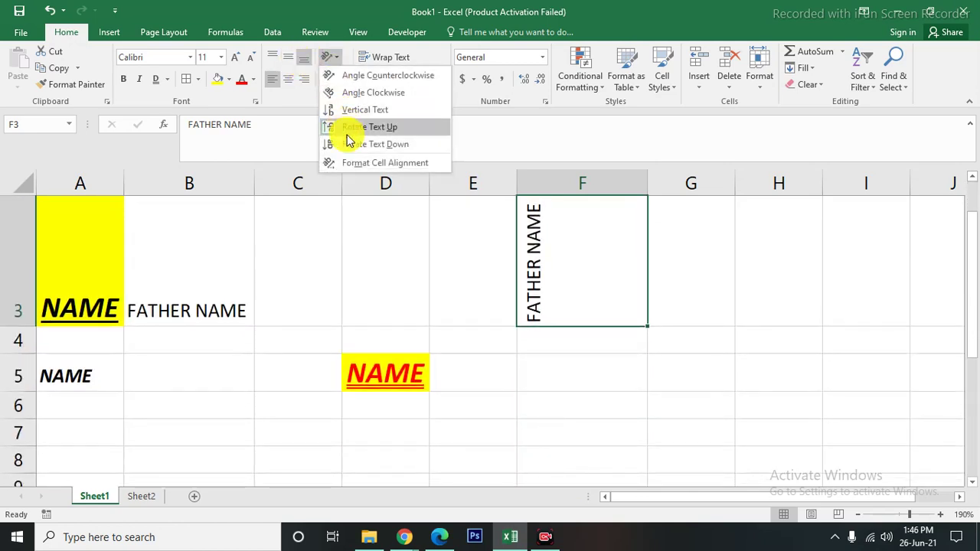
pyautogui.click(348, 144)
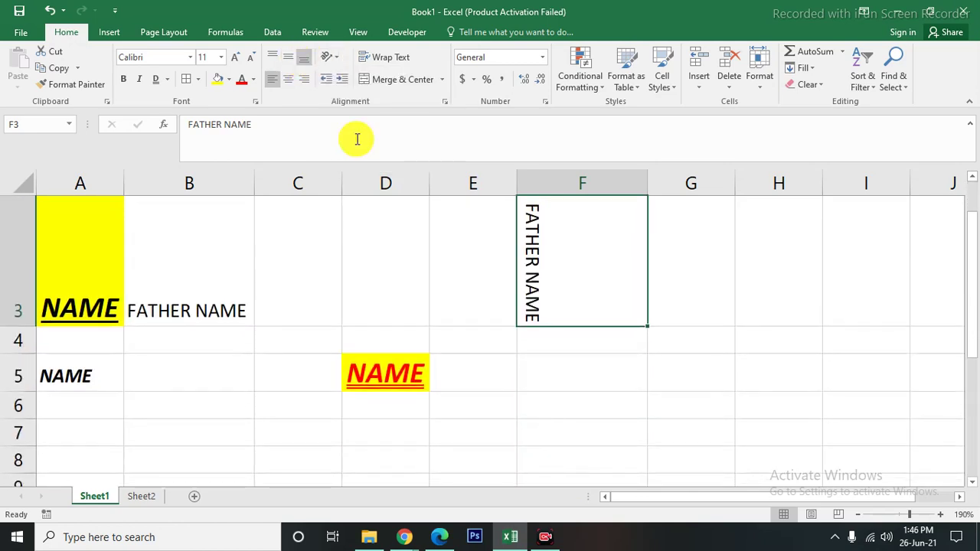
pyautogui.click(337, 59)
pyautogui.click(350, 160)
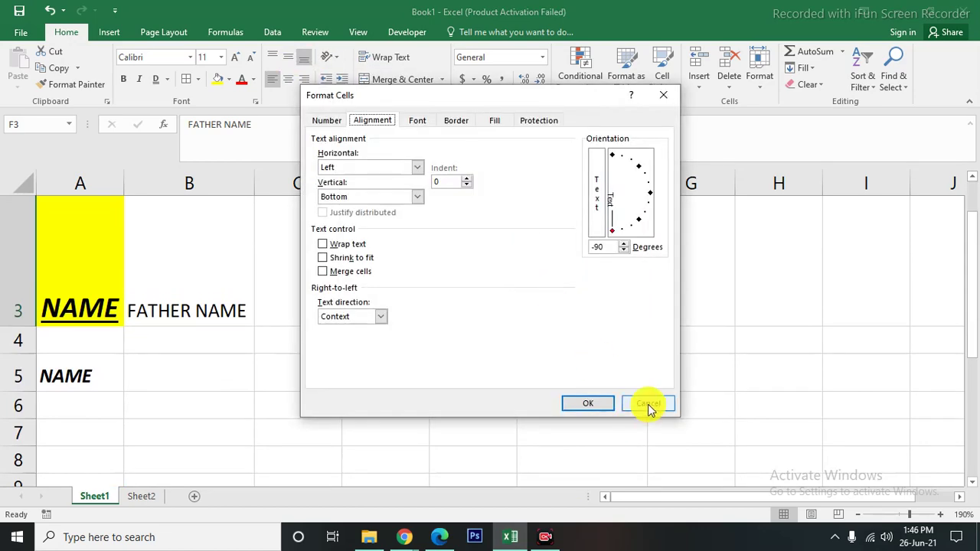
pyautogui.click(648, 406)
pyautogui.scroll(1, 476, 385)
pyautogui.scroll(1, 476, 384)
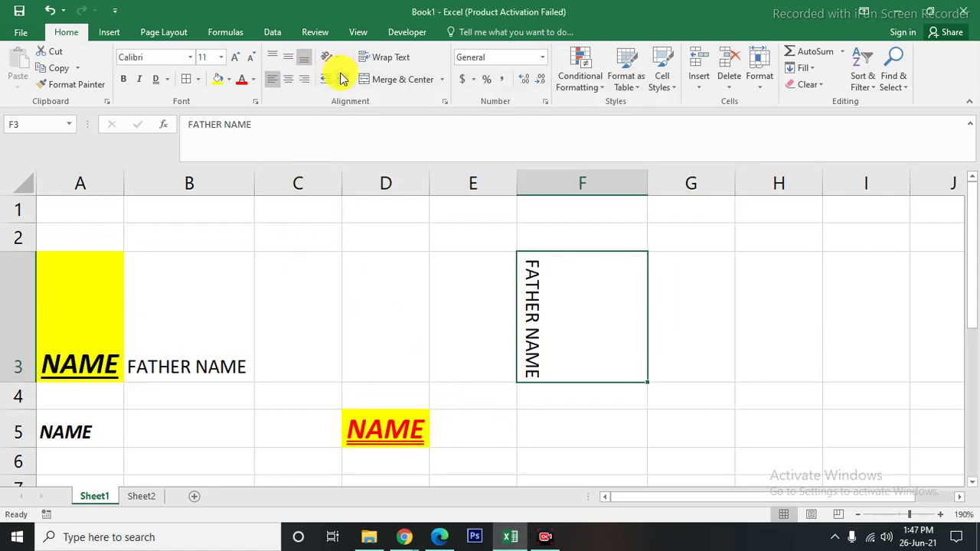
pyautogui.hotkey('ctrl', 'z')
pyautogui.hotkey('ctrl', 'z')
pyautogui.hotkey('ctrl', 'z')
pyautogui.hotkey('ctrl', 'z')
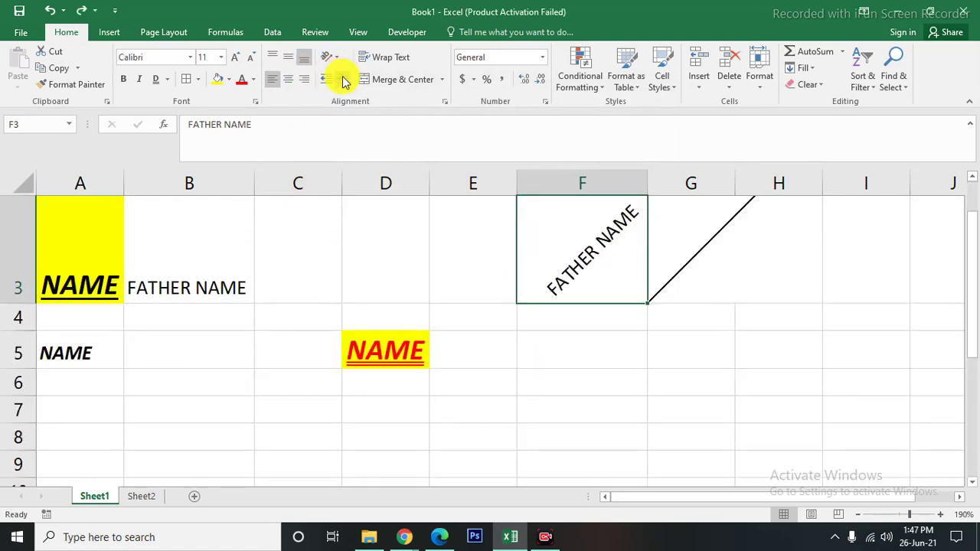
pyautogui.hotkey('ctrl', 'z')
pyautogui.scroll(1, 467, 314)
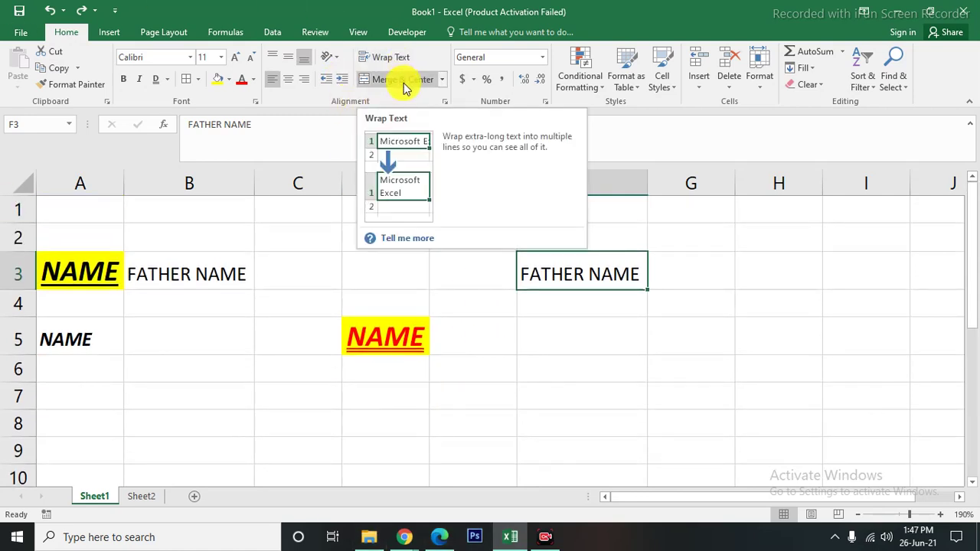
pyautogui.click(443, 80)
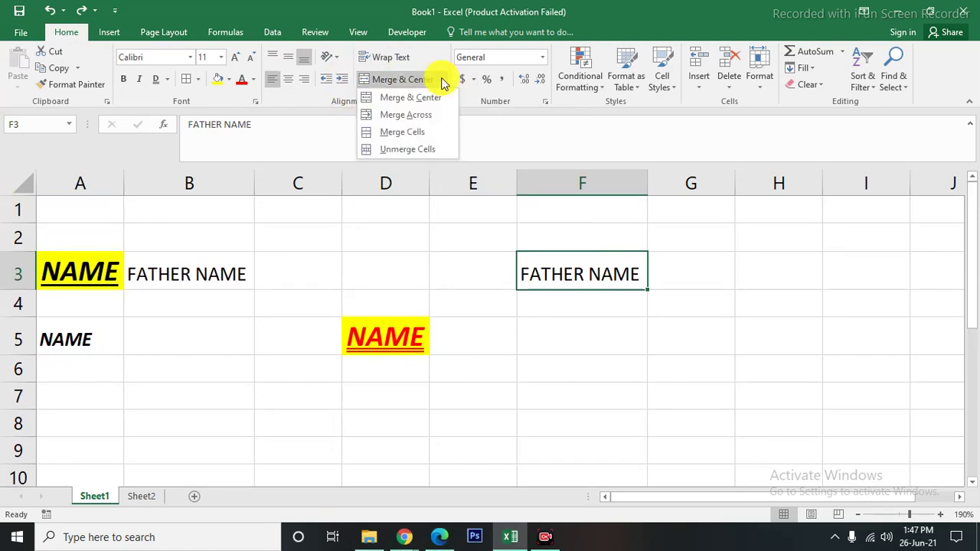
pyautogui.click(426, 205)
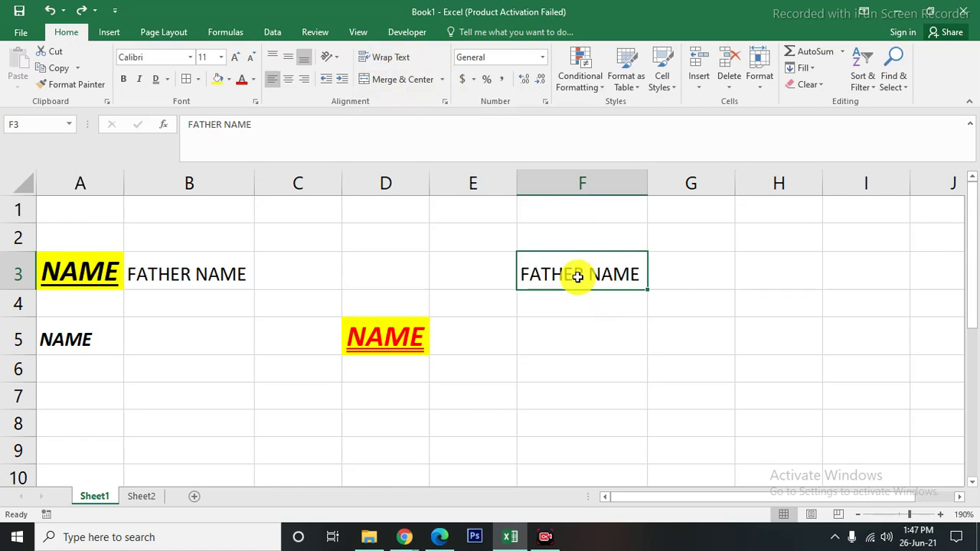
pyautogui.moveTo(647, 182); pyautogui.dragTo(582, 190)
pyautogui.click(564, 327)
pyautogui.click(551, 274)
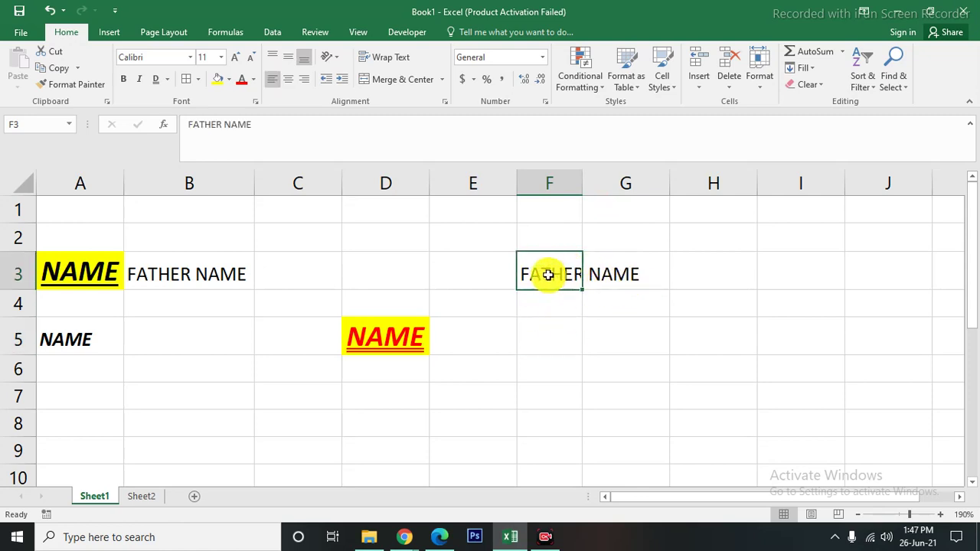
pyautogui.doubleClick(583, 180)
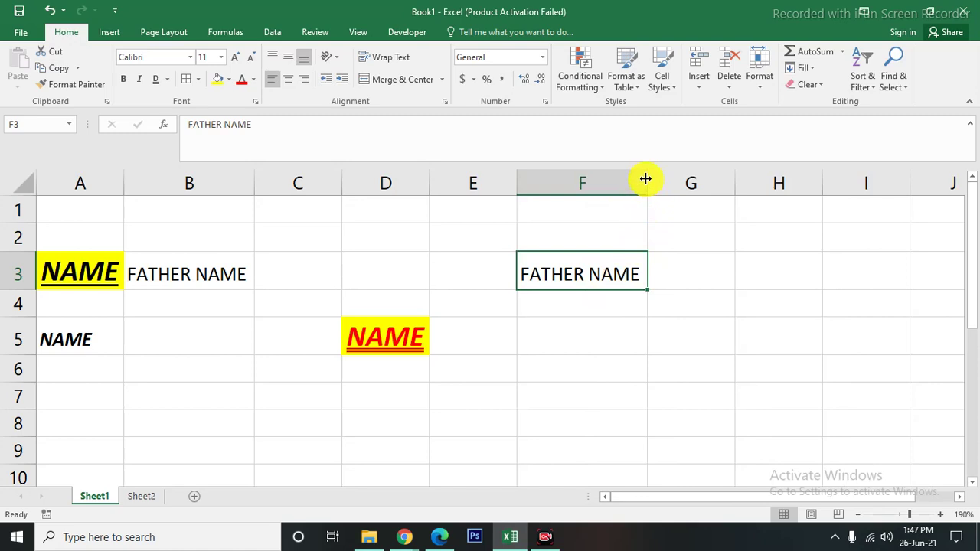
pyautogui.hotkey('ctrl', 'z')
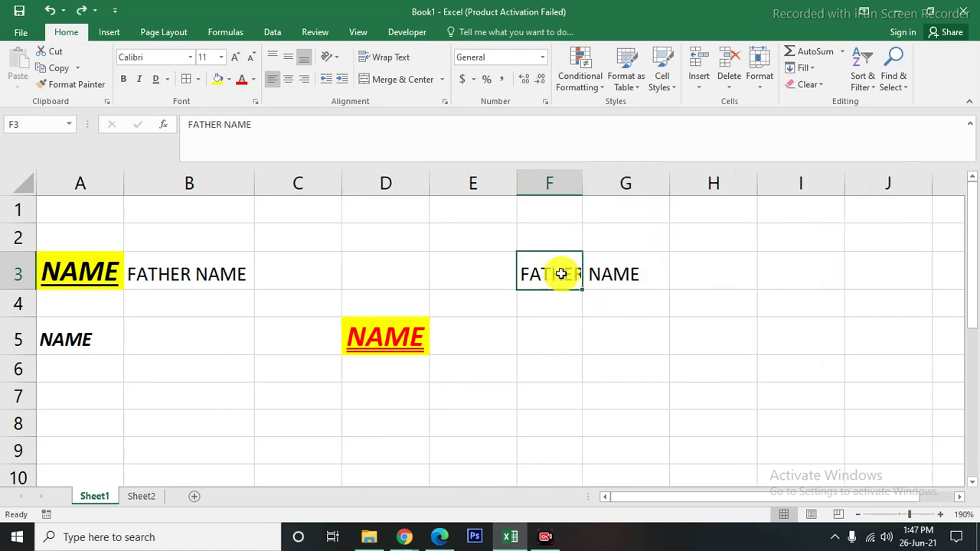
pyautogui.click(387, 62)
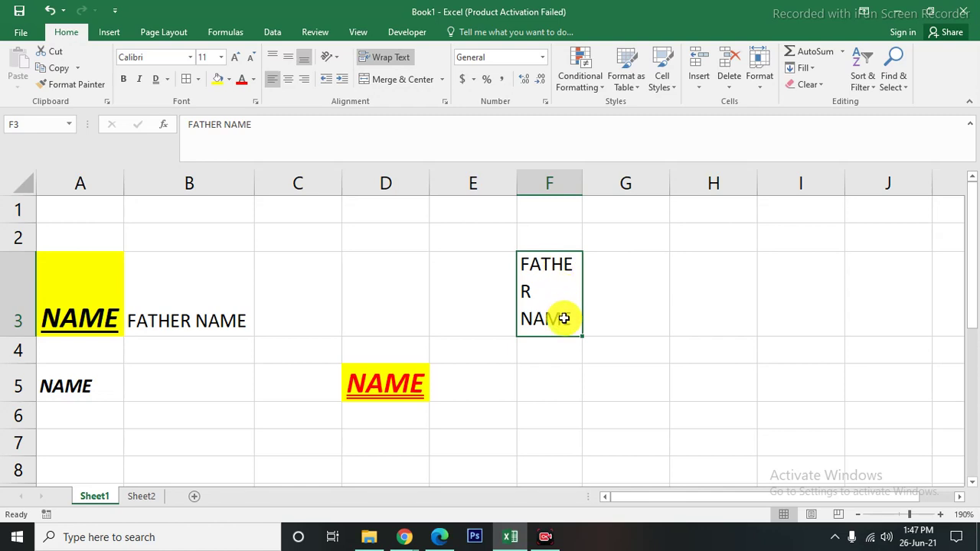
pyautogui.moveTo(582, 182); pyautogui.dragTo(606, 184)
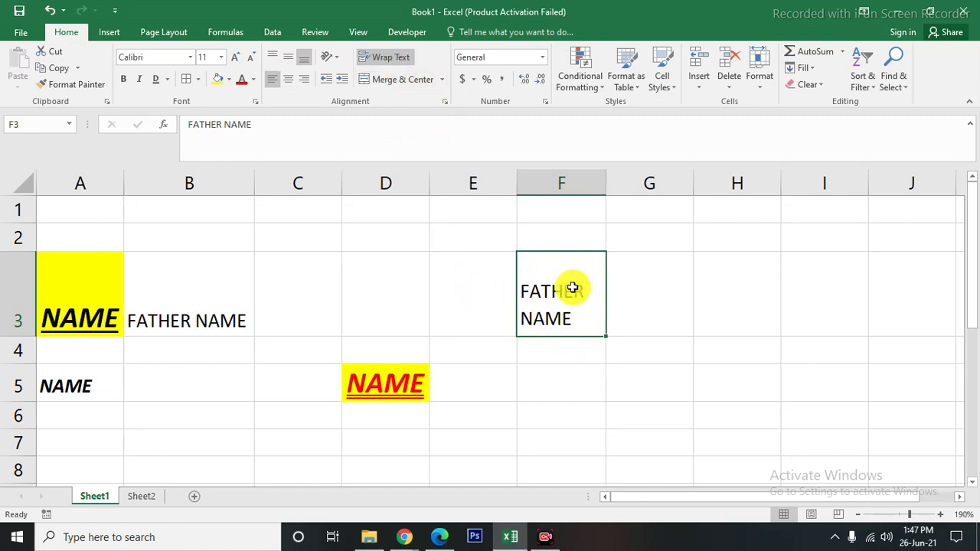
pyautogui.hotkey('ctrl', 'z')
pyautogui.hotkey('ctrl', 'z')
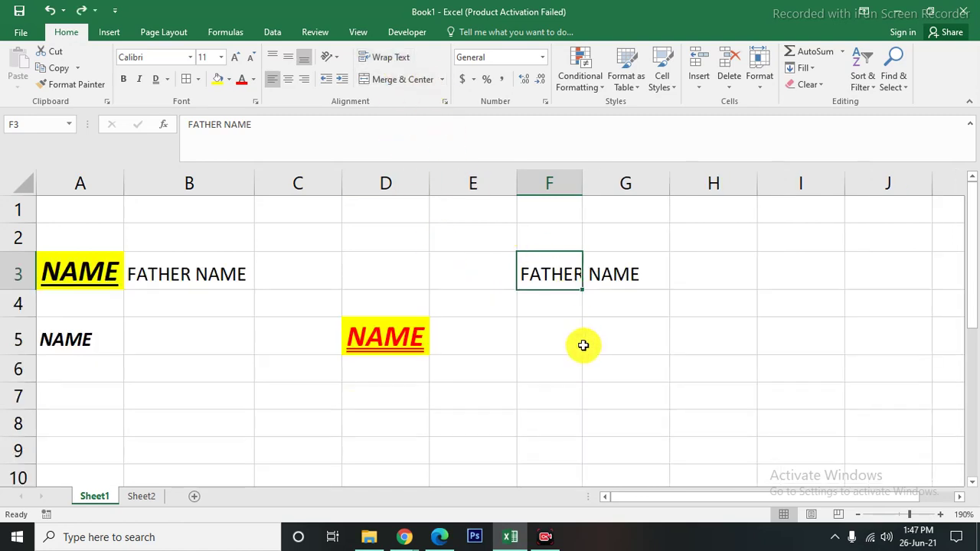
# - Select F6:G6 and open the Format Cells border settings, closing them again
pyautogui.click(586, 340)
pyautogui.scroll(-2, 544, 373)
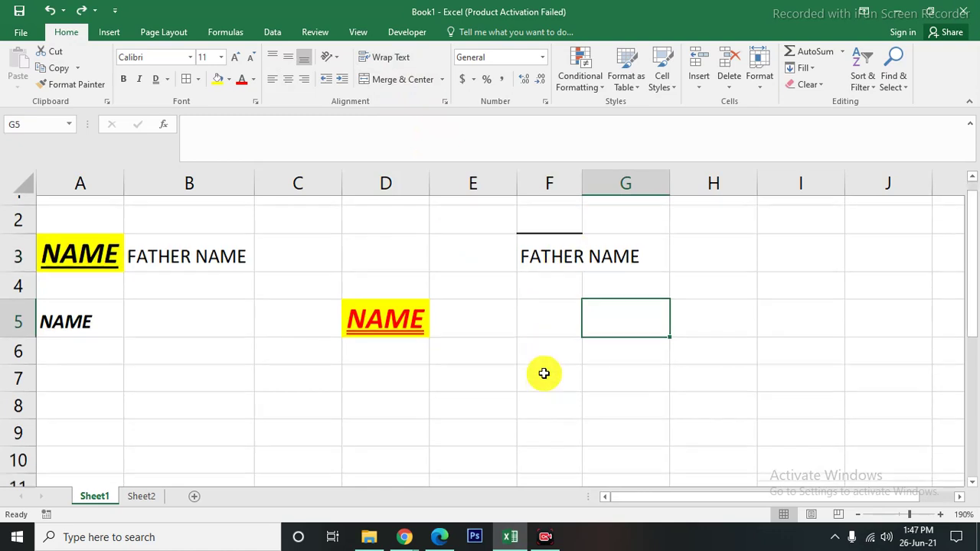
pyautogui.scroll(2, 543, 373)
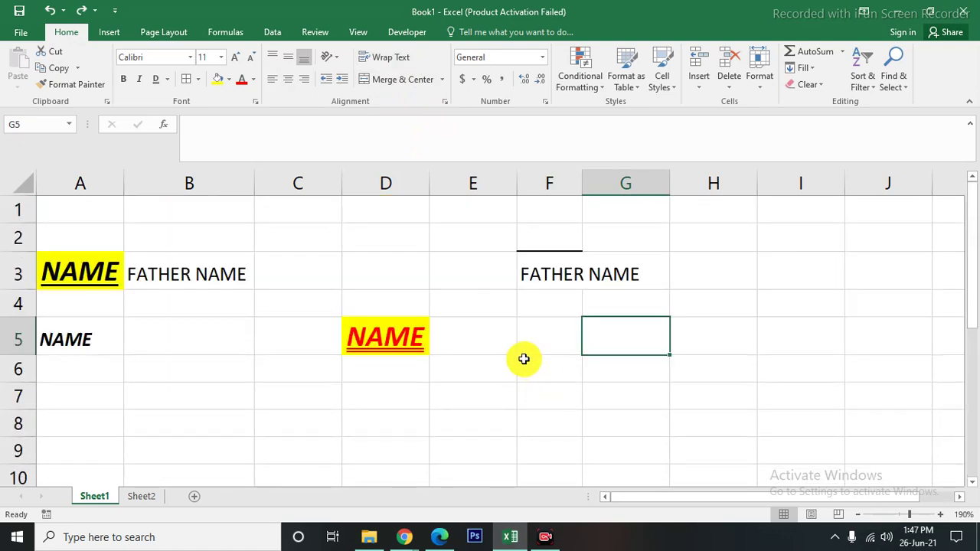
pyautogui.moveTo(524, 359); pyautogui.dragTo(619, 370)
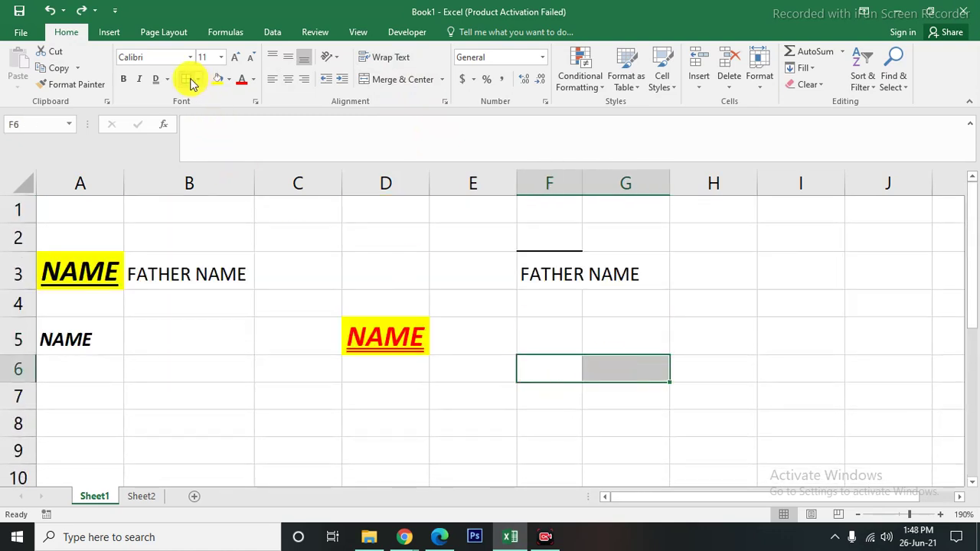
pyautogui.hotkey('ctrl', '1')
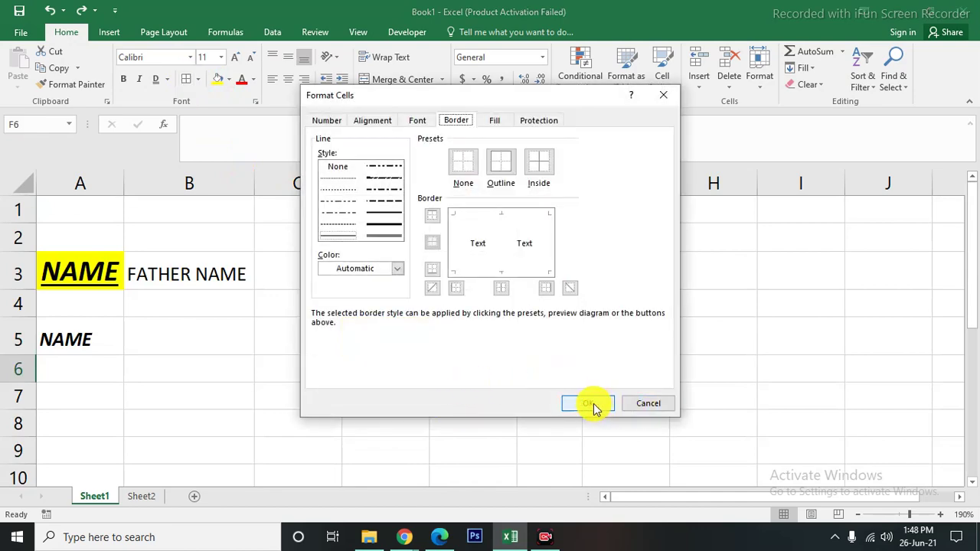
pyautogui.click(594, 404)
# - Apply All Borders to cells F6:G6
pyautogui.click(576, 400)
pyautogui.click(559, 368)
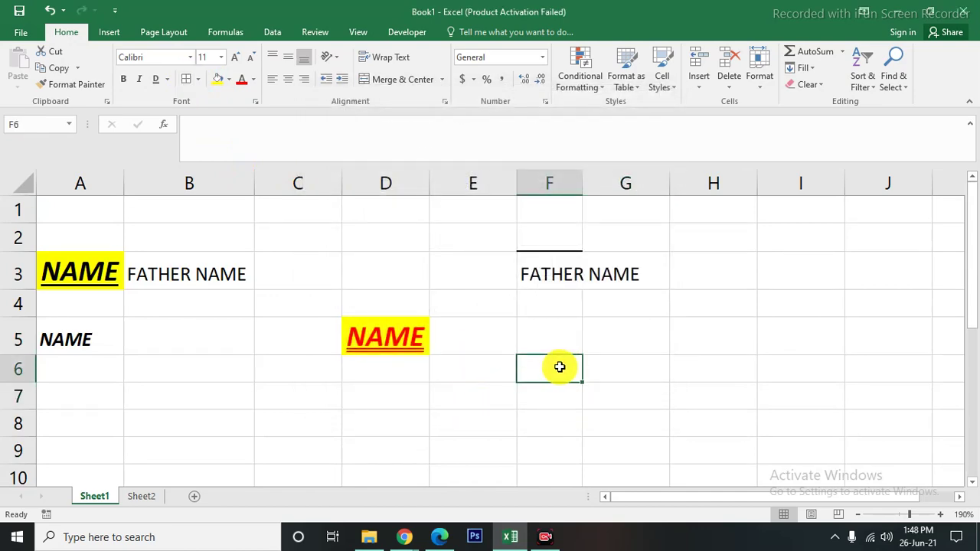
pyautogui.moveTo(560, 368); pyautogui.dragTo(609, 367)
pyautogui.click(197, 79)
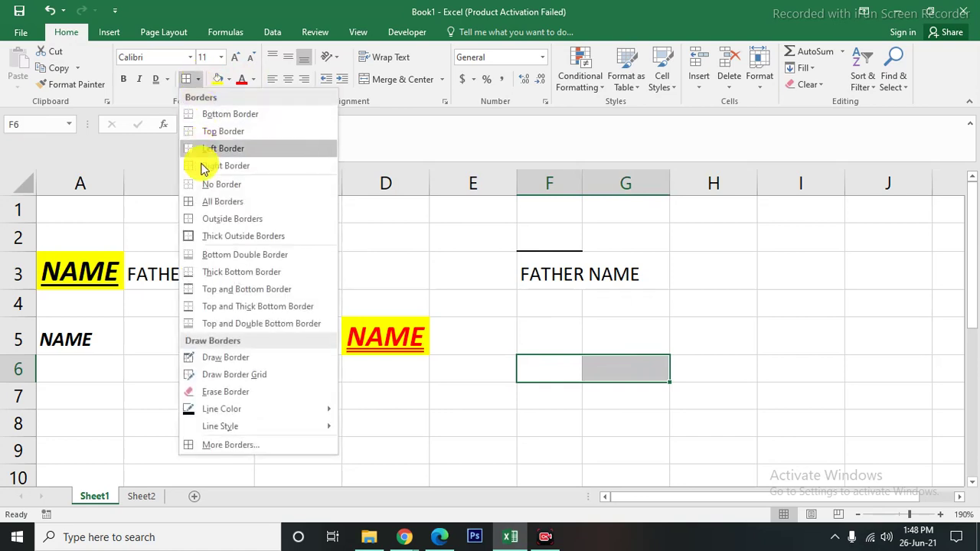
pyautogui.click(204, 201)
# - Check the bordered cells and reselect F6:G6
pyautogui.click(463, 406)
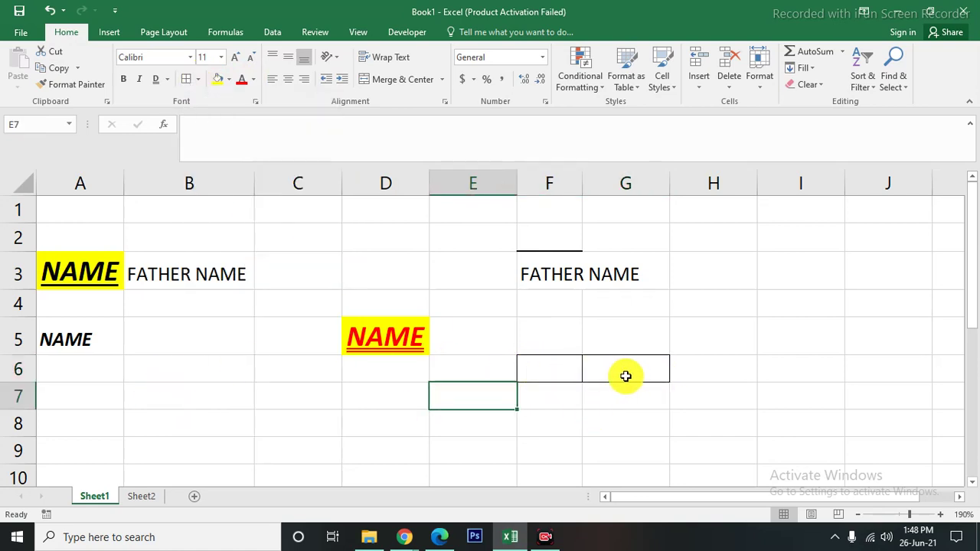
pyautogui.scroll(4, 629, 414)
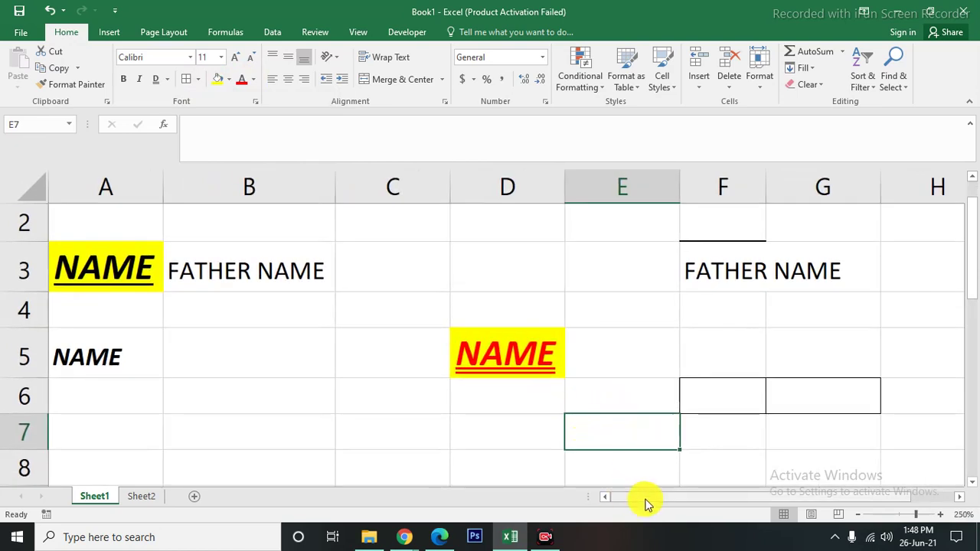
pyautogui.moveTo(646, 503); pyautogui.dragTo(722, 503)
pyautogui.scroll(-2, 657, 438)
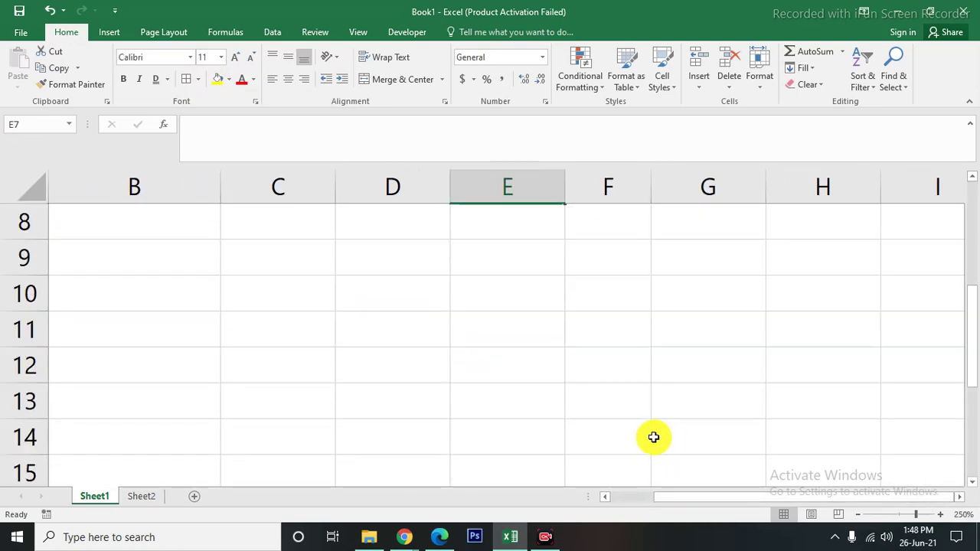
pyautogui.scroll(2, 653, 437)
pyautogui.click(624, 430)
pyautogui.click(324, 431)
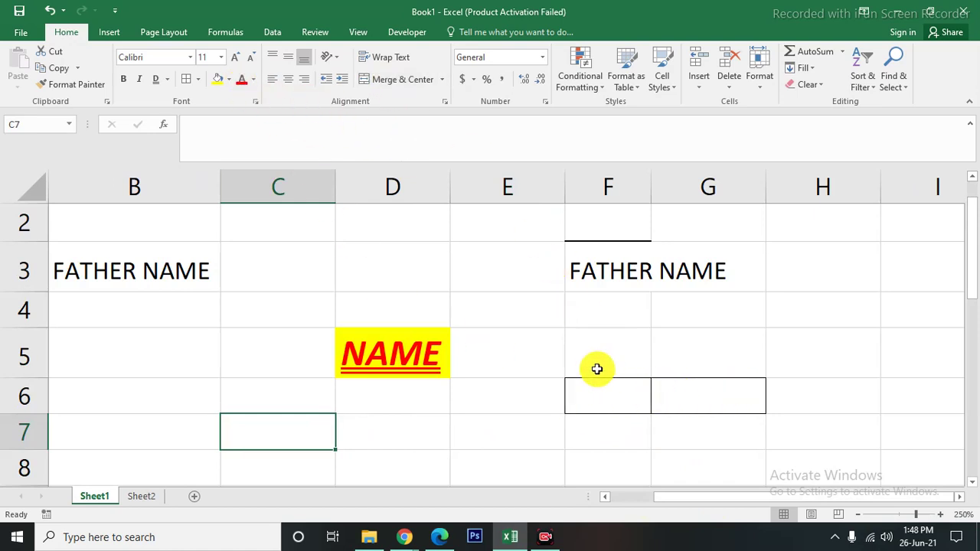
pyautogui.moveTo(596, 392); pyautogui.dragTo(692, 398)
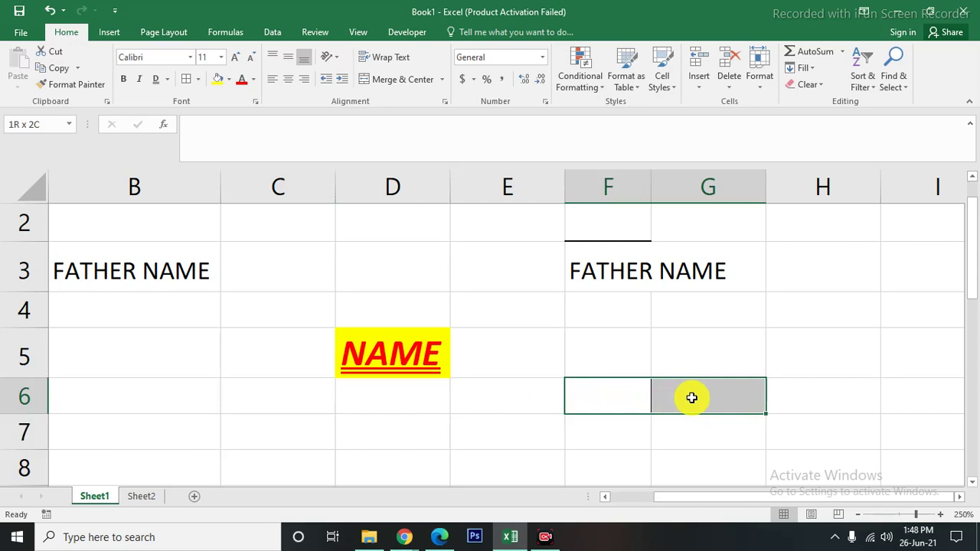
# - Merge F6 and G6 into one cell with Merge & Center
pyautogui.click(390, 85)
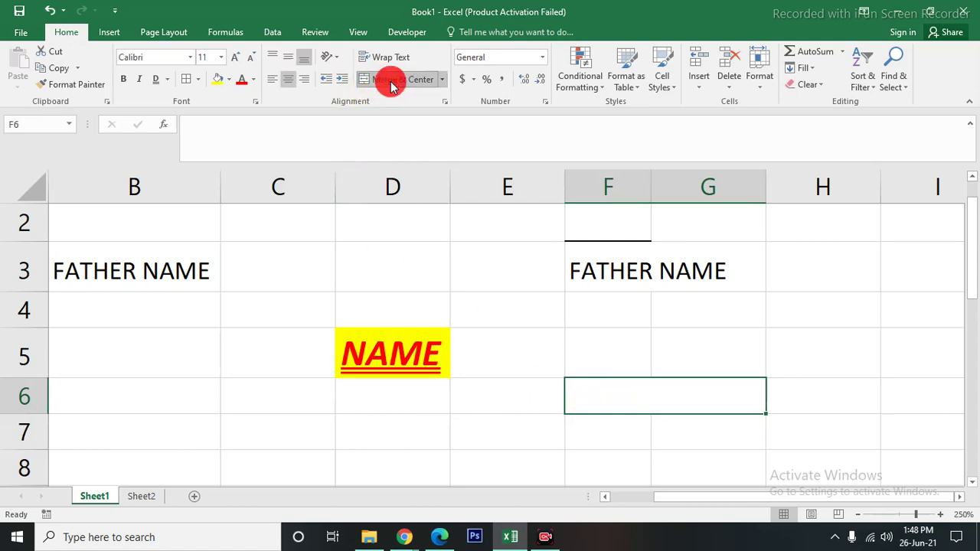
pyautogui.click(561, 400)
pyautogui.click(431, 436)
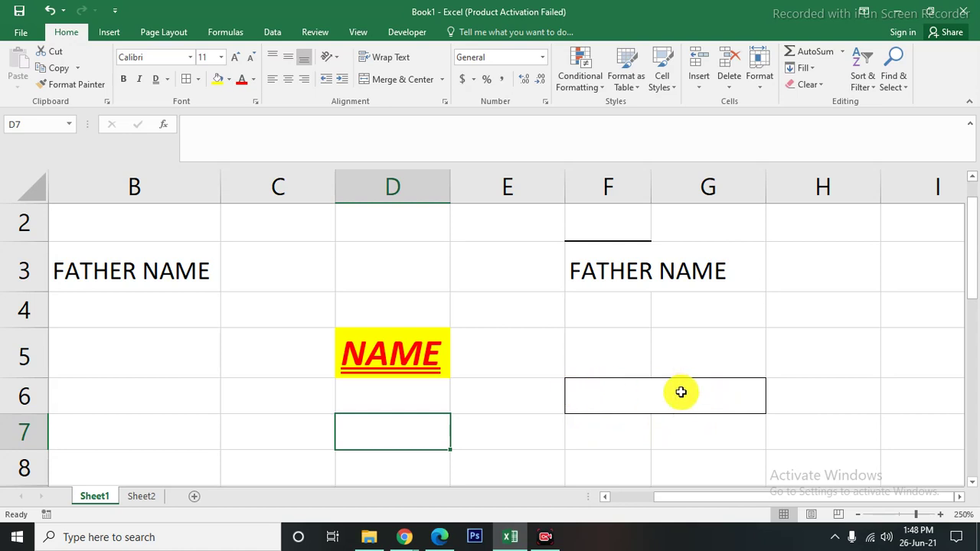
# - Type test text GDUH into the merged cell, then delete it, leaving it empty
pyautogui.doubleClick(681, 393)
pyautogui.write('GDUH')
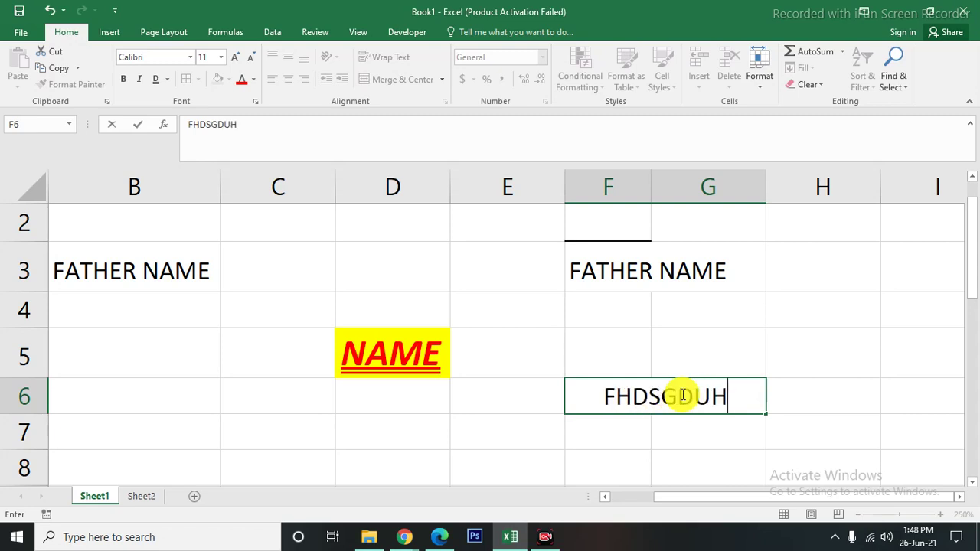
pyautogui.press('BackSpace')
pyautogui.press('BackSpace')
pyautogui.press('BackSpace')
pyautogui.press('BackSpace')
pyautogui.press('BackSpace')
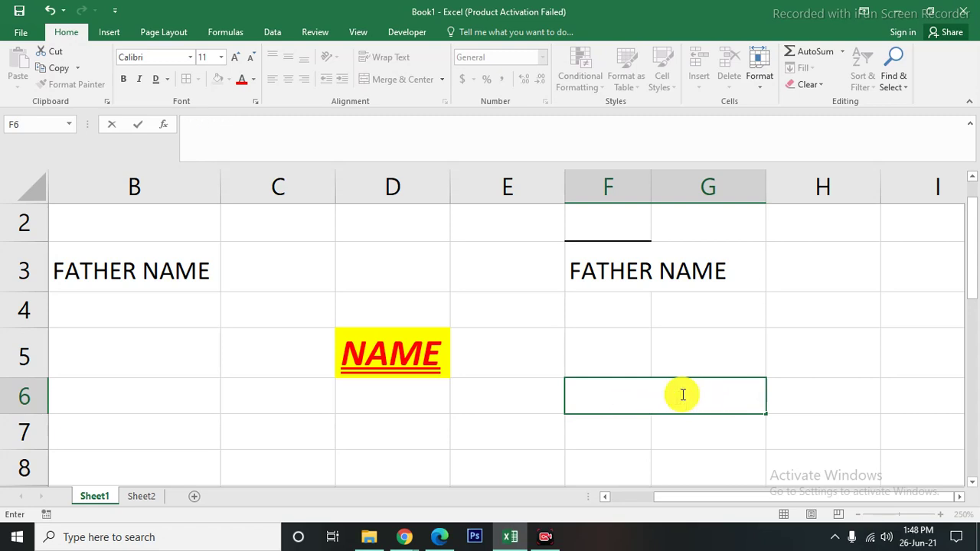
pyautogui.click(541, 444)
pyautogui.scroll(-1, 540, 444)
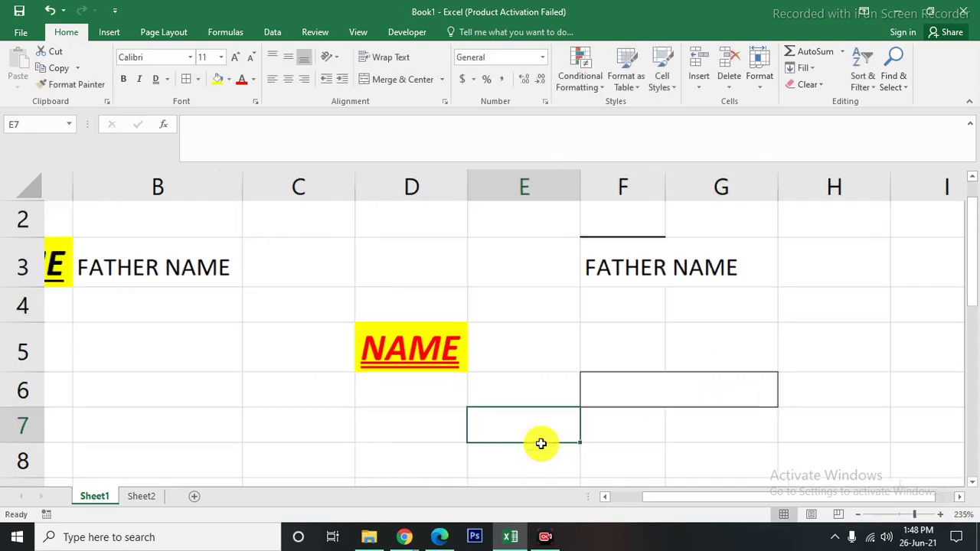
pyautogui.scroll(-2, 540, 444)
pyautogui.scroll(-1, 541, 444)
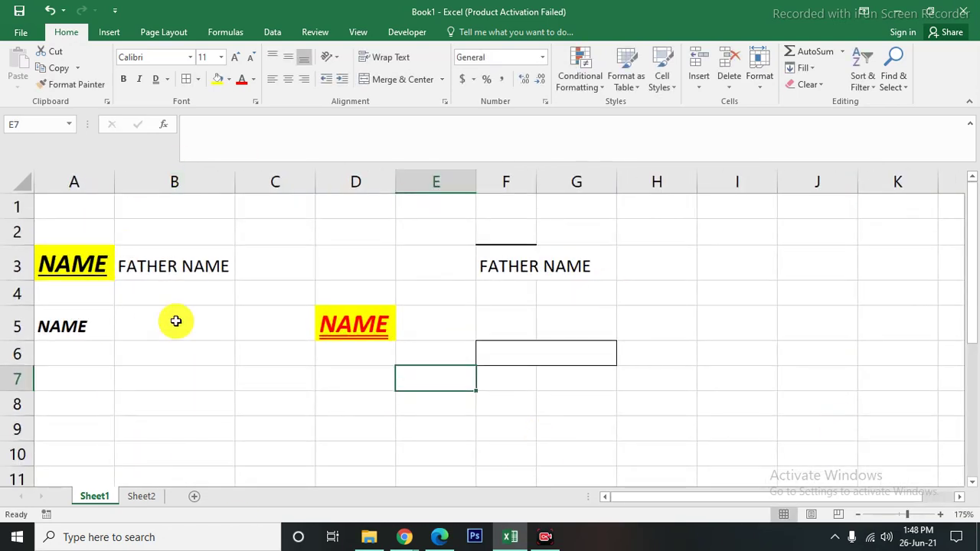
# - Merge and center A1:E1 and enter the title HEADING
pyautogui.moveTo(64, 203); pyautogui.dragTo(457, 201)
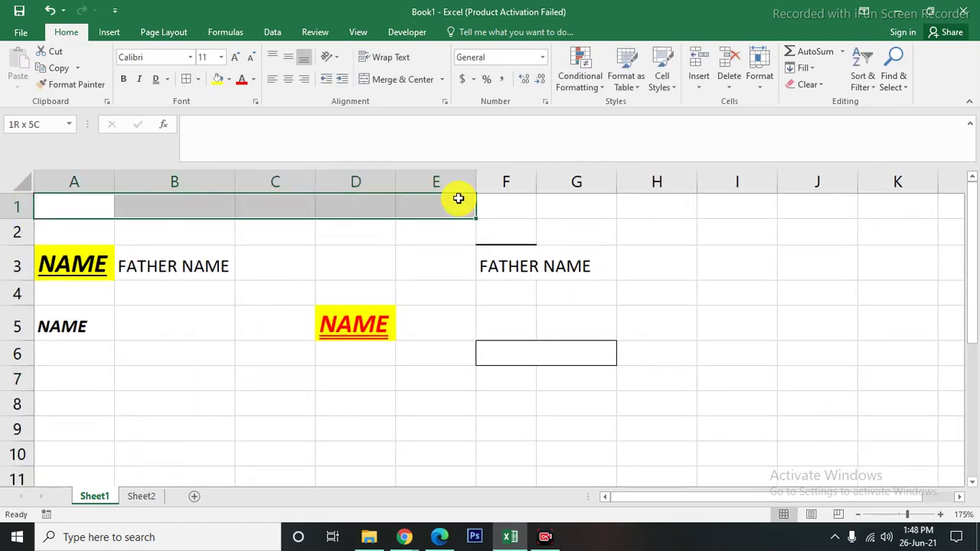
pyautogui.click(405, 80)
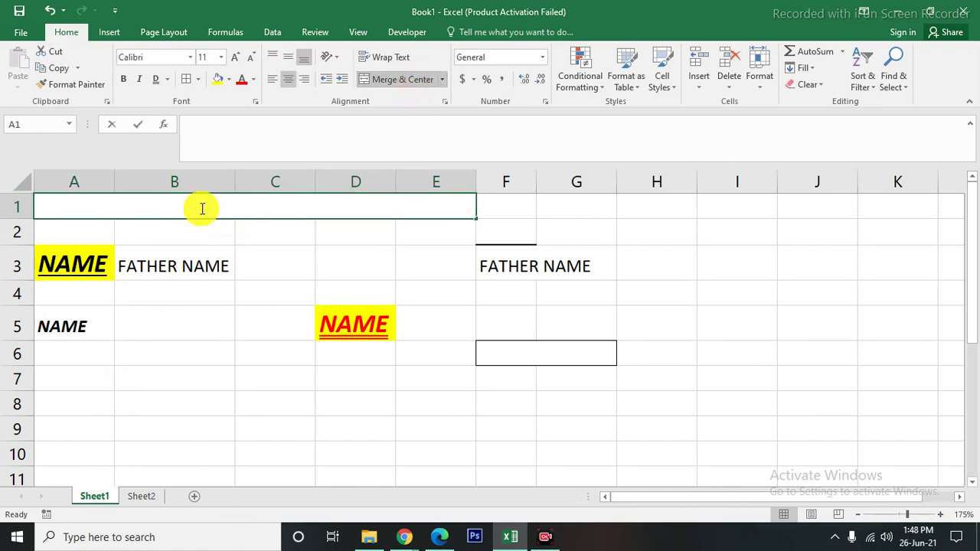
pyautogui.write('HEADING')
pyautogui.press('Return')
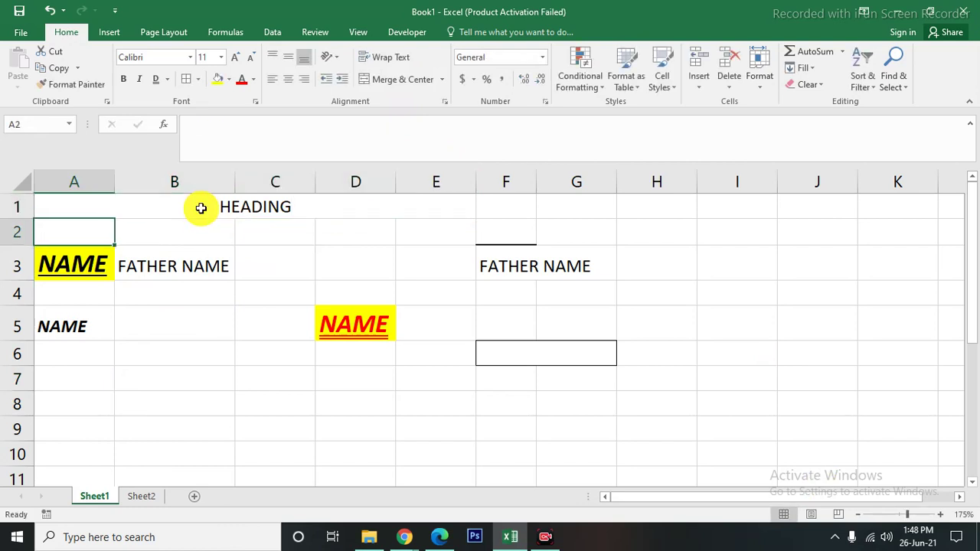
pyautogui.click(201, 208)
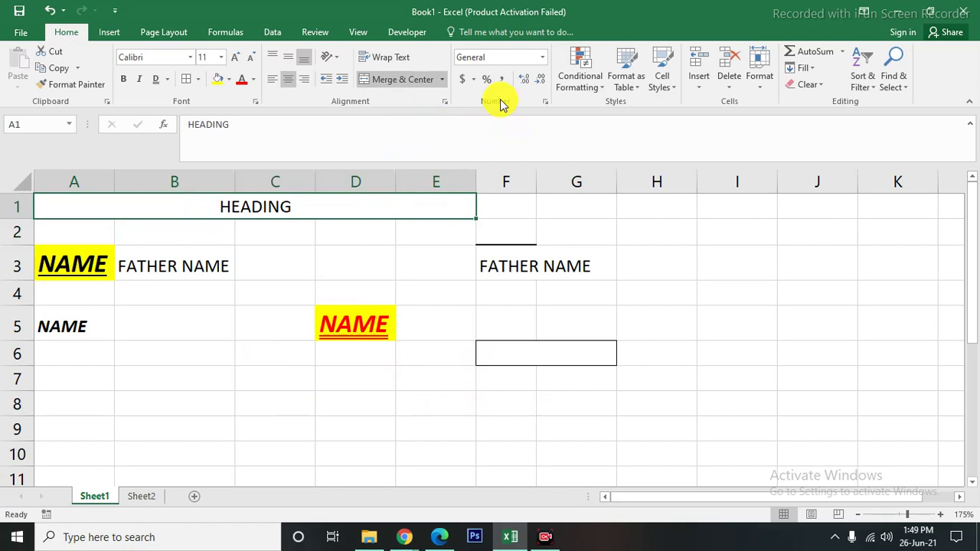
# - Enter 2500 in cell B8
pyautogui.scroll(-2, 184, 427)
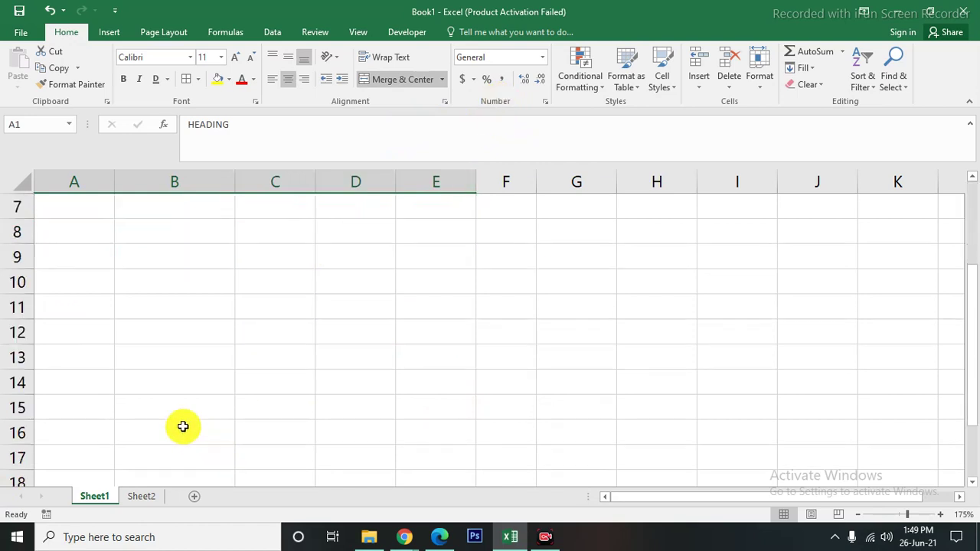
pyautogui.scroll(2, 184, 370)
pyautogui.click(176, 406)
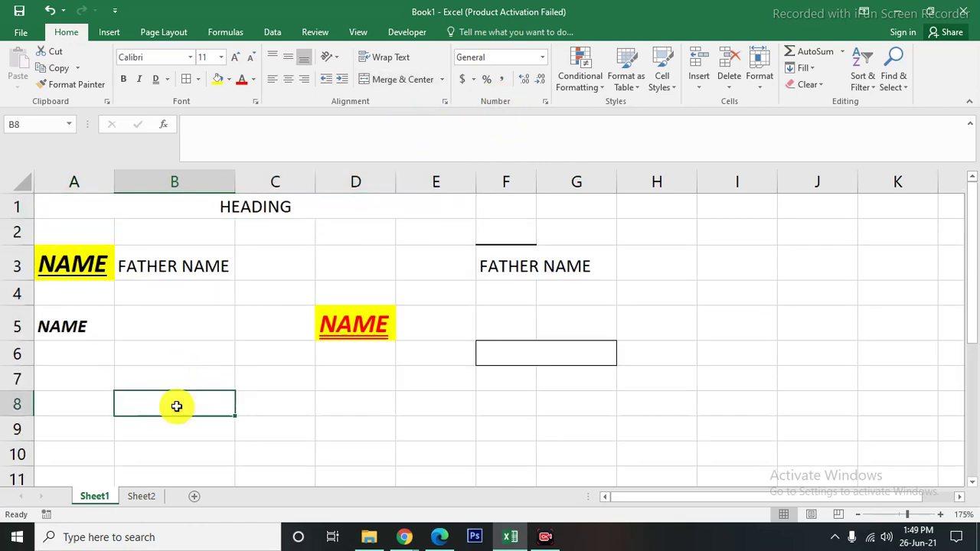
pyautogui.write('2500')
pyautogui.press('Return')
pyautogui.click(176, 405)
# - Try $, £, € accounting and Percent Style on B8, ending with ¥ Chinese (PRC)
pyautogui.click(473, 82)
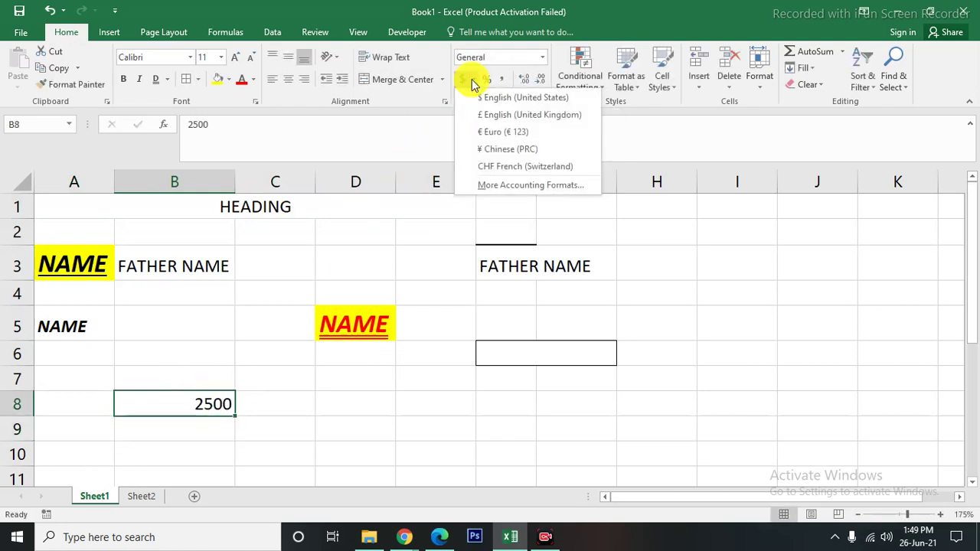
pyautogui.click(511, 98)
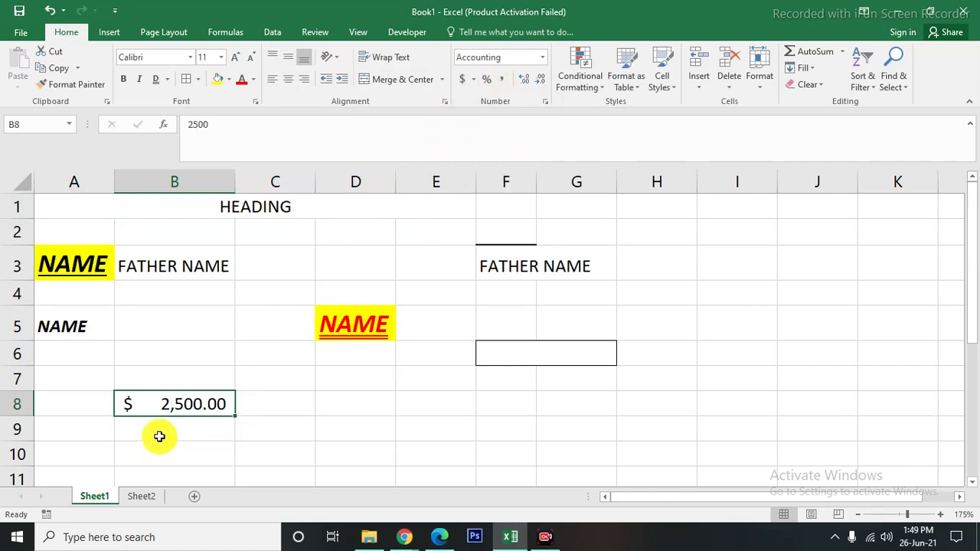
pyautogui.click(472, 80)
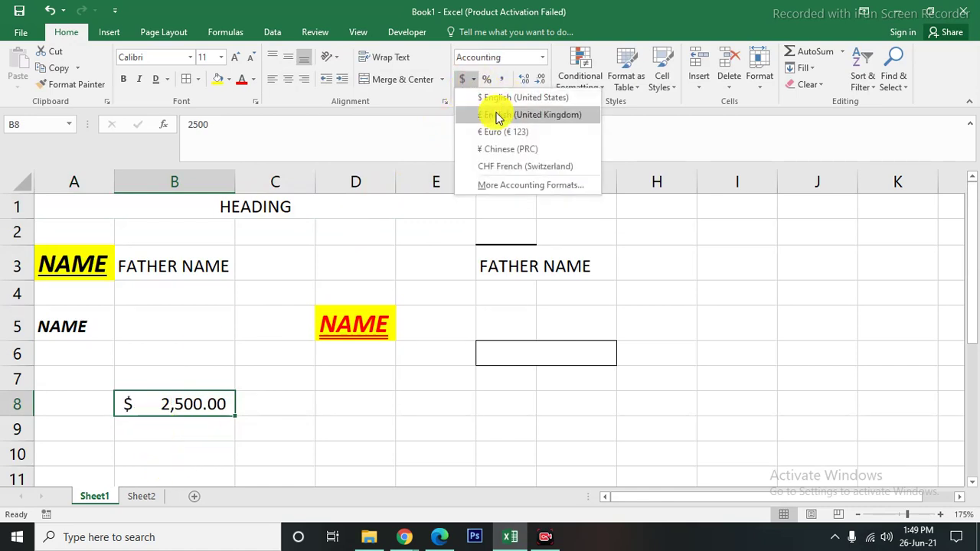
pyautogui.click(496, 116)
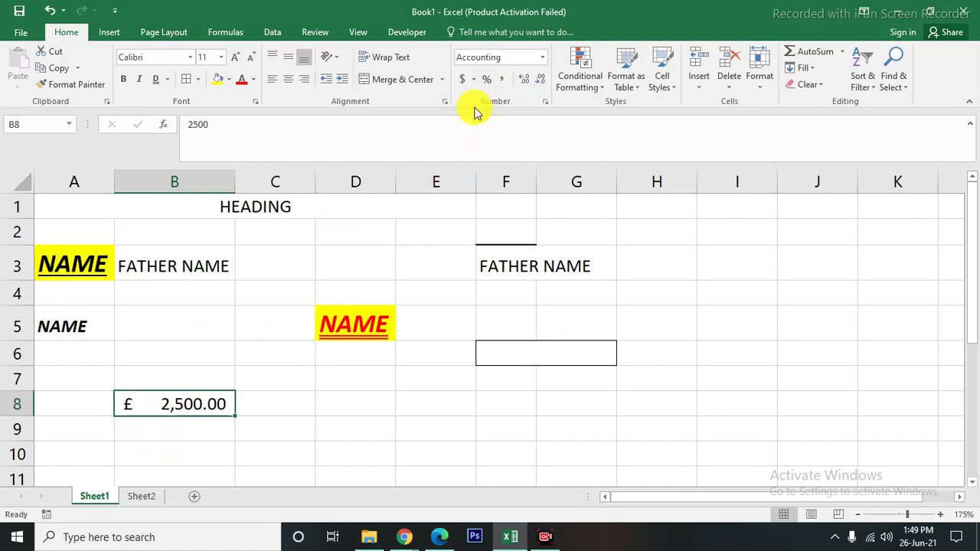
pyautogui.click(474, 80)
pyautogui.click(492, 131)
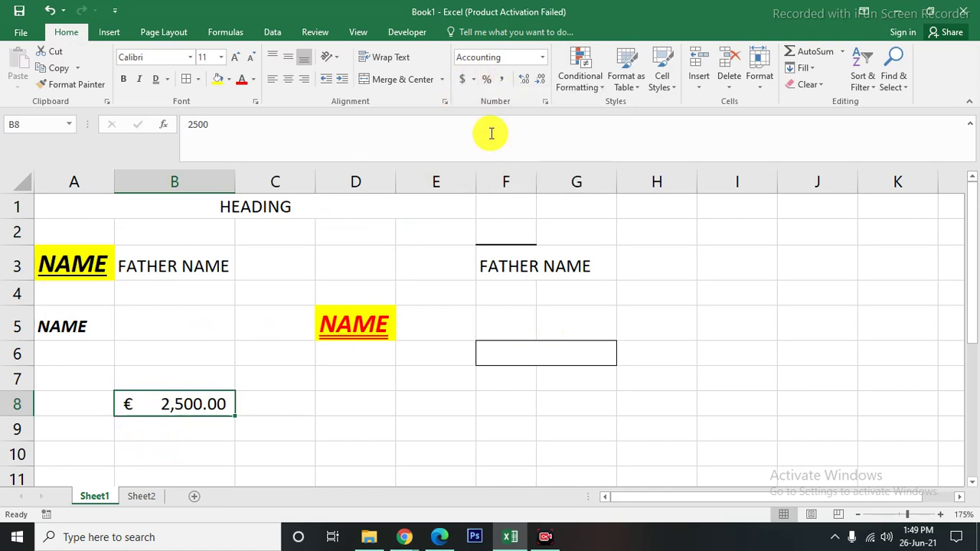
pyautogui.click(483, 80)
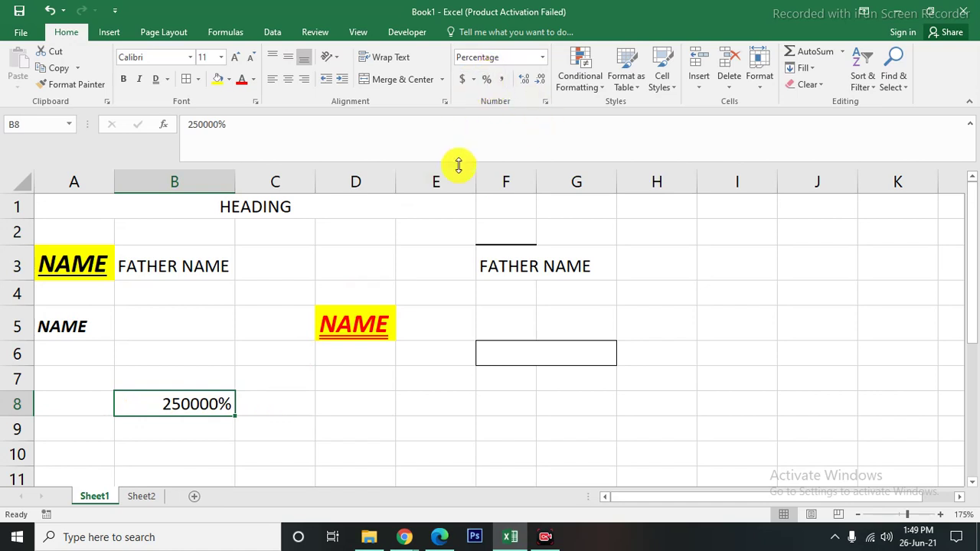
pyautogui.hotkey('ctrl', 'z')
pyautogui.click(473, 80)
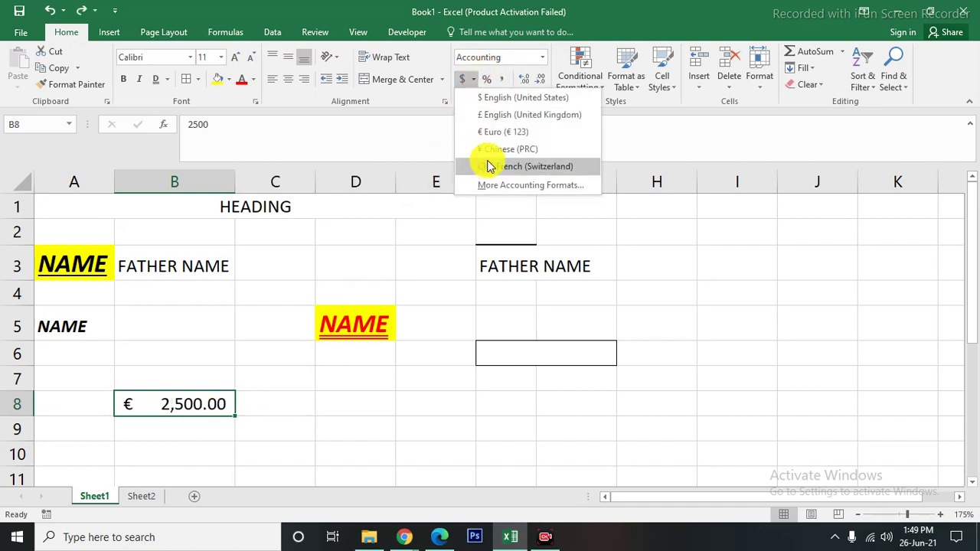
pyautogui.click(502, 149)
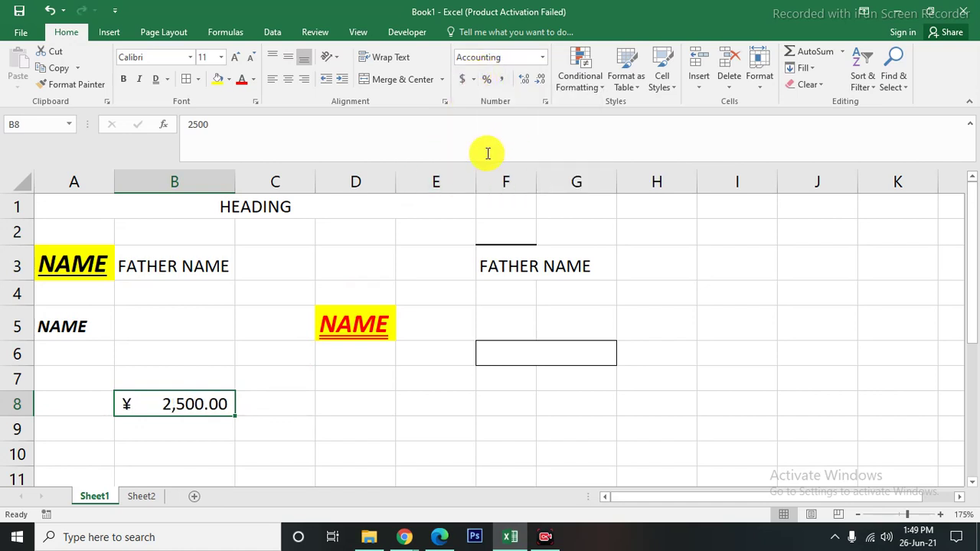
pyautogui.click(475, 80)
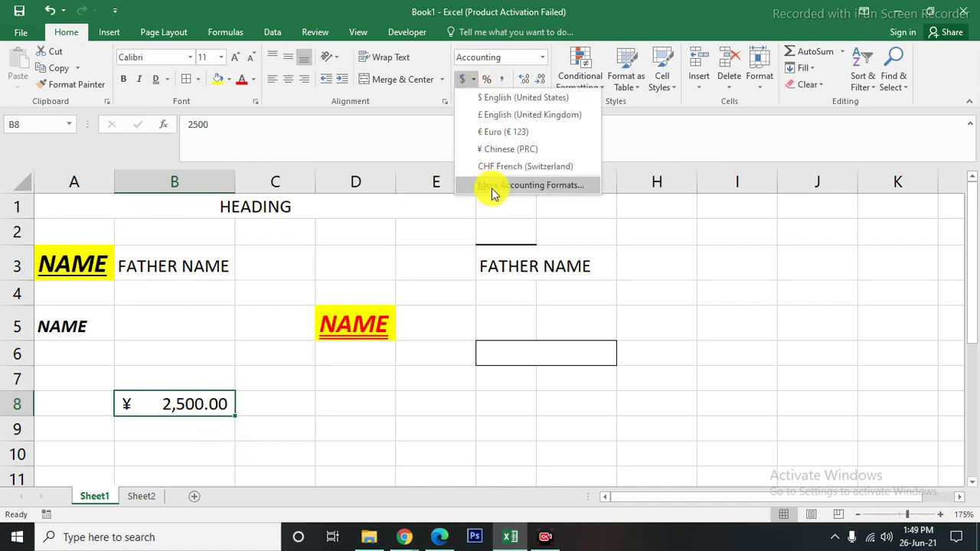
# - Preview More Accounting Formats, then apply Percent Style and Comma Style to B8
pyautogui.click(492, 193)
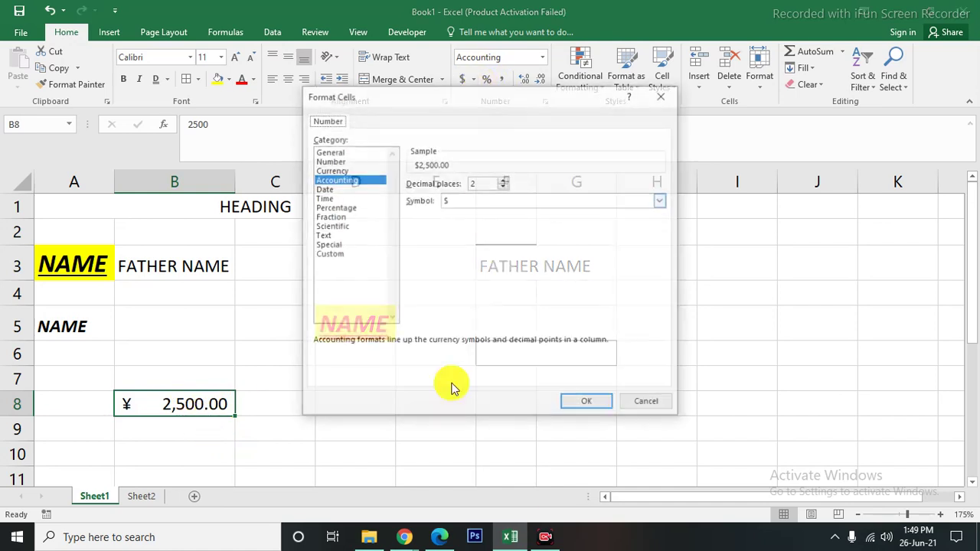
pyautogui.click(647, 404)
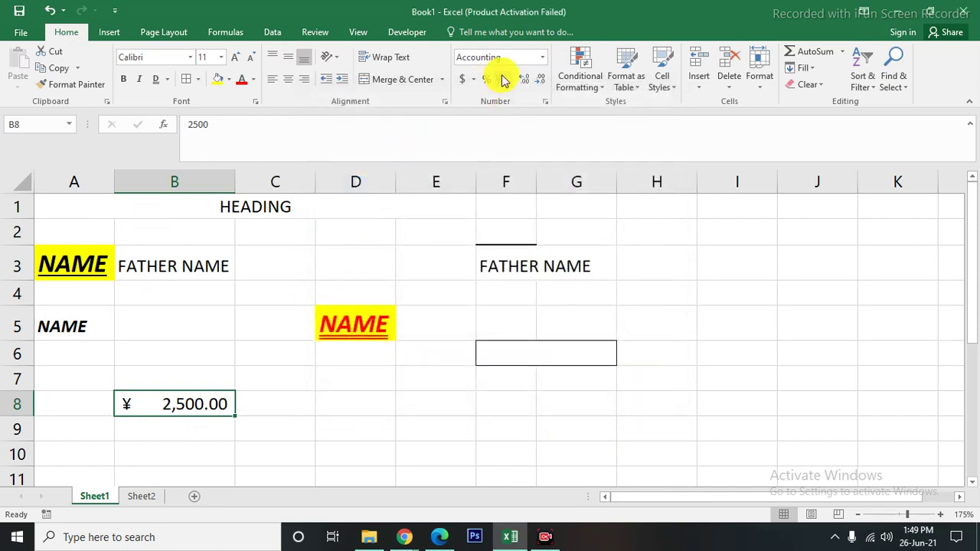
pyautogui.click(486, 80)
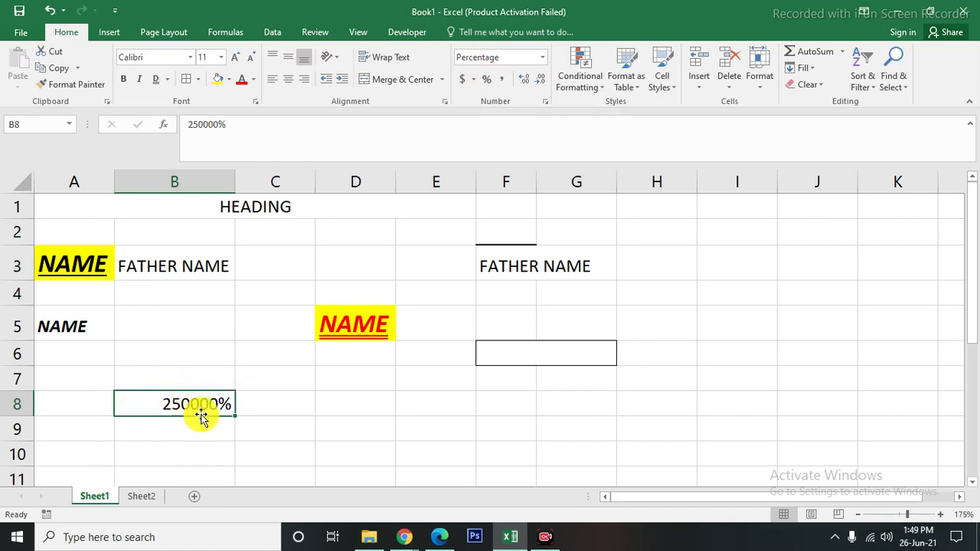
pyautogui.click(502, 82)
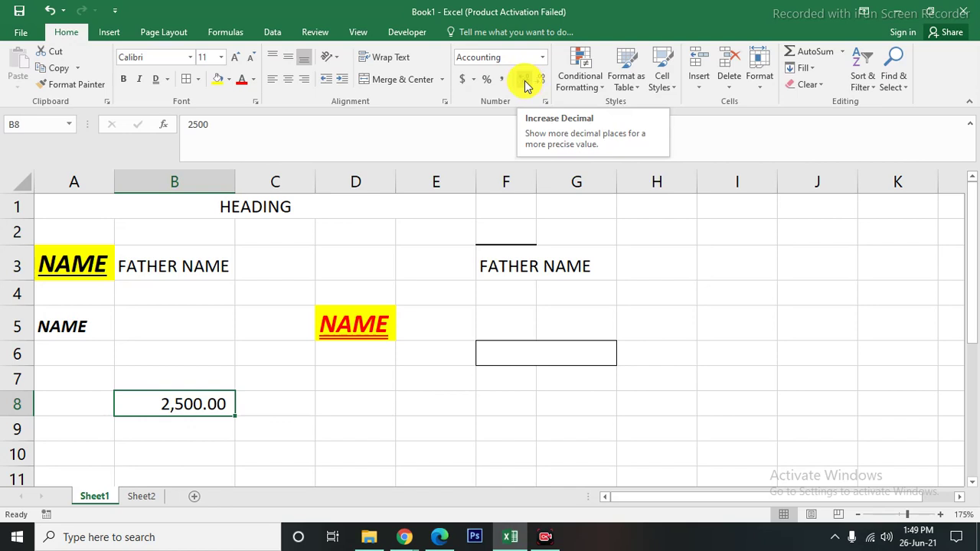
# - Add decimal places to B8, then trim back to two, showing 2,500.00
pyautogui.click(526, 86)
pyautogui.click(526, 86)
pyautogui.click(525, 86)
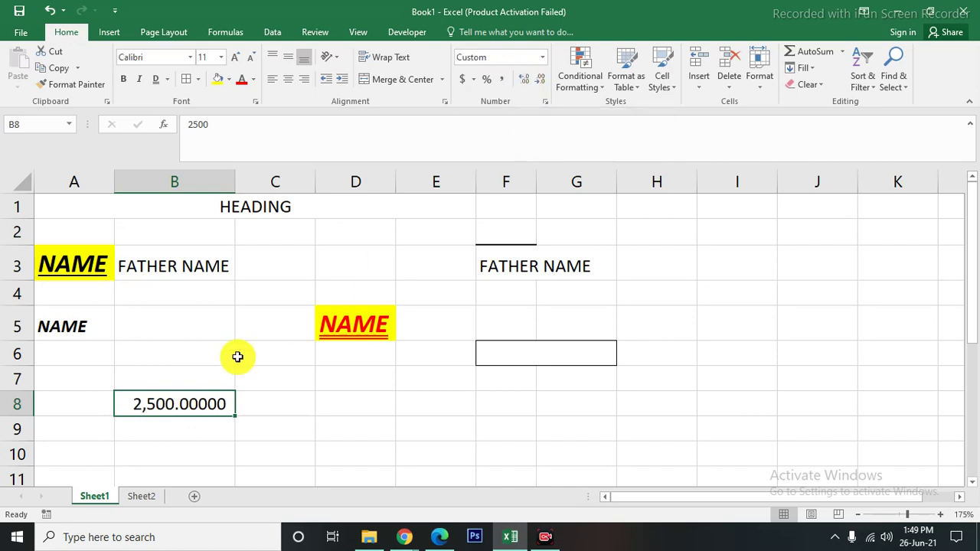
pyautogui.click(526, 81)
pyautogui.click(527, 79)
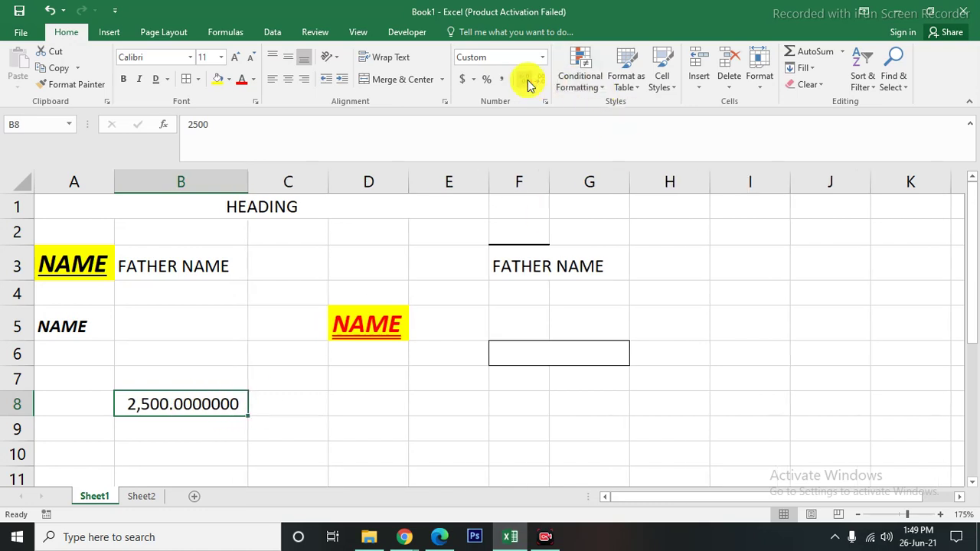
pyautogui.click(545, 82)
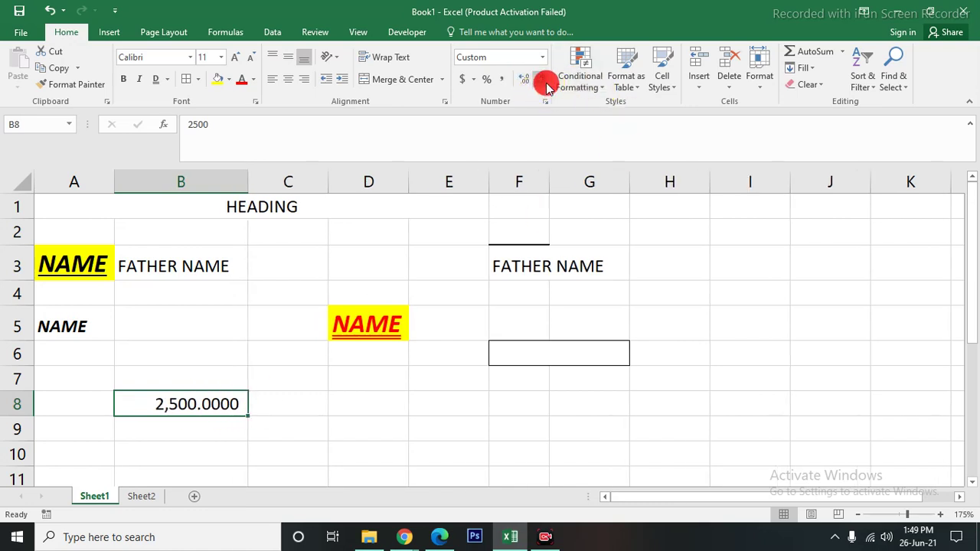
pyautogui.click(545, 83)
pyautogui.click(546, 82)
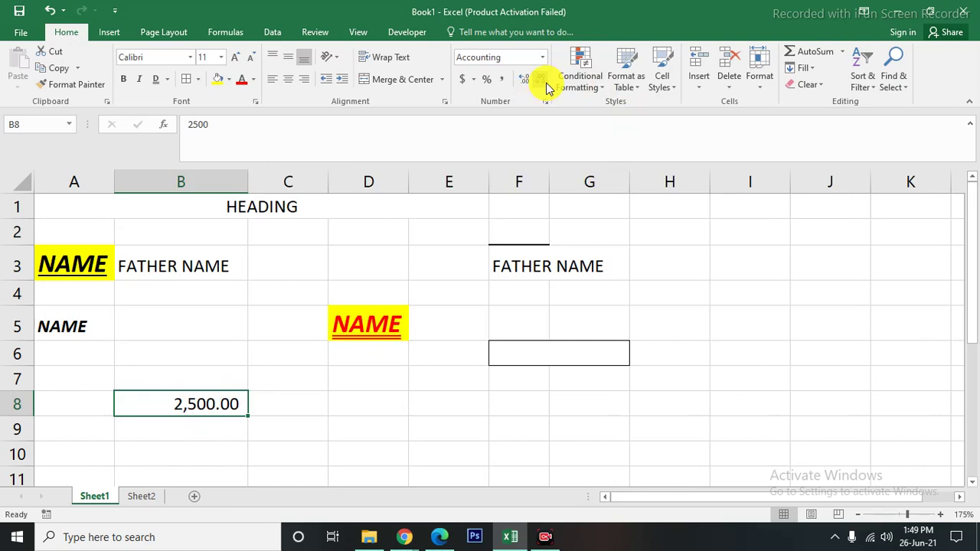
# - Try General, Number, Currency and Accounting number formats on B8
pyautogui.click(541, 58)
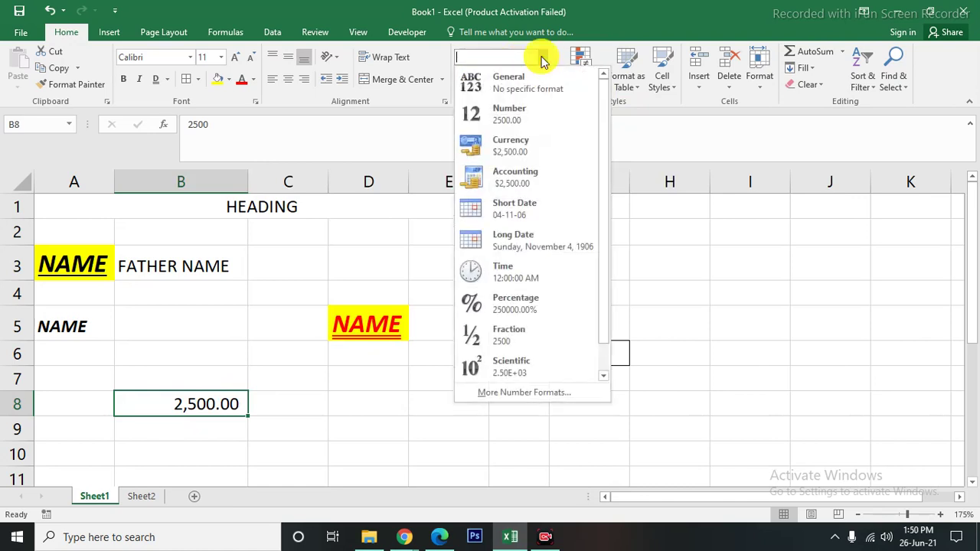
pyautogui.click(499, 95)
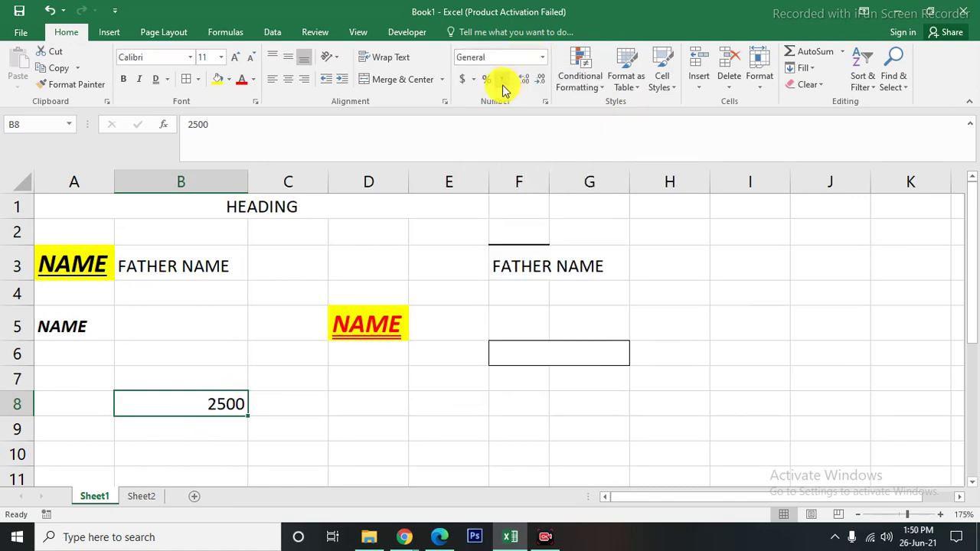
pyautogui.click(542, 57)
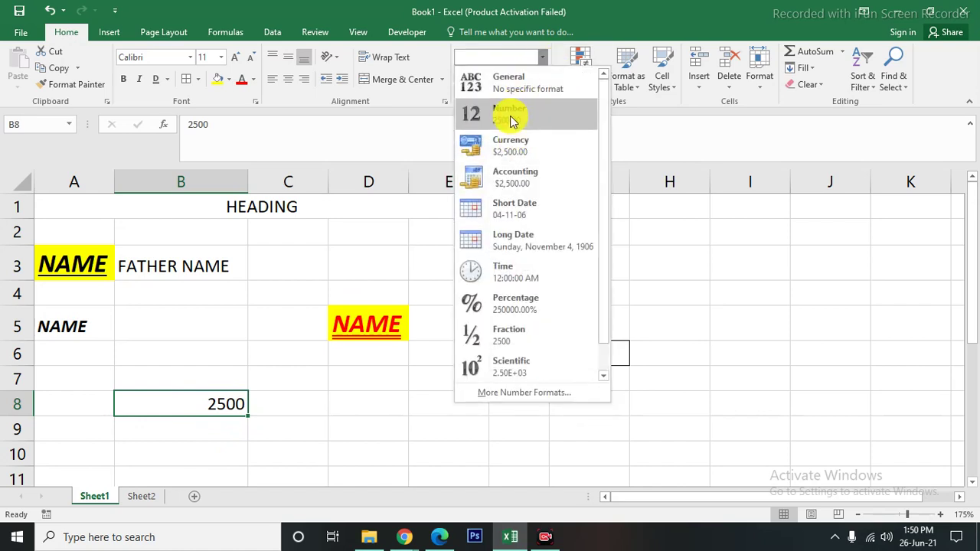
pyautogui.click(508, 115)
pyautogui.click(542, 57)
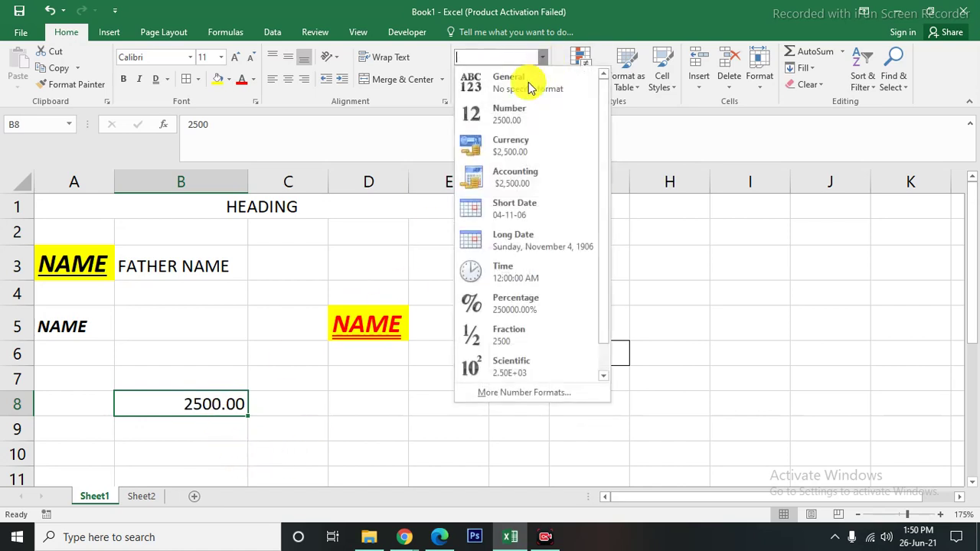
pyautogui.click(510, 147)
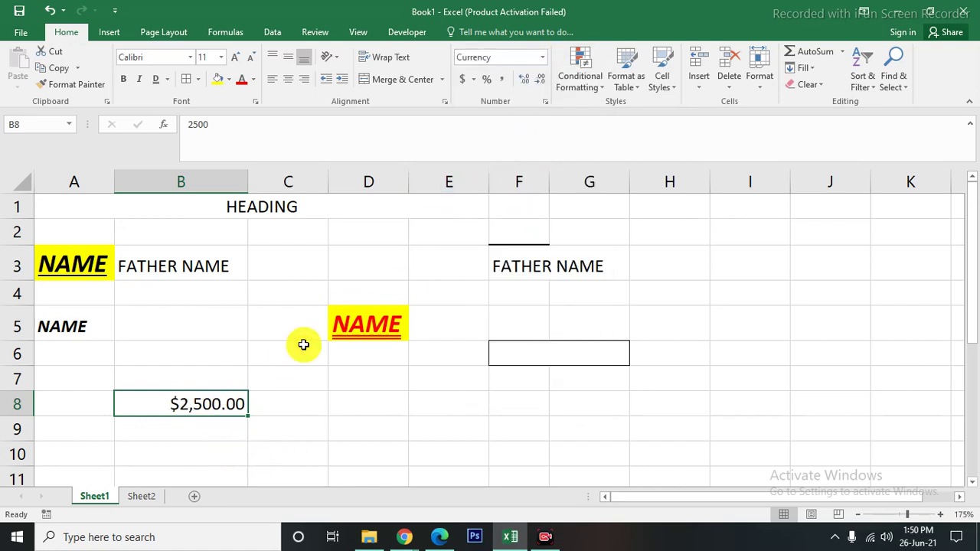
pyautogui.click(474, 80)
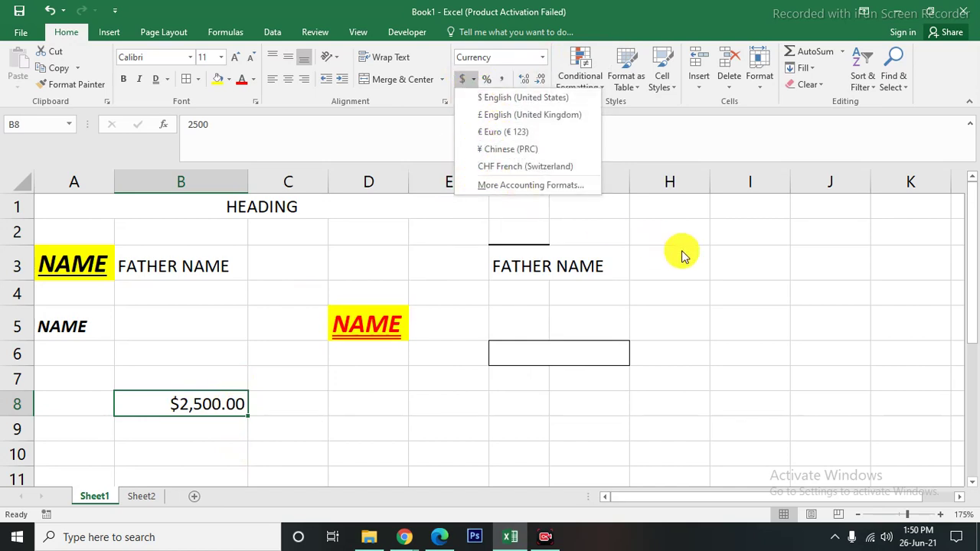
pyautogui.click(544, 57)
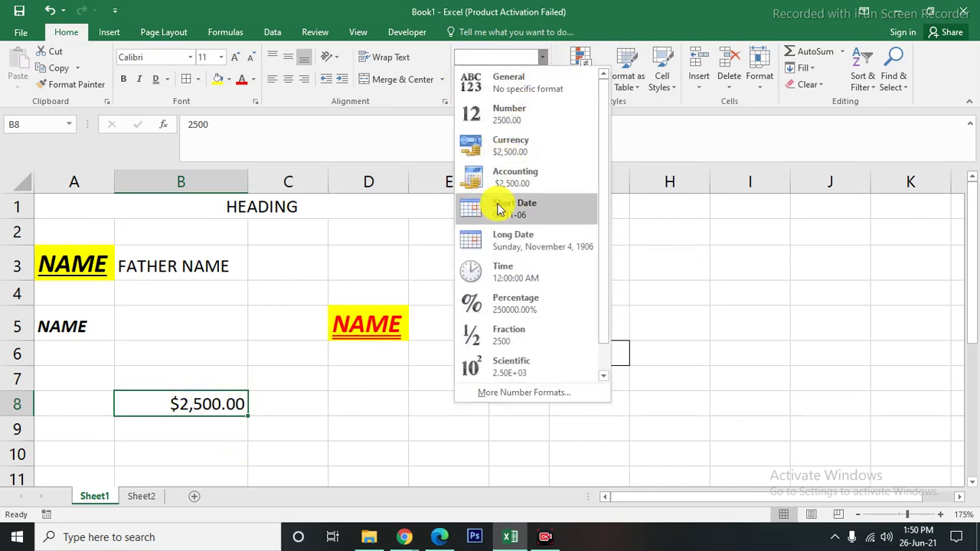
pyautogui.click(509, 173)
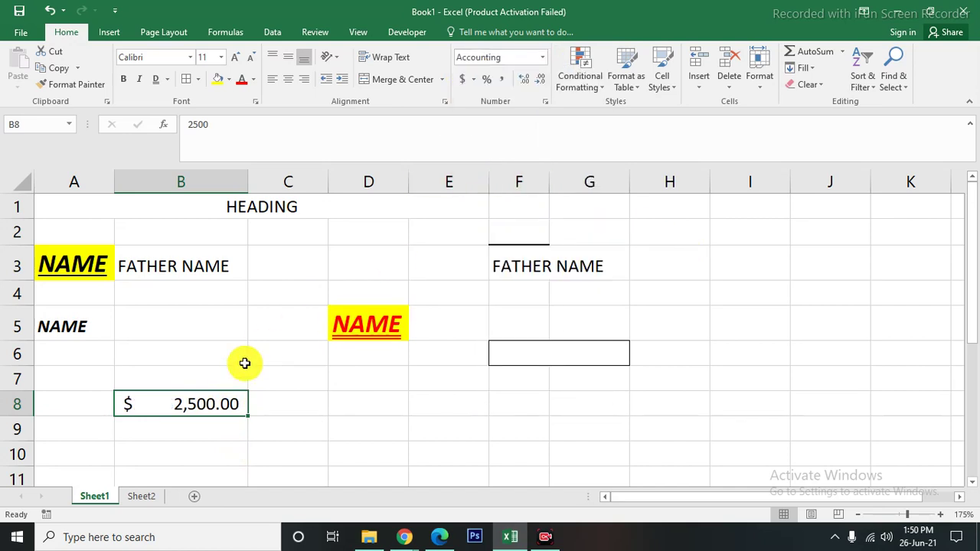
# - Try Short Date and Long Date on B8, then make it show 2,500.0000
pyautogui.click(542, 57)
pyautogui.click(509, 208)
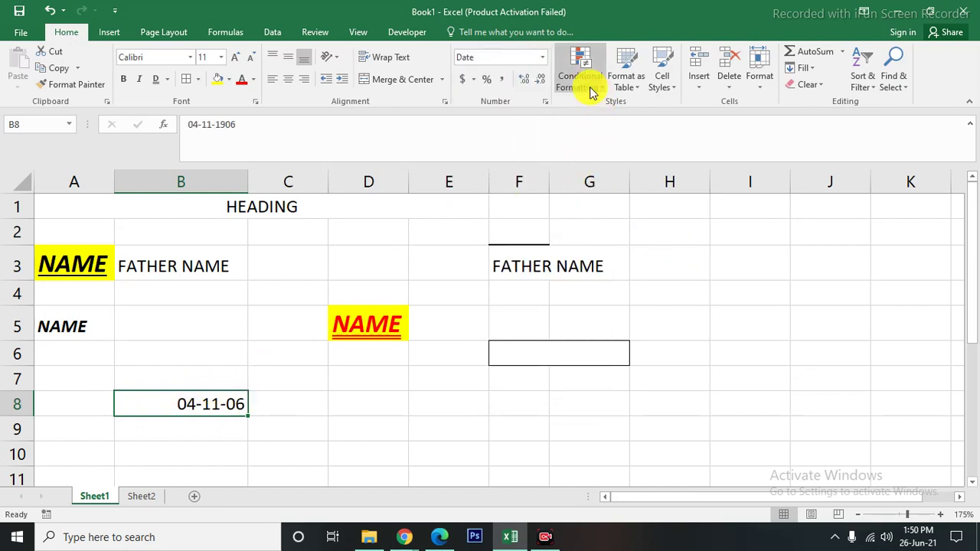
pyautogui.click(543, 58)
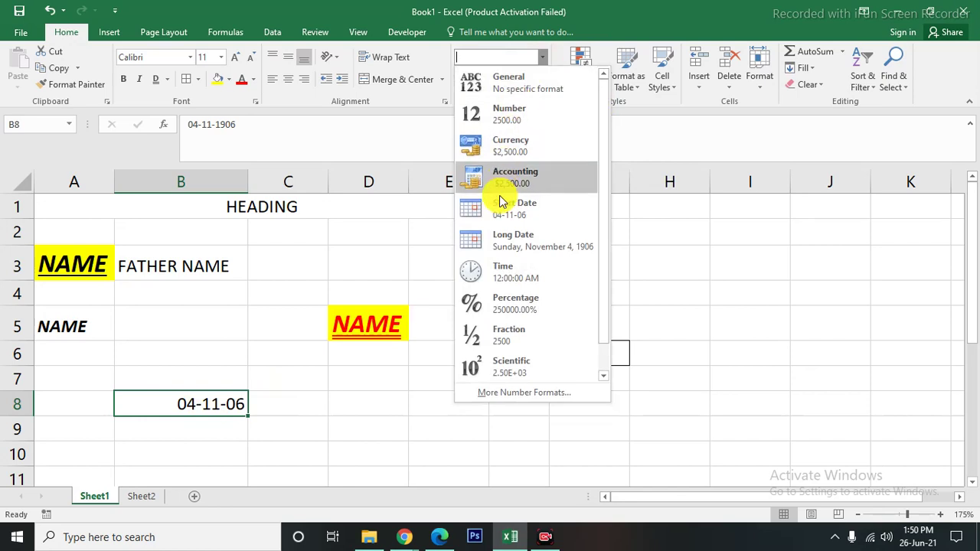
pyautogui.click(499, 243)
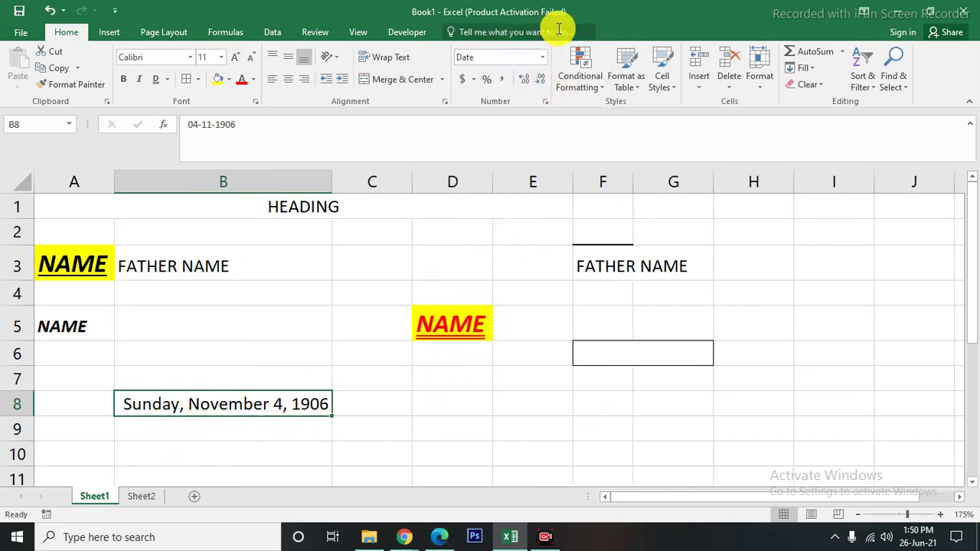
pyautogui.click(543, 57)
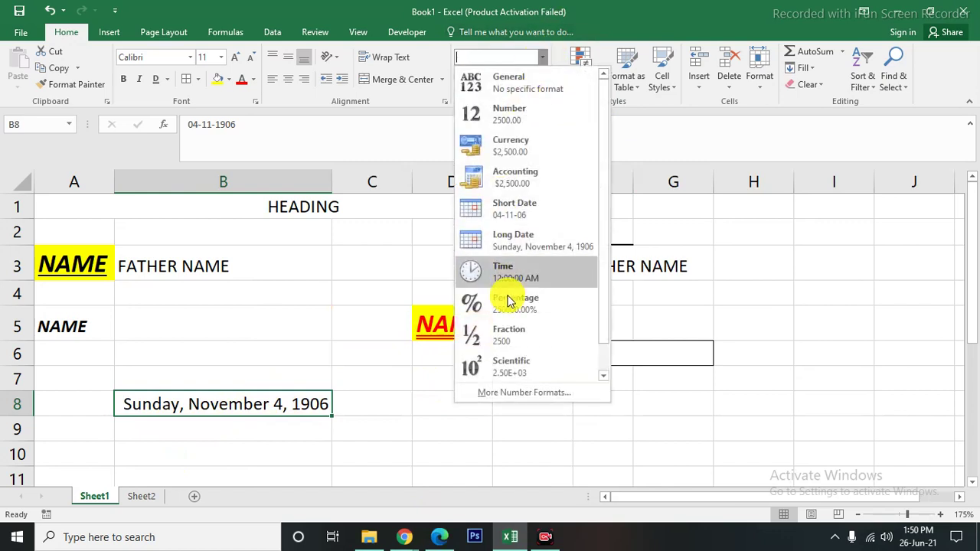
pyautogui.click(411, 425)
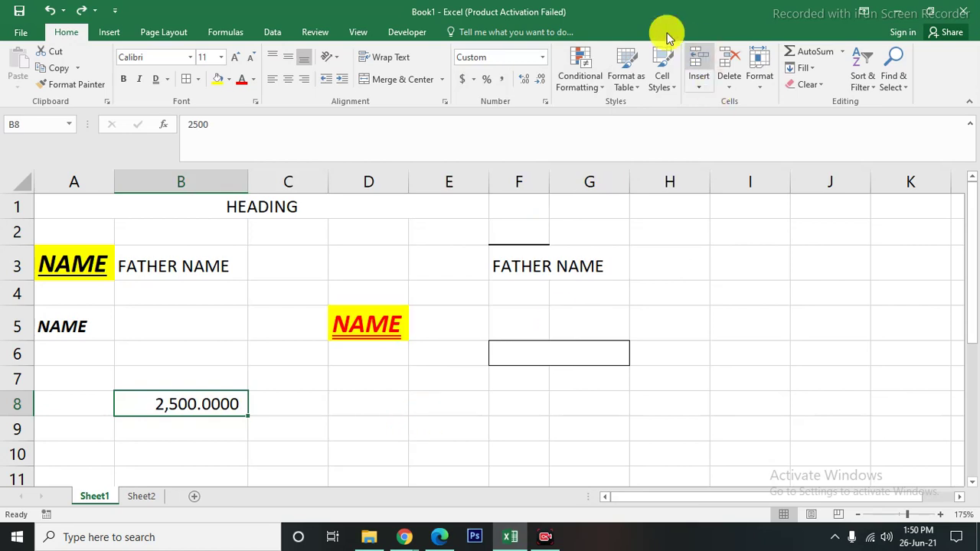
# - Switch to Sheet2's student marks table and preview the Highlight Cells Rules menu
pyautogui.click(603, 87)
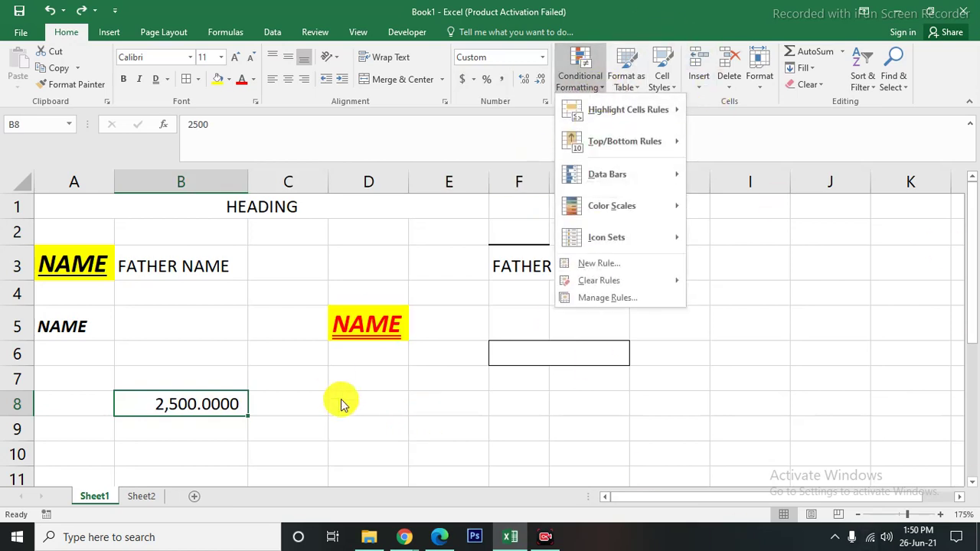
pyautogui.click(418, 424)
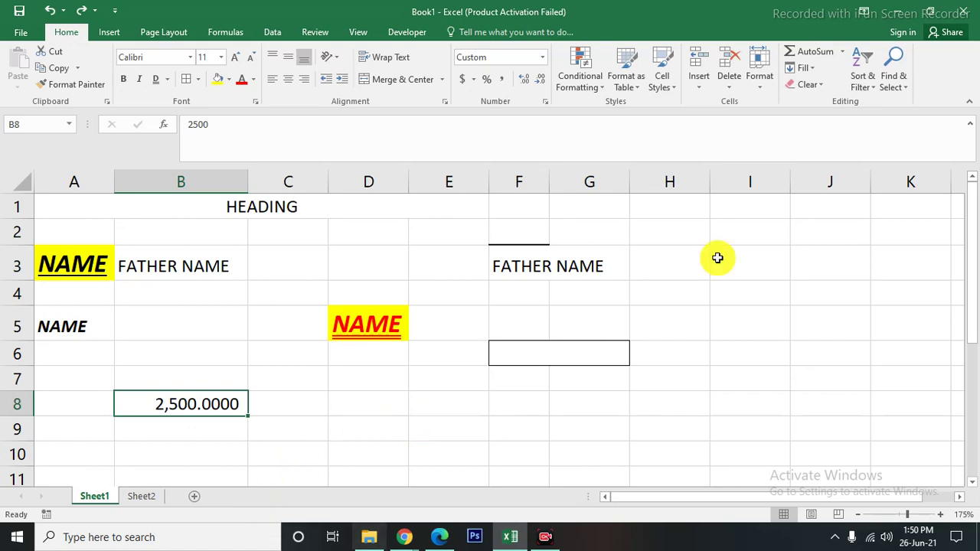
pyautogui.click(141, 497)
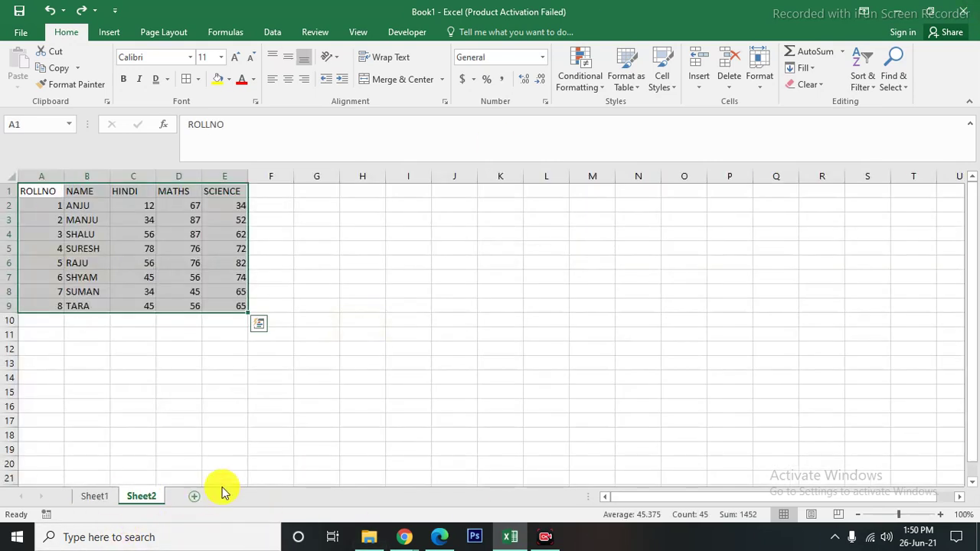
pyautogui.click(222, 377)
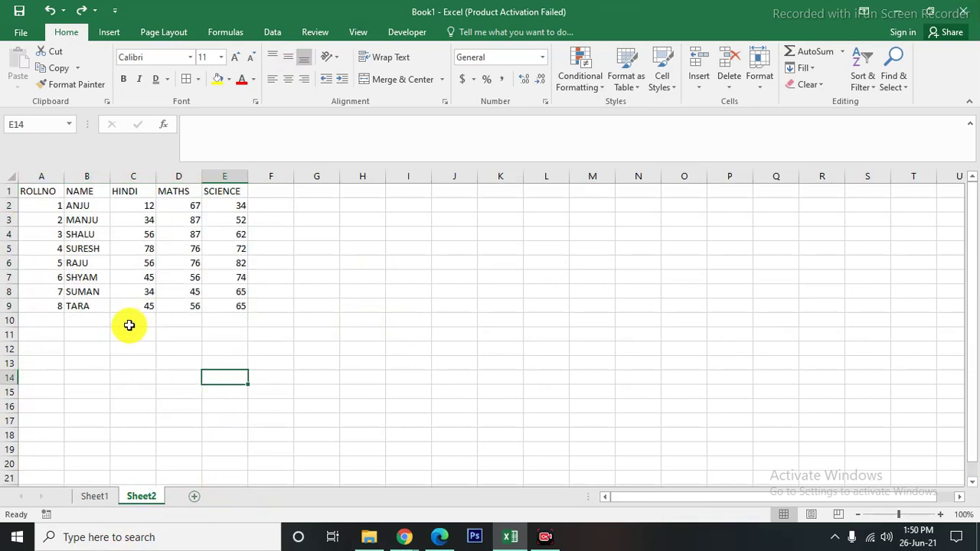
pyautogui.click(580, 80)
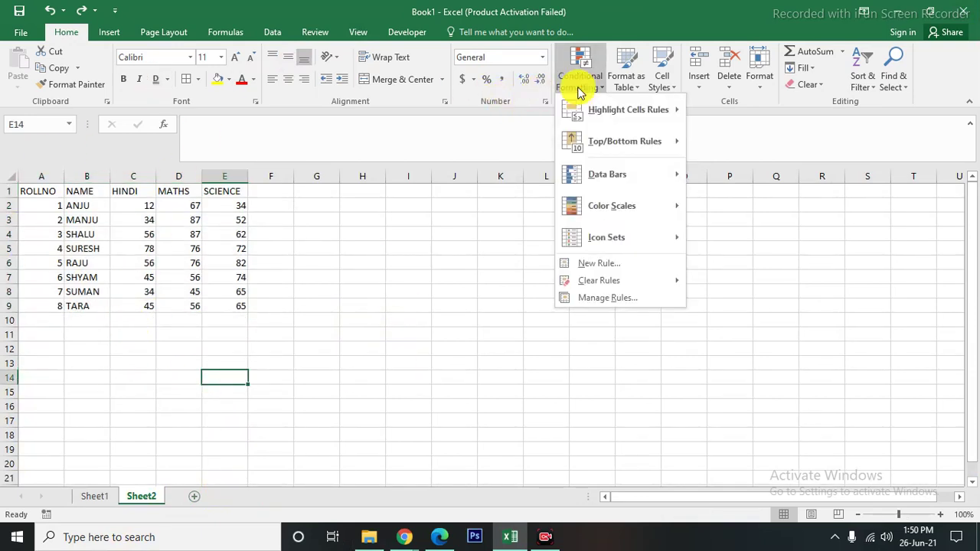
pyautogui.moveTo(628, 110)
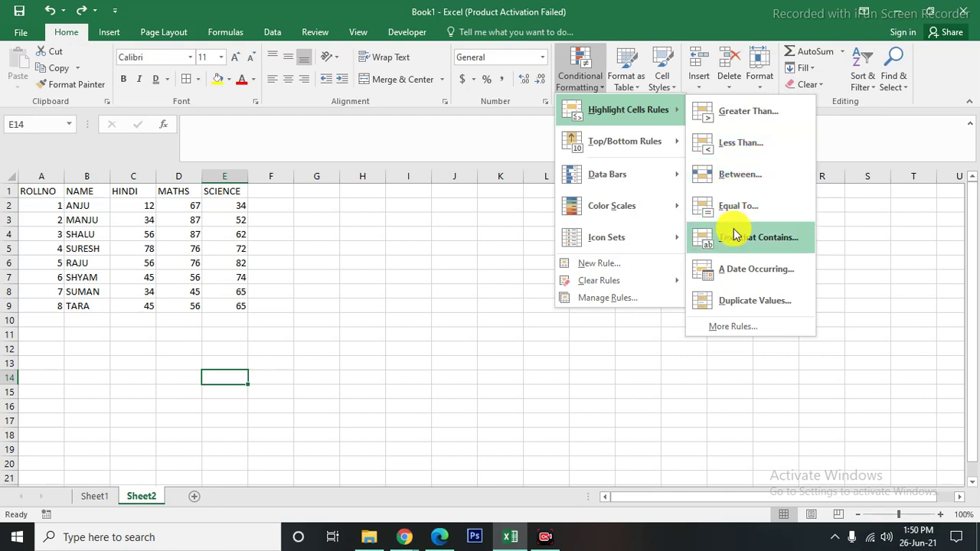
pyautogui.click(416, 363)
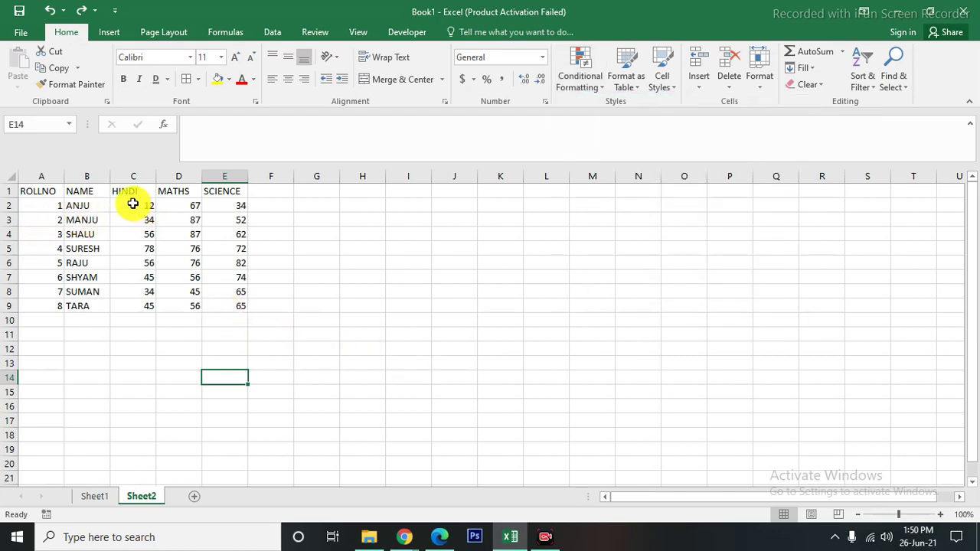
# - Apply a Greater Than 50 rule to C2:E9 with Light Red Fill and Dark Red Text
pyautogui.moveTo(132, 204); pyautogui.dragTo(222, 203)
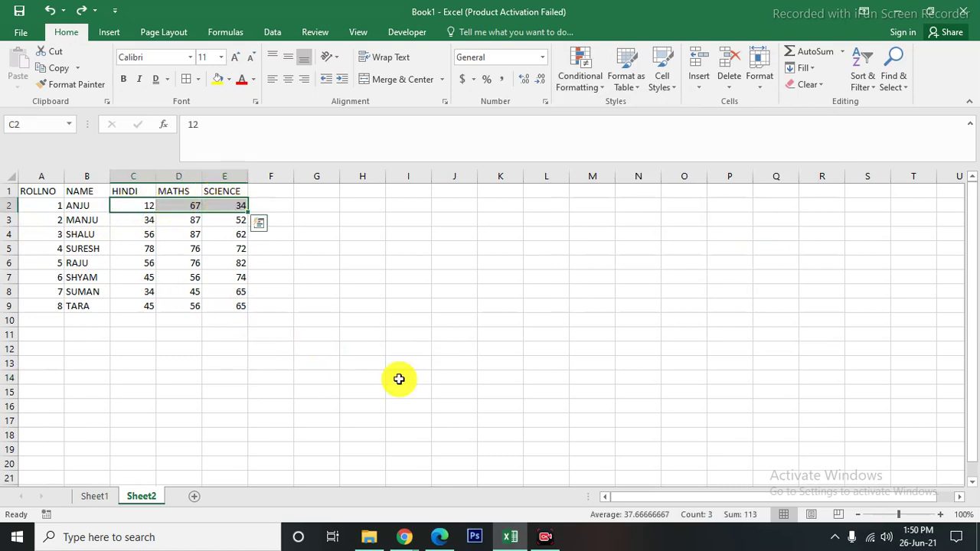
pyautogui.click(601, 91)
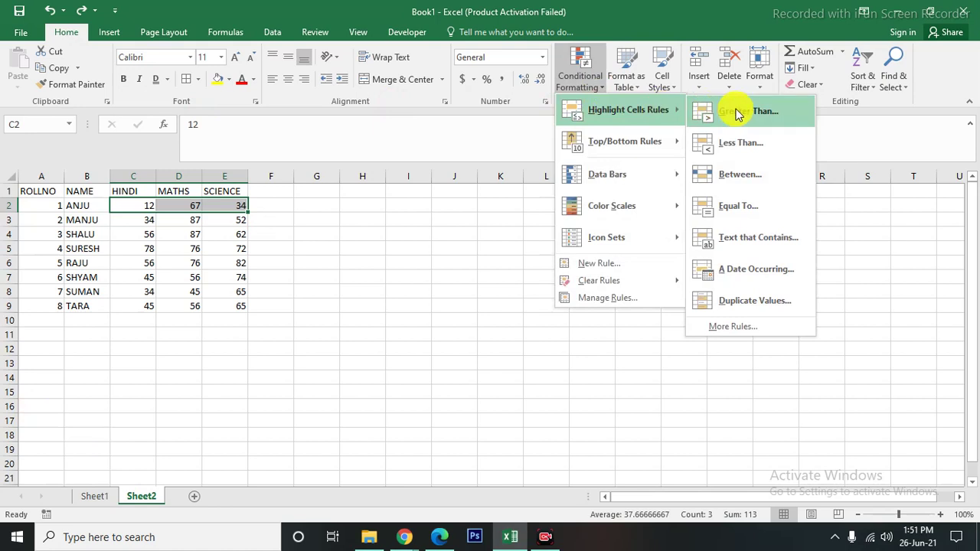
pyautogui.click(150, 249)
pyautogui.moveTo(122, 209); pyautogui.dragTo(225, 306)
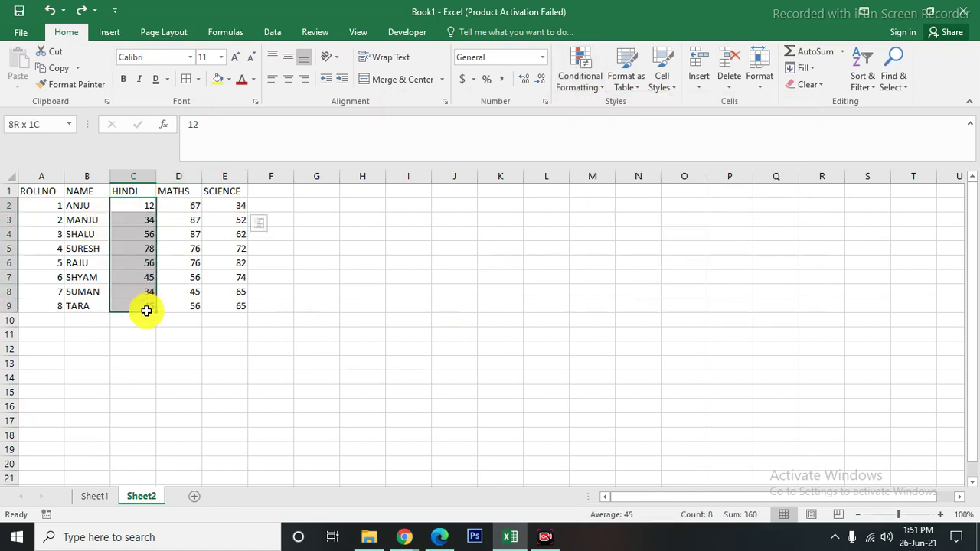
pyautogui.click(601, 90)
pyautogui.moveTo(627, 109)
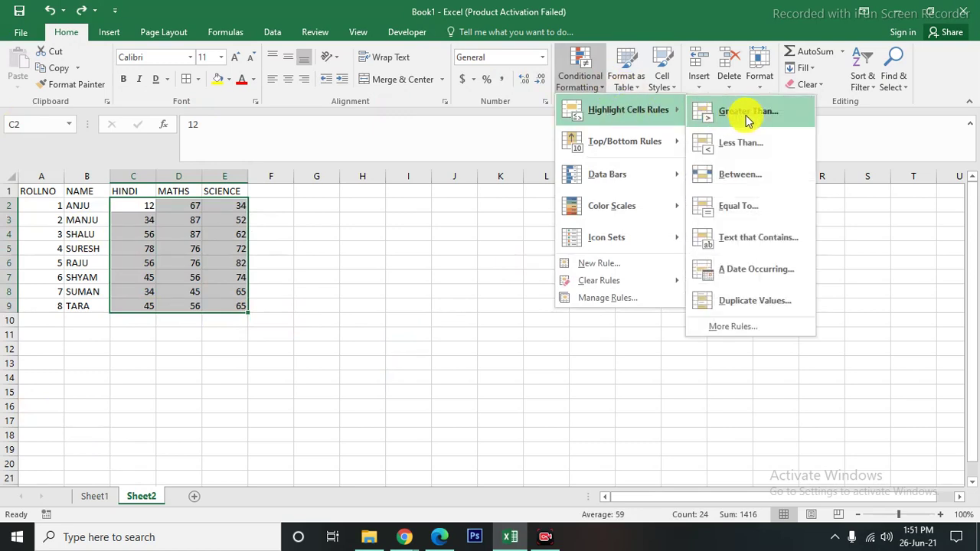
pyautogui.click(743, 114)
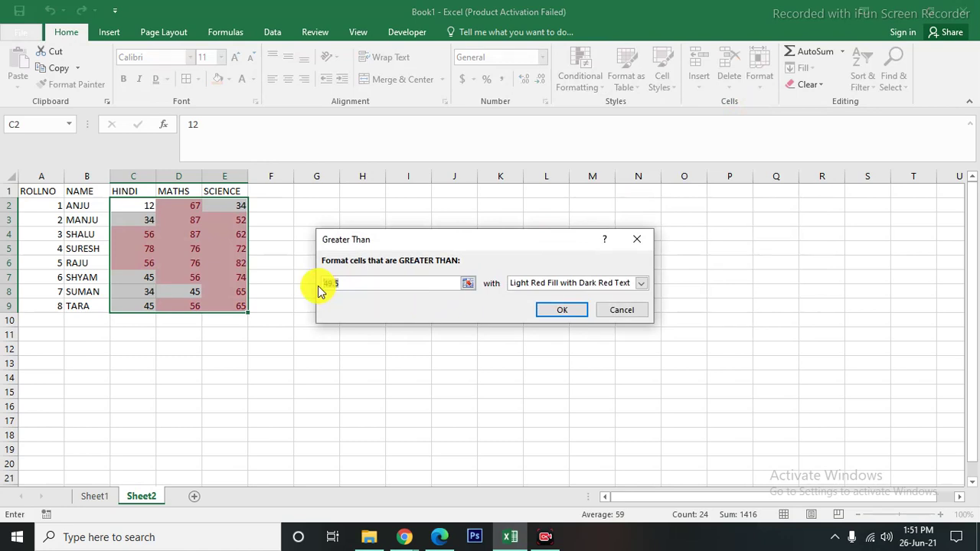
pyautogui.write('50')
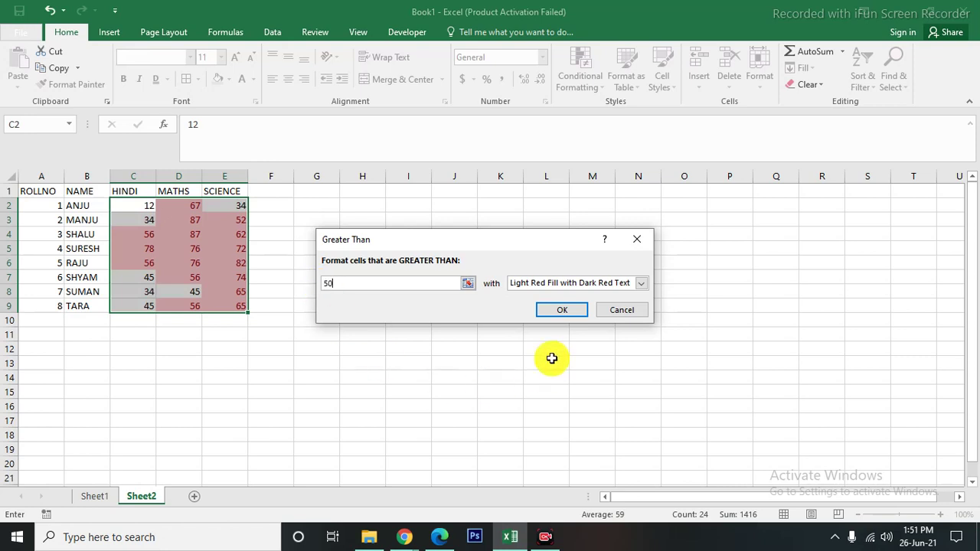
pyautogui.click(559, 310)
pyautogui.click(268, 392)
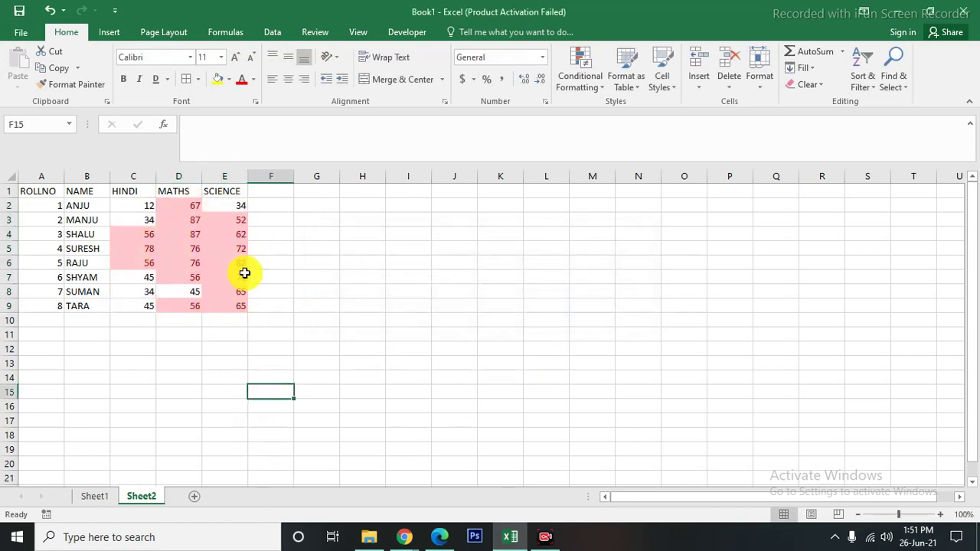
# - Apply a Less Than 50 light red highlight rule to marks C2:E9
pyautogui.moveTo(134, 206); pyautogui.dragTo(244, 302)
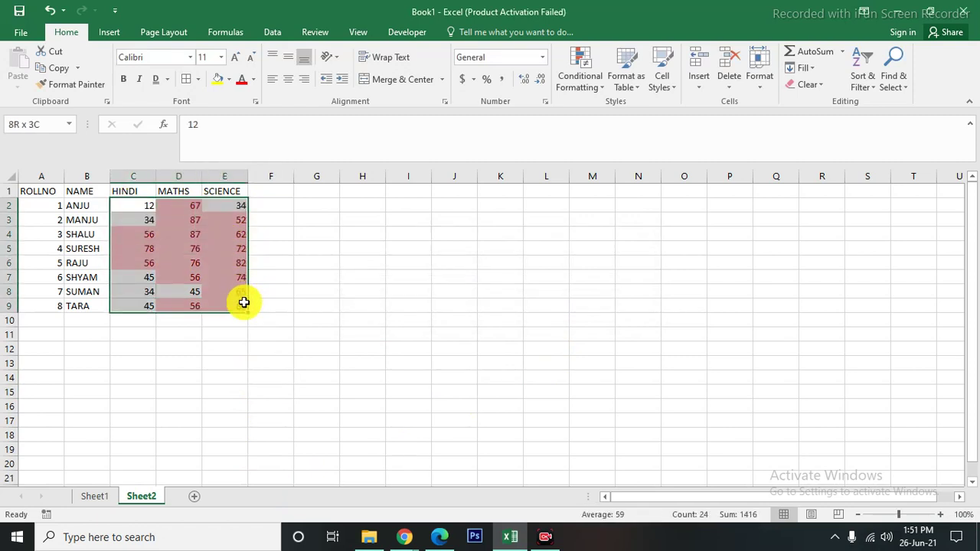
pyautogui.click(593, 80)
pyautogui.moveTo(627, 109)
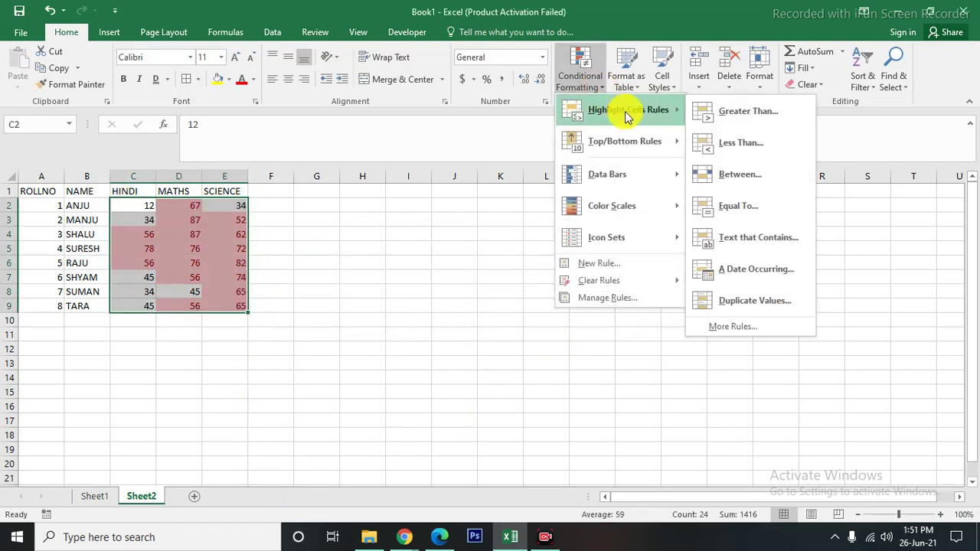
pyautogui.click(734, 147)
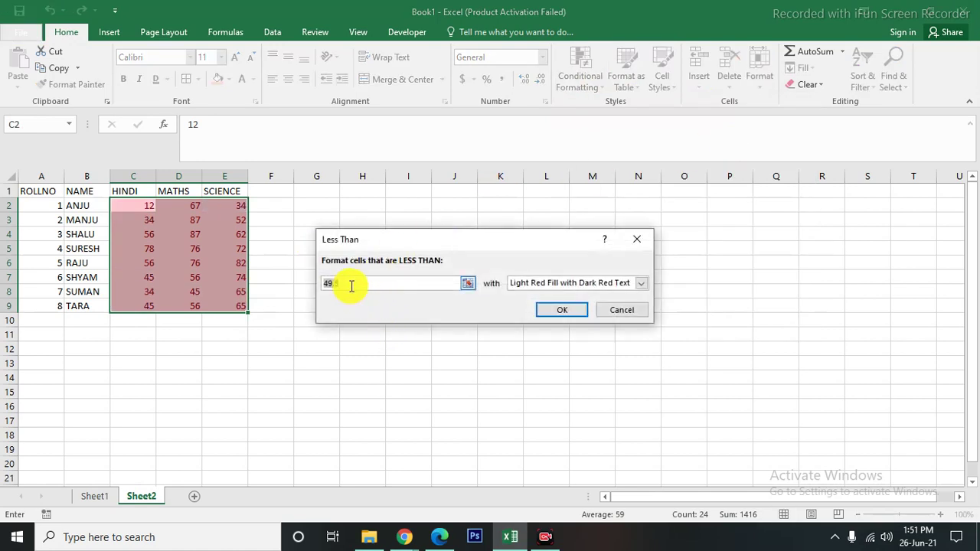
pyautogui.write('50')
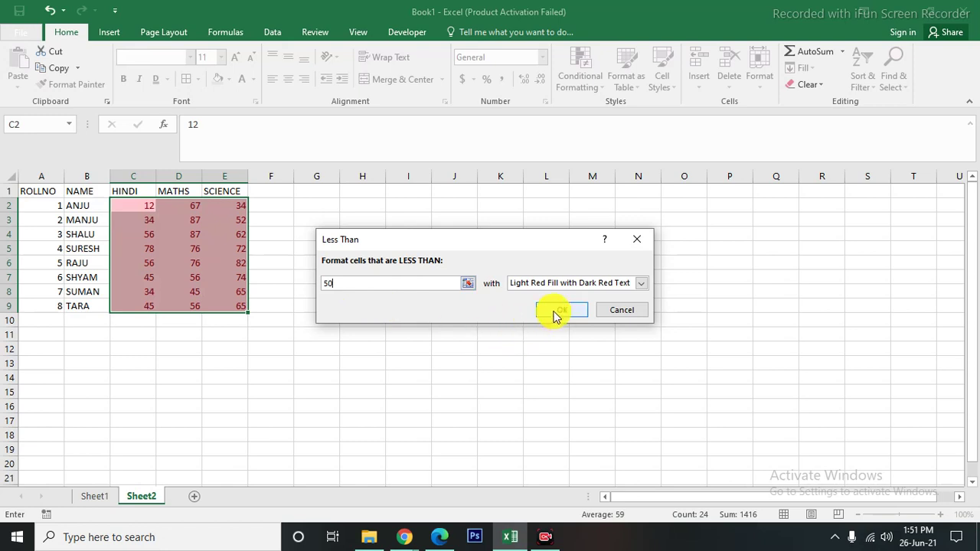
pyautogui.click(556, 314)
# - Reapply the Less Than 50 rule to C2:E9, then undo the highlighting with Ctrl+Z
pyautogui.moveTo(125, 205)
pyautogui.mouseDown()
pyautogui.moveTo(253, 312)
pyautogui.moveTo(231, 308)
pyautogui.mouseUp()
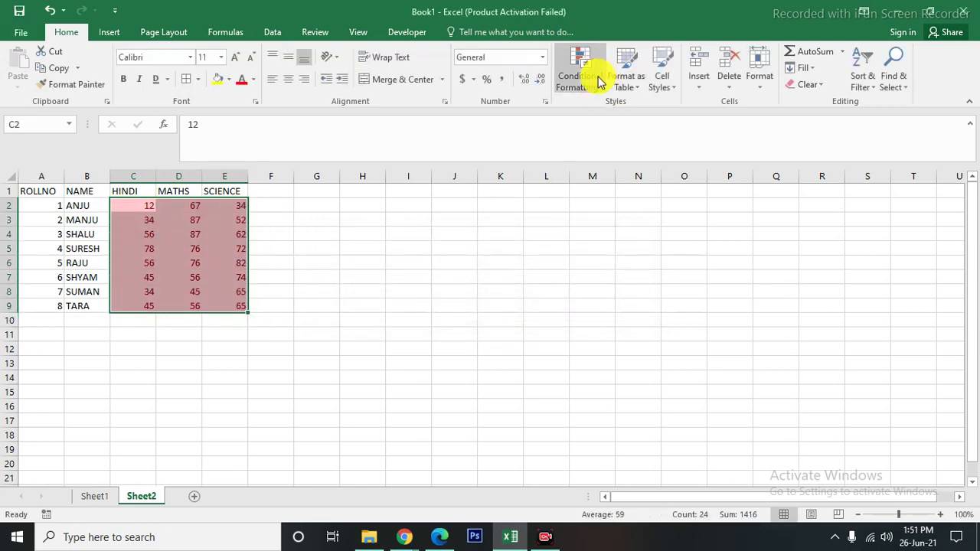
pyautogui.click(600, 82)
pyautogui.click(443, 314)
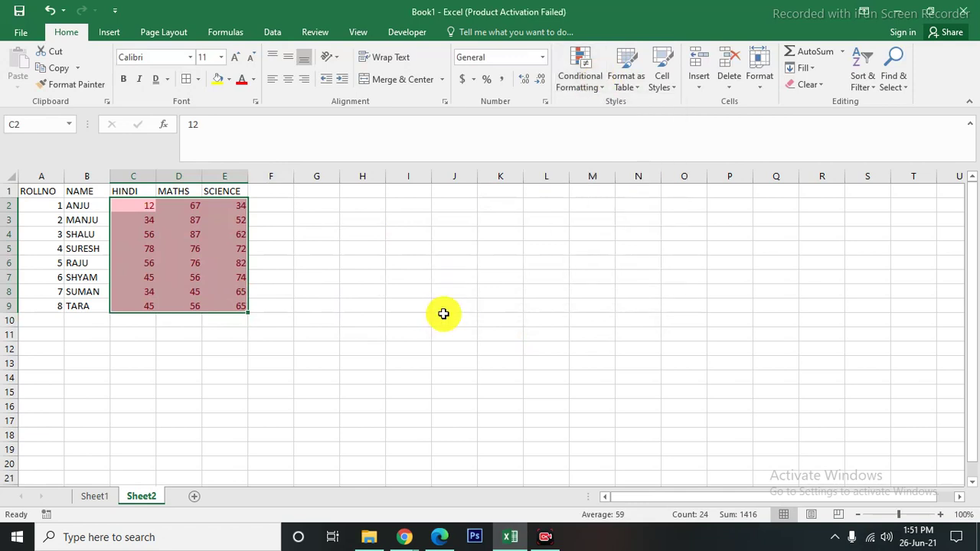
pyautogui.click(602, 83)
pyautogui.moveTo(628, 109)
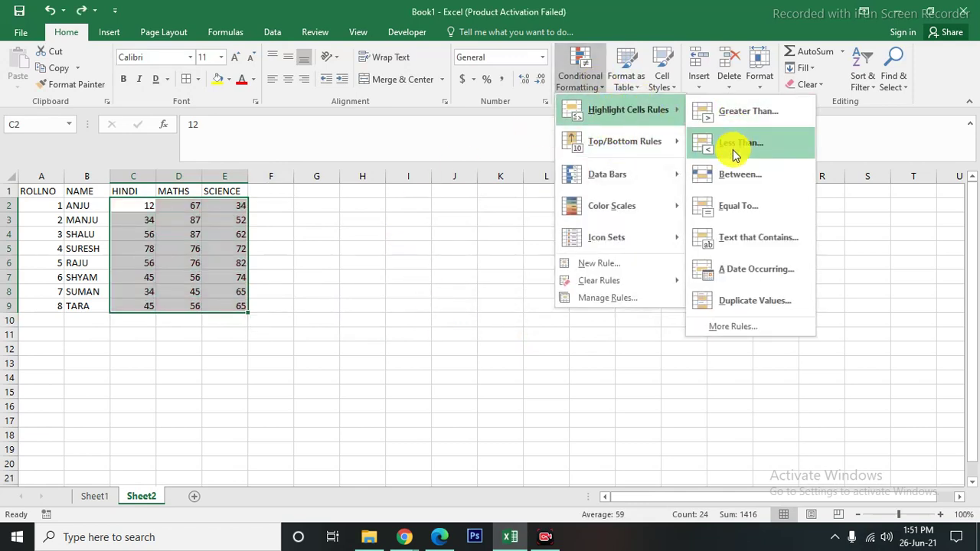
pyautogui.click(732, 149)
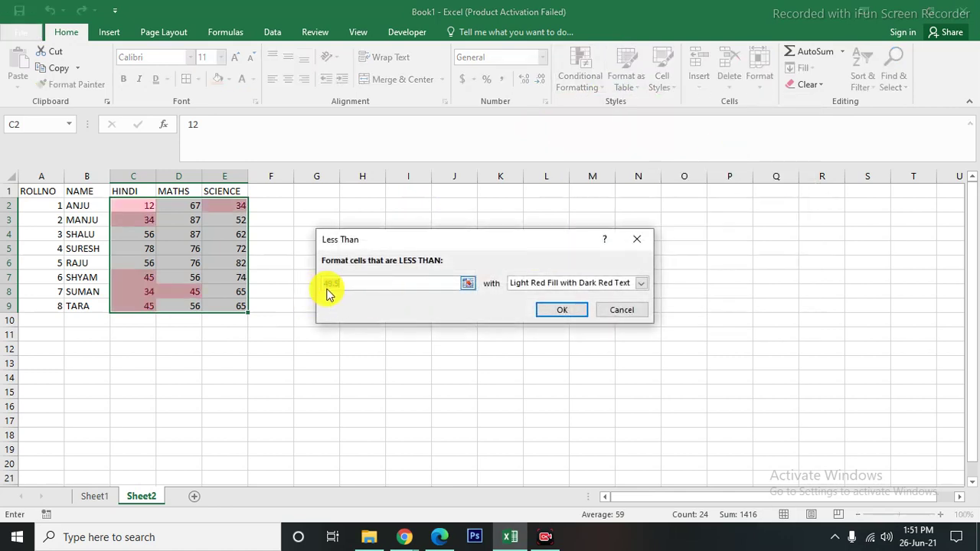
pyautogui.click(562, 310)
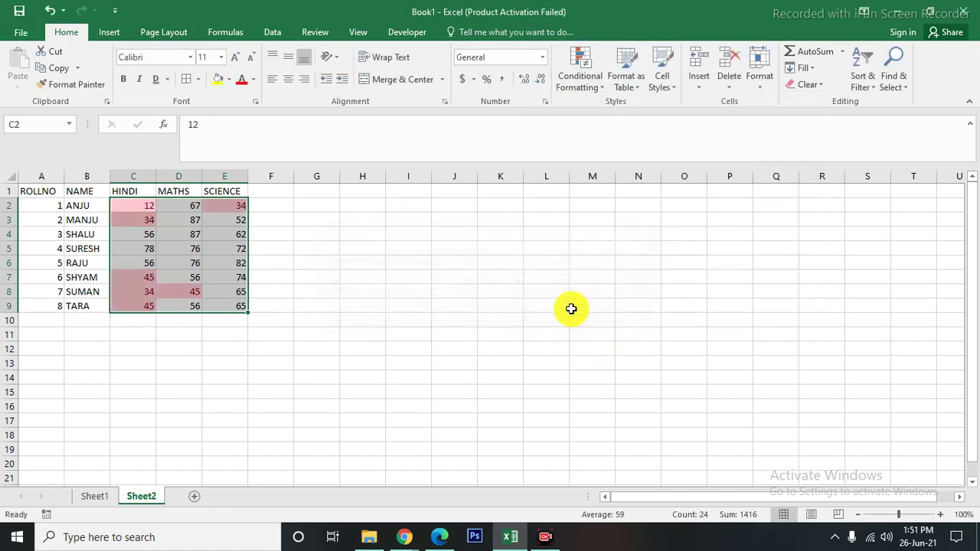
pyautogui.click(314, 291)
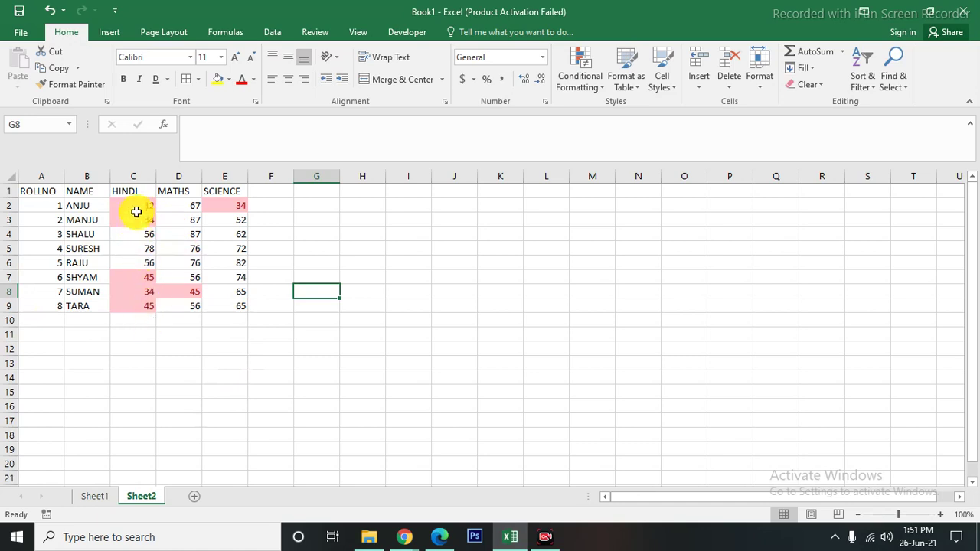
pyautogui.moveTo(136, 208); pyautogui.dragTo(219, 308)
pyautogui.hotkey('ctrl', 'z')
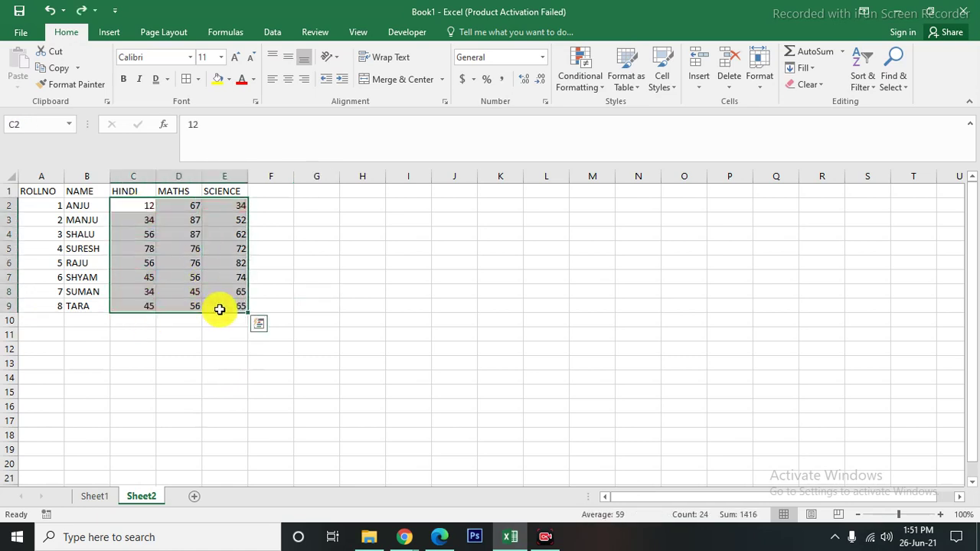
# - Apply a Between 30 and 70 light red highlight to the marks, then reselect C2:E9
pyautogui.click(588, 84)
pyautogui.moveTo(628, 109)
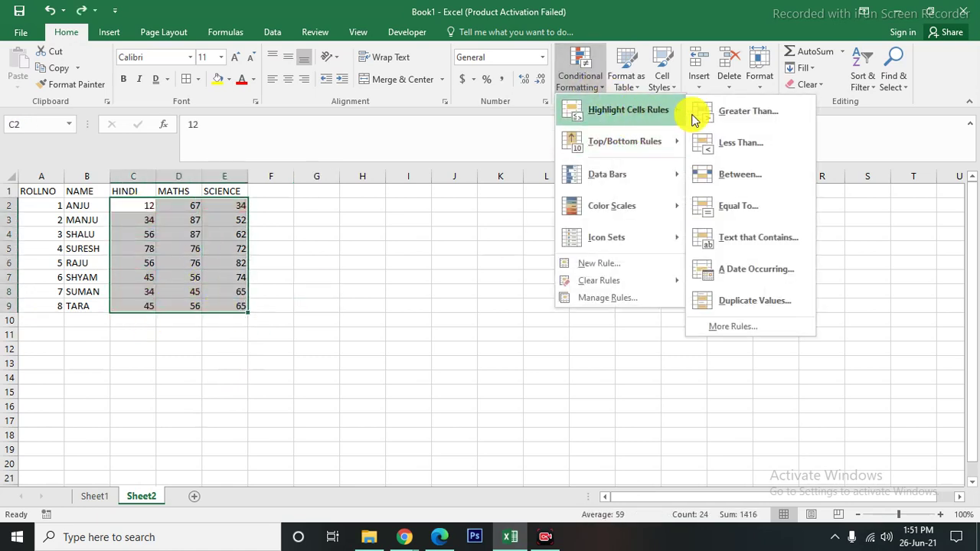
pyautogui.click(727, 177)
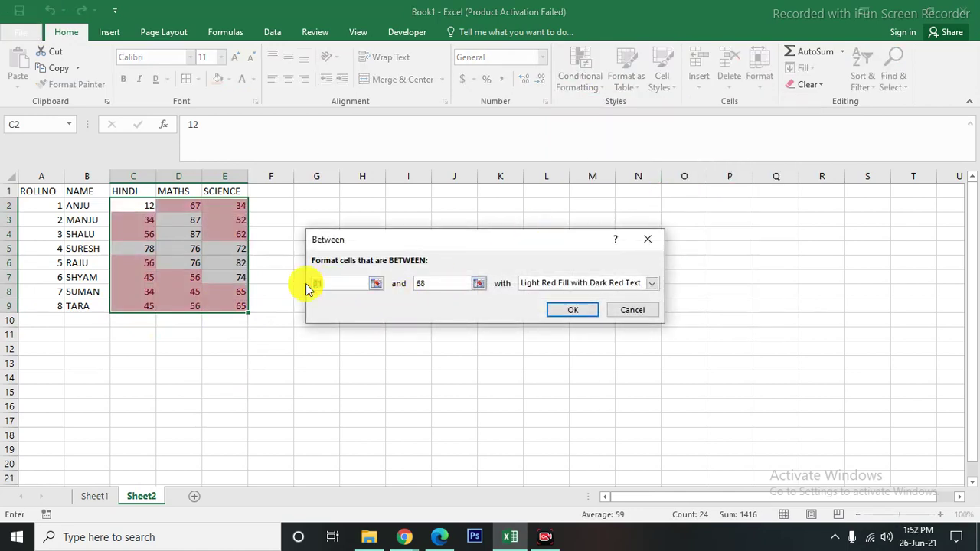
pyautogui.write('30')
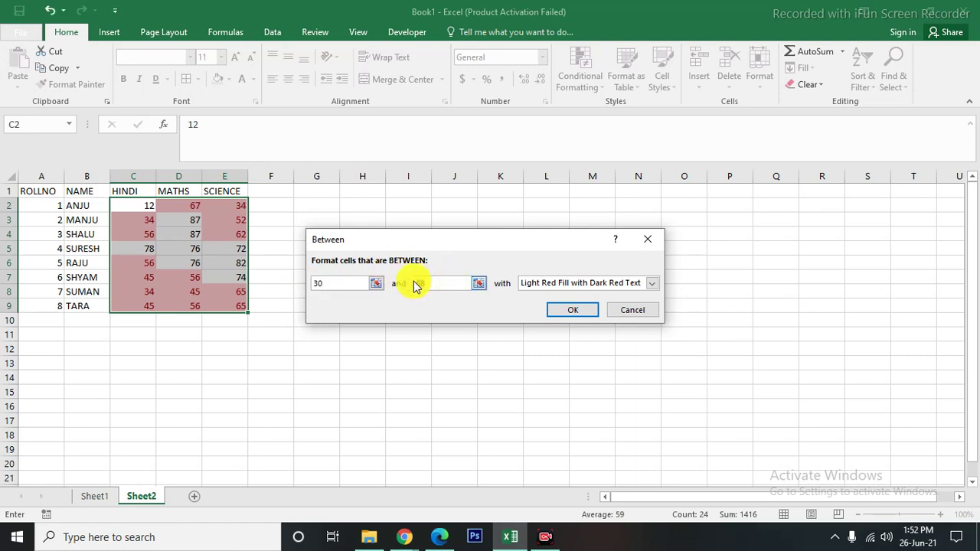
pyautogui.doubleClick(414, 283)
pyautogui.write('70')
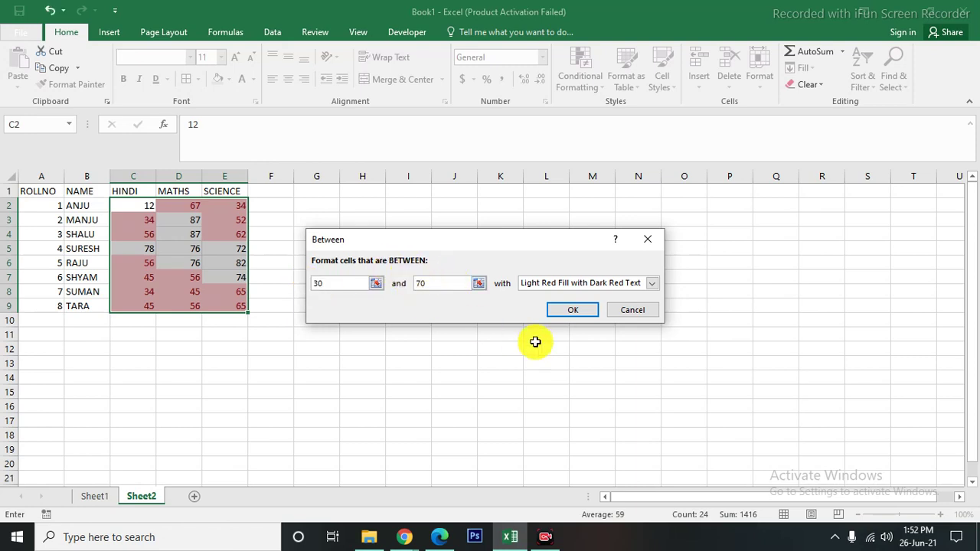
pyautogui.click(574, 311)
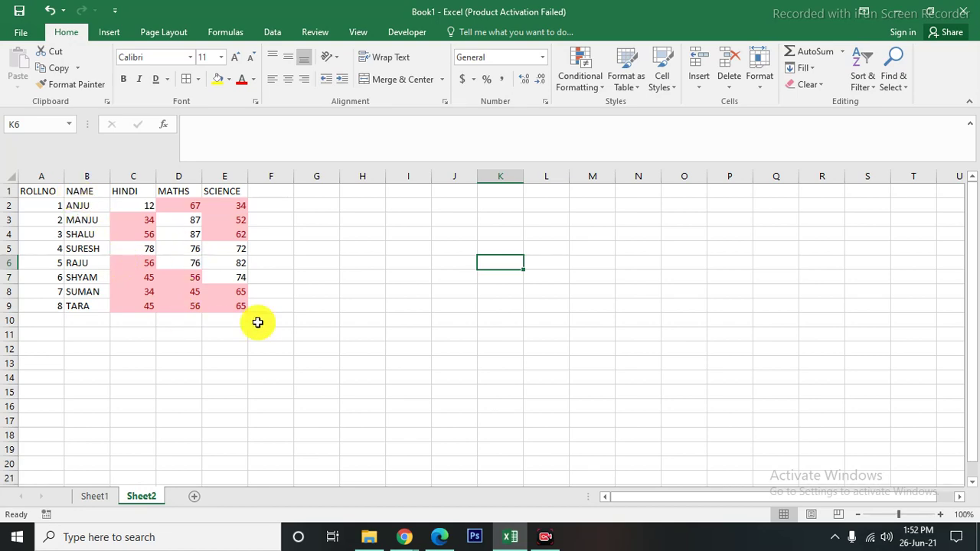
pyautogui.moveTo(136, 206); pyautogui.dragTo(239, 306)
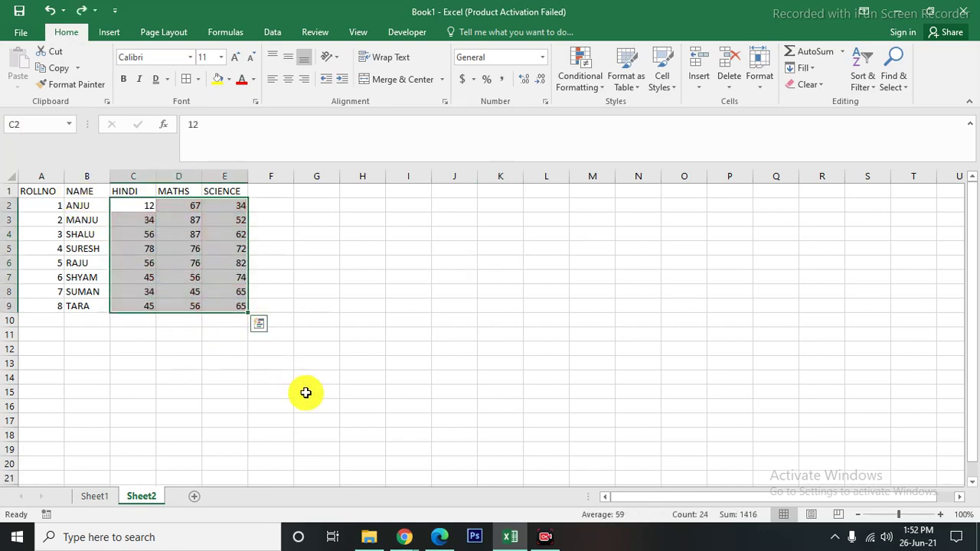
pyautogui.keyDown('ctrl'); pyautogui.scroll(1, 306, 391); pyautogui.keyUp('ctrl')
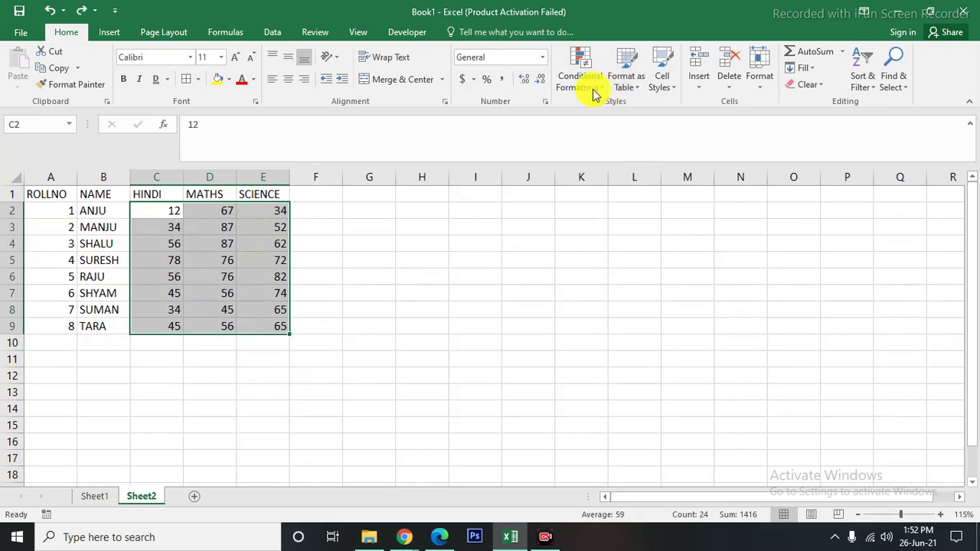
# - Apply an Equal To 45 light red highlight to the marks, then reselect C2:E9
pyautogui.click(590, 84)
pyautogui.moveTo(628, 109)
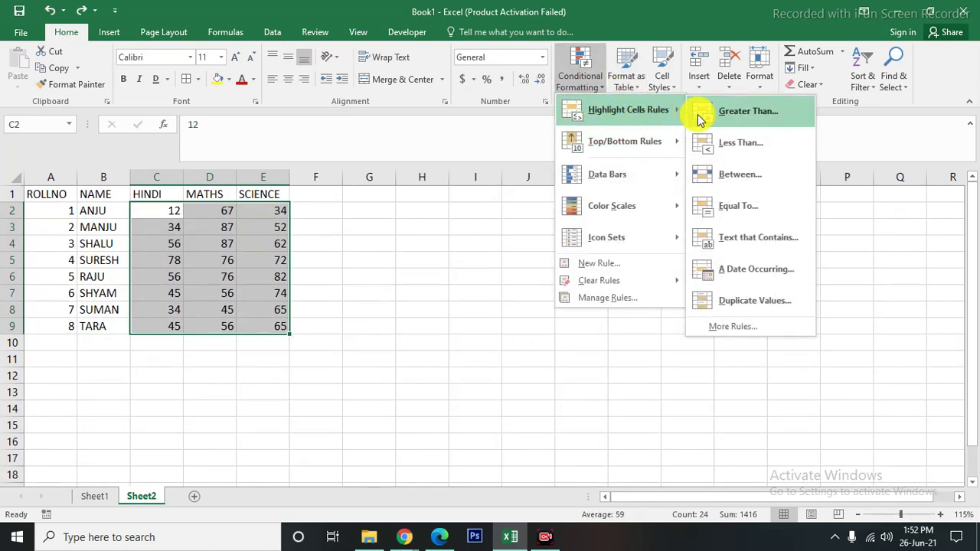
pyautogui.click(732, 214)
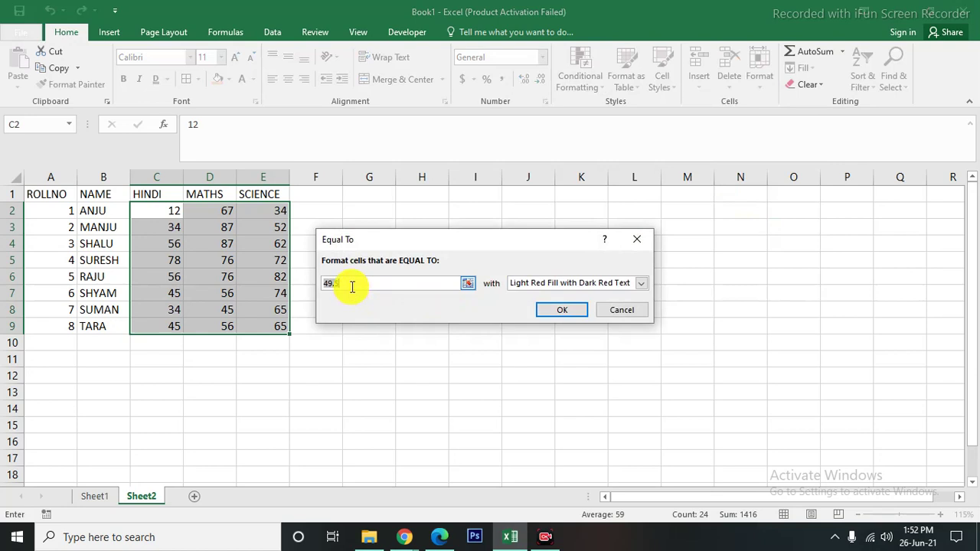
pyautogui.write('45')
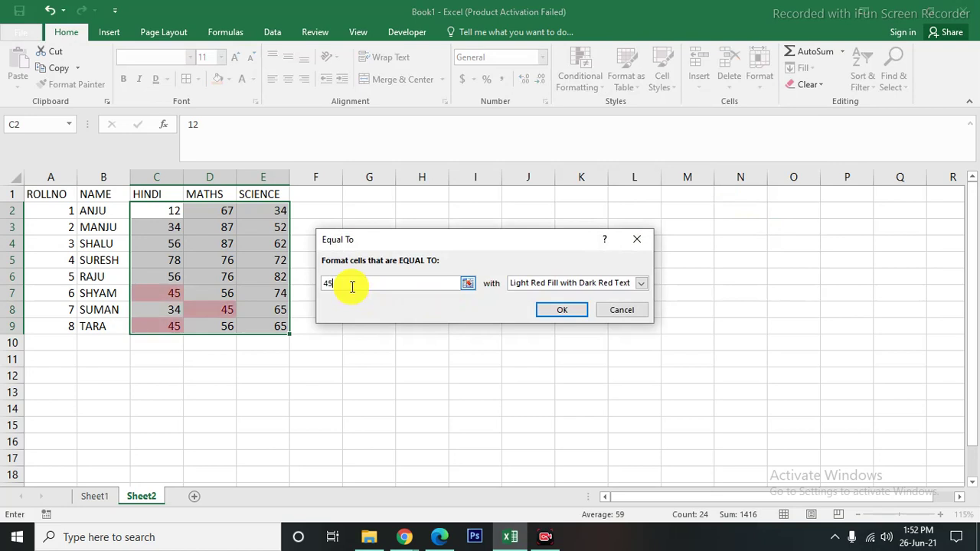
pyautogui.click(570, 311)
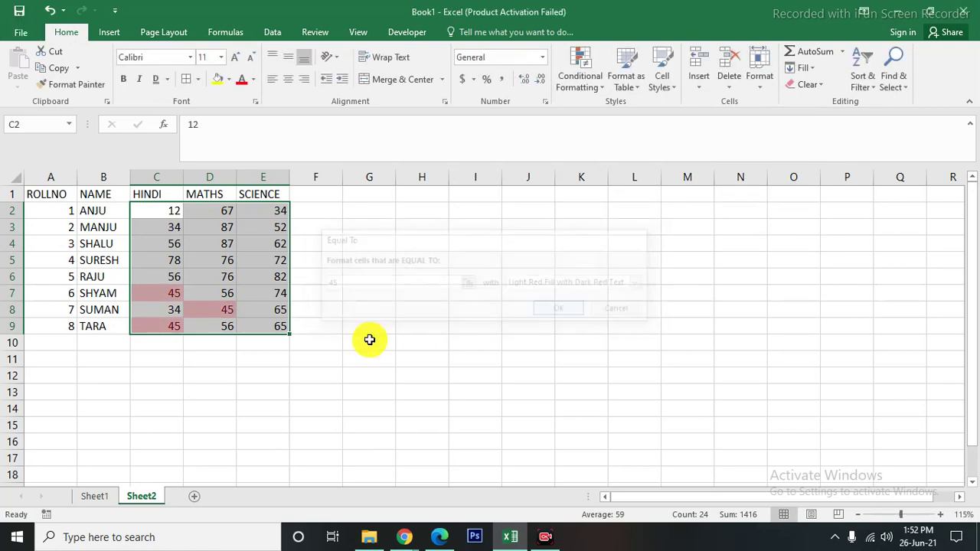
pyautogui.click(228, 371)
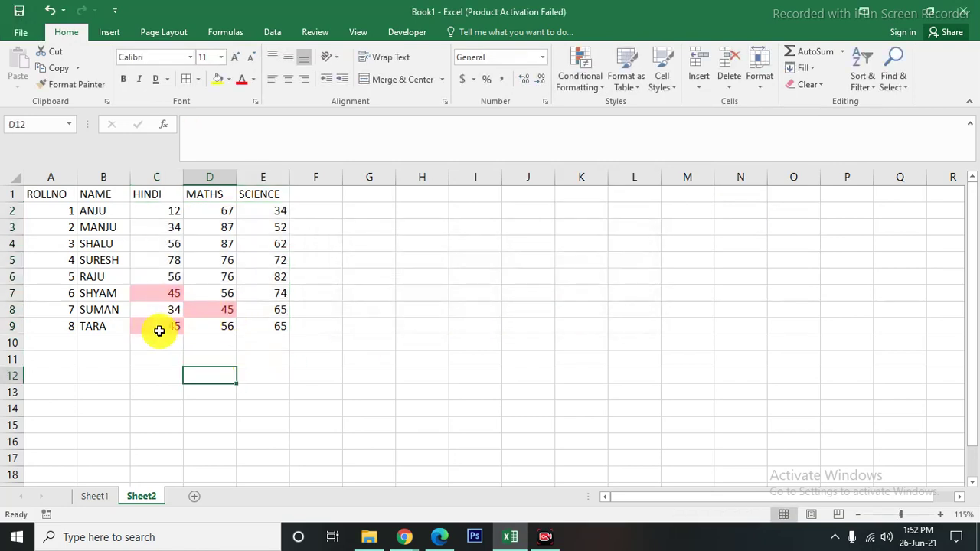
pyautogui.click(161, 211)
pyautogui.moveTo(190, 226); pyautogui.dragTo(286, 322)
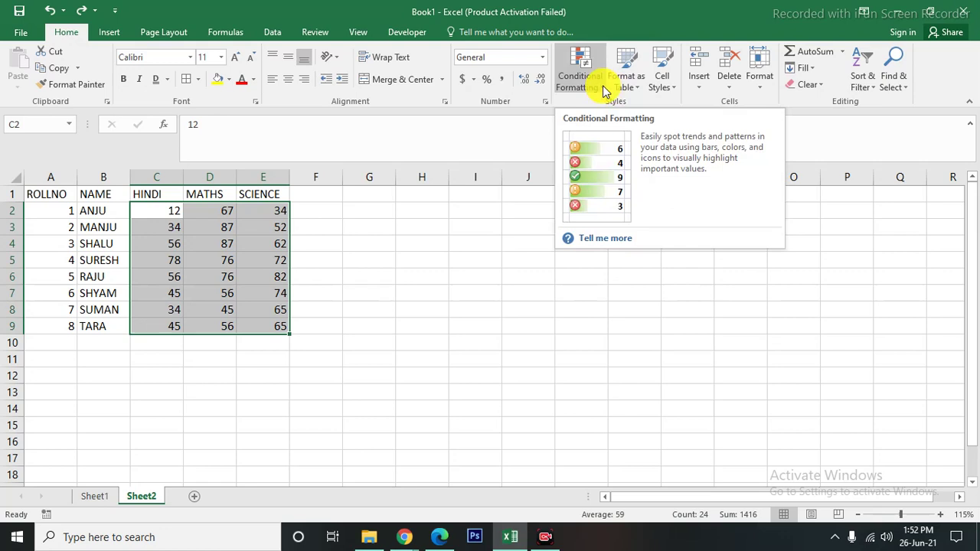
# - Apply a Text that Contains 78 light red highlight to the marks
pyautogui.click(603, 85)
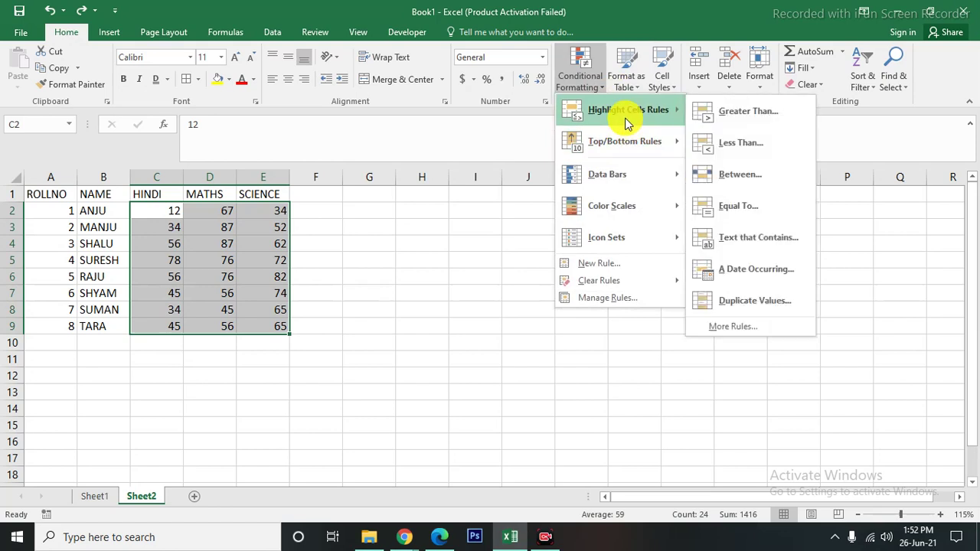
pyautogui.moveTo(624, 109)
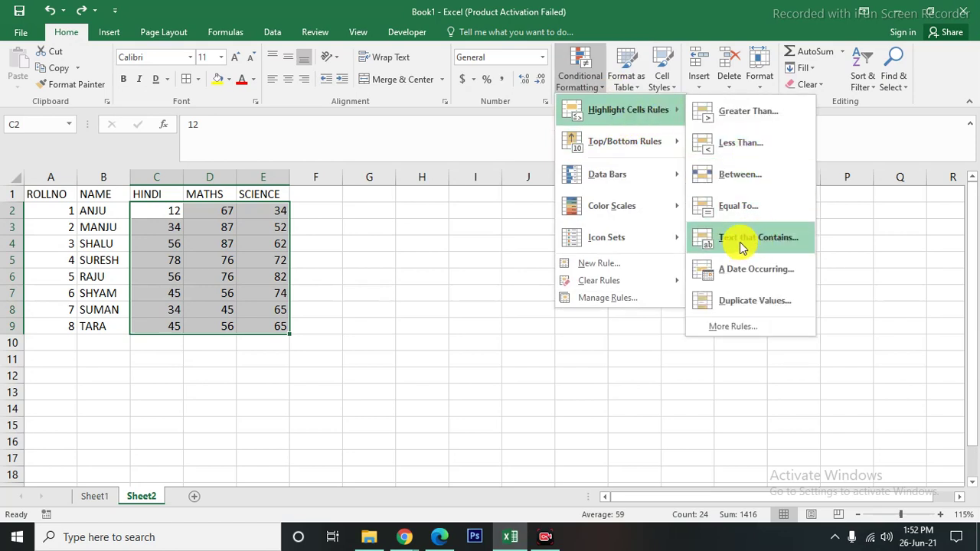
pyautogui.click(741, 247)
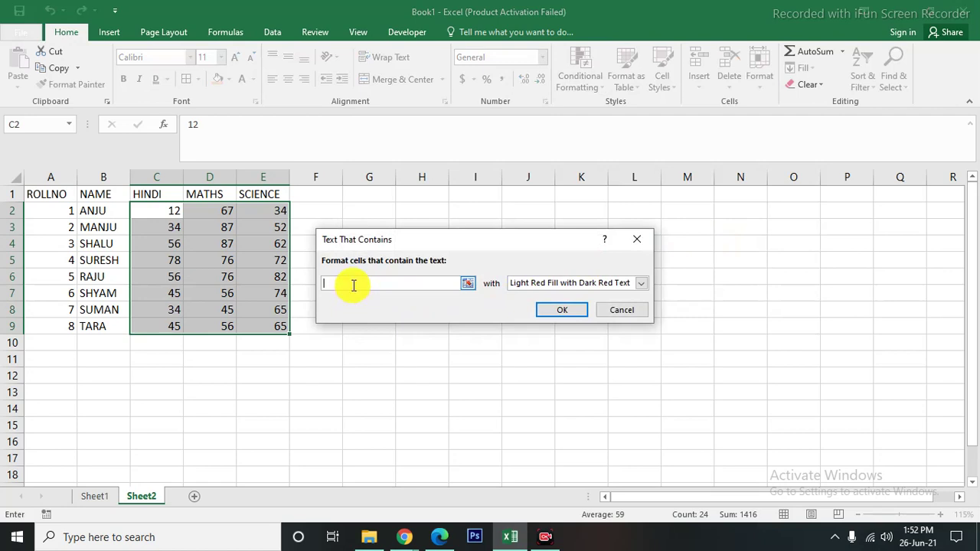
pyautogui.write('78')
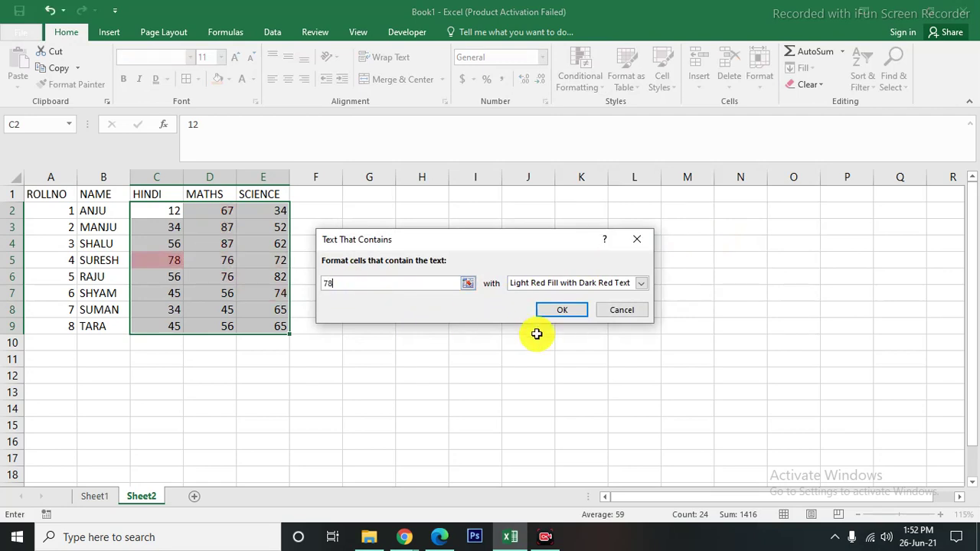
pyautogui.click(561, 310)
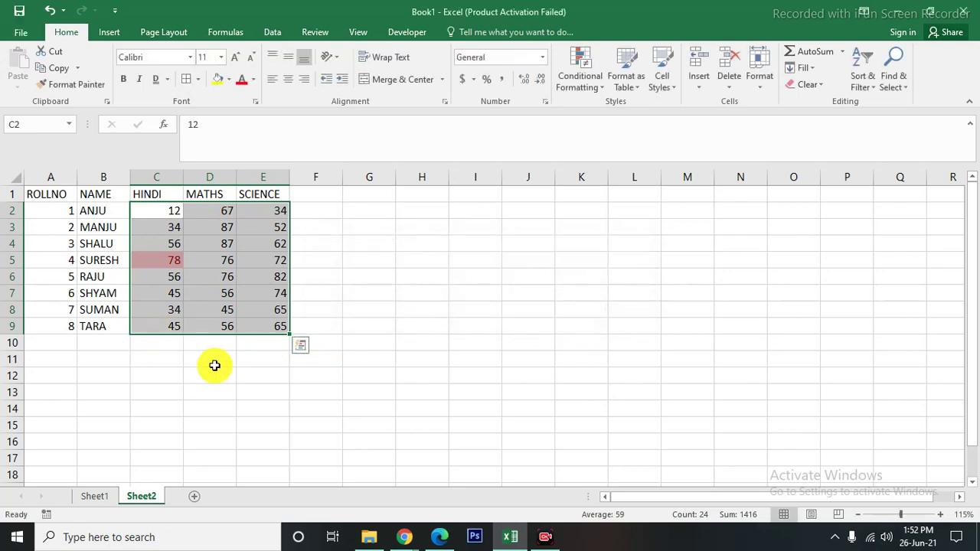
pyautogui.click(212, 372)
# - Highlight names containing ANJU across B2:E9, then undo the text highlights
pyautogui.moveTo(92, 212)
pyautogui.mouseDown()
pyautogui.moveTo(102, 298)
pyautogui.moveTo(279, 326)
pyautogui.mouseUp()
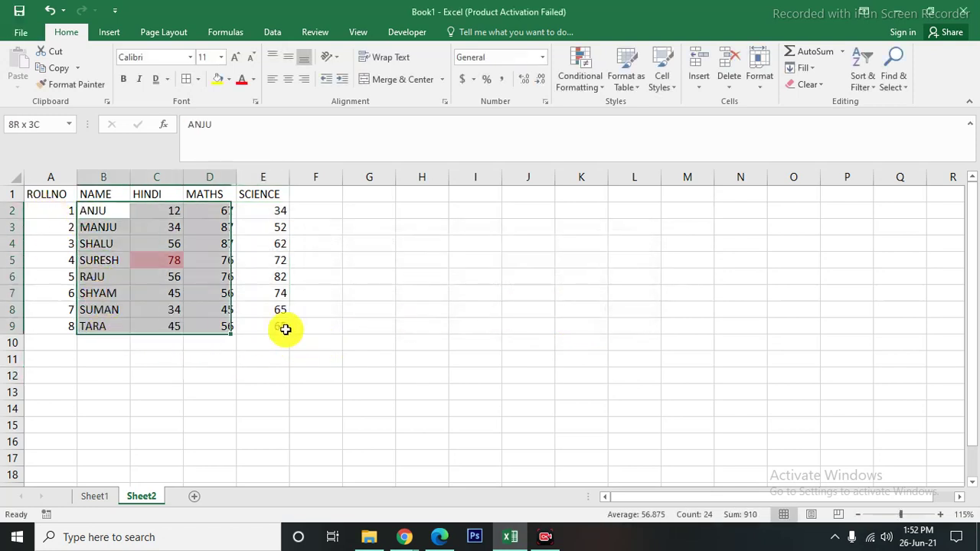
pyautogui.click(579, 77)
pyautogui.moveTo(628, 110)
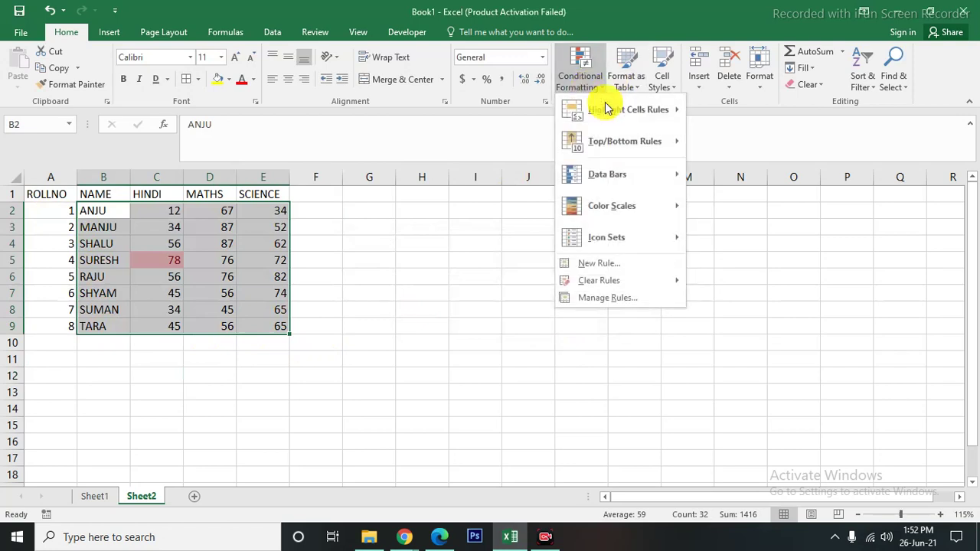
pyautogui.click(730, 243)
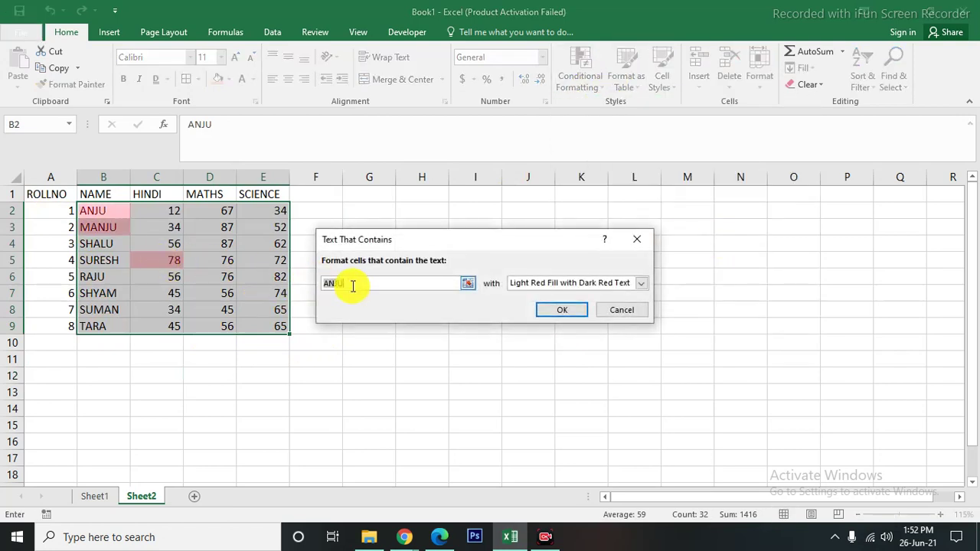
pyautogui.moveTo(322, 283); pyautogui.dragTo(363, 295)
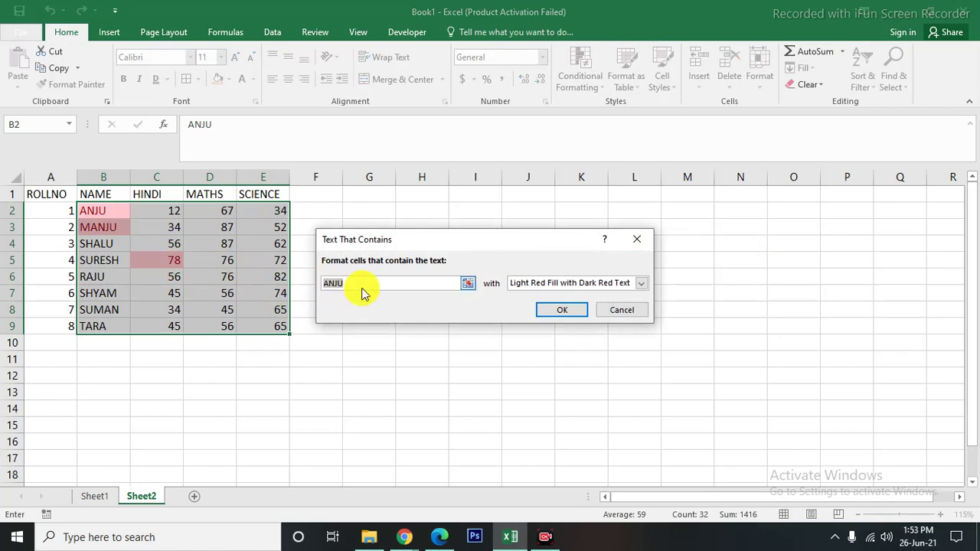
pyautogui.click(561, 310)
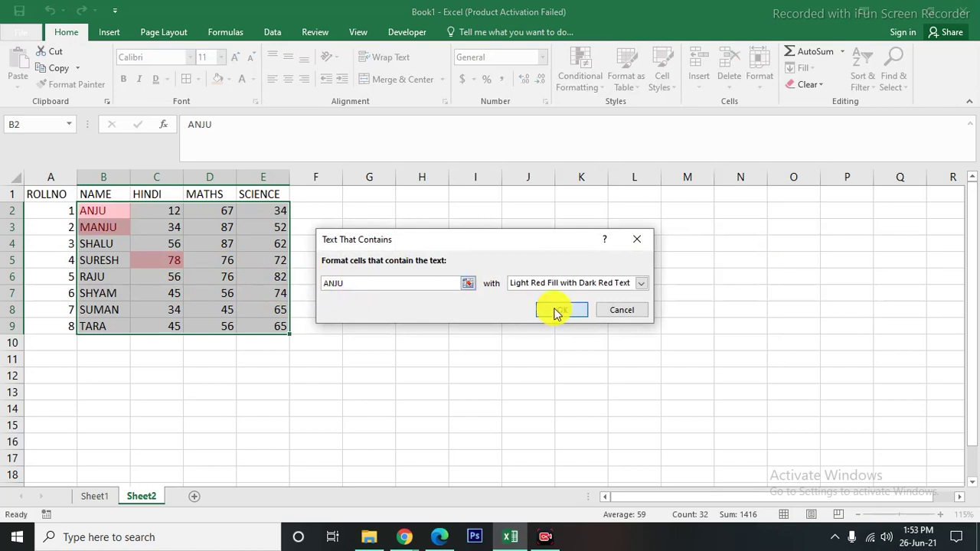
pyautogui.click(488, 345)
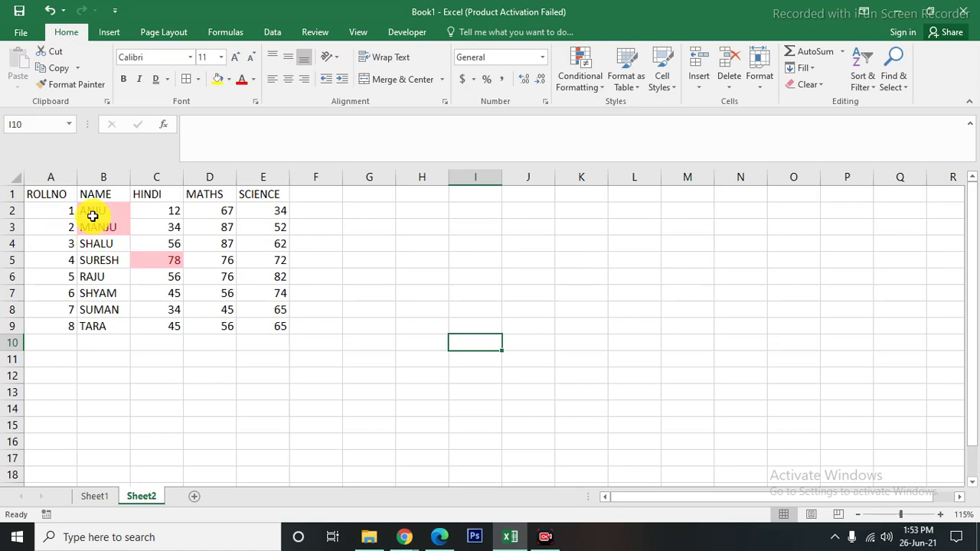
pyautogui.hotkey('ctrl', 'z')
pyautogui.hotkey('ctrl', 'z')
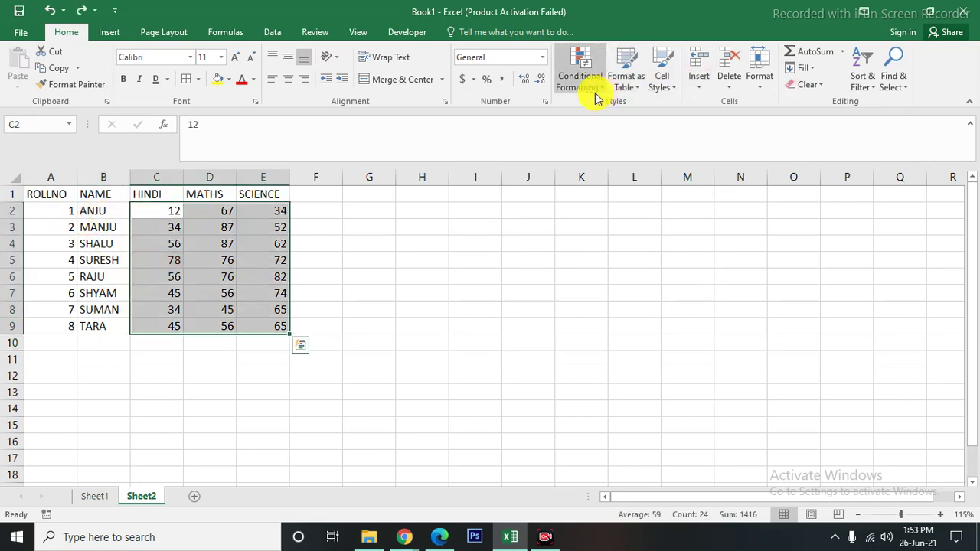
# - Apply an A Date Occurring rule set to Yesterday, then reopen Highlight Cells Rules
pyautogui.click(597, 97)
pyautogui.moveTo(626, 110)
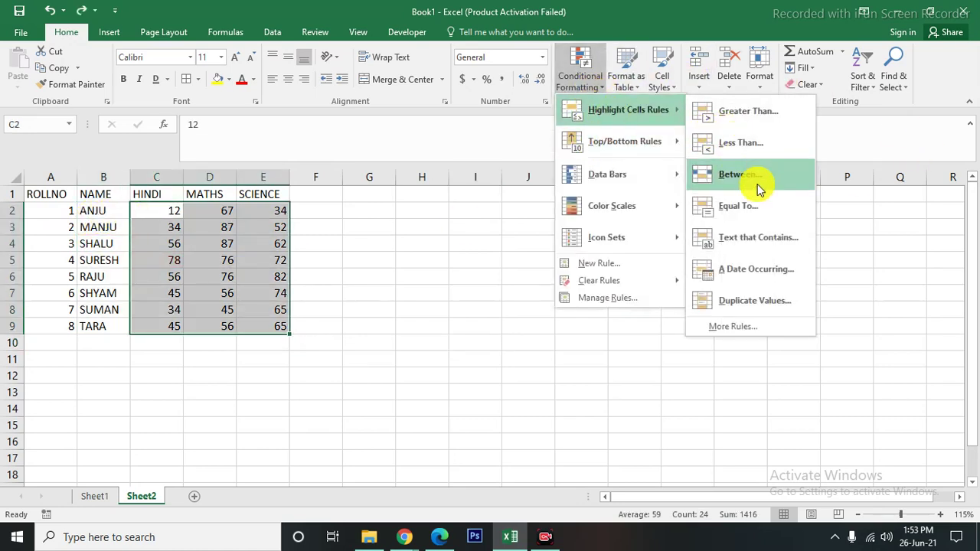
pyautogui.click(766, 277)
pyautogui.click(436, 270)
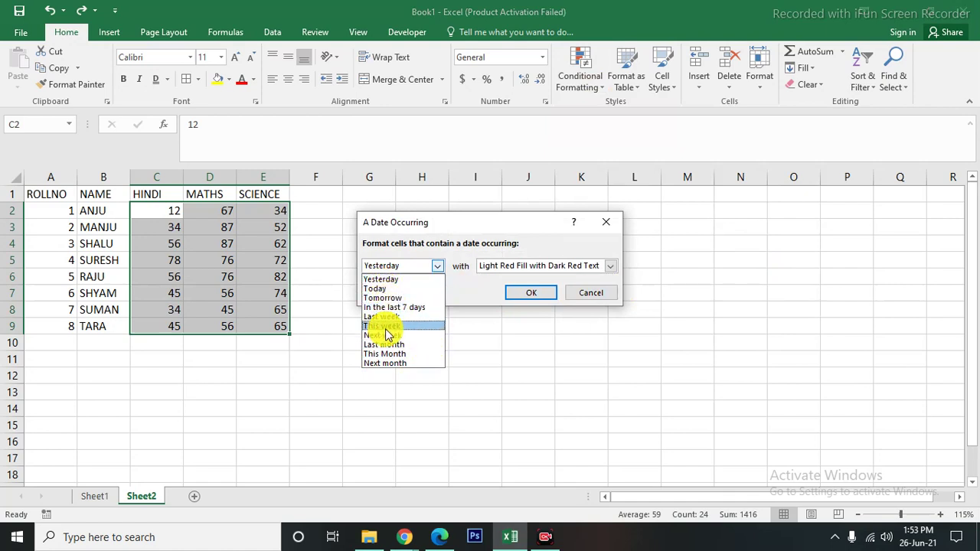
pyautogui.click(513, 293)
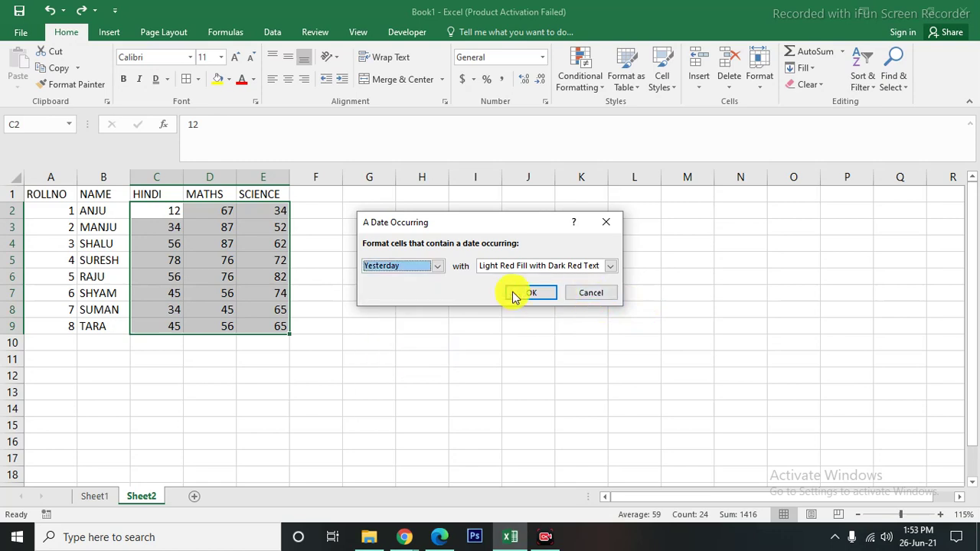
pyautogui.click(595, 297)
pyautogui.click(438, 292)
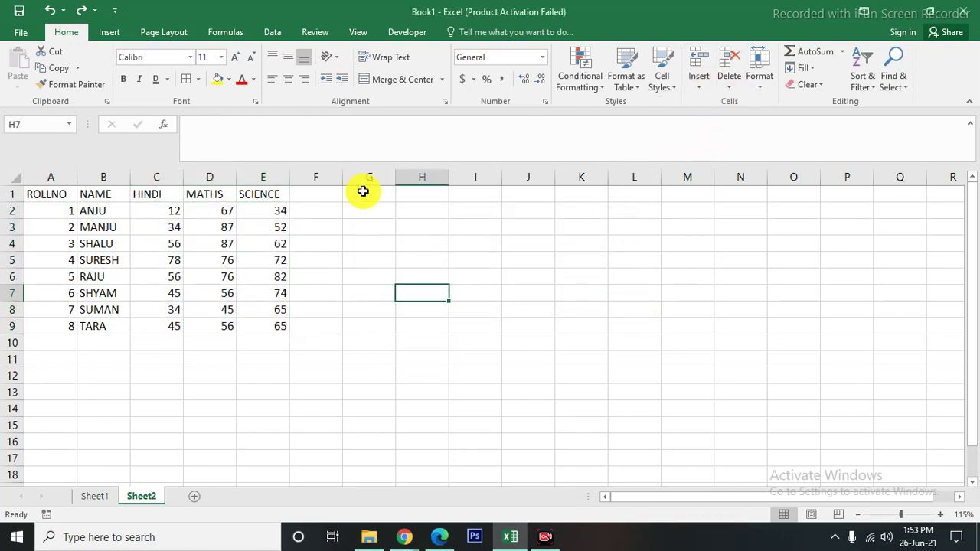
pyautogui.click(590, 90)
pyautogui.moveTo(626, 110)
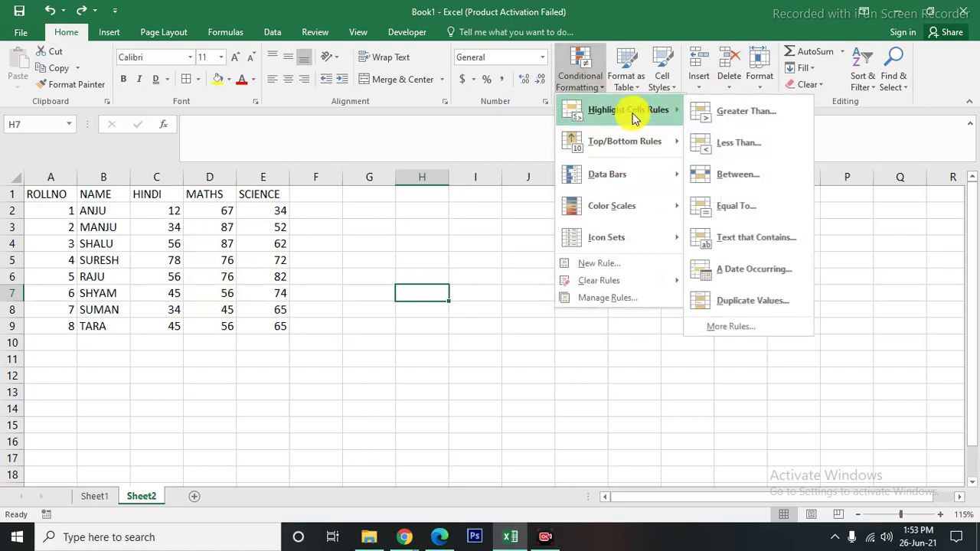
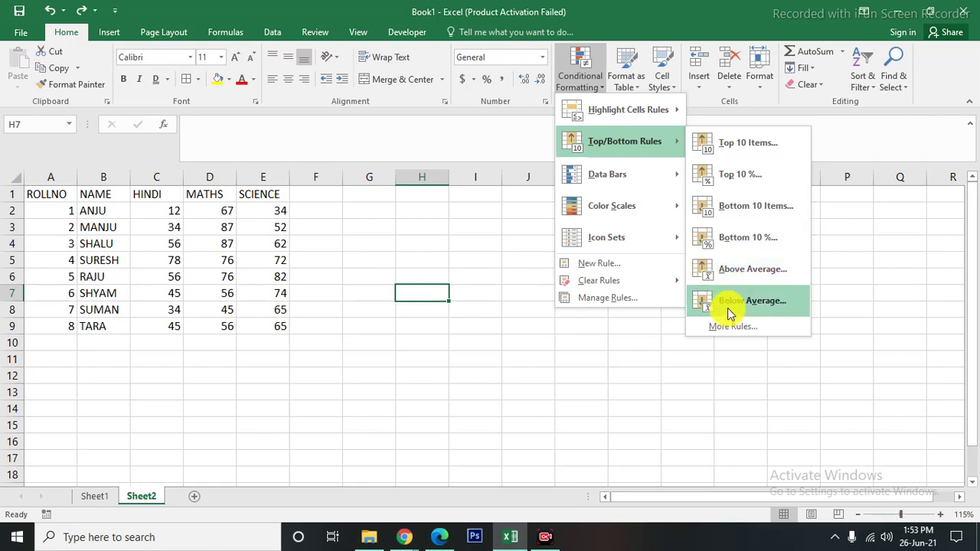
# - Highlight the marks in C2:E9 with a Top 10 Items conditional formatting rule
pyautogui.click(470, 334)
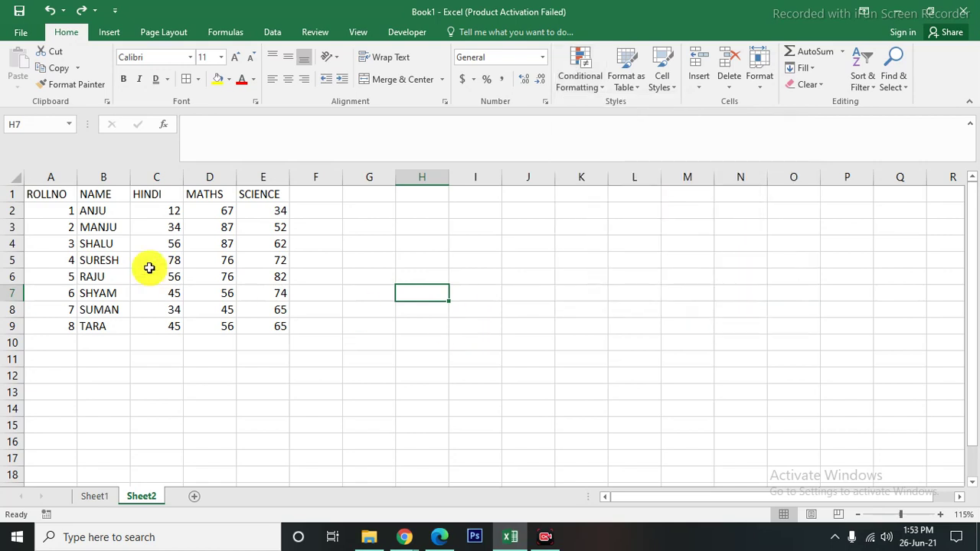
pyautogui.moveTo(153, 210); pyautogui.dragTo(268, 327)
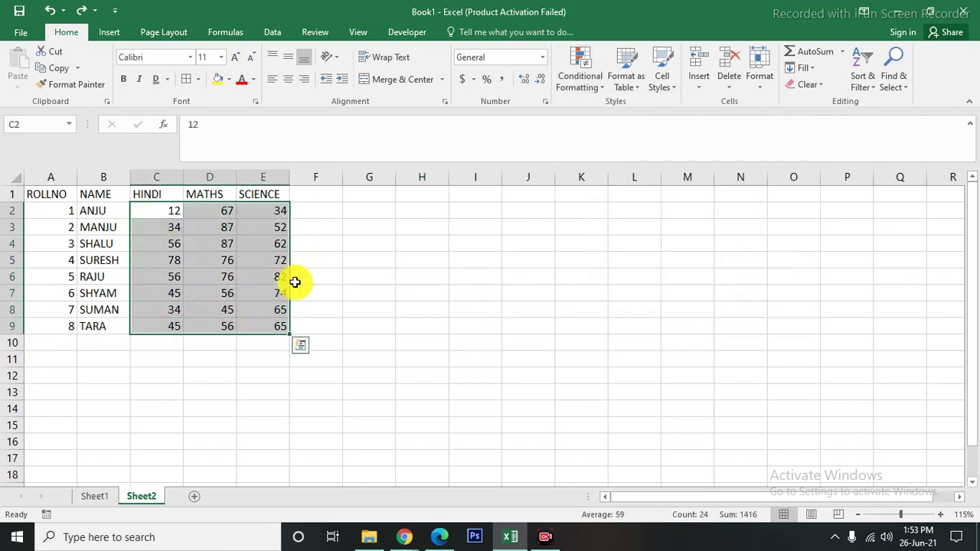
pyautogui.click(590, 83)
pyautogui.moveTo(663, 149)
pyautogui.click(747, 143)
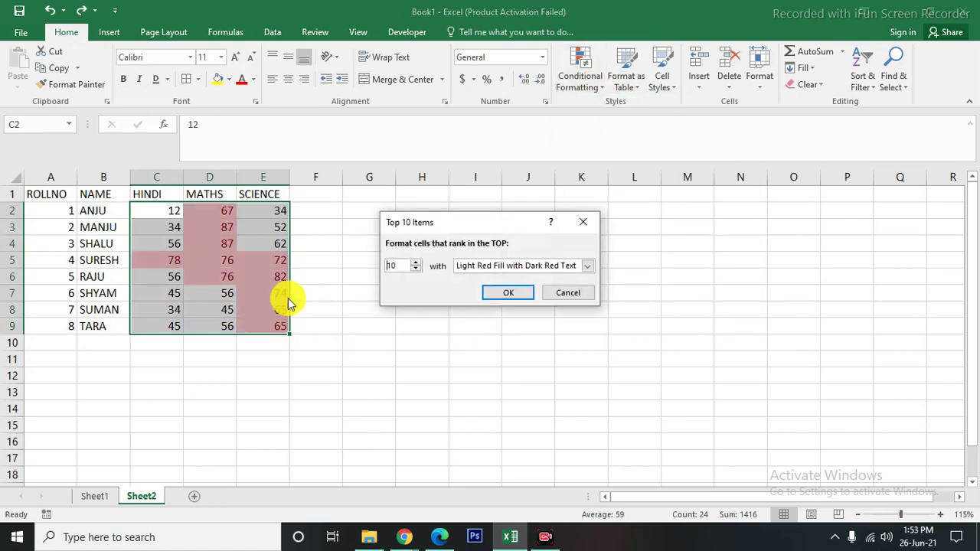
pyautogui.click(510, 297)
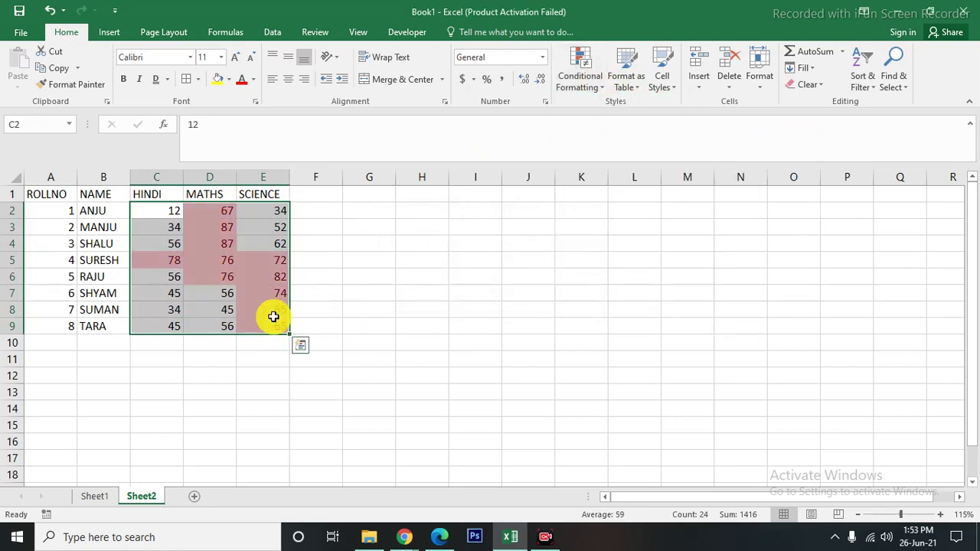
pyautogui.click(219, 310)
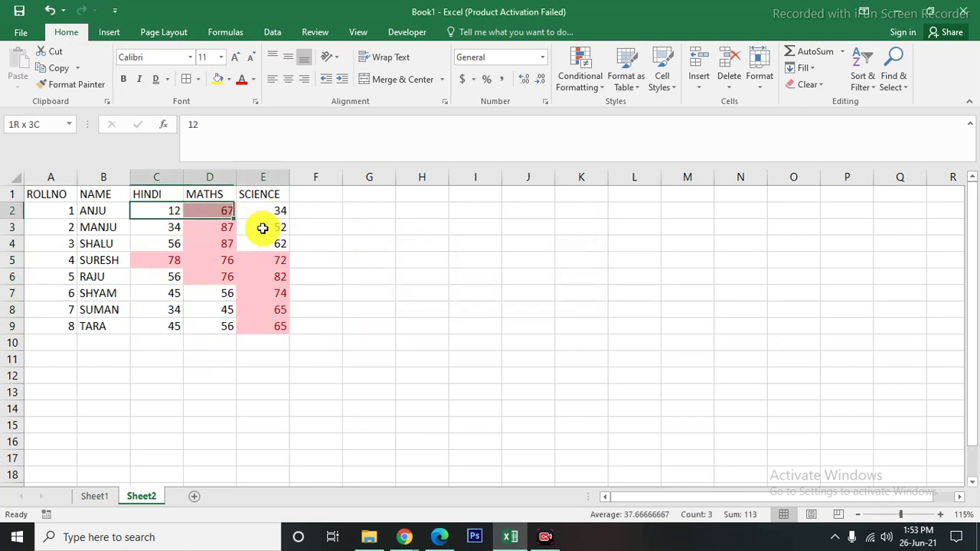
# - Try a lower rank count in Top 10 Items, cancel it, and undo the top 10 highlighting
pyautogui.moveTo(147, 208); pyautogui.dragTo(277, 319)
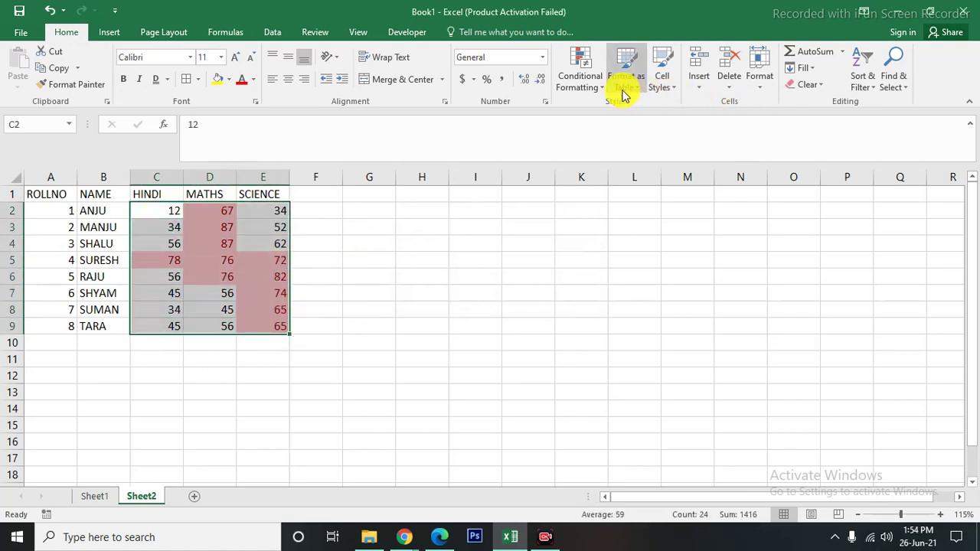
pyautogui.click(585, 86)
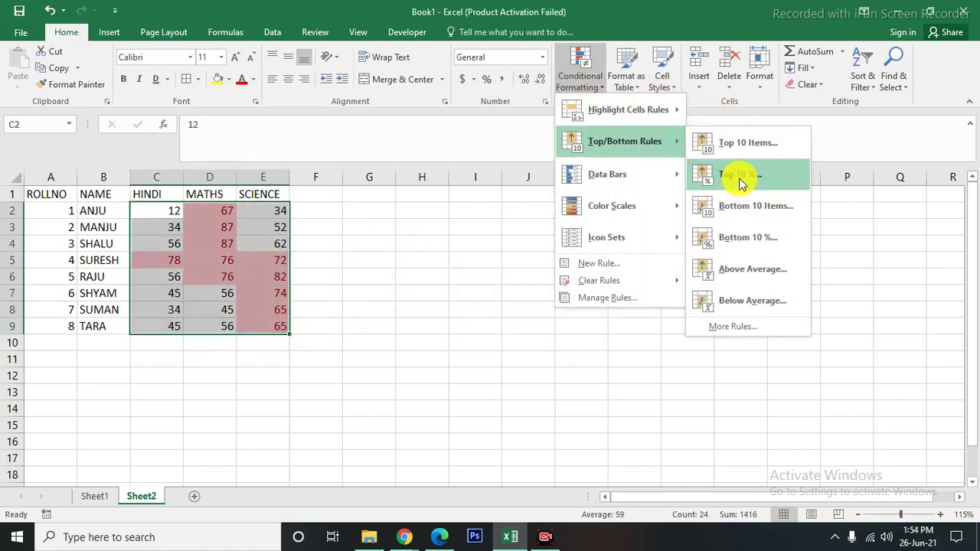
pyautogui.click(731, 138)
pyautogui.moveTo(404, 266); pyautogui.dragTo(361, 266)
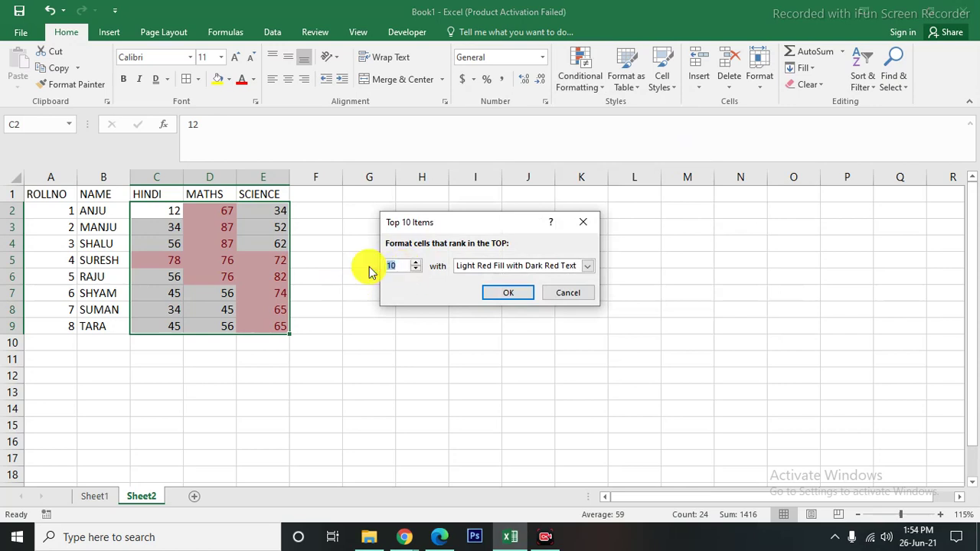
pyautogui.write('5')
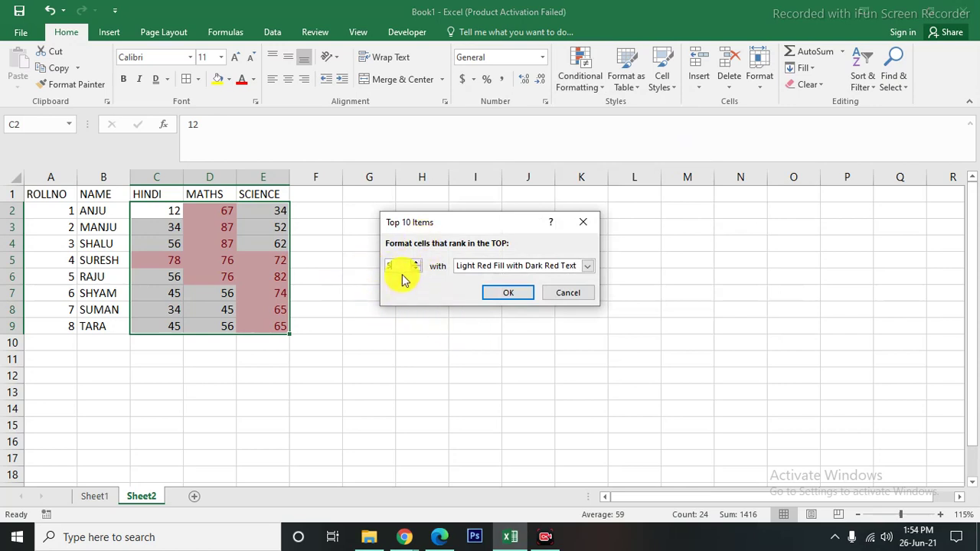
pyautogui.click(416, 269)
pyautogui.click(416, 269)
pyautogui.click(415, 270)
pyautogui.click(416, 269)
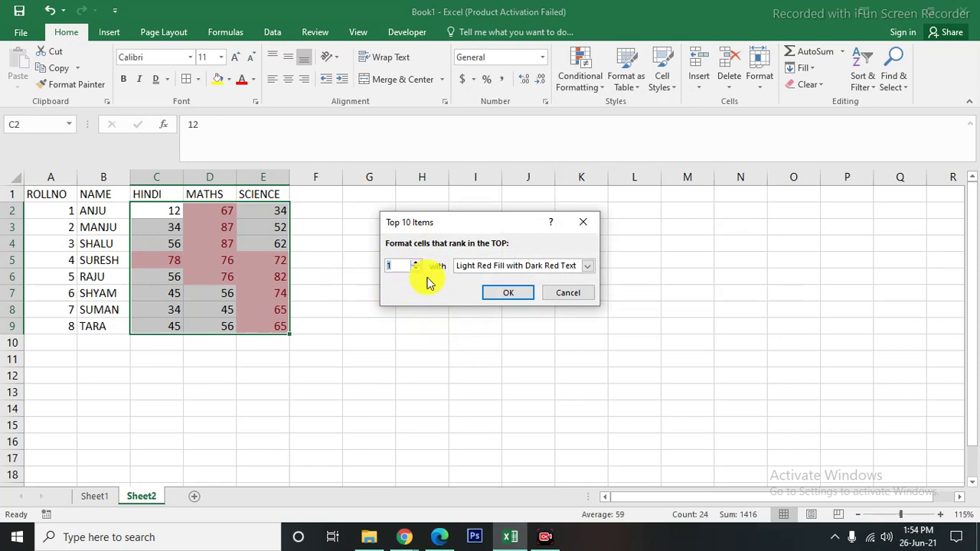
pyautogui.click(567, 295)
pyautogui.hotkey('ctrl', 'z')
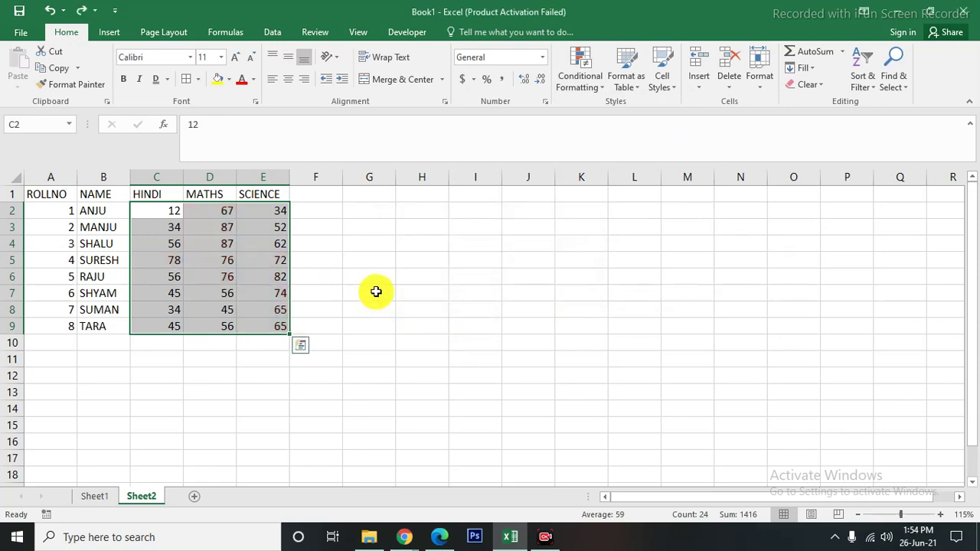
# - Highlight only the top 2 marks, undo it, and glance at the Top/Bottom rules list
pyautogui.click(586, 80)
pyautogui.moveTo(624, 142)
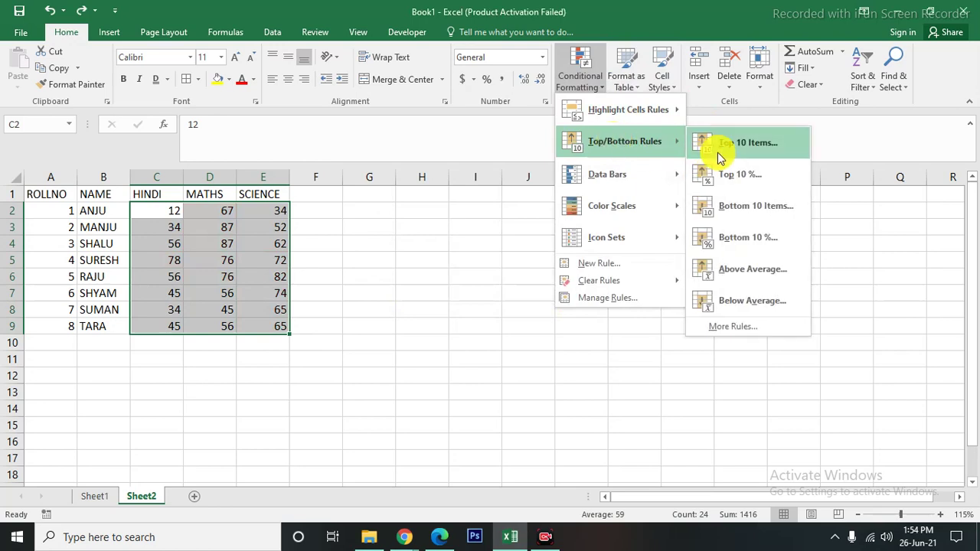
pyautogui.click(724, 143)
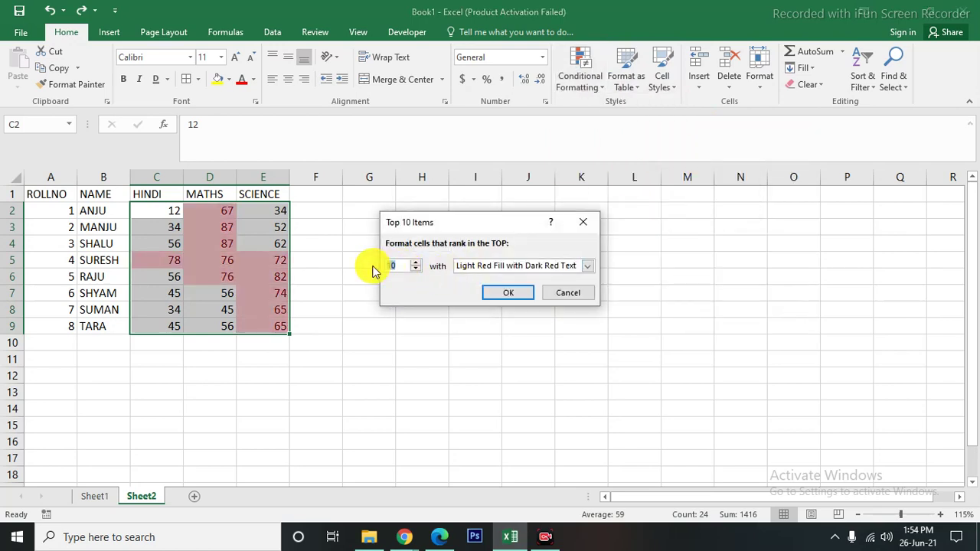
pyautogui.click(415, 269)
pyautogui.click(415, 268)
pyautogui.click(414, 268)
pyautogui.click(415, 269)
pyautogui.click(415, 269)
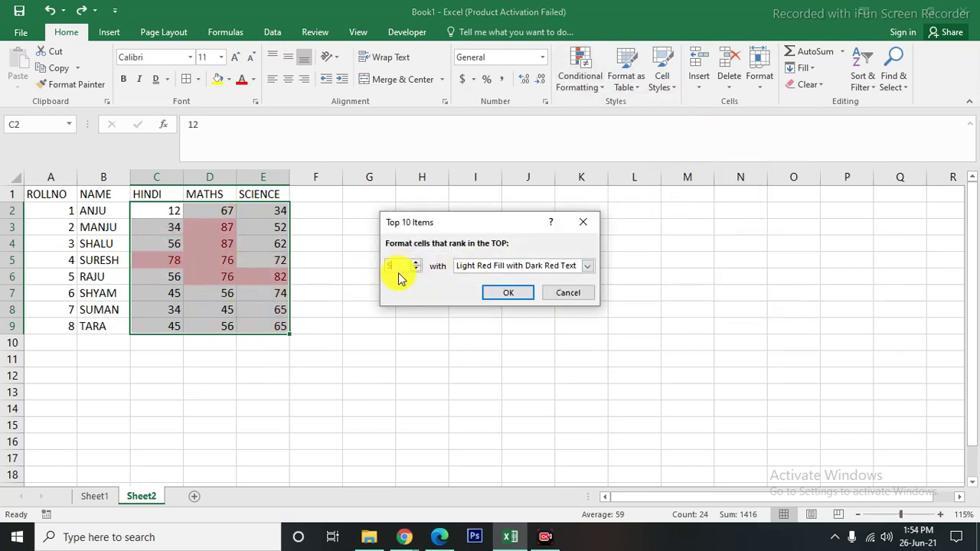
pyautogui.click(415, 268)
pyautogui.click(417, 269)
pyautogui.click(417, 270)
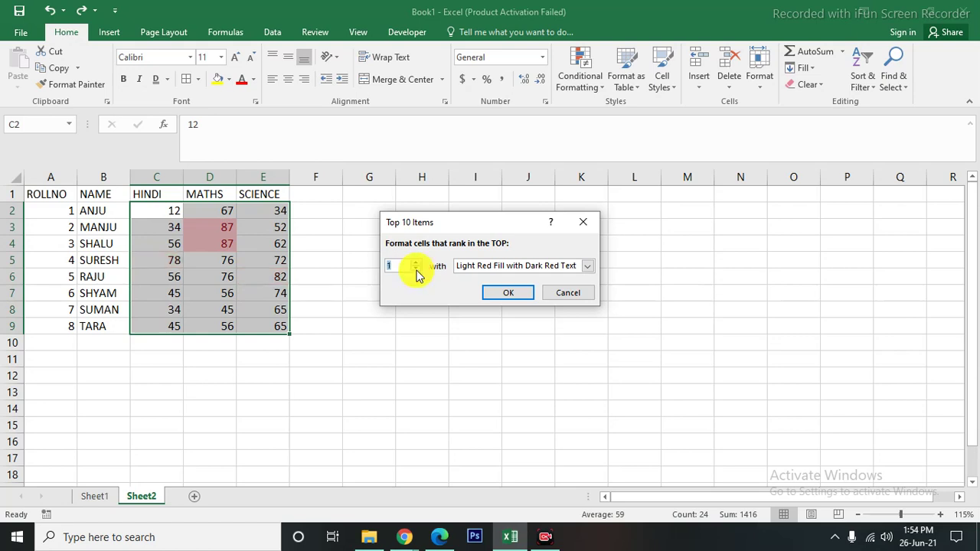
pyautogui.click(513, 302)
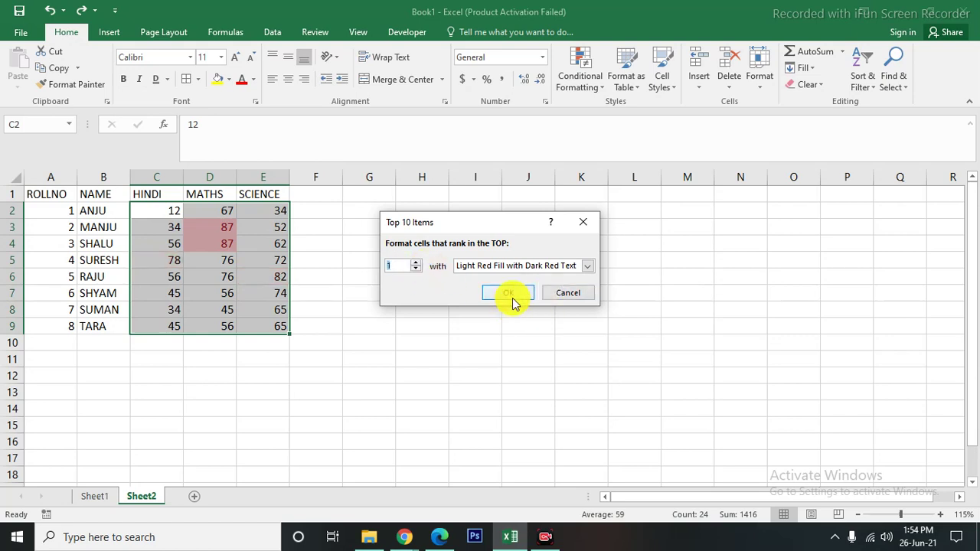
pyautogui.hotkey('ctrl', 'z')
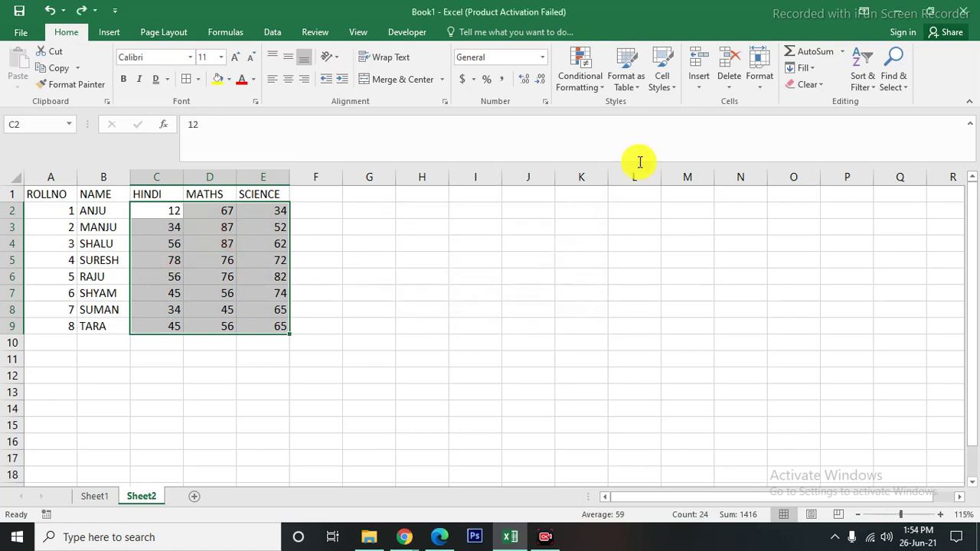
pyautogui.click(582, 82)
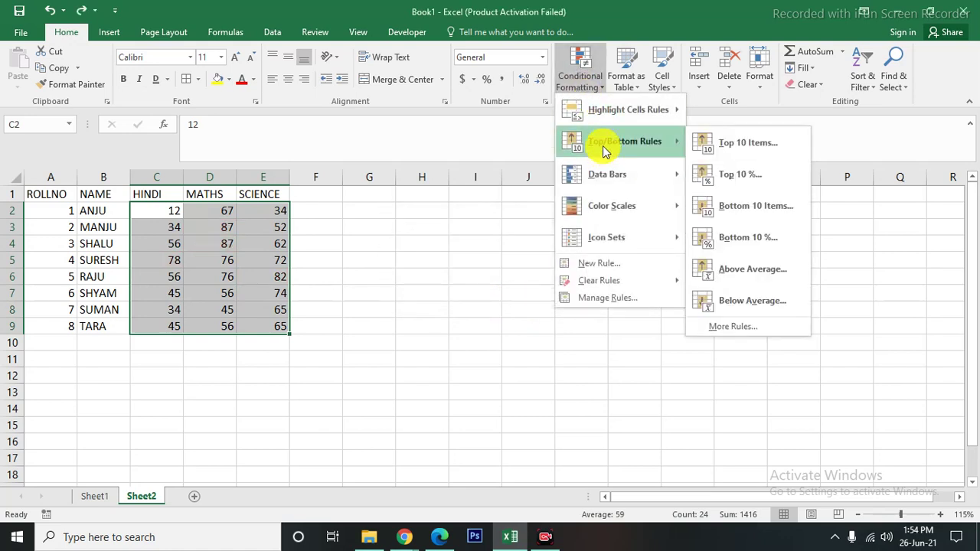
pyautogui.moveTo(624, 141)
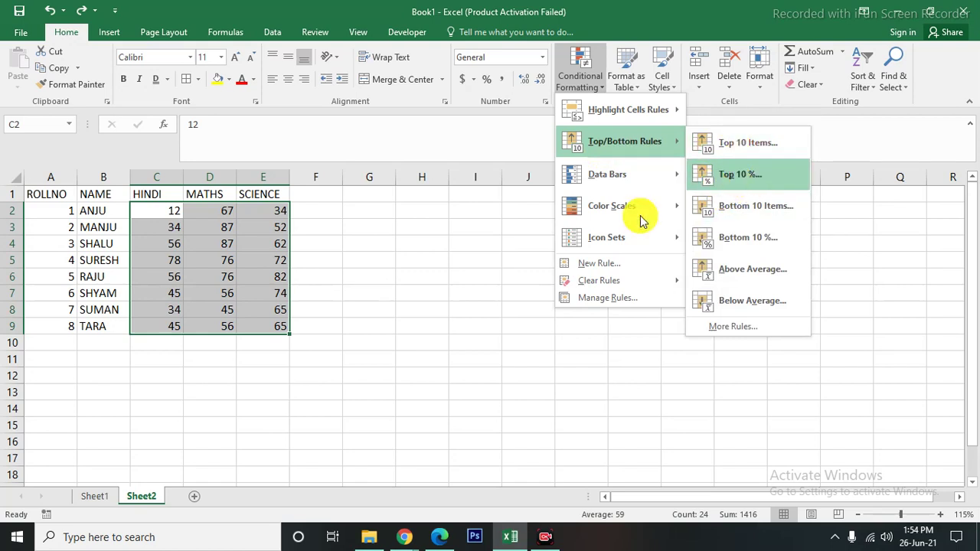
pyautogui.click(386, 304)
# - Add the headings Total in F1 and Percentange in G1
pyautogui.click(314, 197)
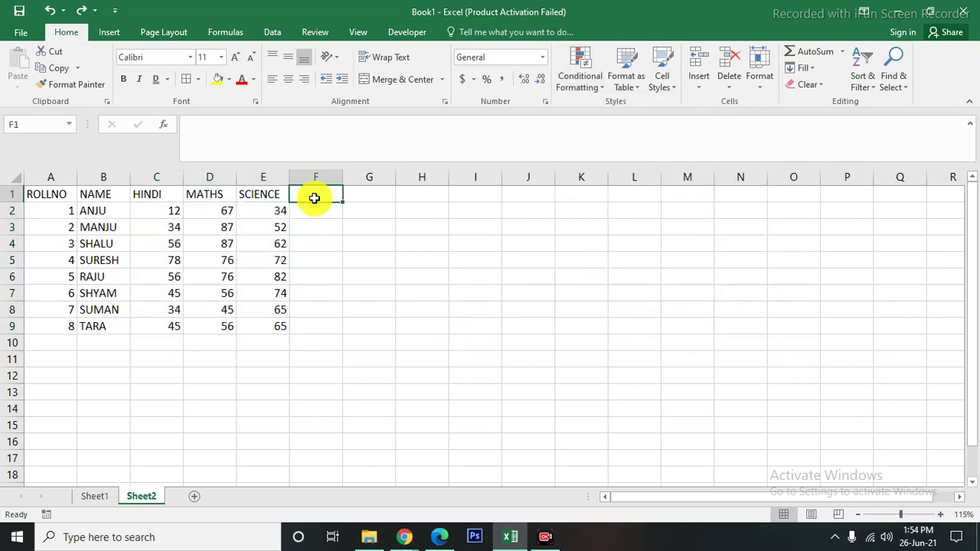
pyautogui.write('tOTAL')
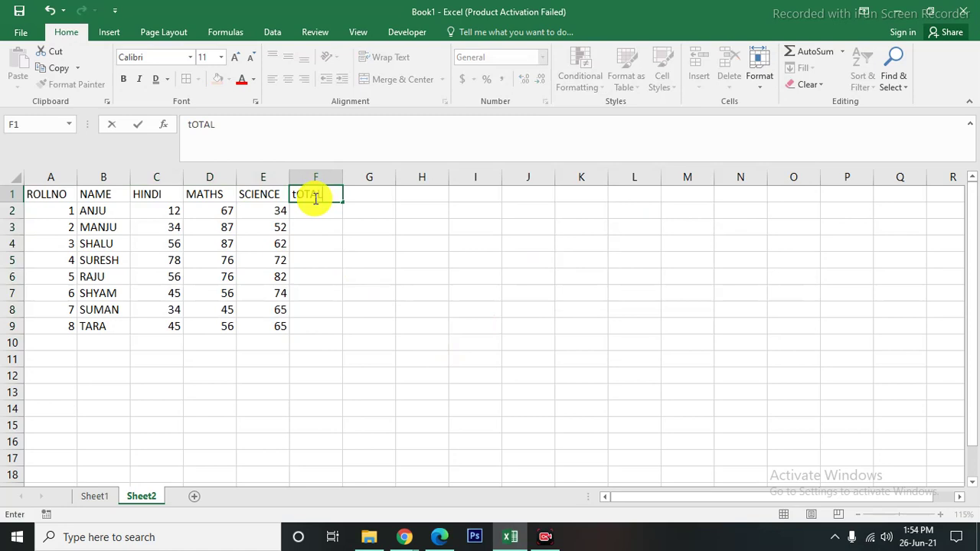
pyautogui.press('Return')
pyautogui.press('Up')
pyautogui.press('Right')
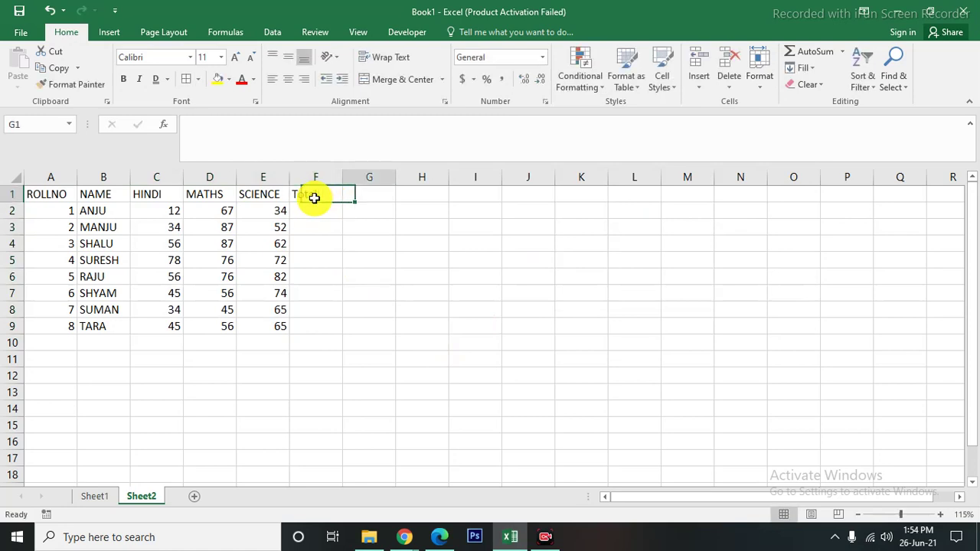
pyautogui.write('Percentang')
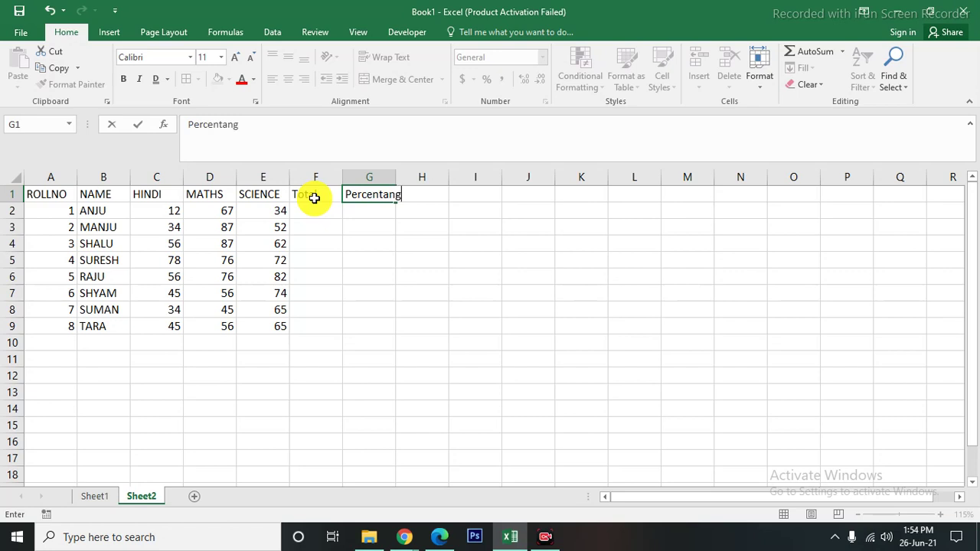
pyautogui.write('e')
pyautogui.press('Return')
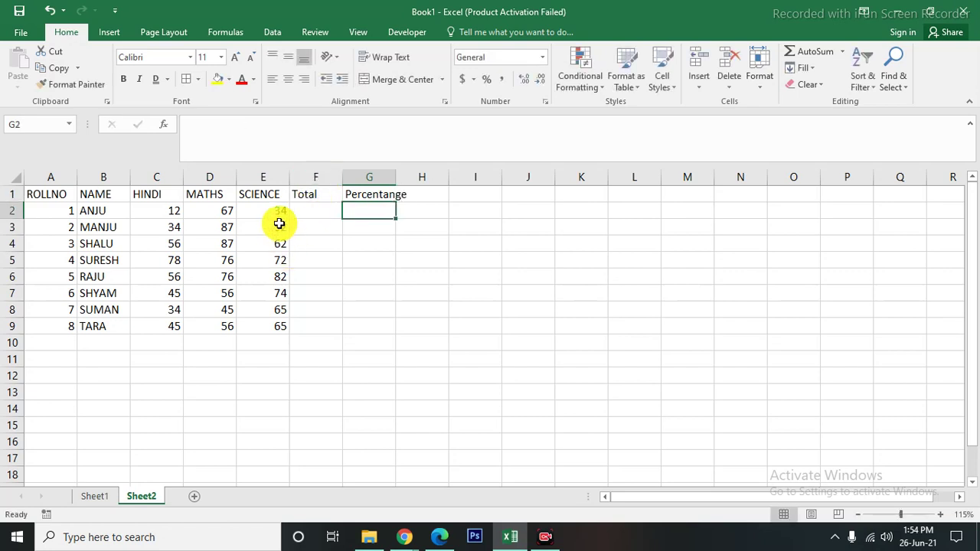
# - Fill Total F2:F9 with the SUM of each student's three subject marks
pyautogui.click(300, 211)
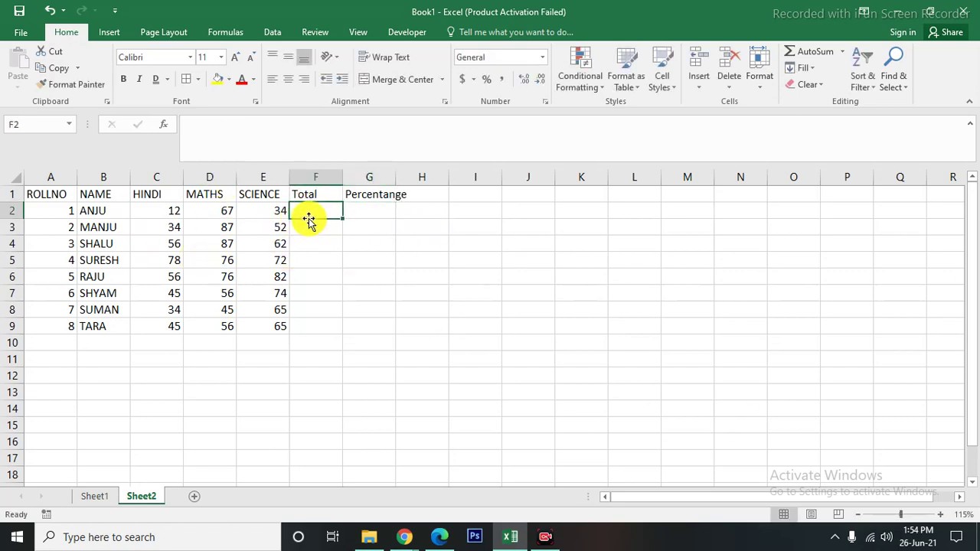
pyautogui.moveTo(163, 210); pyautogui.dragTo(263, 210)
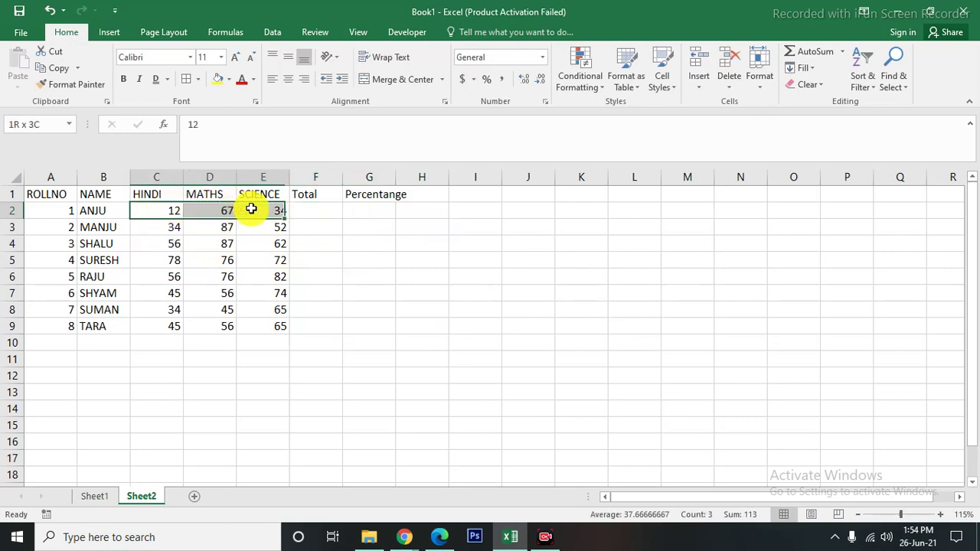
pyautogui.click(841, 52)
pyautogui.click(813, 71)
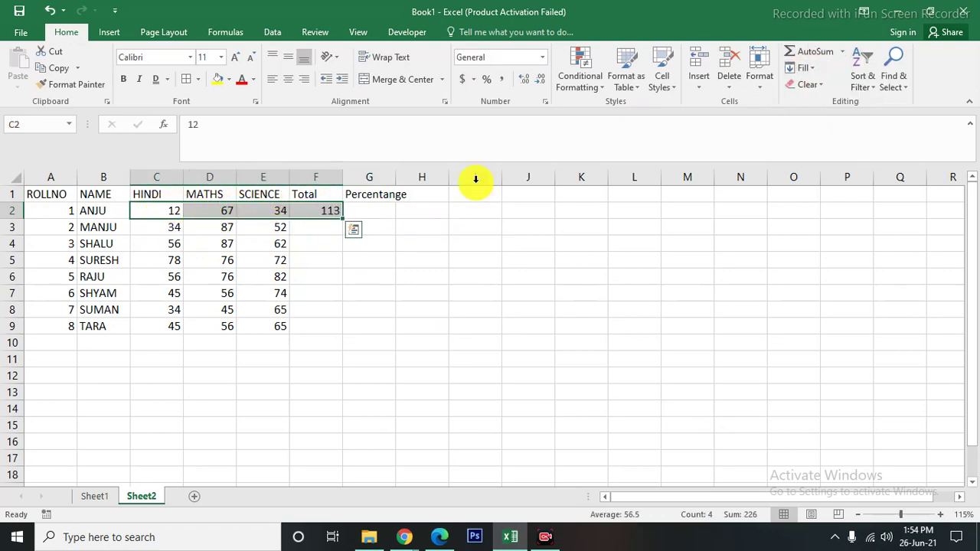
pyautogui.click(390, 262)
pyautogui.click(321, 208)
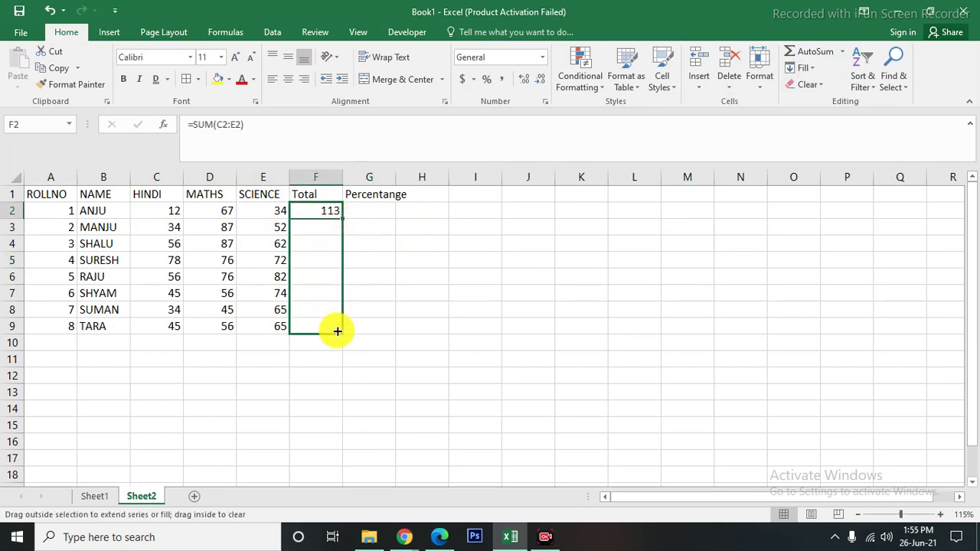
pyautogui.moveTo(341, 219); pyautogui.dragTo(340, 332)
pyautogui.click(379, 208)
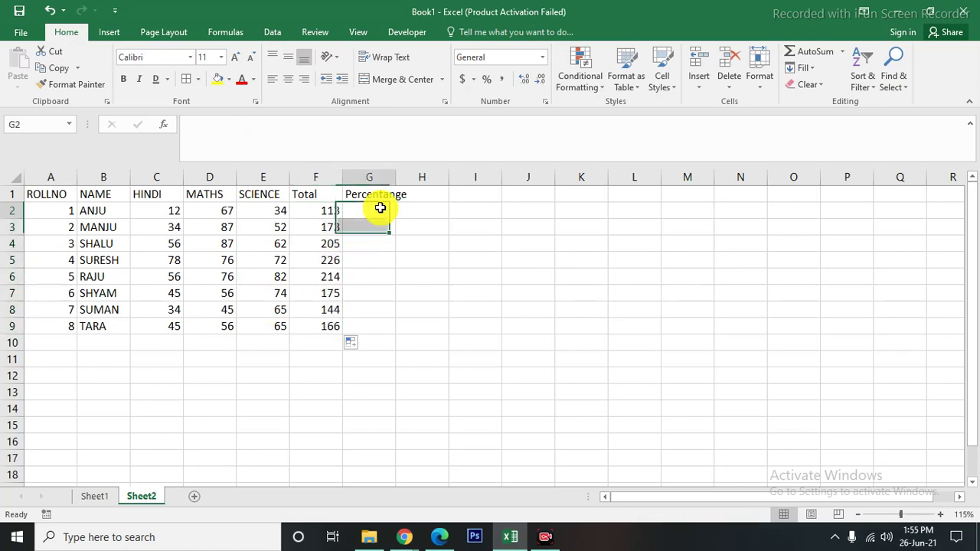
pyautogui.moveTo(157, 208); pyautogui.dragTo(264, 211)
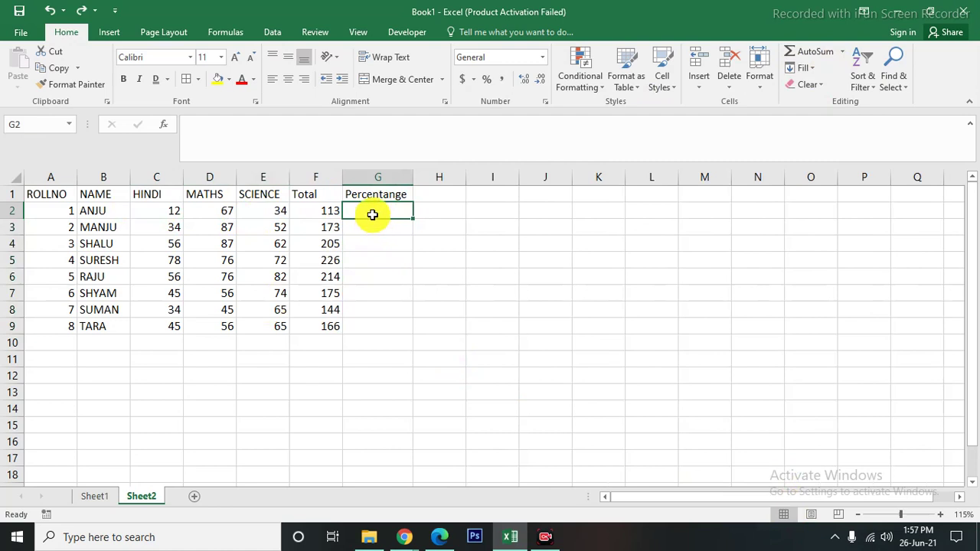
# - Enter =F2/300*100 in G2 and fill it down to G9
pyautogui.write('=')
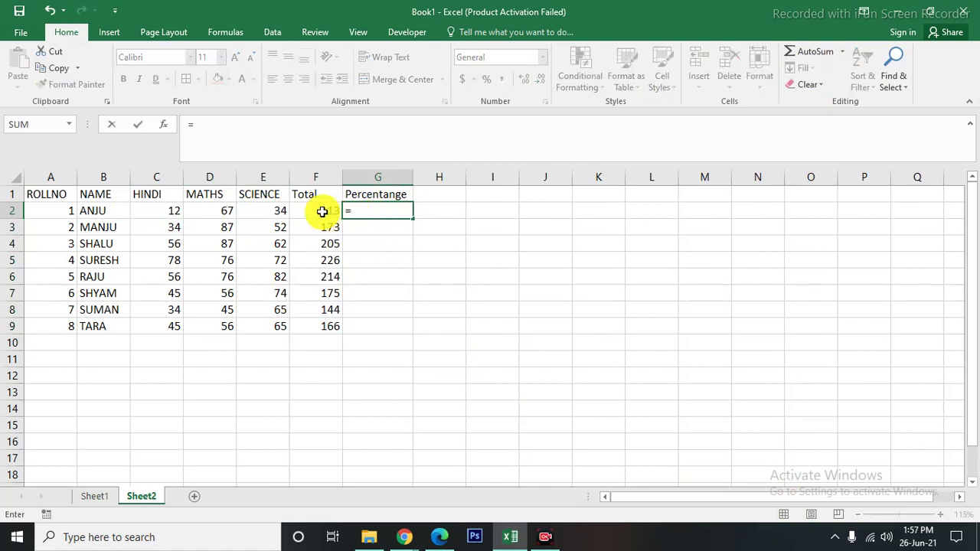
pyautogui.click(320, 207)
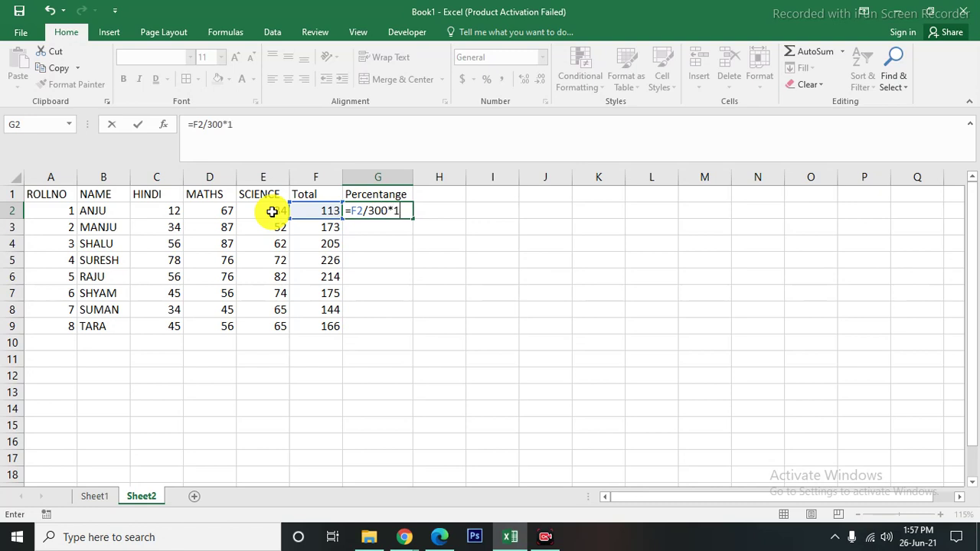
pyautogui.press('Return')
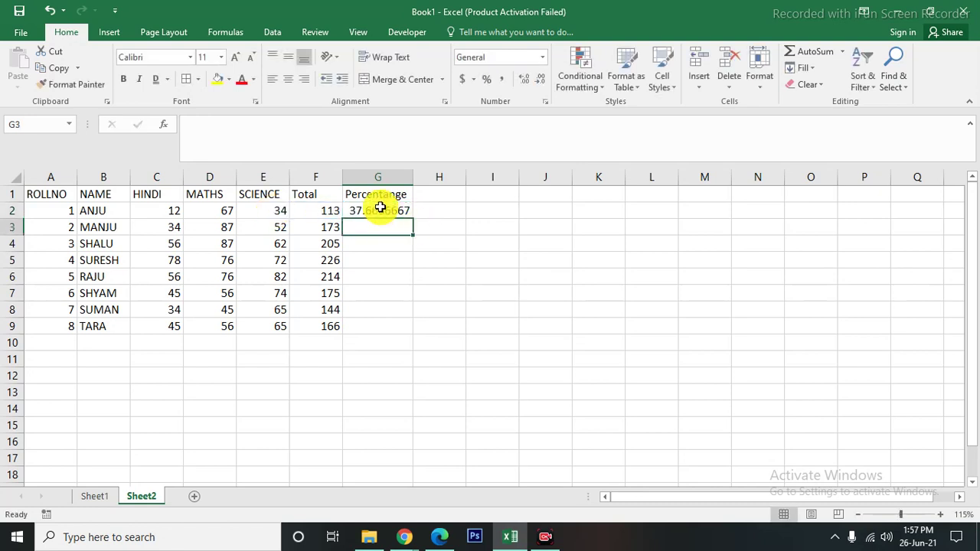
pyautogui.click(386, 215)
pyautogui.moveTo(413, 221); pyautogui.dragTo(402, 335)
pyautogui.click(477, 320)
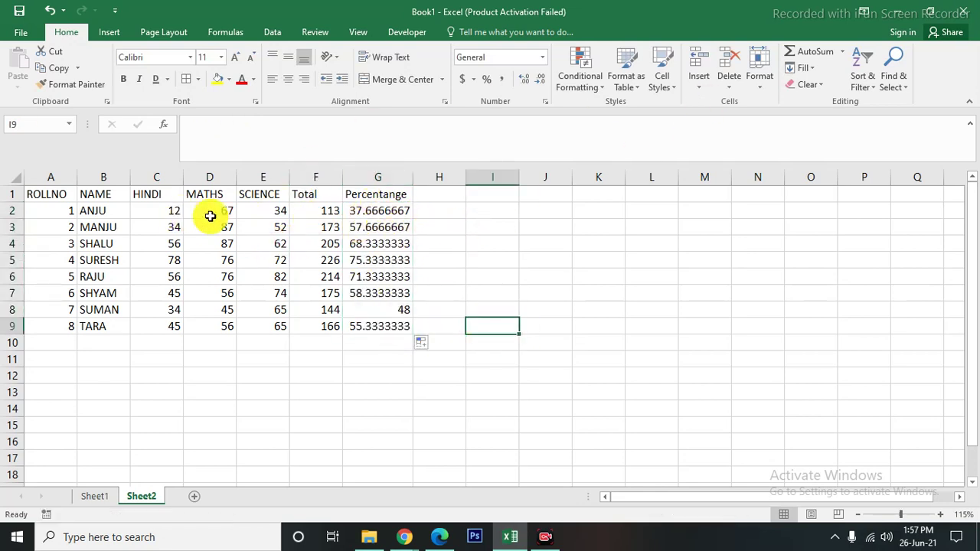
pyautogui.moveTo(368, 209); pyautogui.dragTo(376, 321)
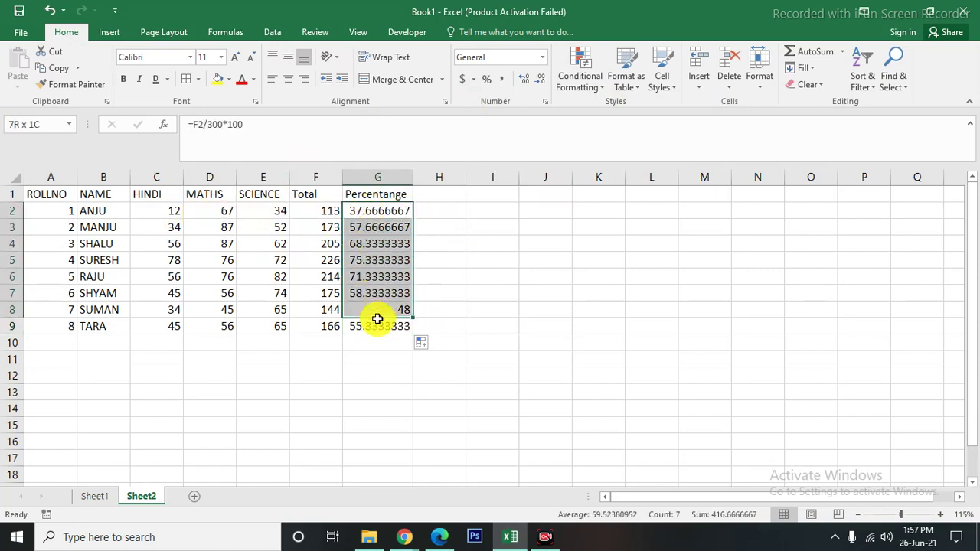
pyautogui.click(598, 80)
pyautogui.moveTo(624, 141)
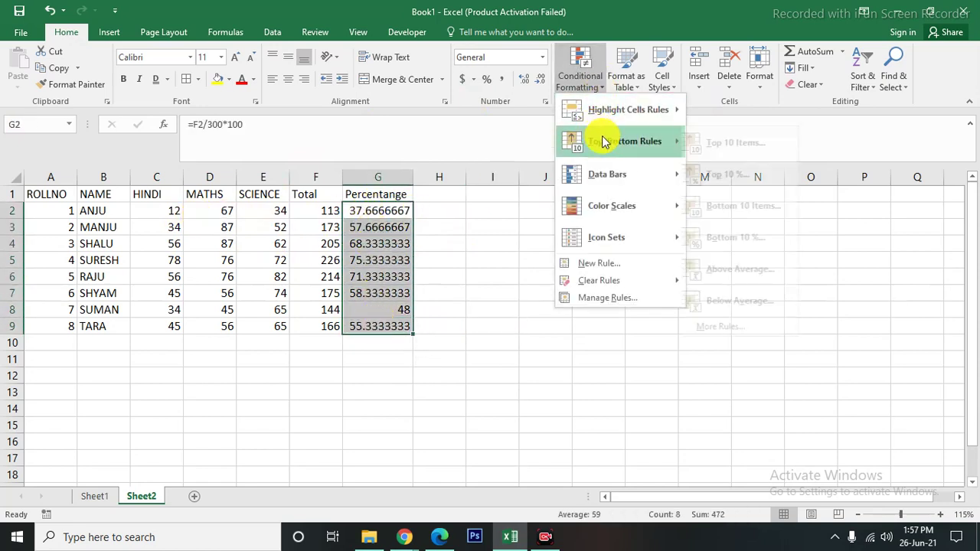
pyautogui.click(741, 181)
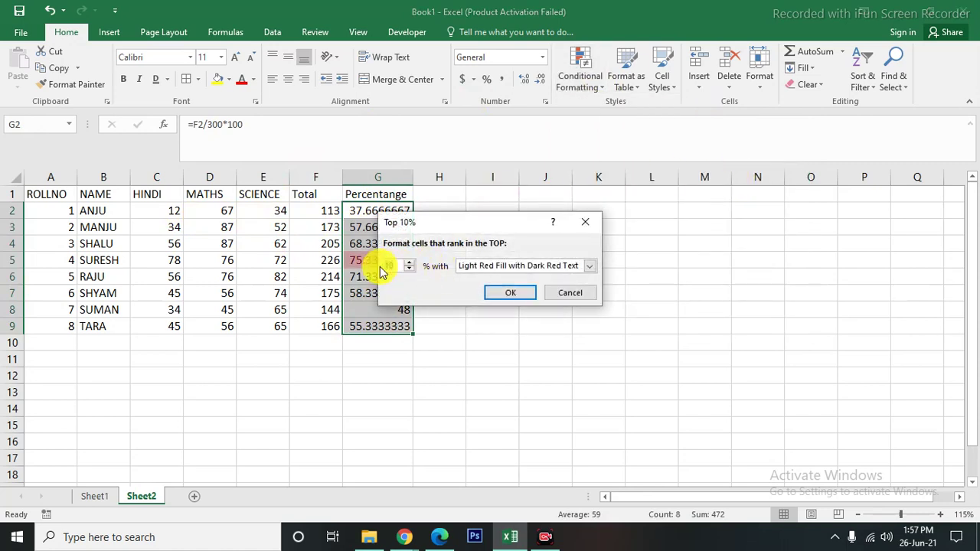
pyautogui.write('5')
pyautogui.write('1')
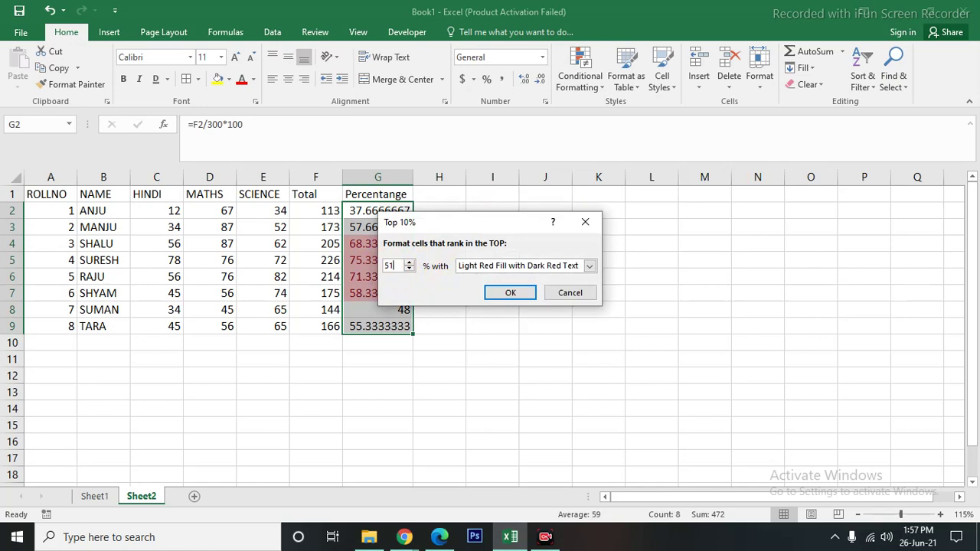
pyautogui.press('BackSpace')
pyautogui.press('BackSpace')
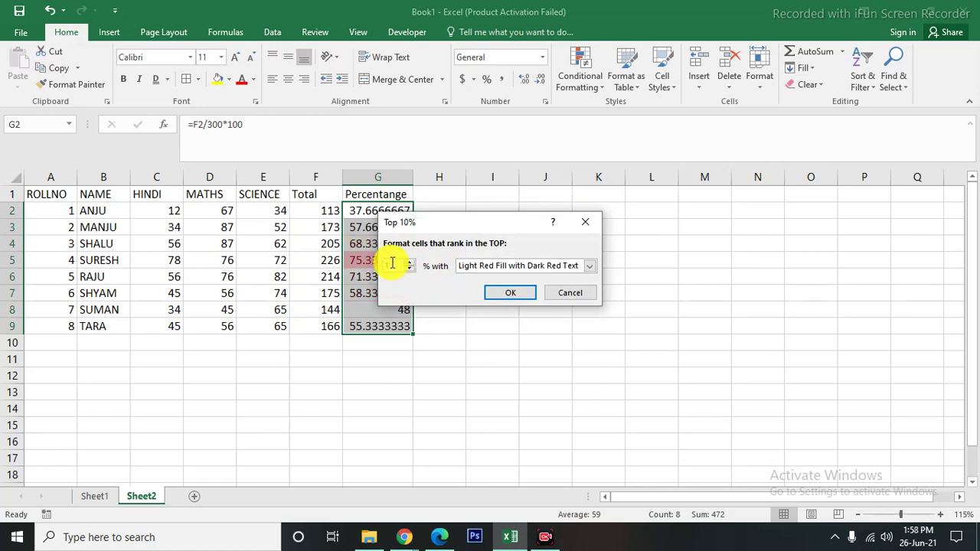
pyautogui.click(510, 294)
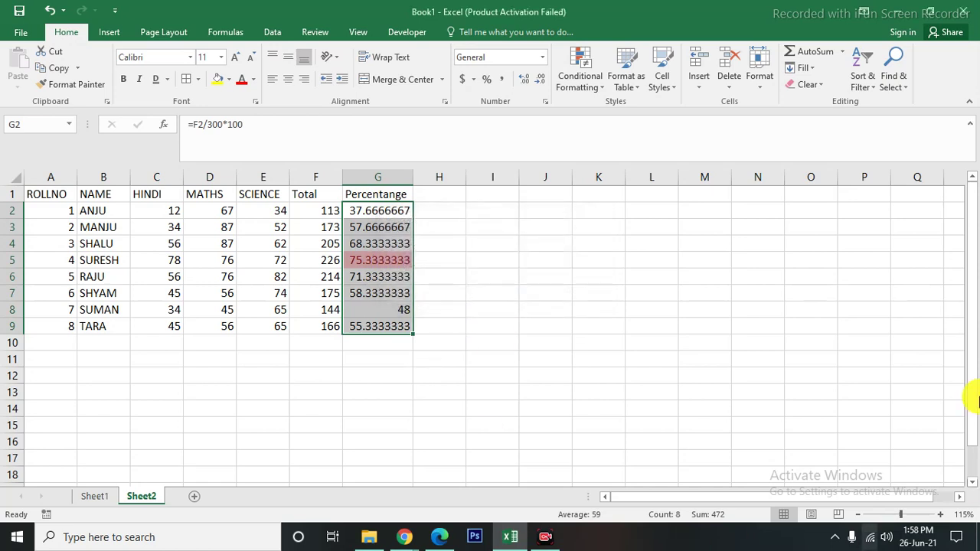
pyautogui.click(375, 261)
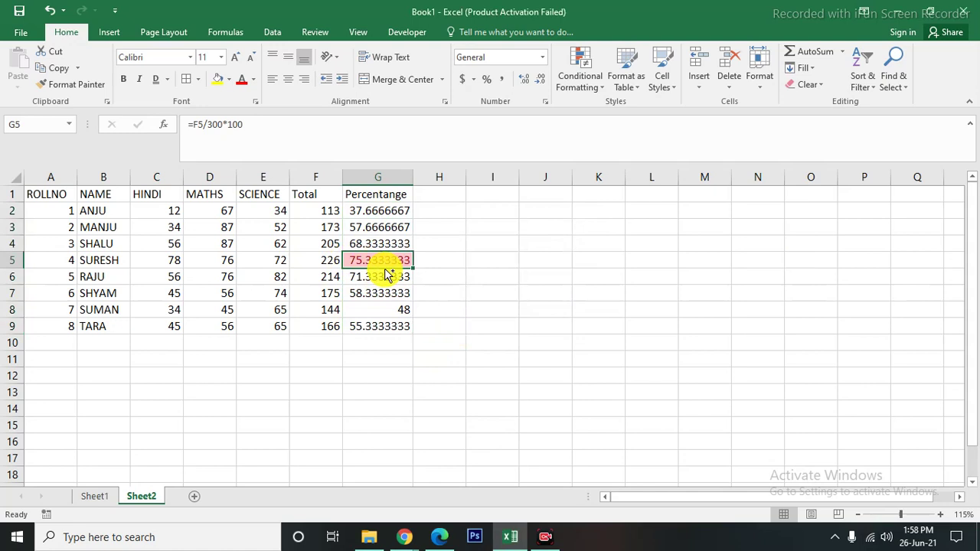
pyautogui.hotkey('ctrl', 'z')
pyautogui.click(486, 309)
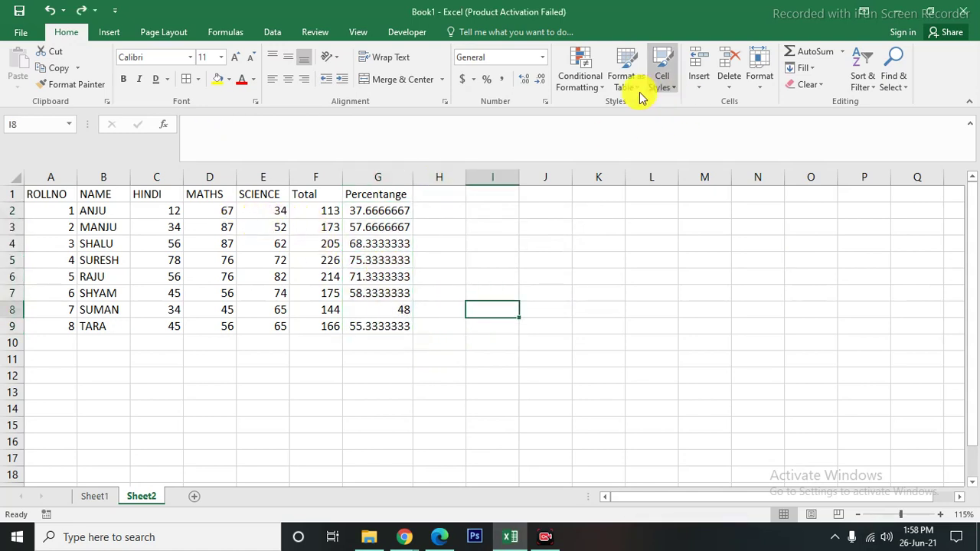
# - Add the heading 'average' in cell H1
pyautogui.click(584, 75)
pyautogui.moveTo(624, 141)
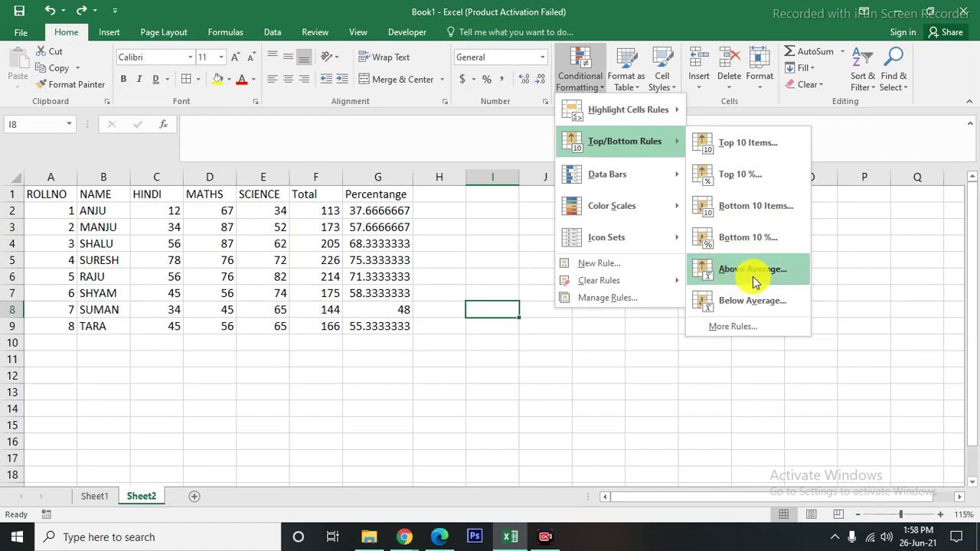
pyautogui.click(677, 327)
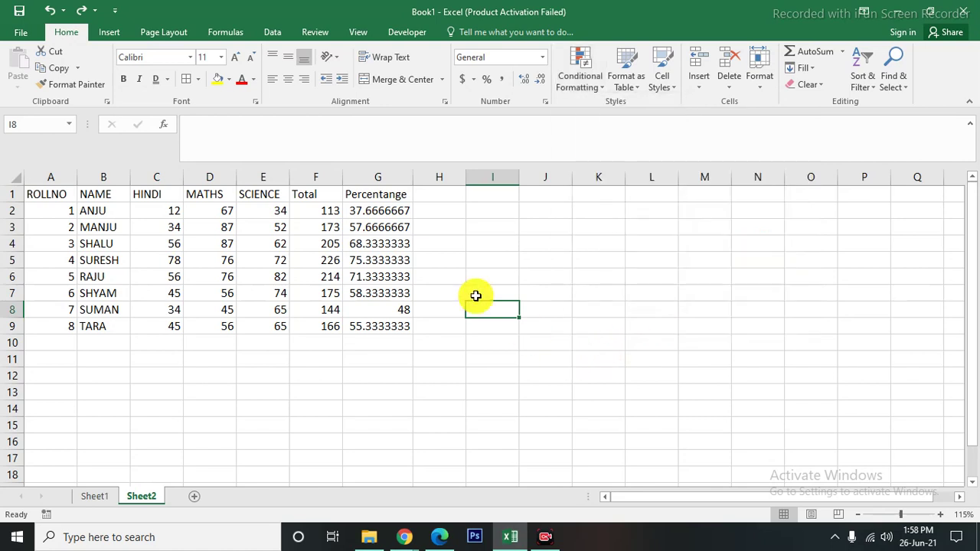
pyautogui.click(437, 199)
pyautogui.write('average')
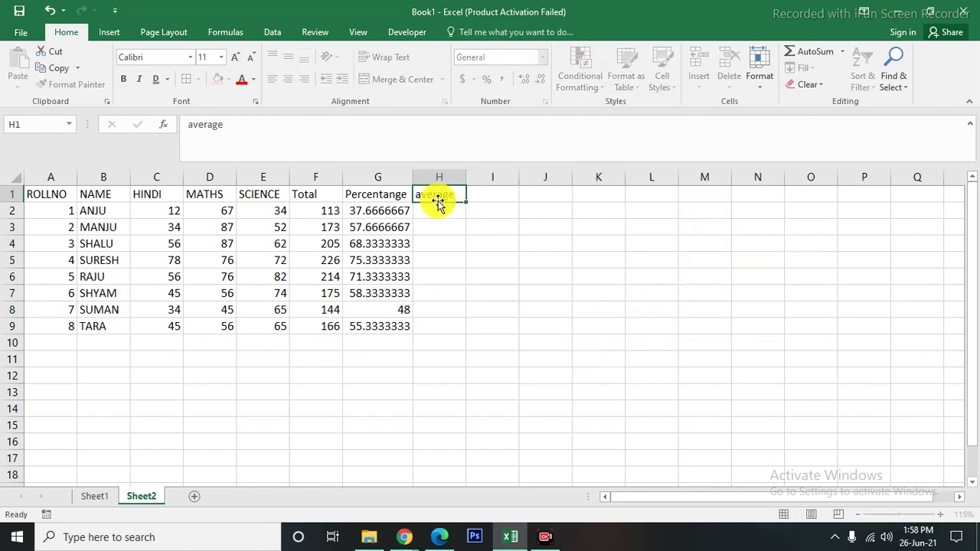
pyautogui.press('Return')
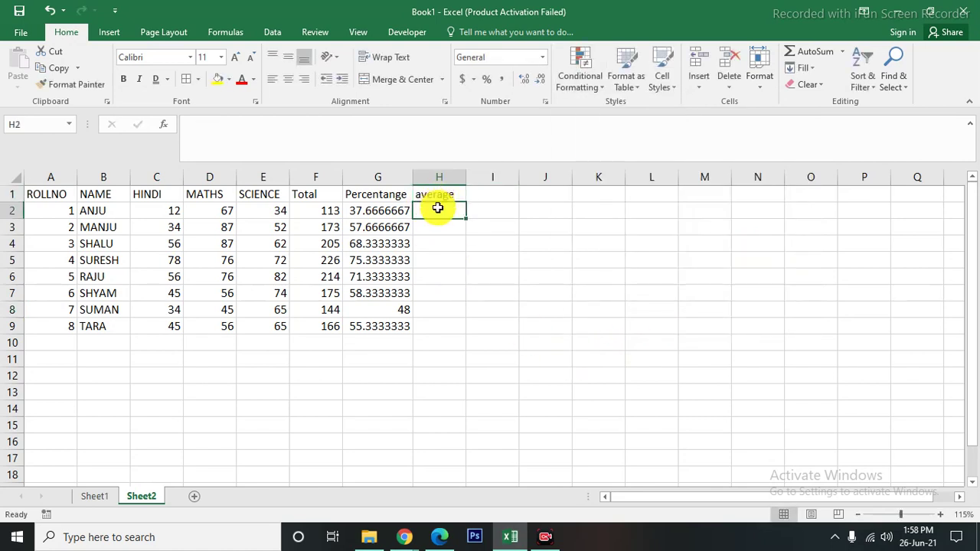
# - Fill H2:H9 with AVERAGE of each student's HINDI, MATHS and SCIENCE marks
pyautogui.moveTo(153, 210); pyautogui.dragTo(263, 209)
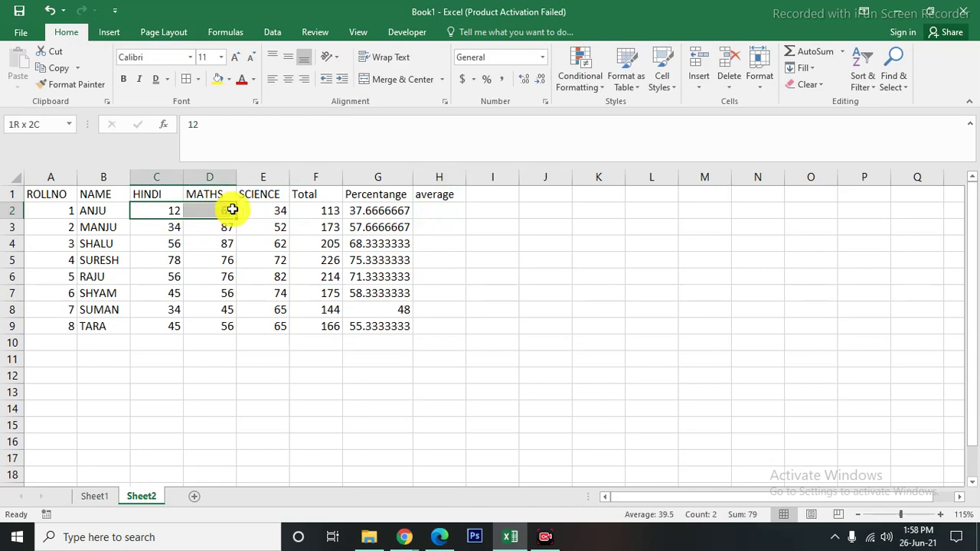
pyautogui.click(842, 51)
pyautogui.click(819, 87)
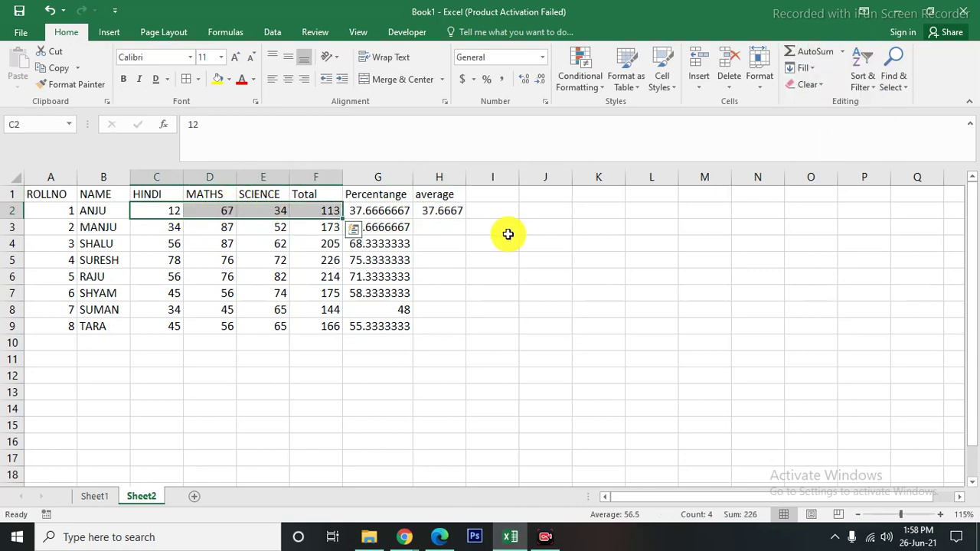
pyautogui.click(450, 213)
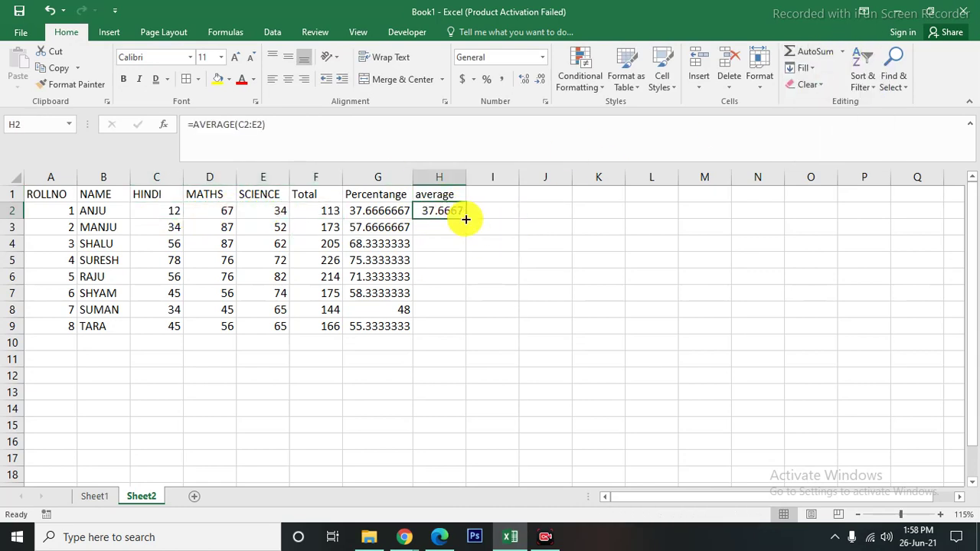
pyautogui.moveTo(466, 220); pyautogui.dragTo(452, 330)
pyautogui.click(532, 307)
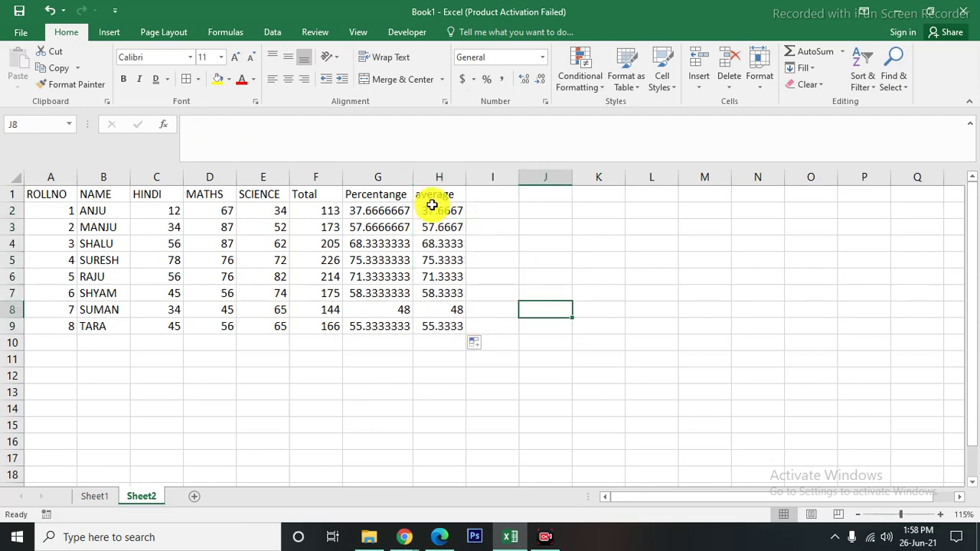
pyautogui.moveTo(431, 208); pyautogui.dragTo(444, 331)
pyautogui.click(598, 85)
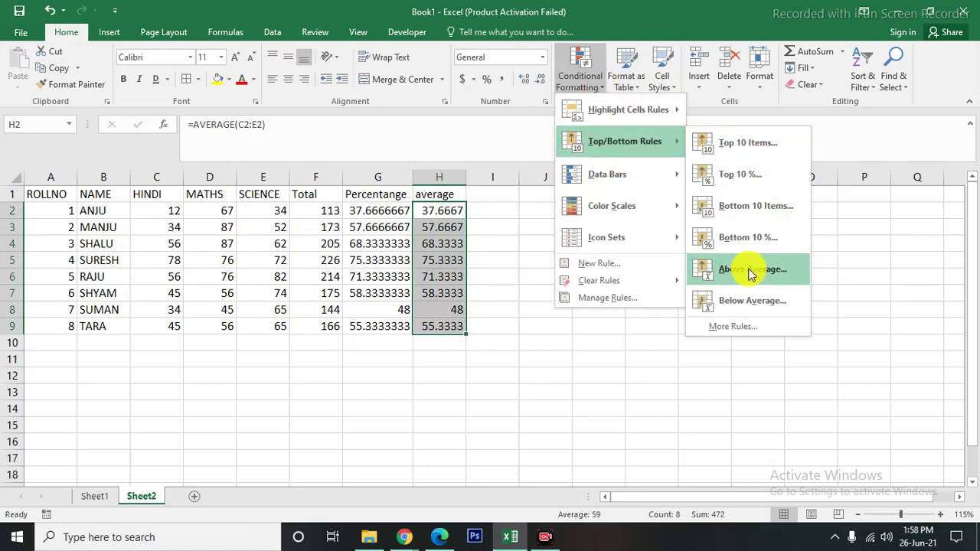
pyautogui.click(749, 271)
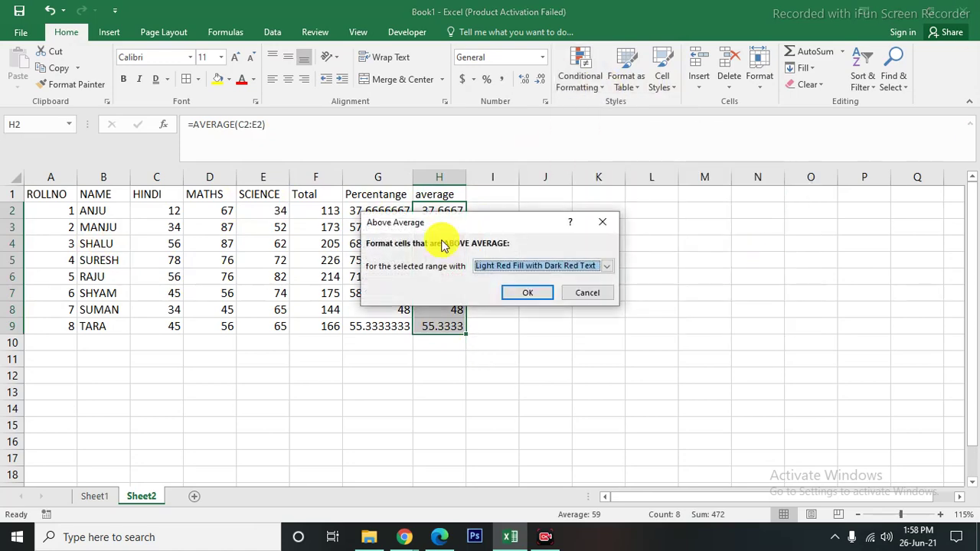
pyautogui.click(606, 267)
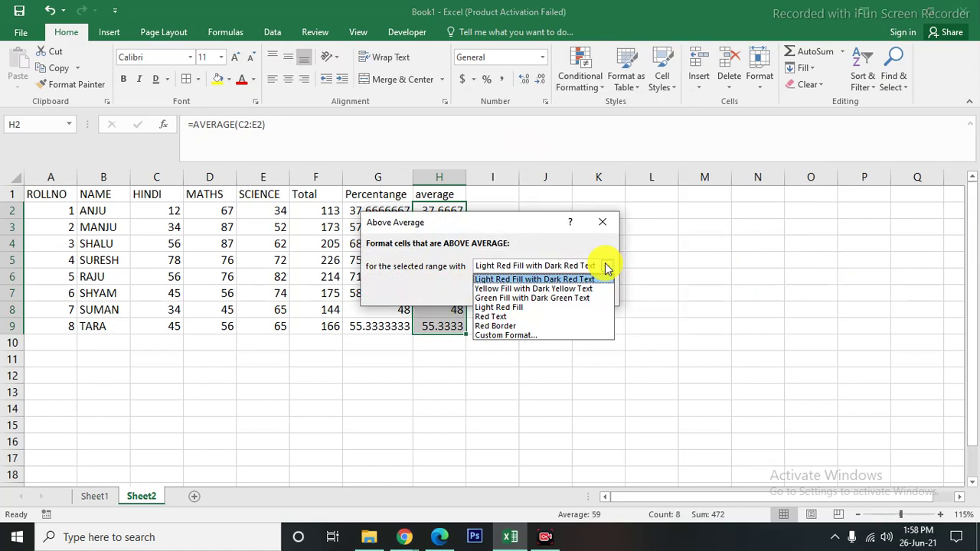
pyautogui.click(494, 310)
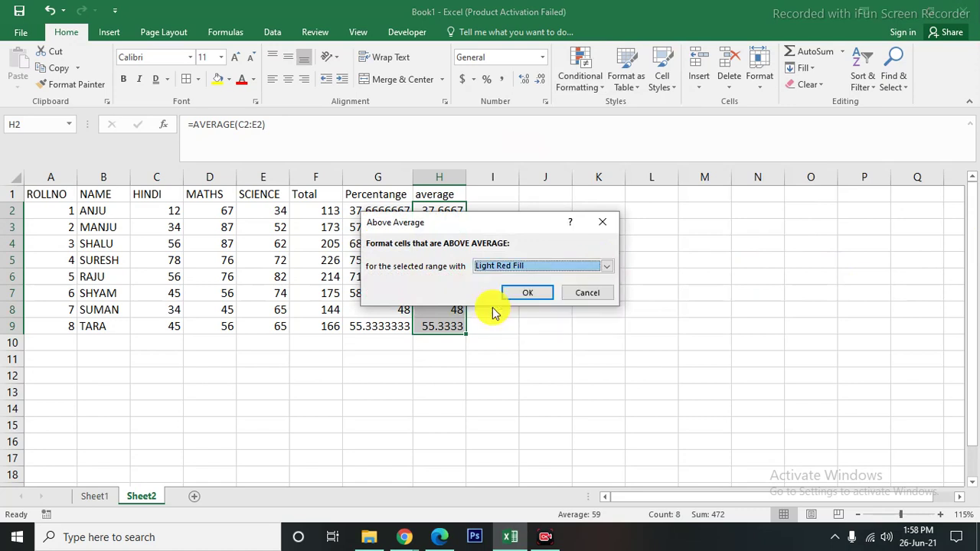
pyautogui.click(516, 298)
pyautogui.click(531, 295)
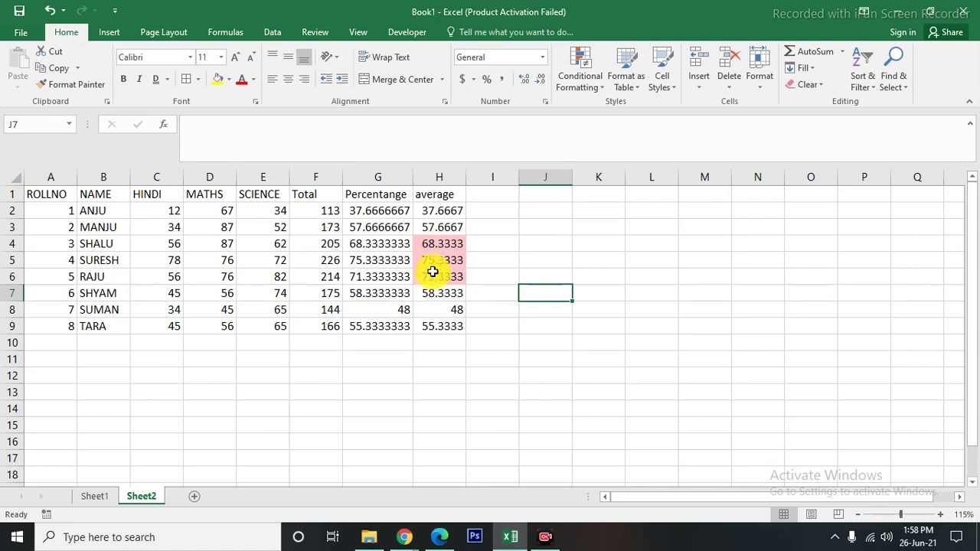
pyautogui.click(438, 209)
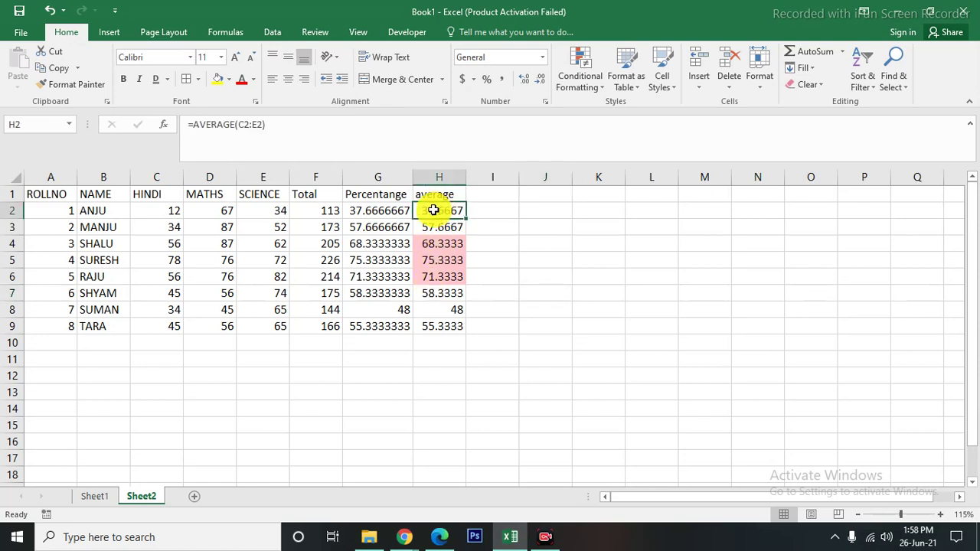
pyautogui.hotkey('ctrl', 'shift', 'Down')
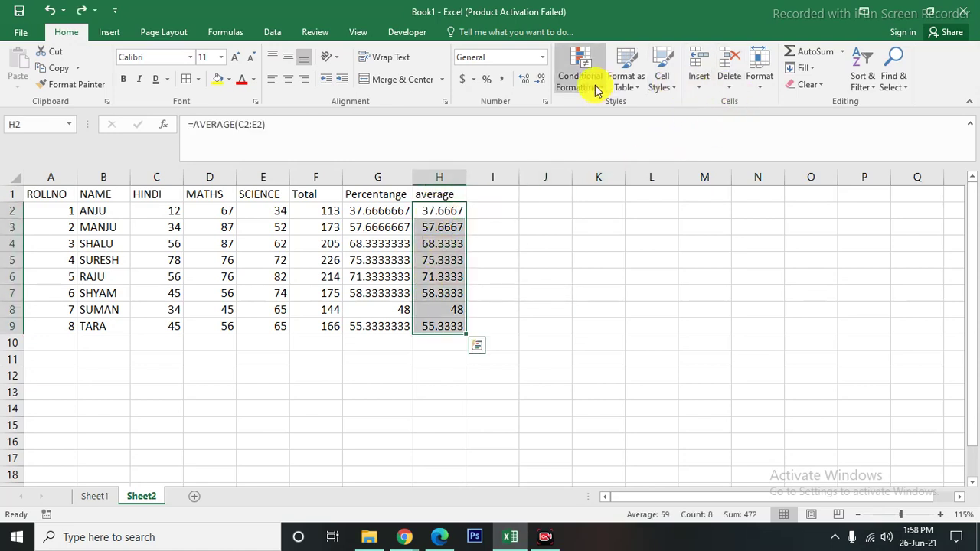
pyautogui.click(596, 90)
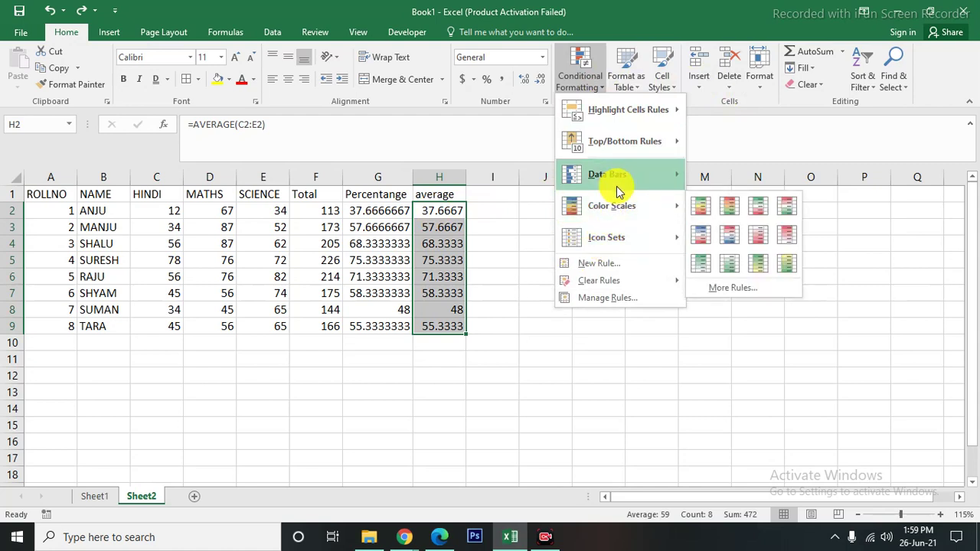
pyautogui.moveTo(624, 141)
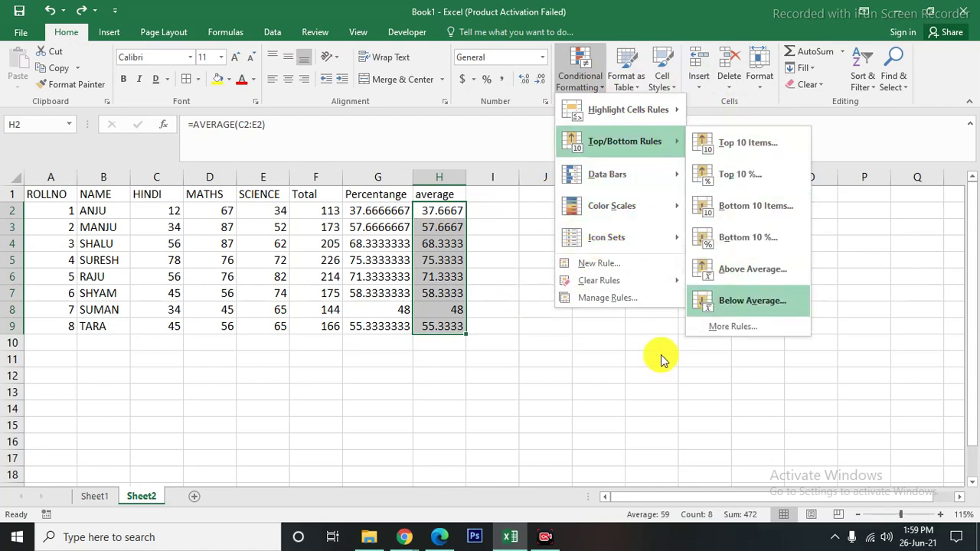
pyautogui.click(658, 358)
pyautogui.click(598, 276)
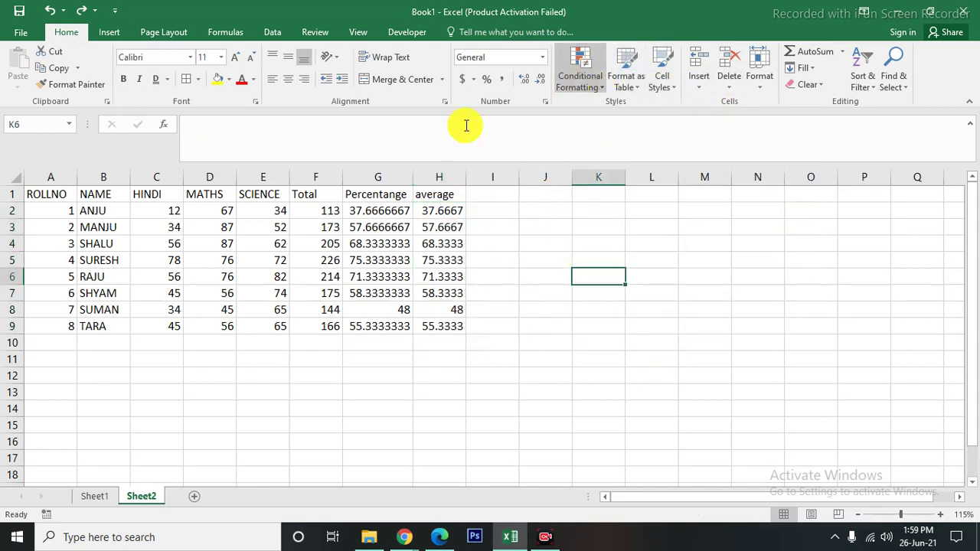
pyautogui.moveTo(164, 210); pyautogui.dragTo(443, 316)
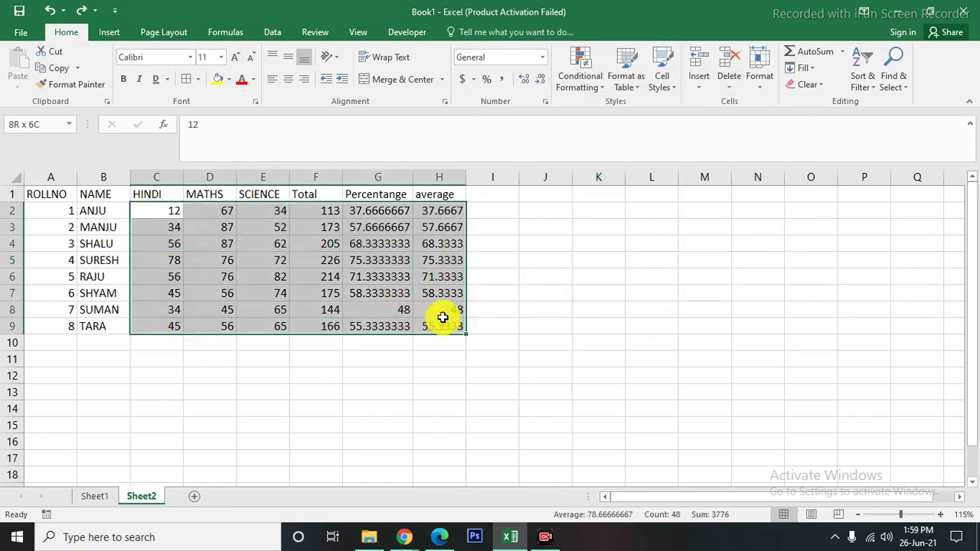
pyautogui.click(588, 81)
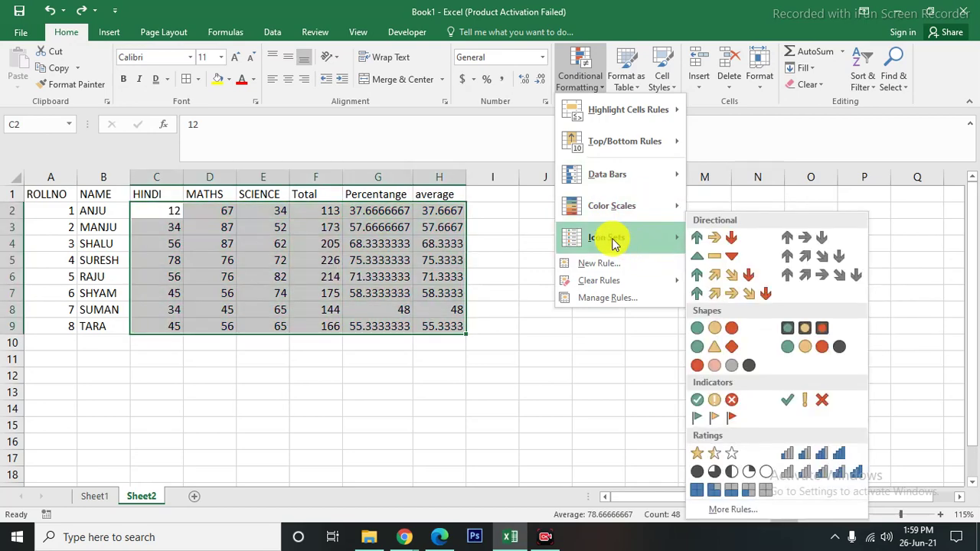
pyautogui.moveTo(607, 237)
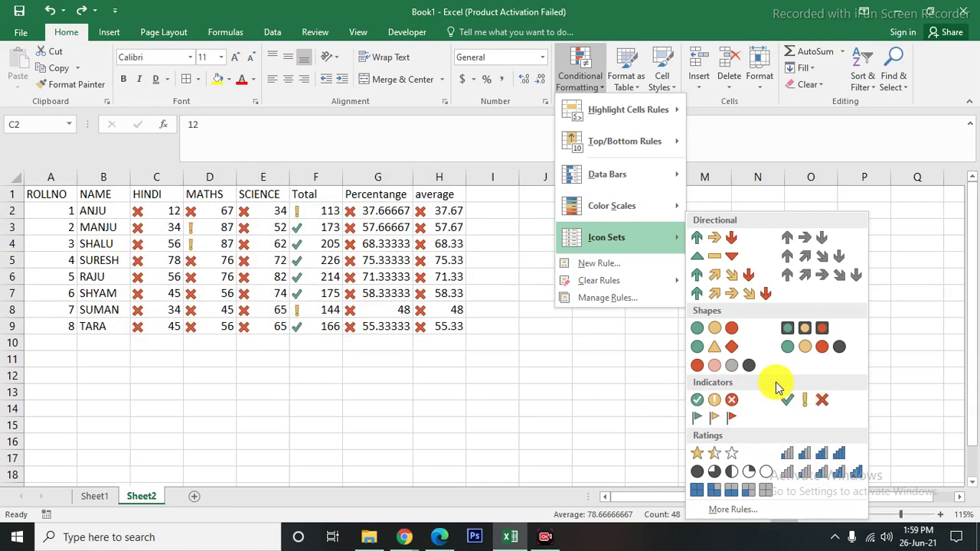
pyautogui.click(562, 357)
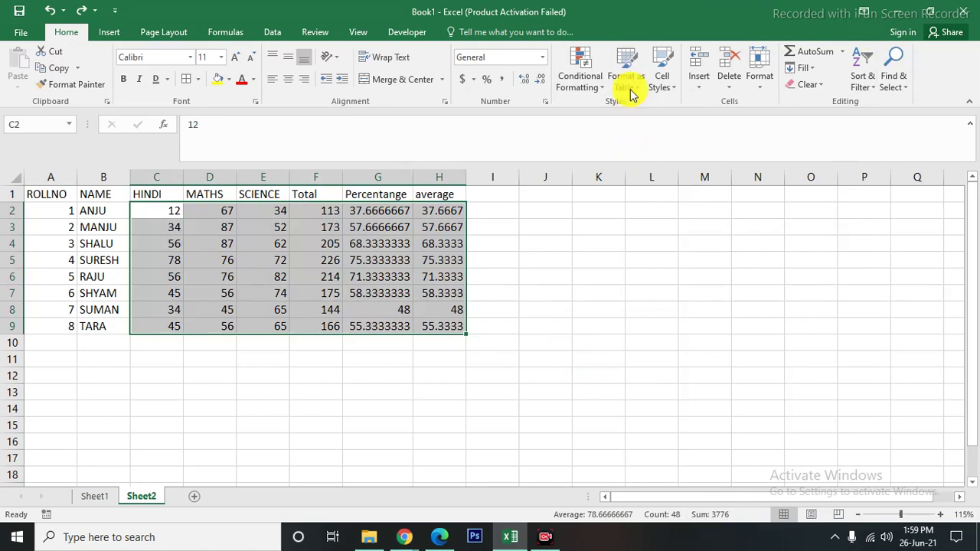
pyautogui.click(650, 274)
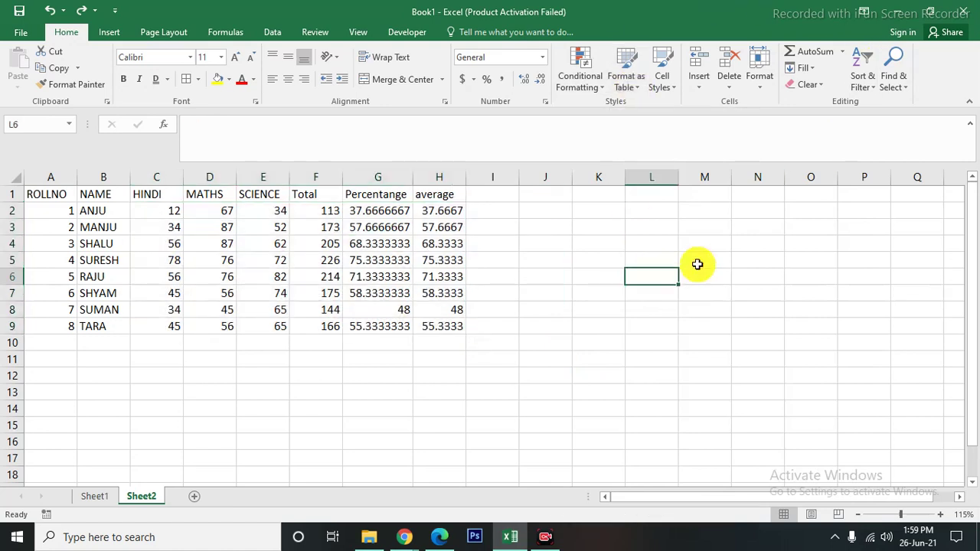
pyautogui.click(34, 194)
pyautogui.moveTo(106, 195)
pyautogui.mouseDown()
pyautogui.moveTo(388, 269)
pyautogui.moveTo(421, 330)
pyautogui.mouseUp()
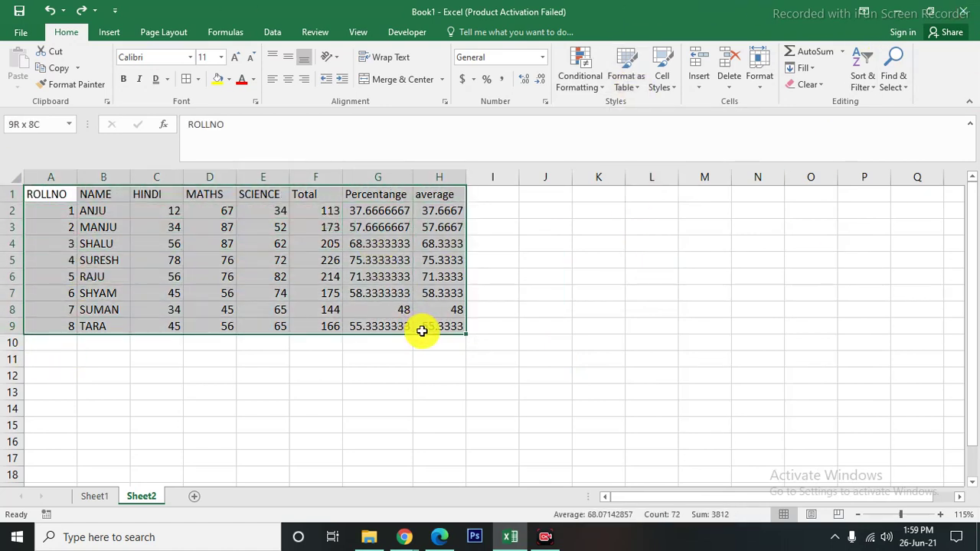
pyautogui.click(626, 80)
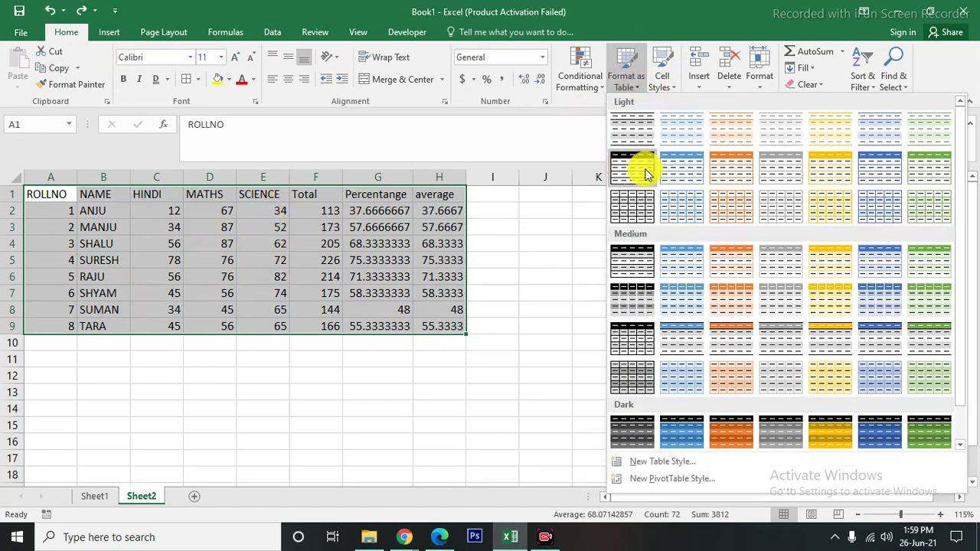
pyautogui.click(681, 176)
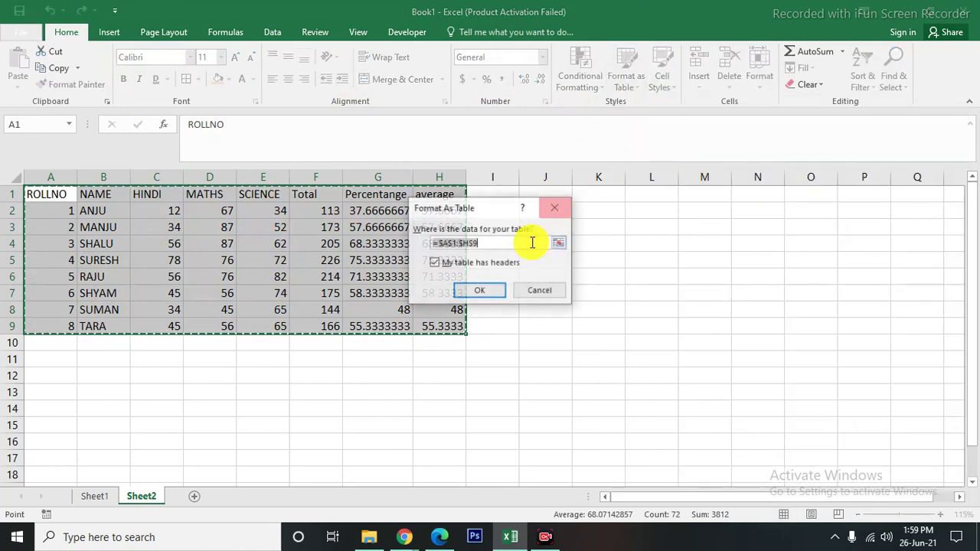
pyautogui.click(465, 292)
pyautogui.click(571, 288)
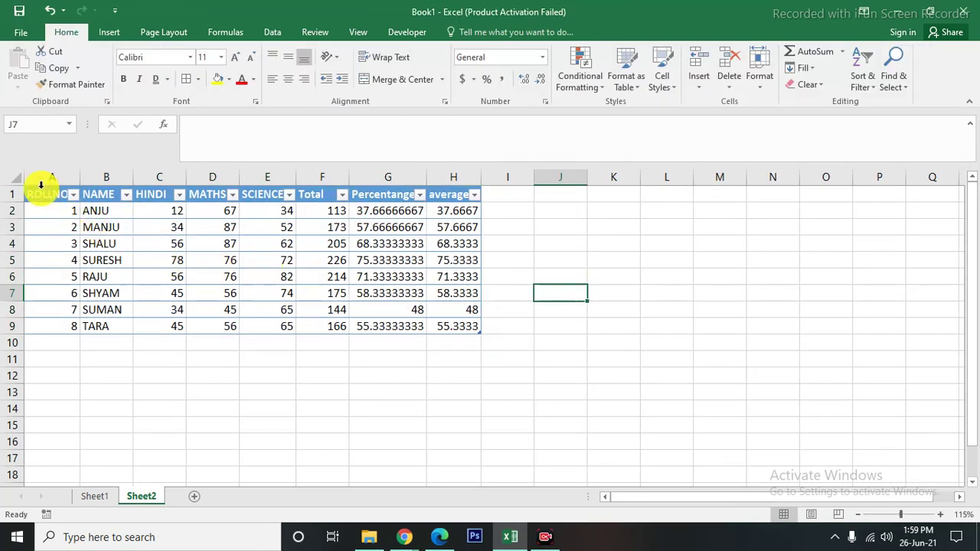
pyautogui.moveTo(40, 193)
pyautogui.mouseDown()
pyautogui.moveTo(322, 200)
pyautogui.moveTo(459, 326)
pyautogui.mouseUp()
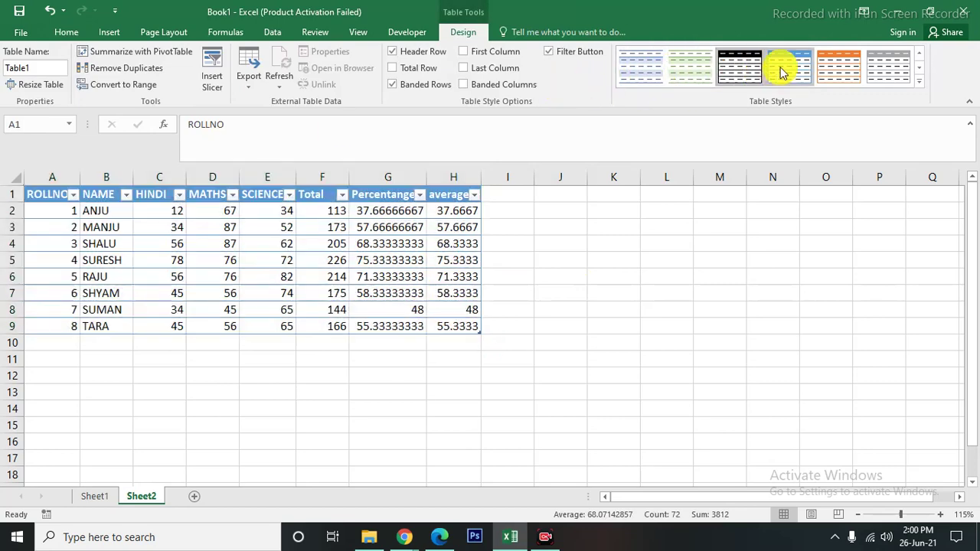
pyautogui.click(704, 244)
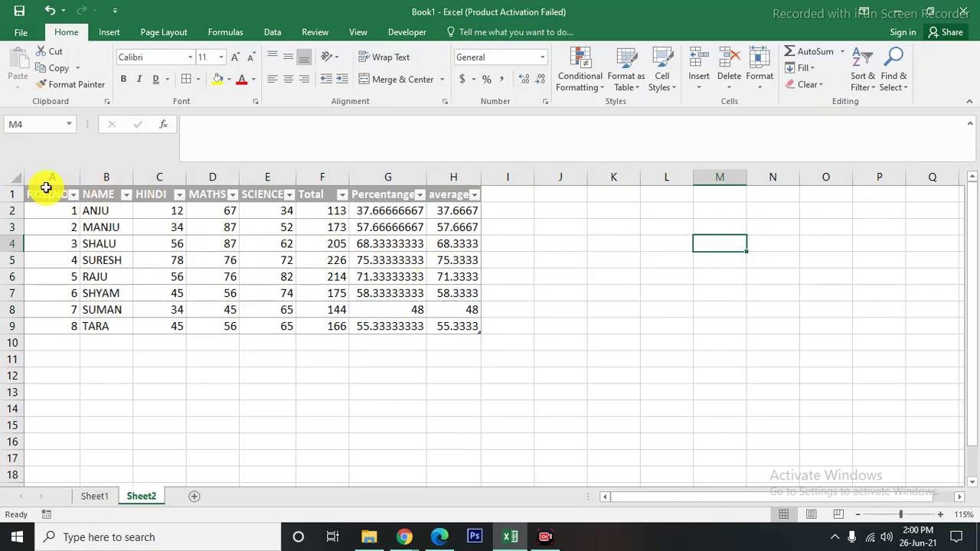
pyautogui.moveTo(46, 200); pyautogui.dragTo(459, 326)
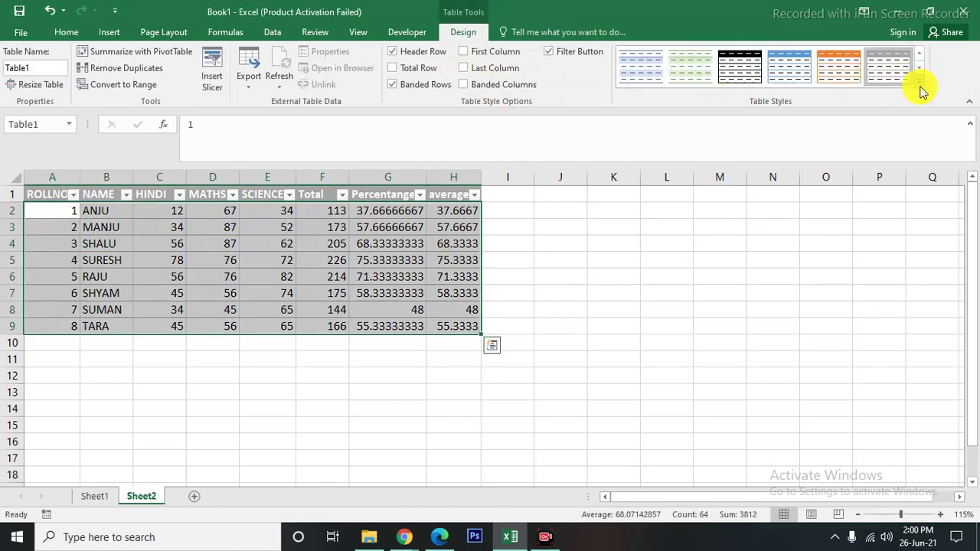
pyautogui.click(919, 80)
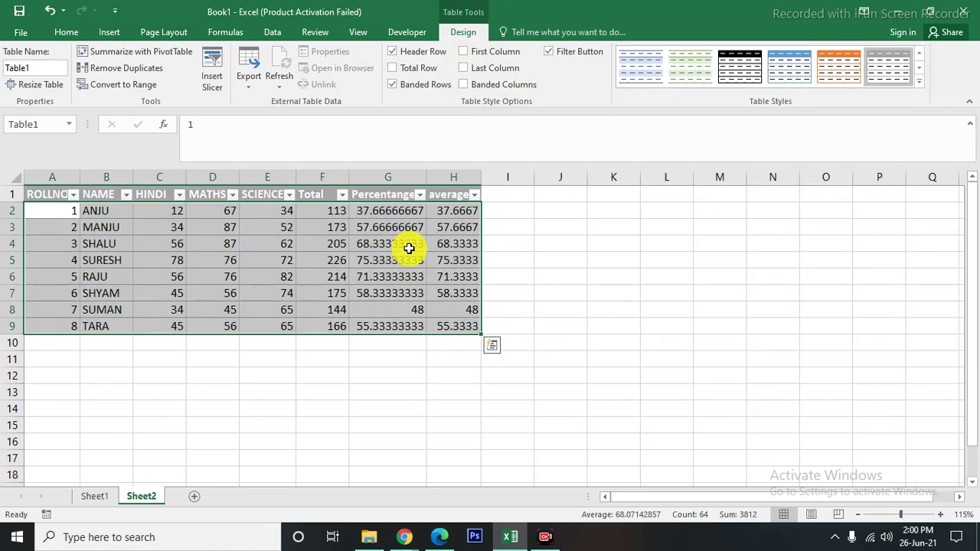
pyautogui.click(545, 331)
pyautogui.click(68, 33)
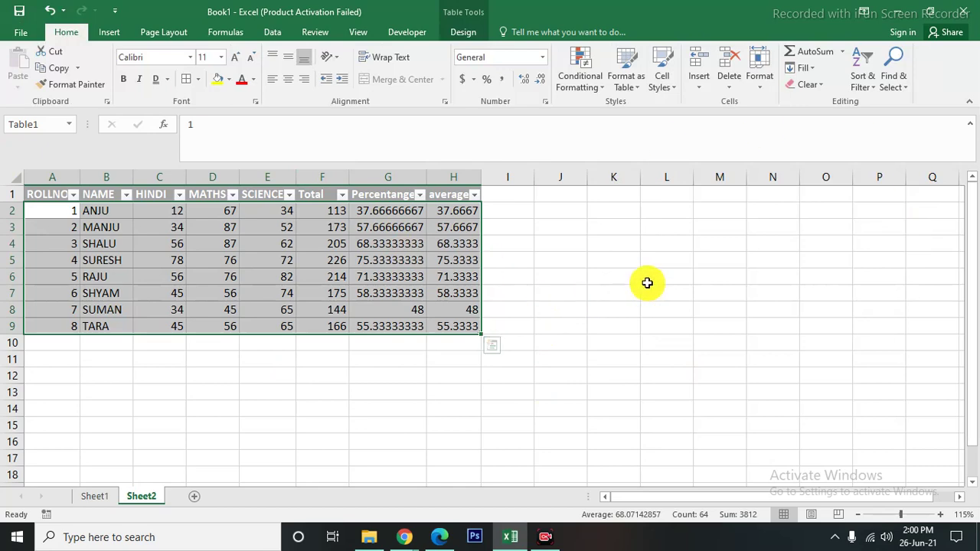
pyautogui.hotkey('ctrl', 'a')
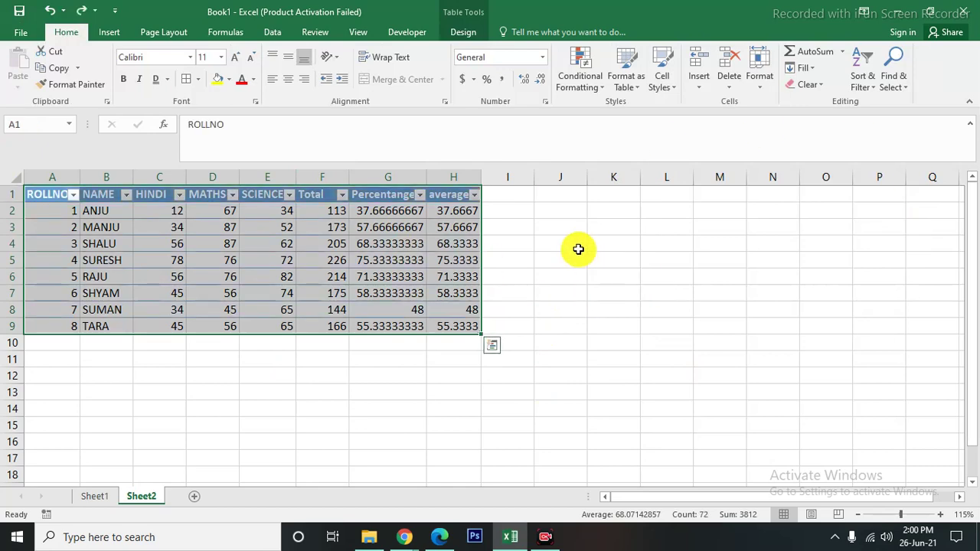
pyautogui.hotkey('ctrl', 'z')
pyautogui.hotkey('ctrl', 'z')
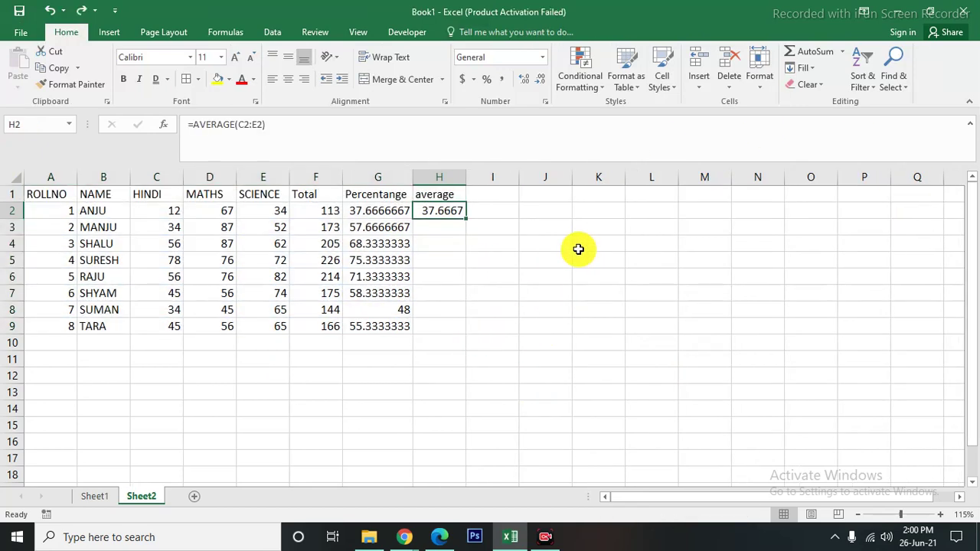
pyautogui.hotkey('ctrl', 'y')
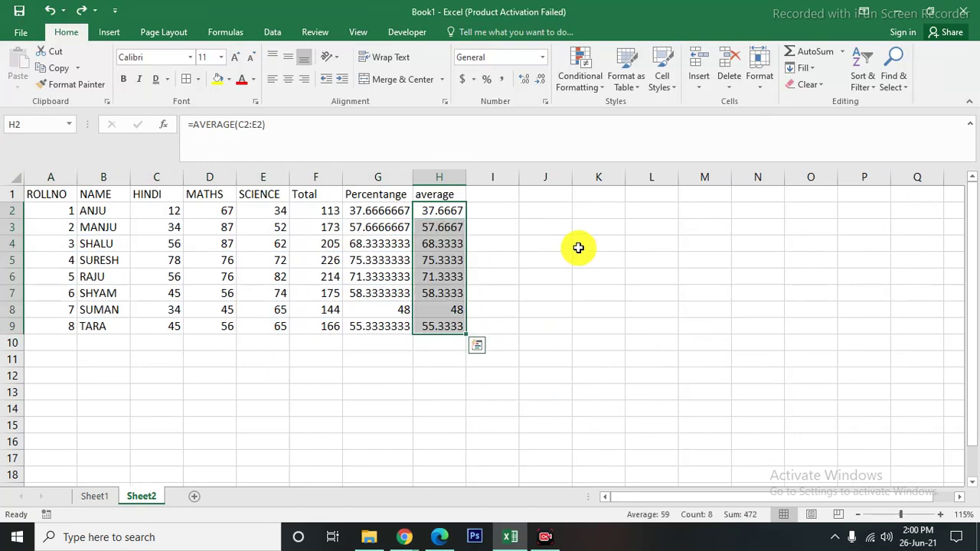
pyautogui.click(578, 248)
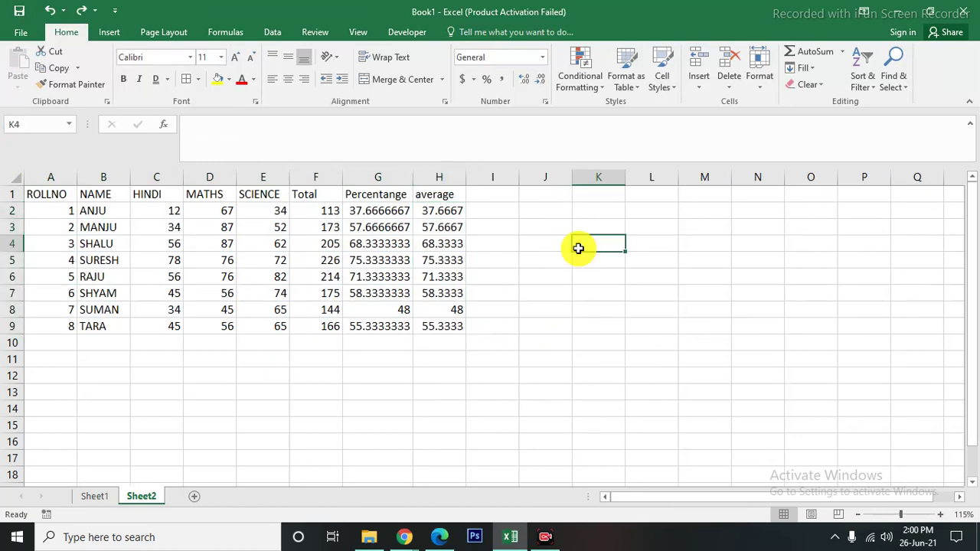
pyautogui.click(628, 81)
pyautogui.click(547, 339)
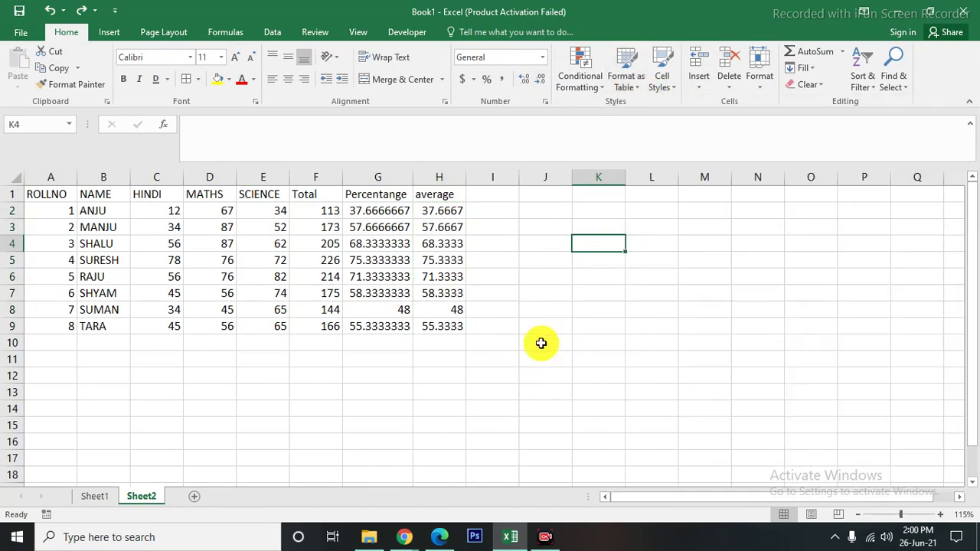
pyautogui.click(675, 90)
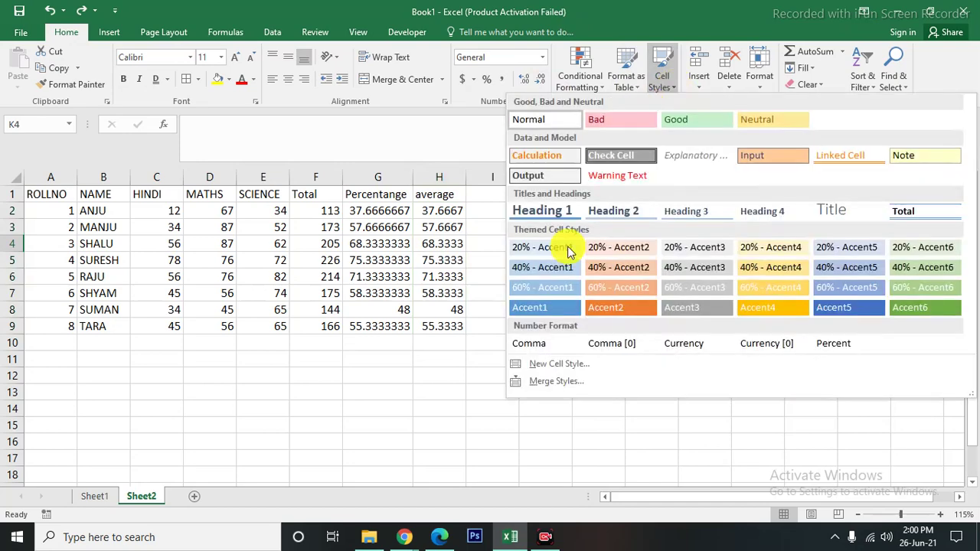
pyautogui.click(462, 444)
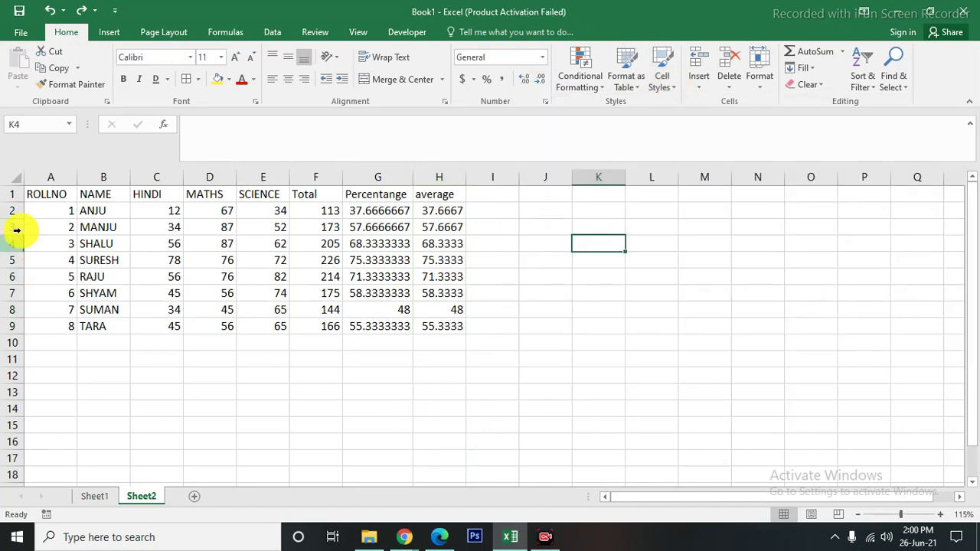
pyautogui.click(52, 194)
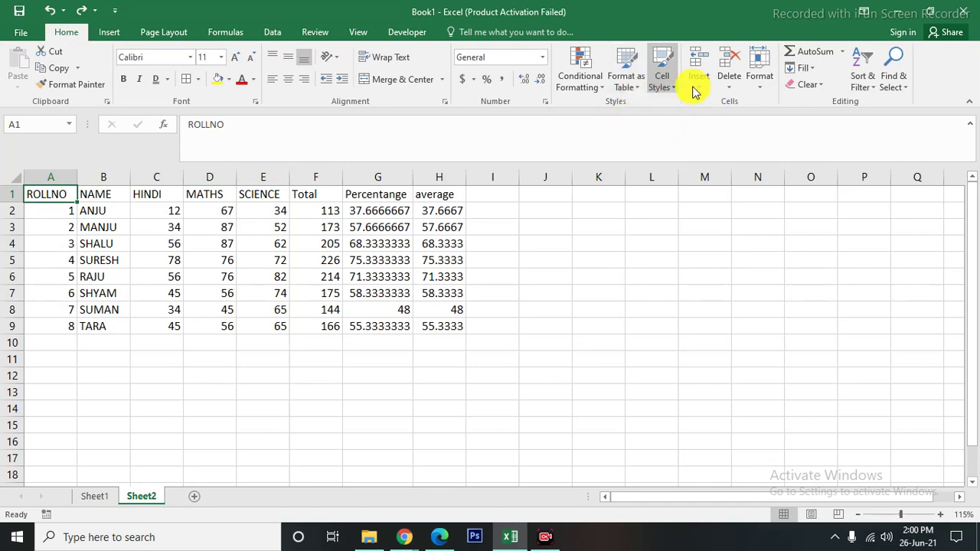
pyautogui.click(660, 86)
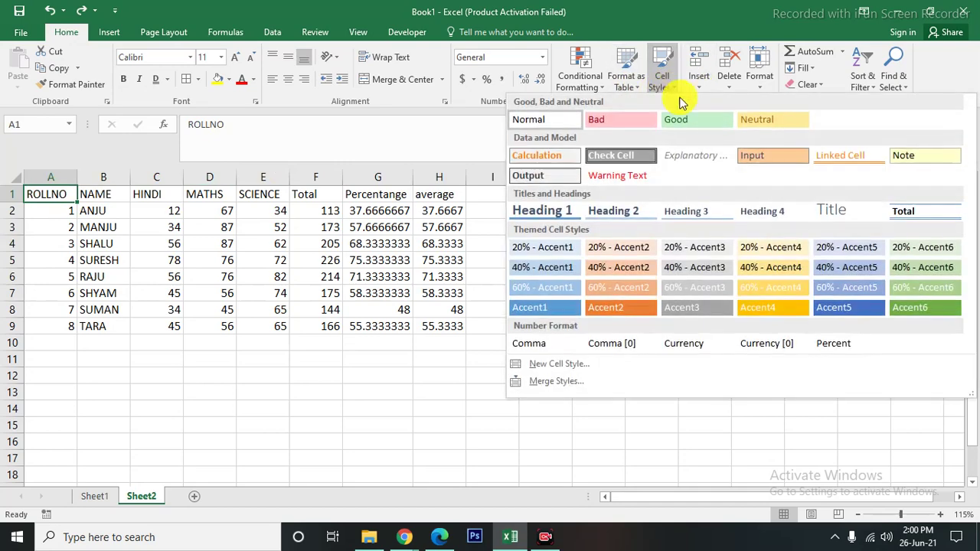
pyautogui.click(607, 307)
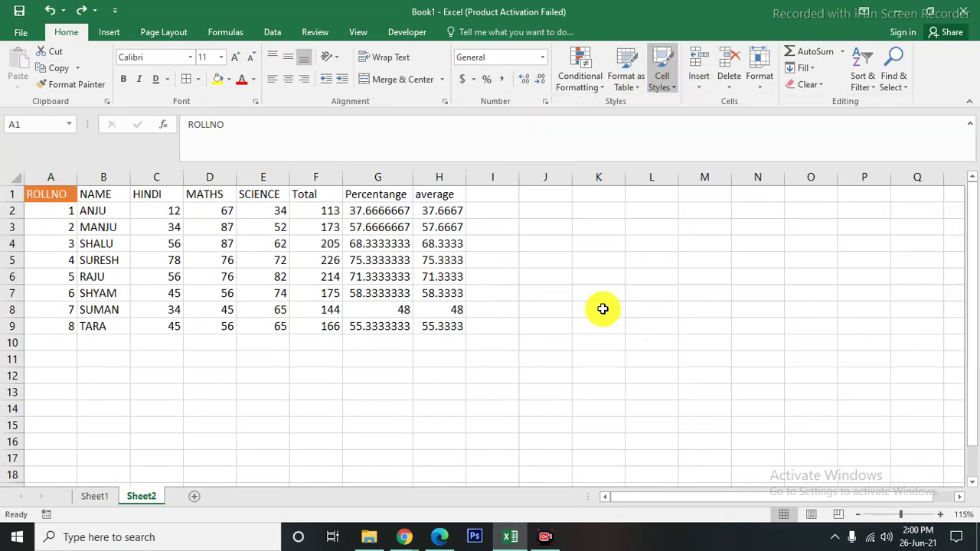
pyautogui.click(252, 375)
pyautogui.click(102, 198)
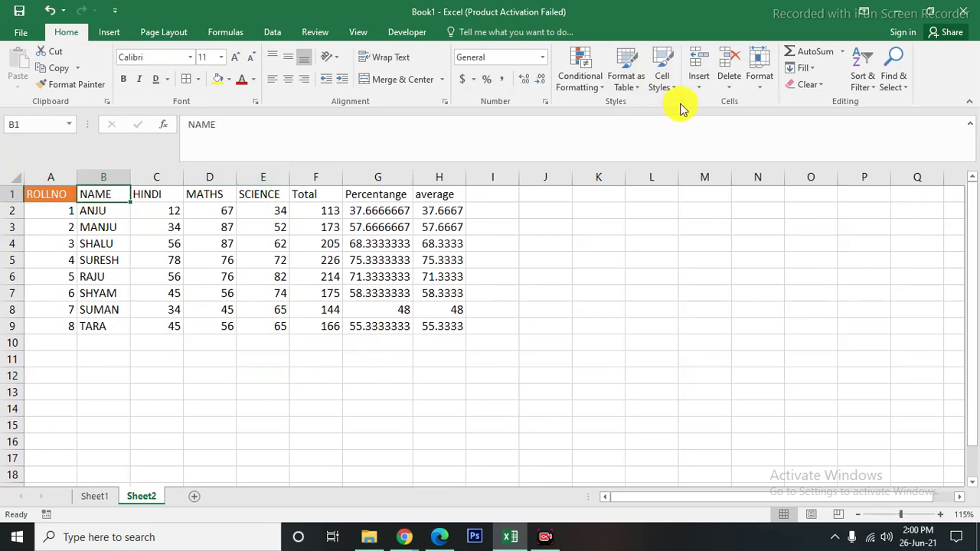
pyautogui.click(659, 86)
pyautogui.click(720, 306)
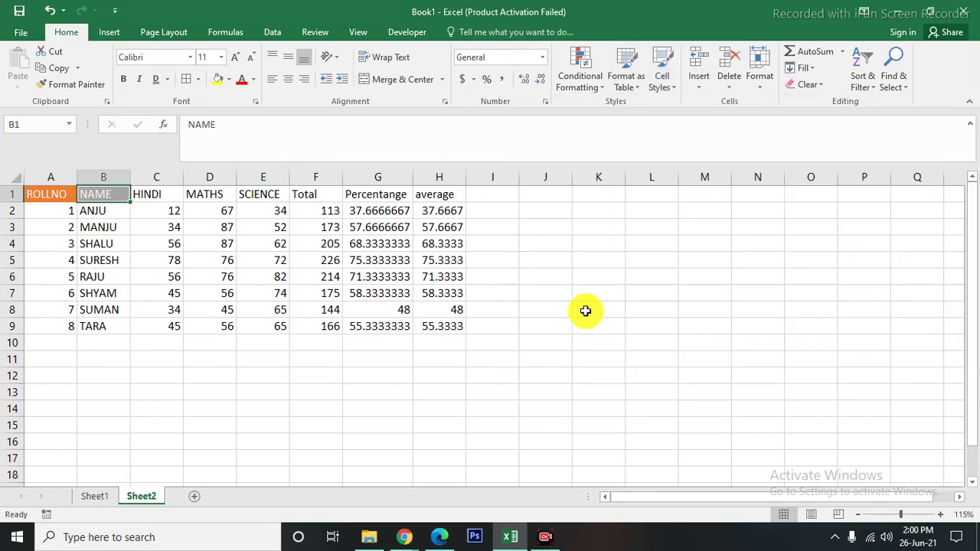
pyautogui.click(492, 375)
pyautogui.moveTo(67, 212); pyautogui.dragTo(66, 324)
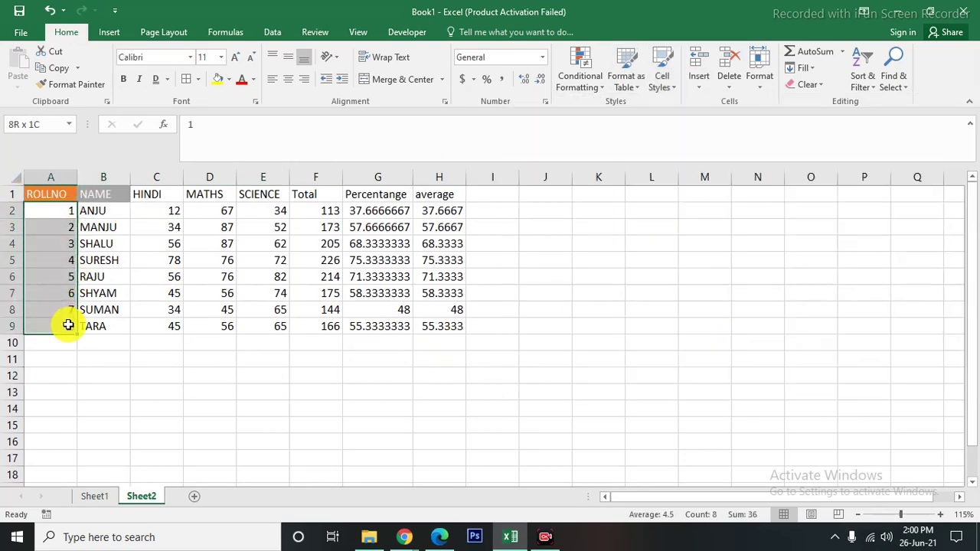
pyautogui.click(672, 92)
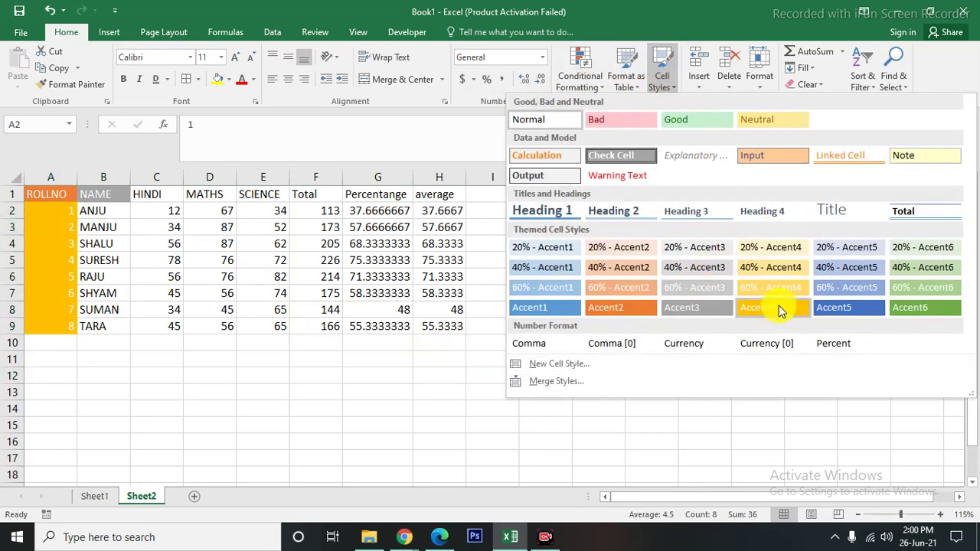
pyautogui.click(779, 311)
pyautogui.click(544, 344)
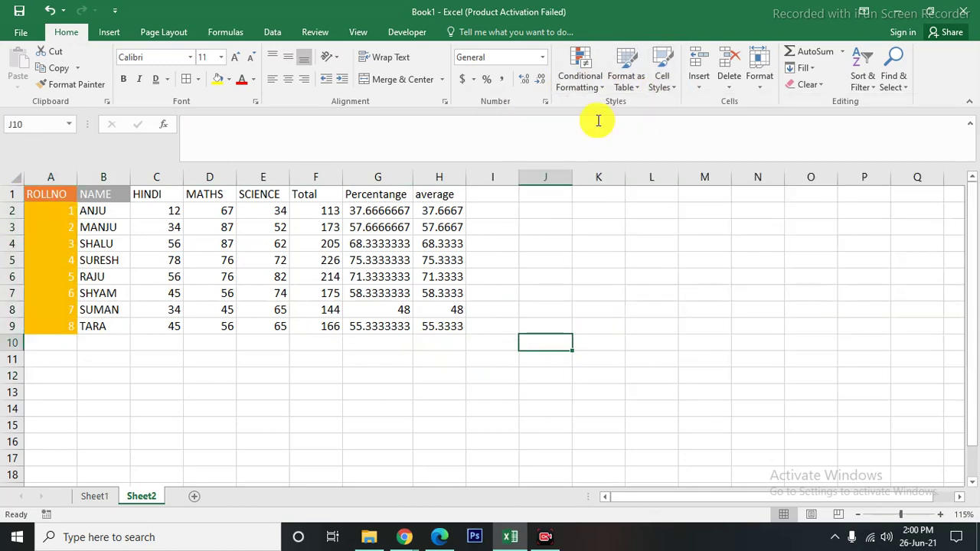
pyautogui.click(665, 81)
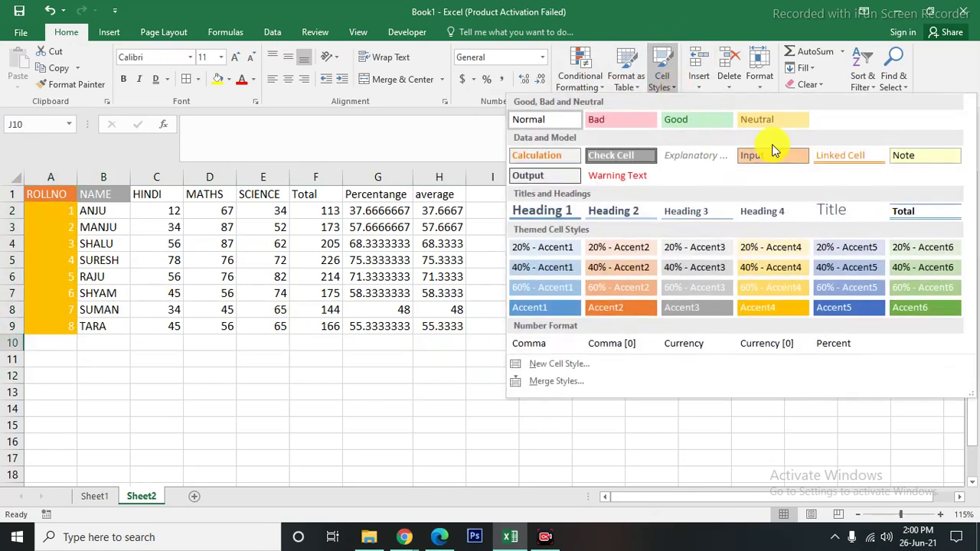
pyautogui.click(424, 384)
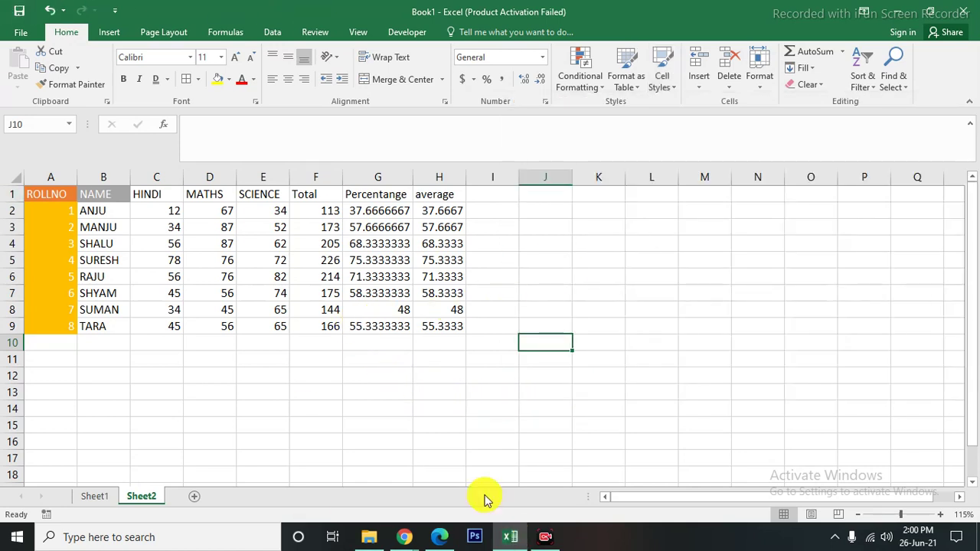
pyautogui.hotkey('ctrl', 'z')
pyautogui.hotkey('ctrl', 'z')
pyautogui.hotkey('ctrl', 'z')
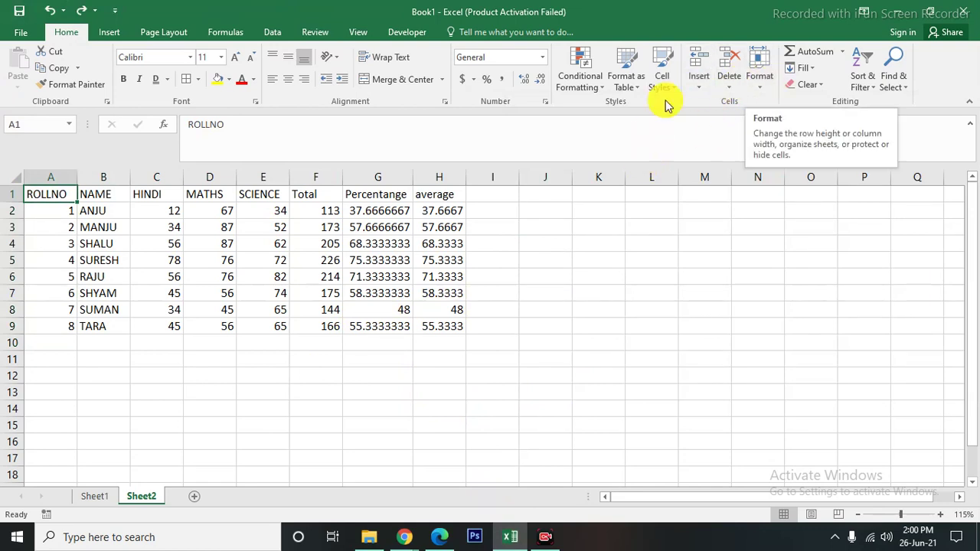
# - Insert a cell at C4, shifting SHALU's 56 and the HINDI marks below down
pyautogui.click(699, 83)
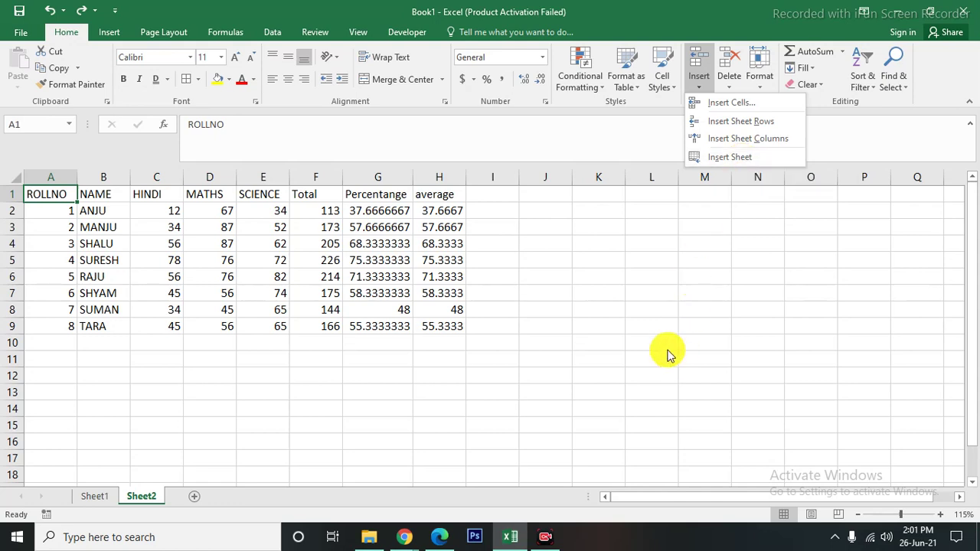
pyautogui.click(586, 365)
pyautogui.click(166, 242)
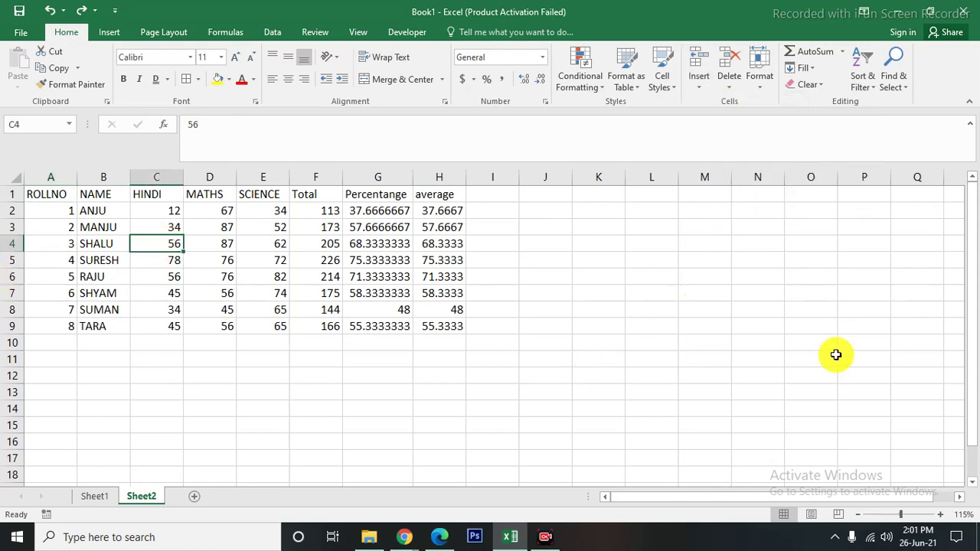
pyautogui.click(699, 81)
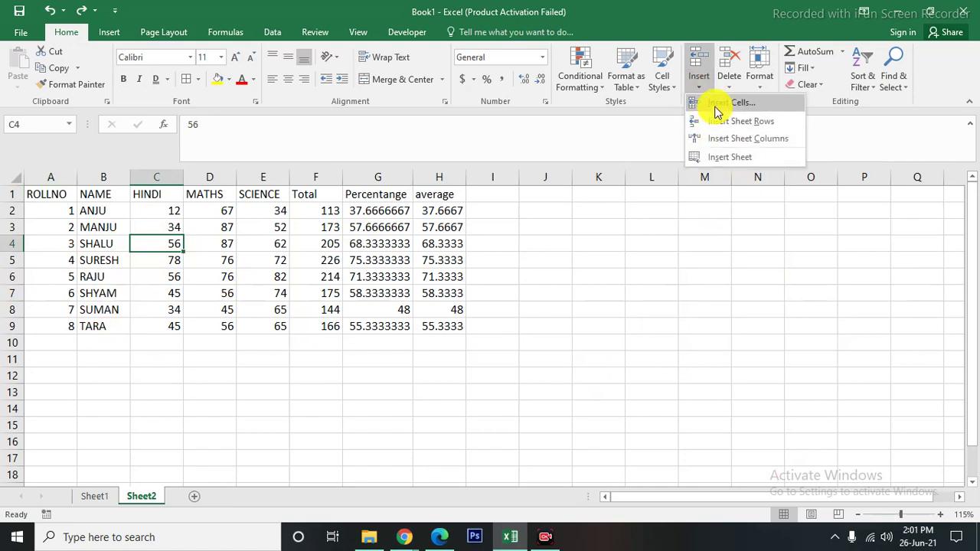
pyautogui.click(718, 112)
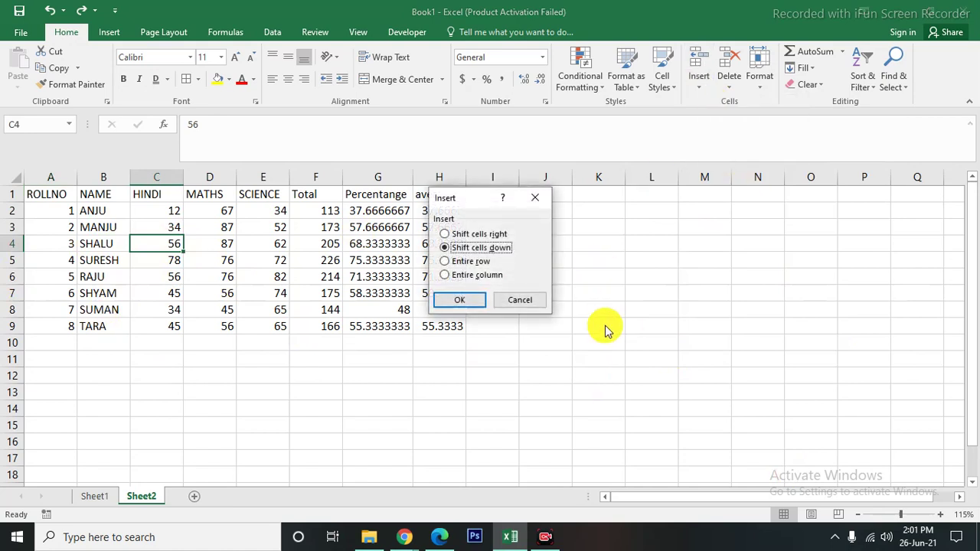
pyautogui.click(457, 305)
pyautogui.click(437, 385)
pyautogui.click(171, 237)
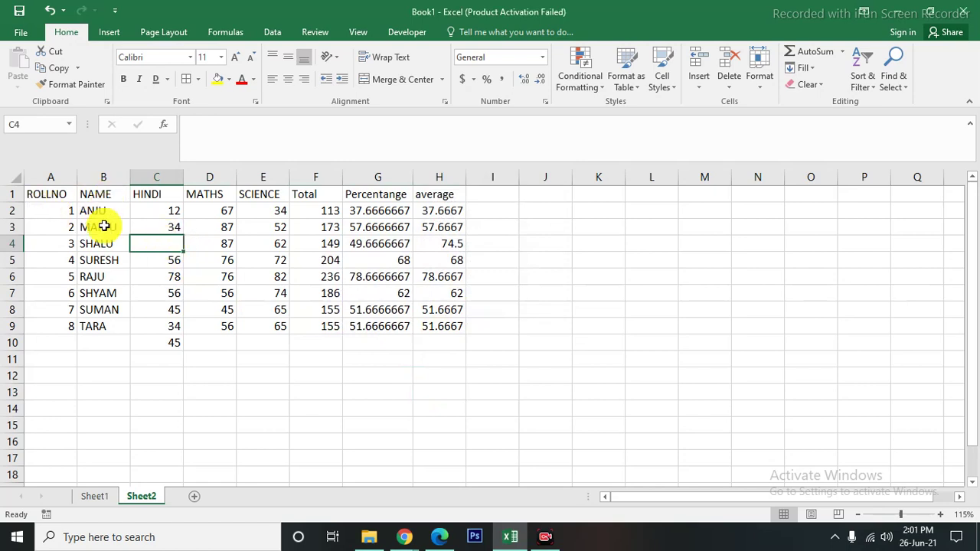
# - Insert a blank row 5 above SURESH's record
pyautogui.click(699, 82)
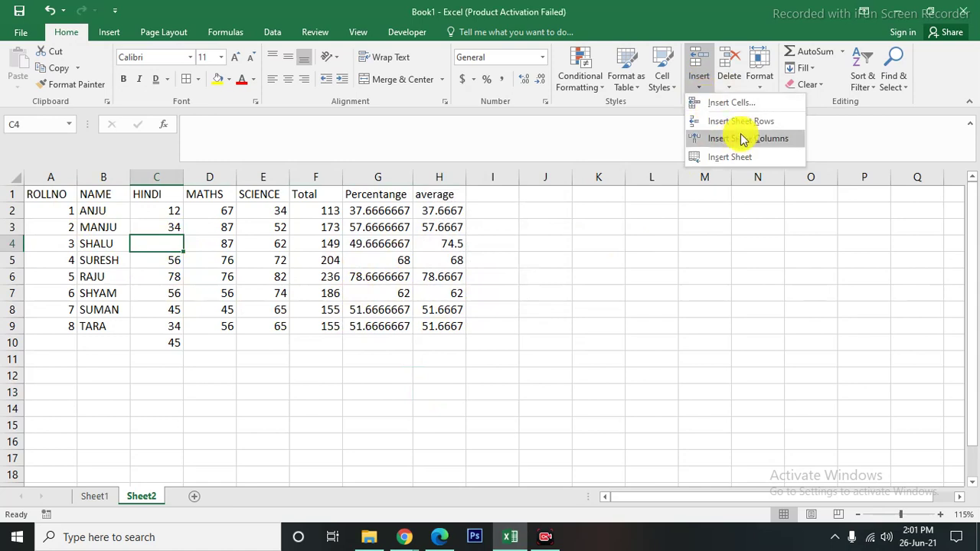
pyautogui.click(733, 280)
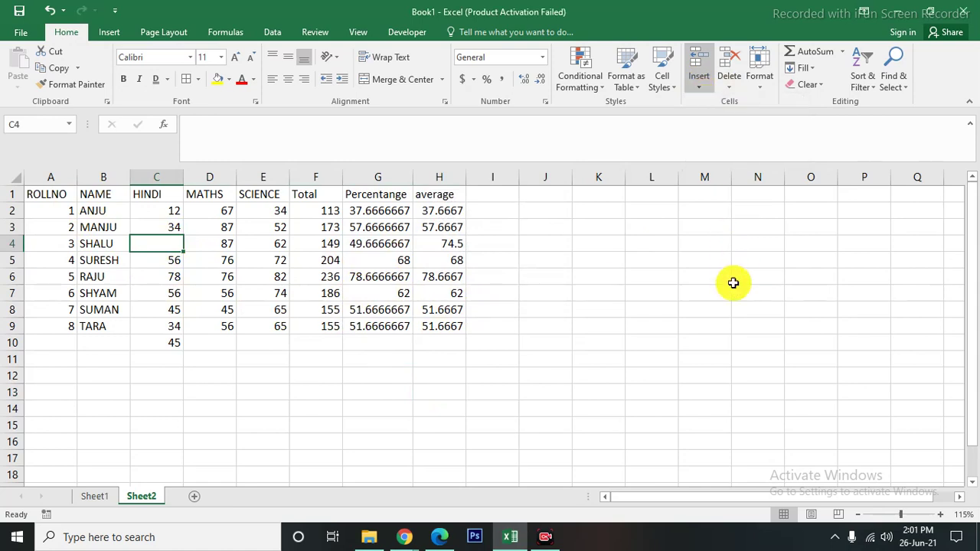
pyautogui.click(32, 260)
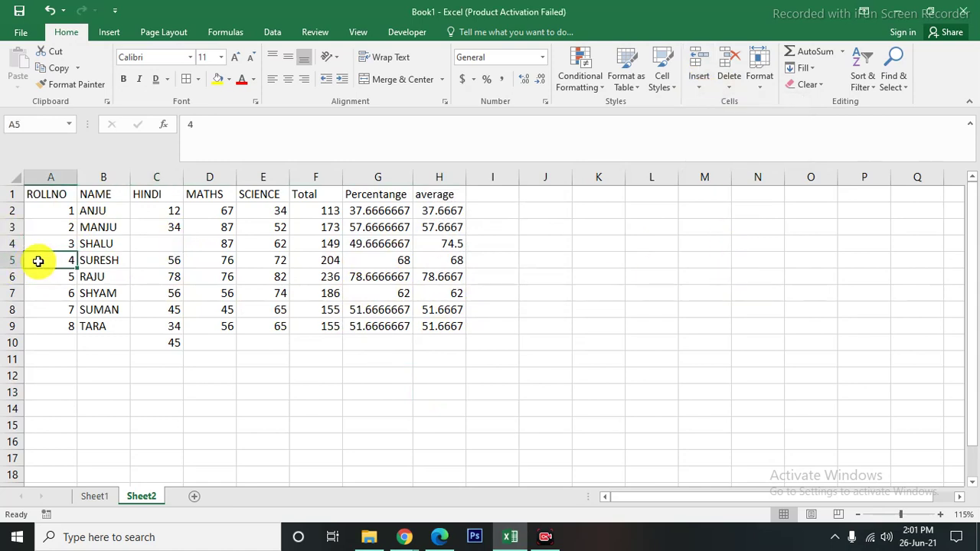
pyautogui.click(699, 89)
pyautogui.click(724, 121)
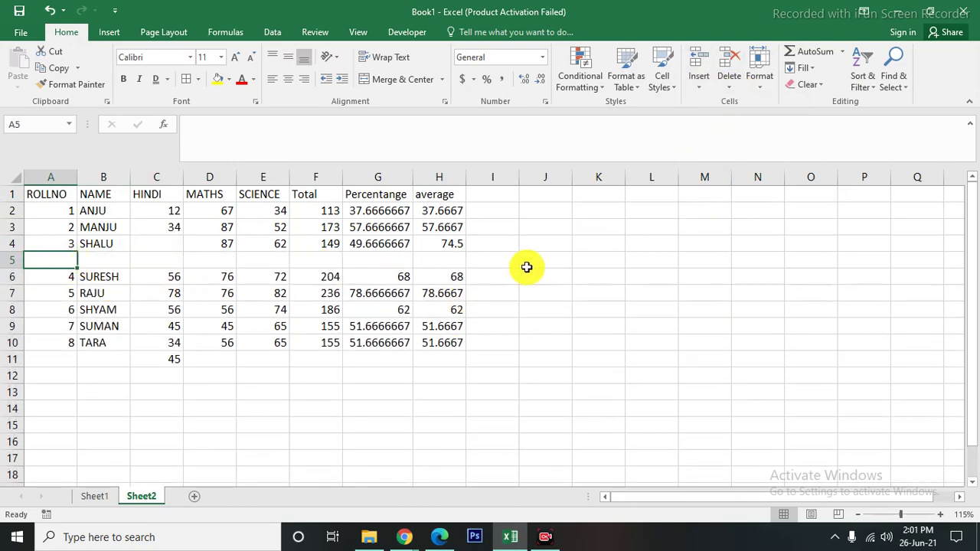
# - Insert a blank column F before the Total column
pyautogui.click(698, 86)
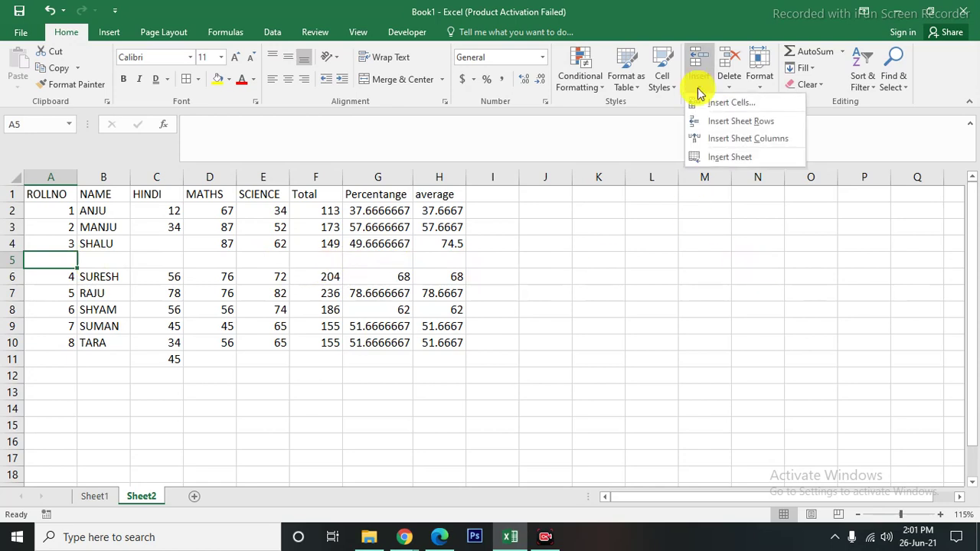
pyautogui.click(529, 282)
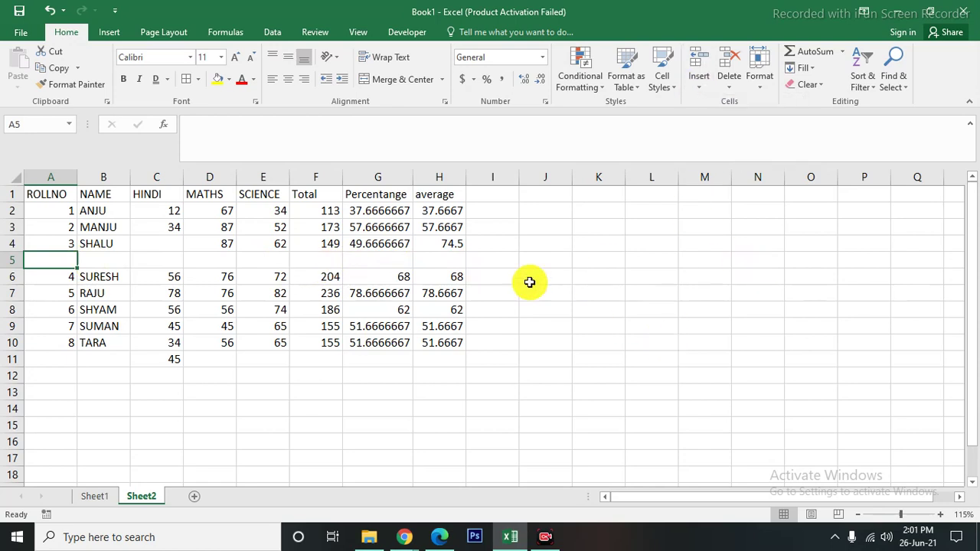
pyautogui.click(316, 186)
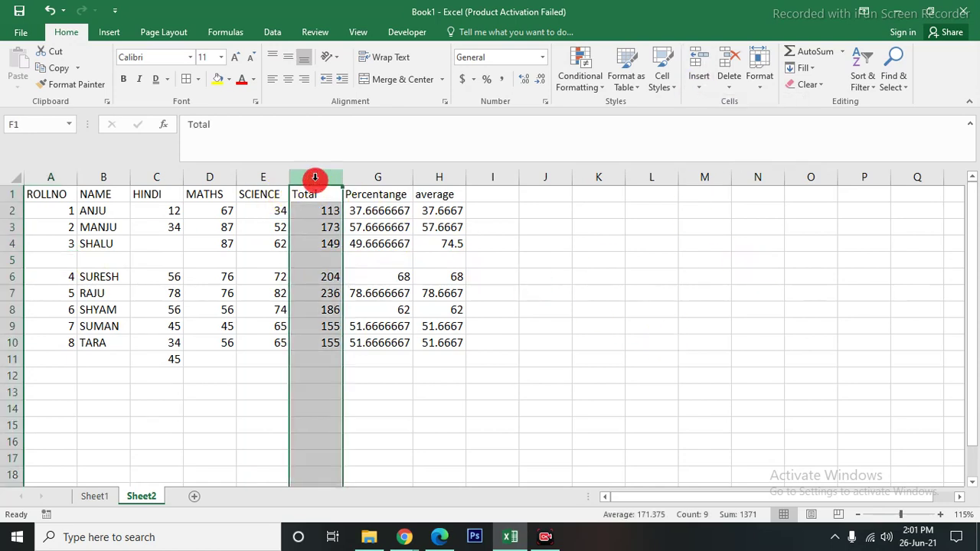
pyautogui.click(696, 83)
pyautogui.click(722, 142)
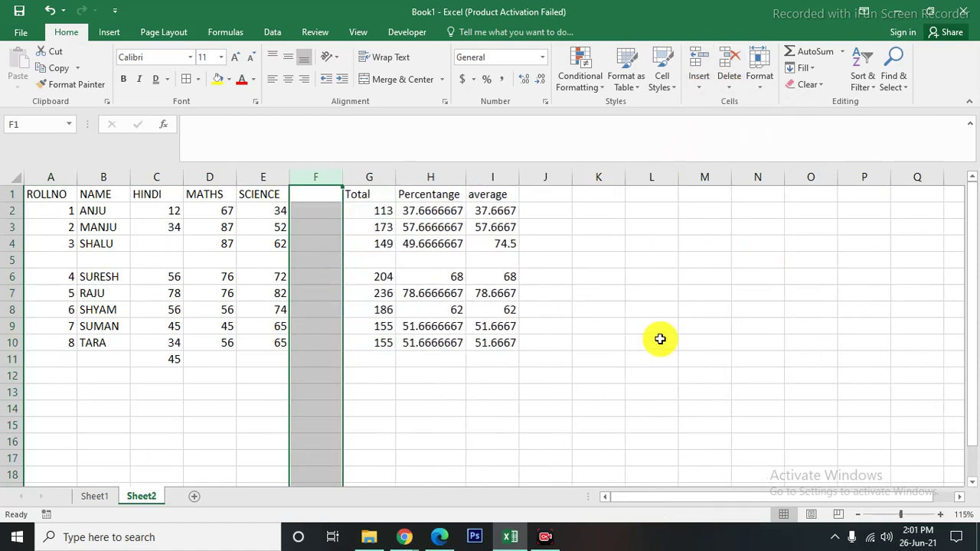
pyautogui.click(654, 341)
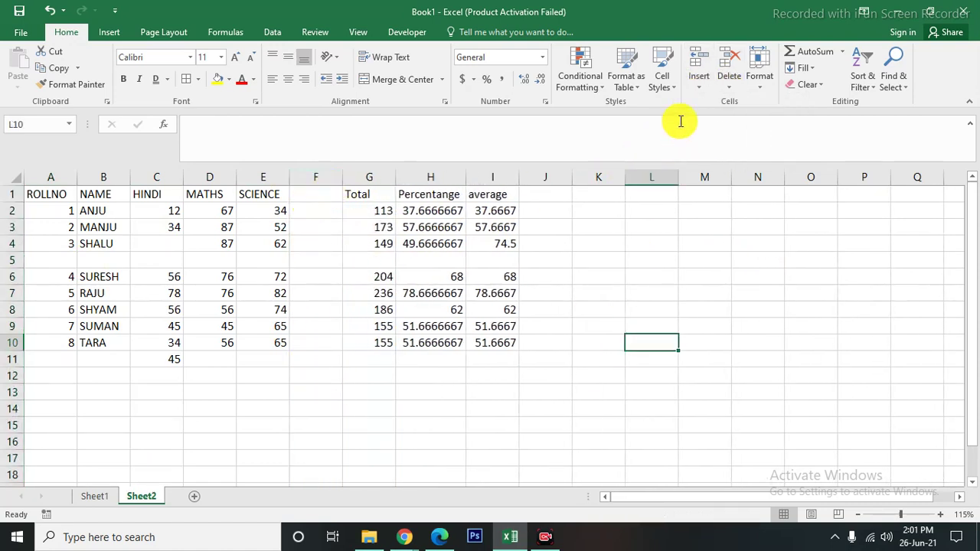
# - Add a new blank worksheet Sheet3, then return to Sheet2
pyautogui.click(699, 84)
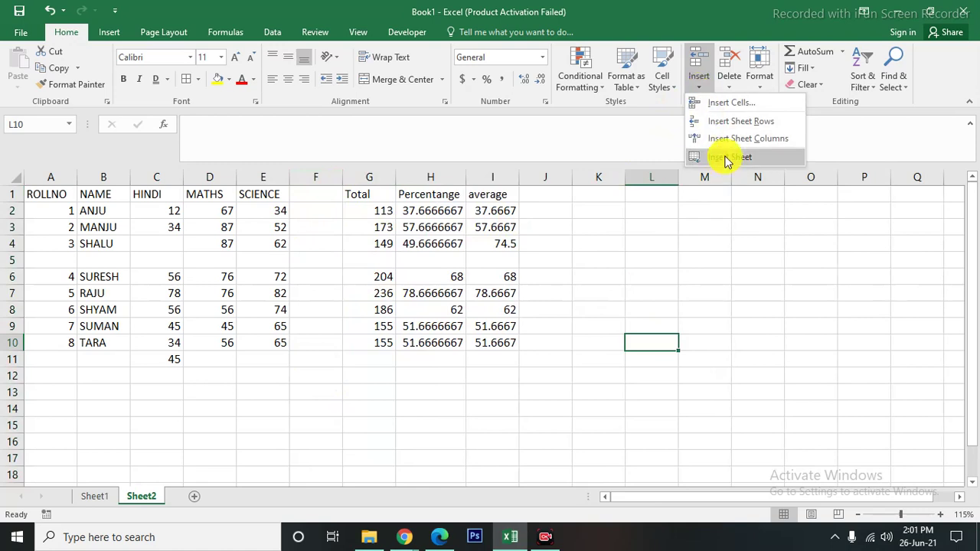
pyautogui.click(579, 412)
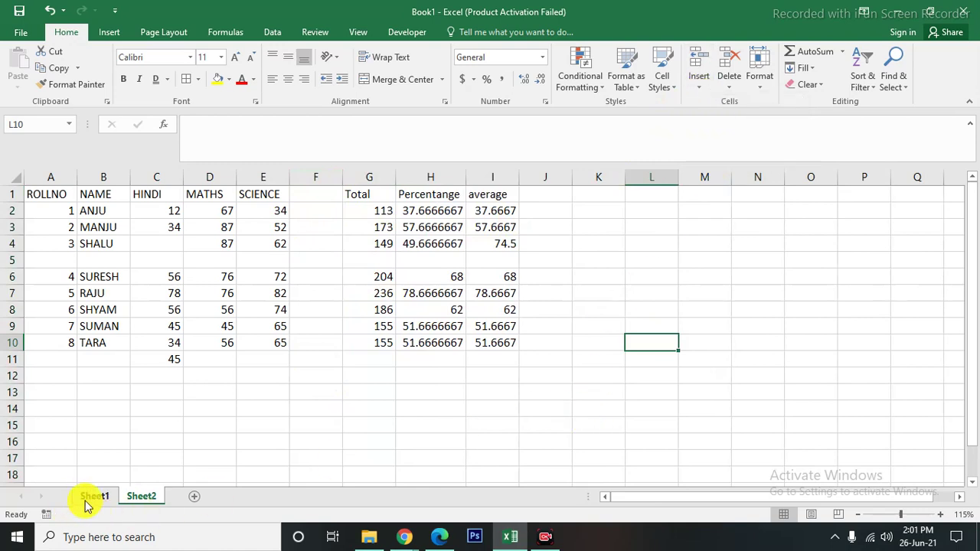
pyautogui.click(699, 86)
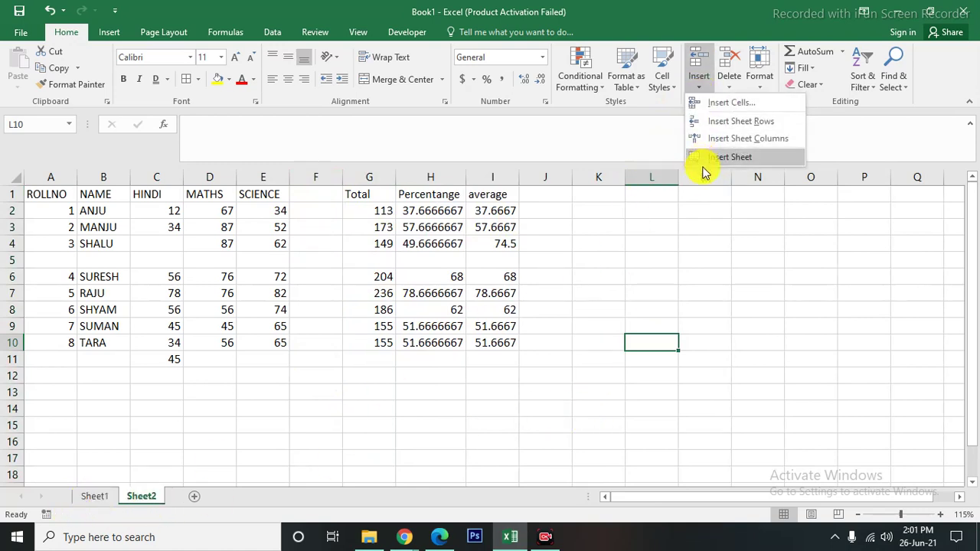
pyautogui.click(716, 157)
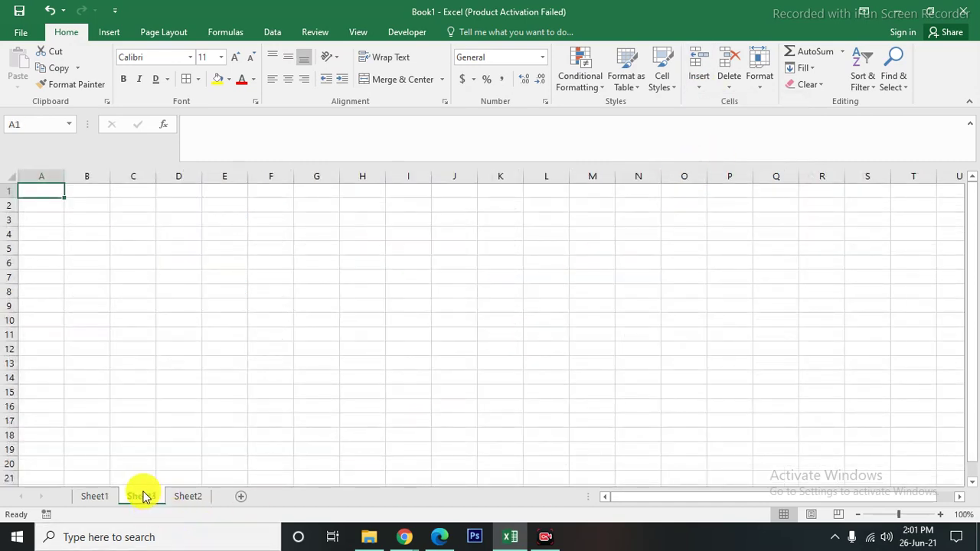
pyautogui.click(187, 496)
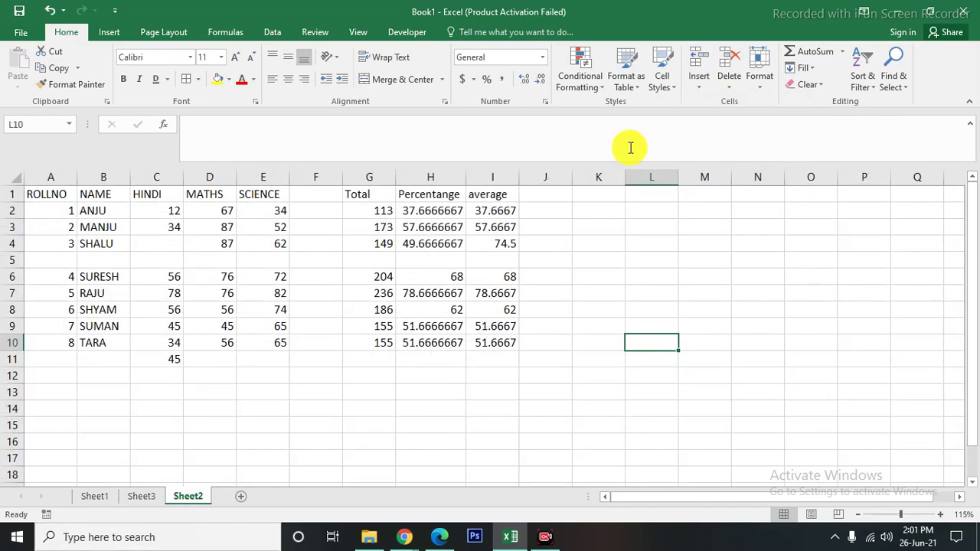
# - Delete the empty HINDI cell C4, shifting cells up
pyautogui.click(735, 91)
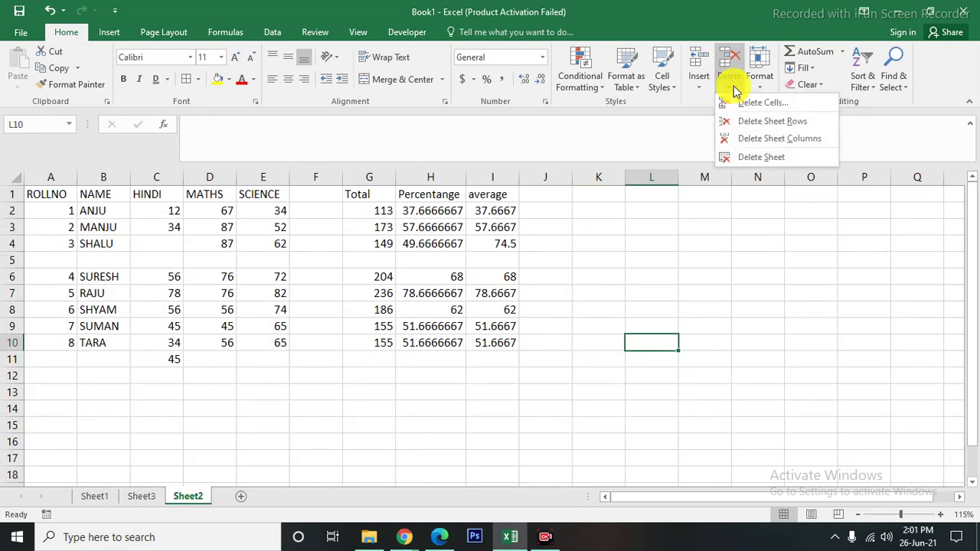
pyautogui.click(620, 373)
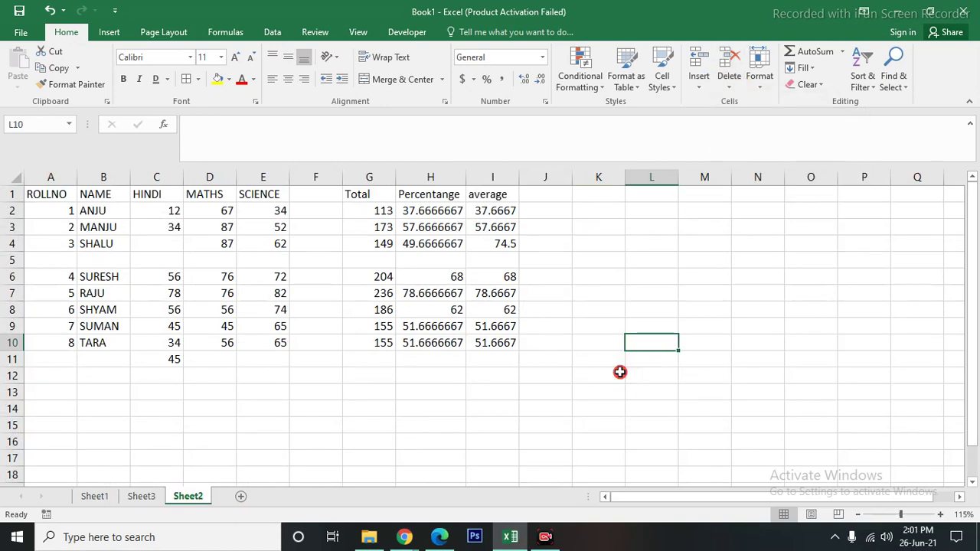
pyautogui.click(173, 243)
pyautogui.click(737, 86)
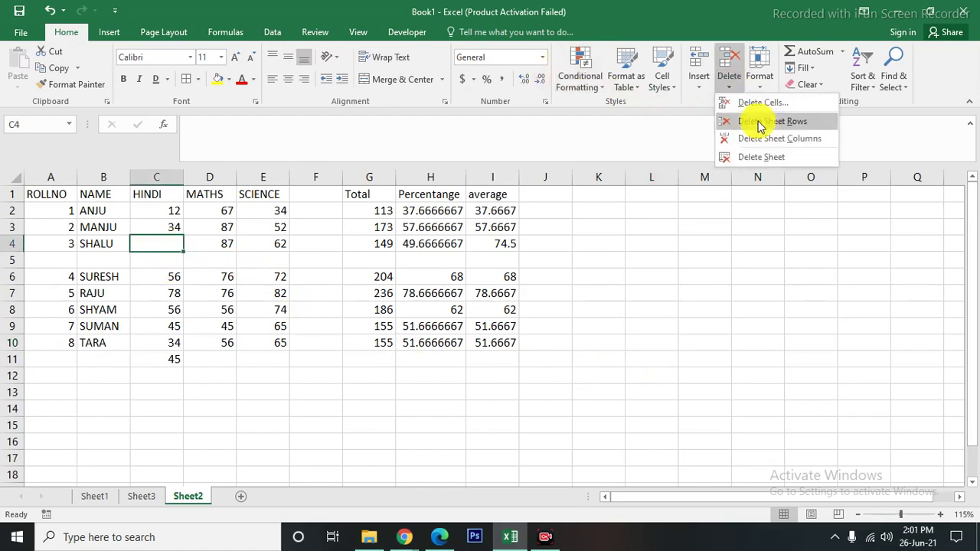
pyautogui.click(758, 101)
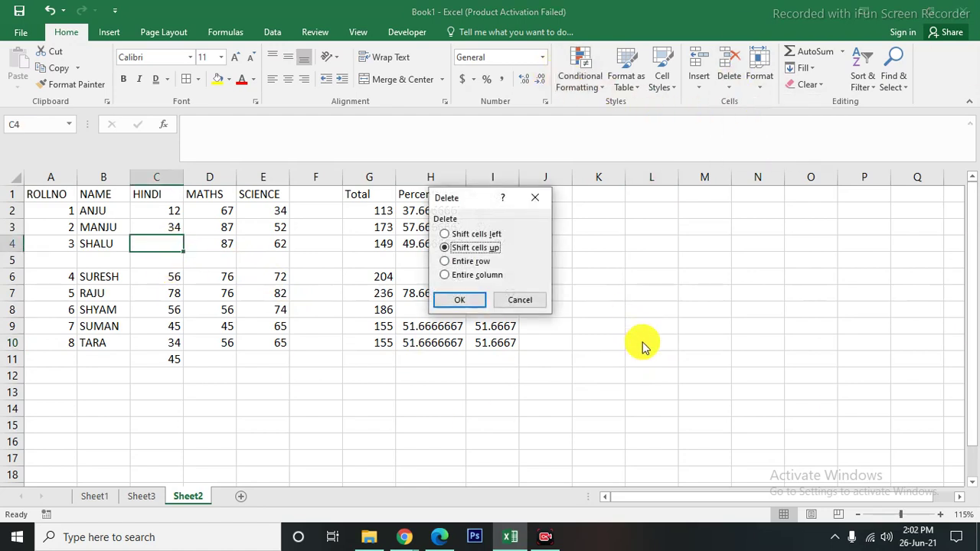
pyautogui.click(455, 300)
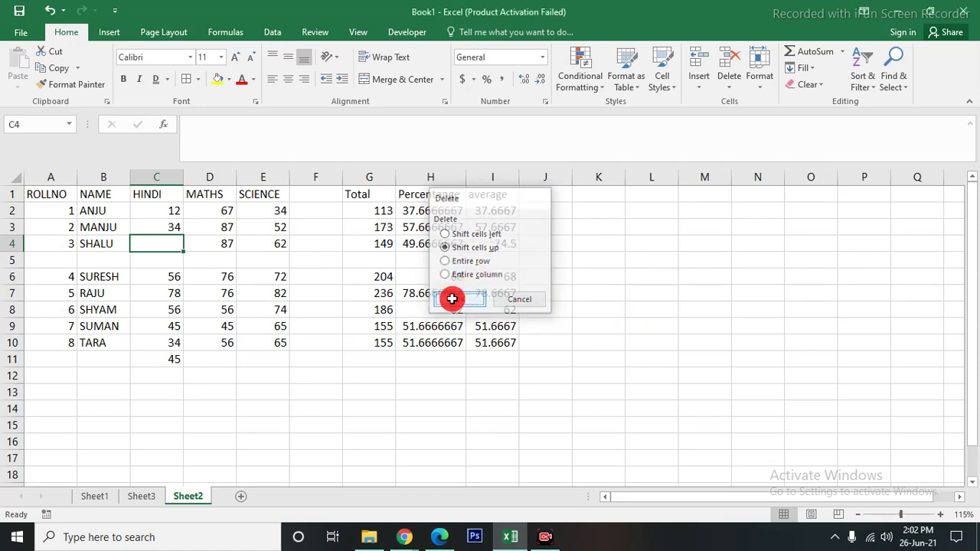
pyautogui.click(632, 356)
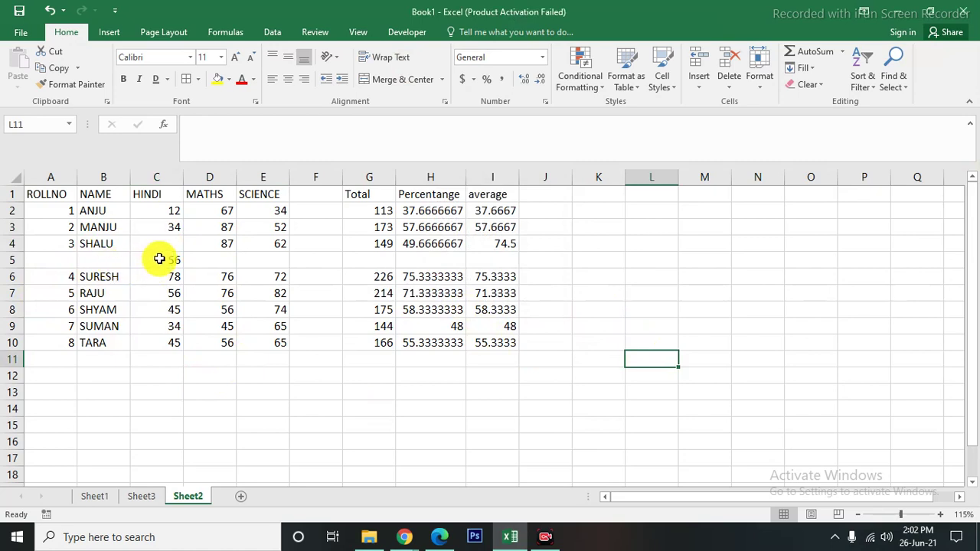
# - Delete the blank row 5, then the remaining empty C4 cell with cells shifted up
pyautogui.click(41, 261)
pyautogui.click(727, 86)
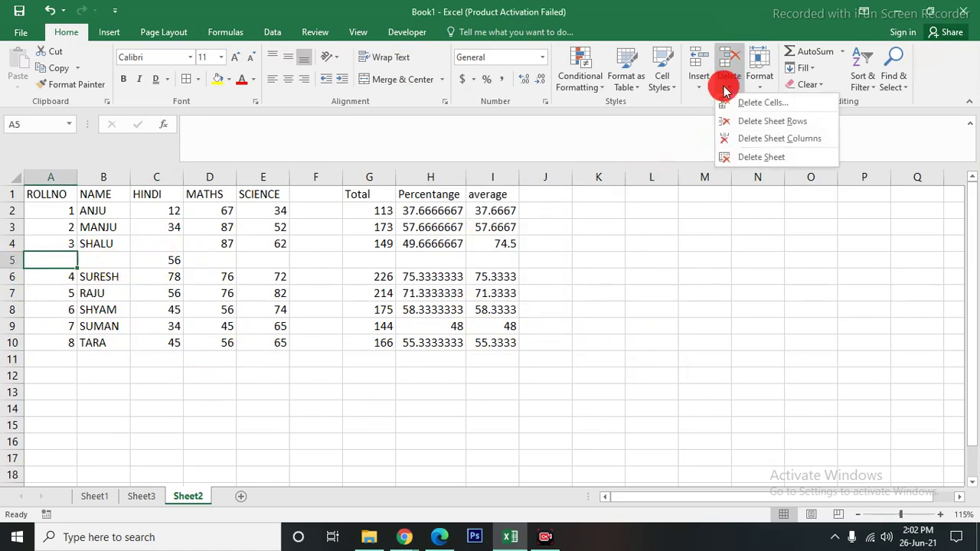
pyautogui.click(756, 125)
pyautogui.click(642, 360)
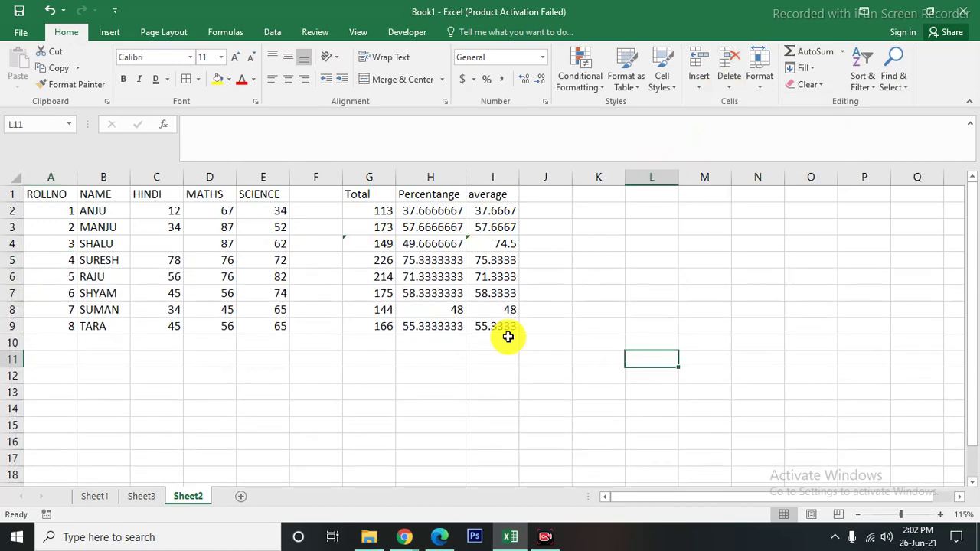
pyautogui.click(169, 245)
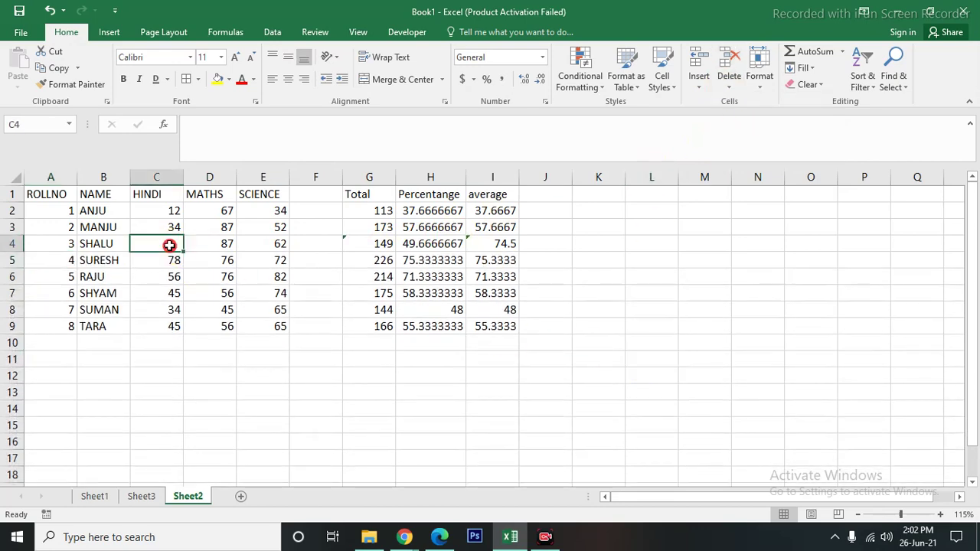
pyautogui.click(729, 86)
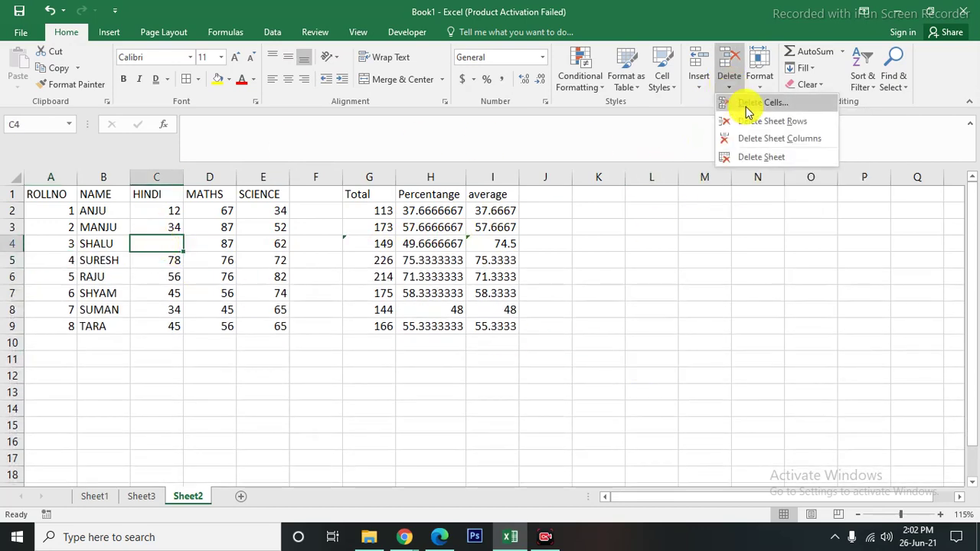
pyautogui.click(749, 104)
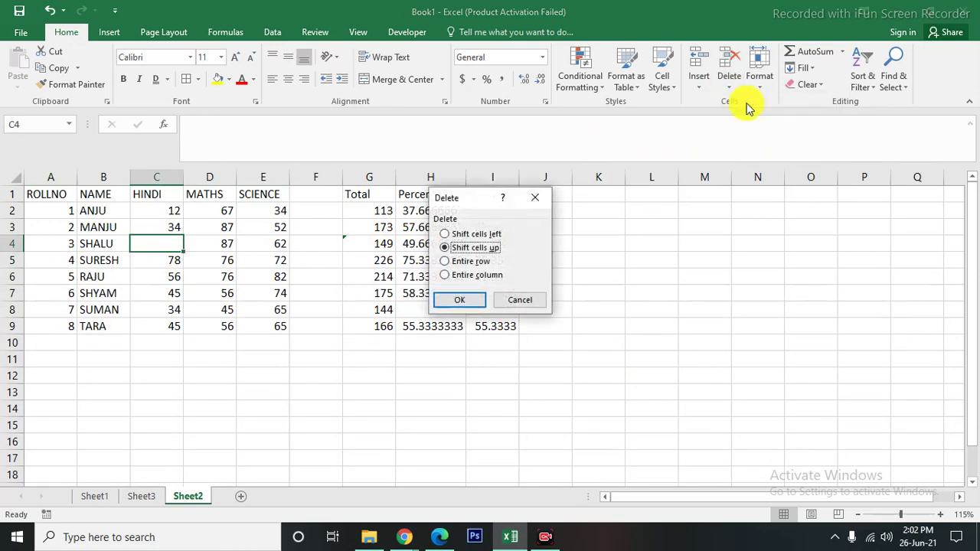
pyautogui.click(464, 303)
pyautogui.click(628, 360)
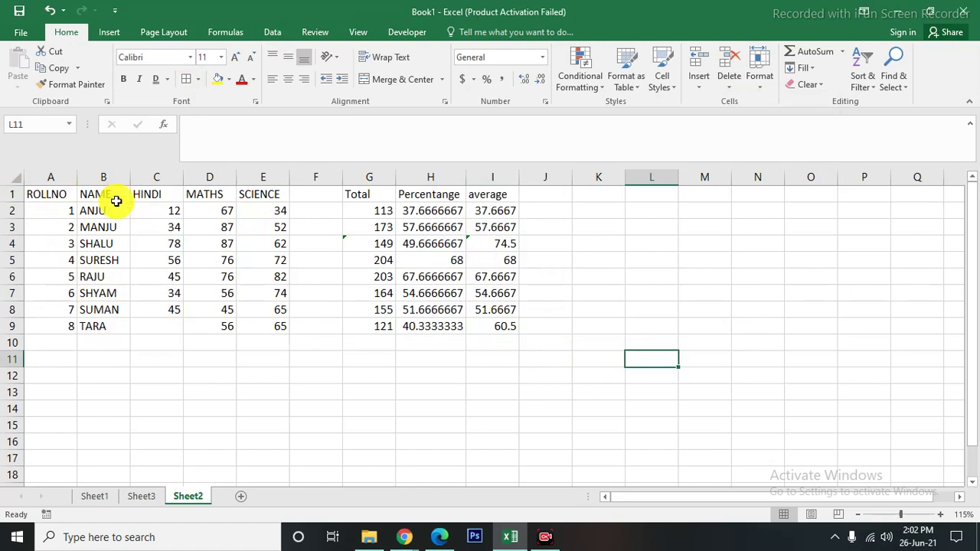
# - Remove the empty column F from the table
pyautogui.click(322, 176)
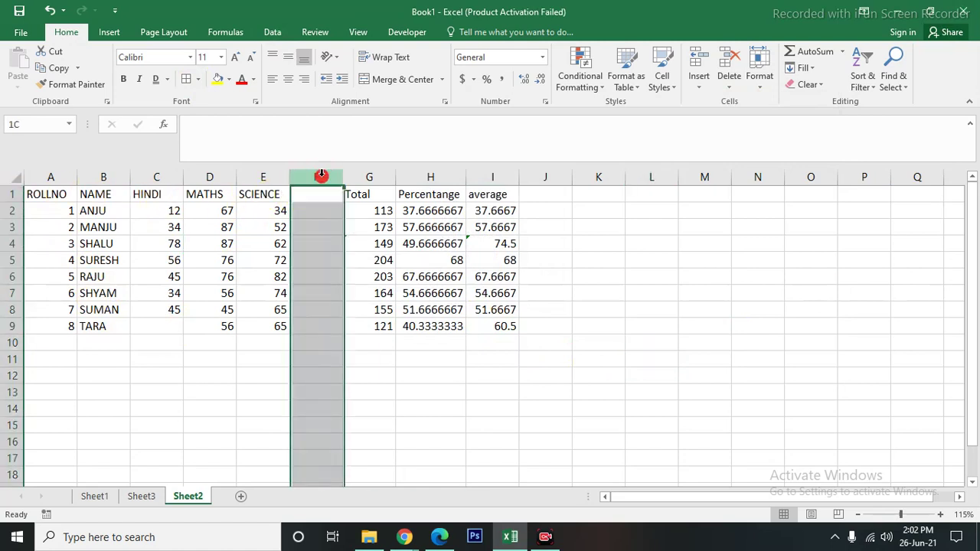
pyautogui.click(731, 83)
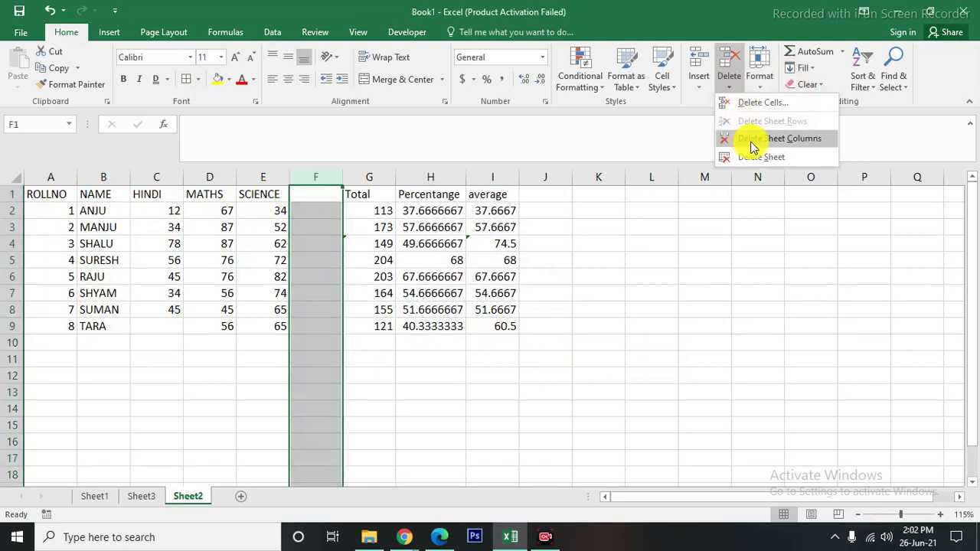
pyautogui.click(752, 147)
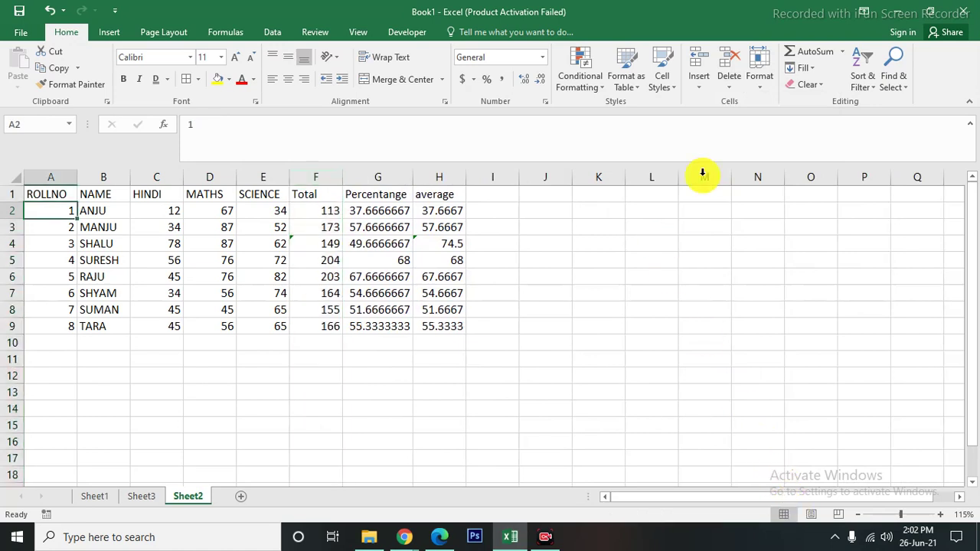
# - Switch to the blank Sheet3 and delete that worksheet
pyautogui.click(730, 89)
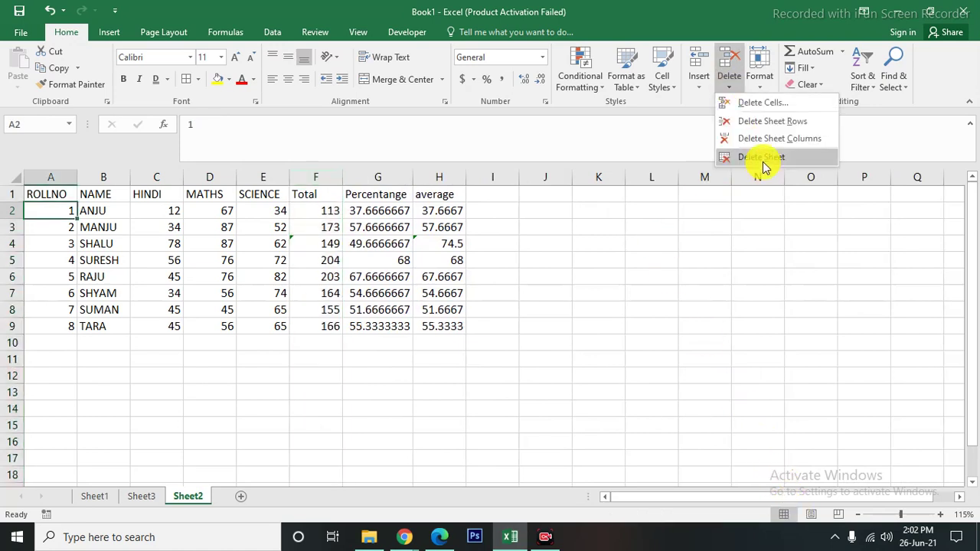
pyautogui.click(141, 499)
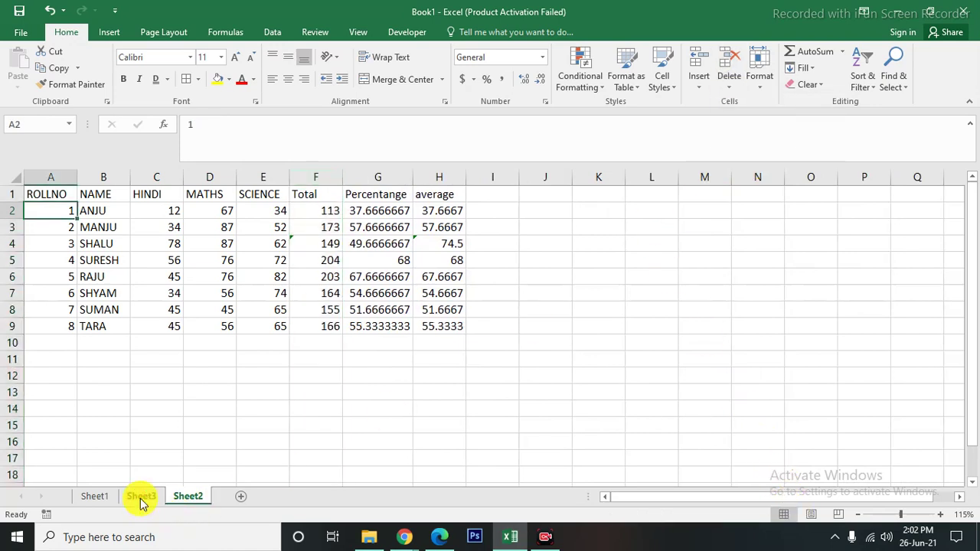
pyautogui.click(729, 88)
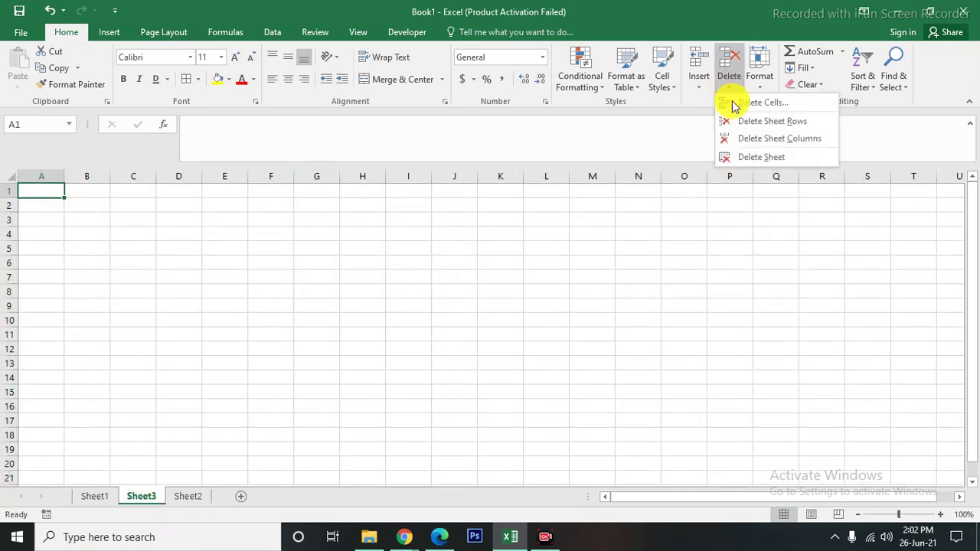
pyautogui.click(749, 157)
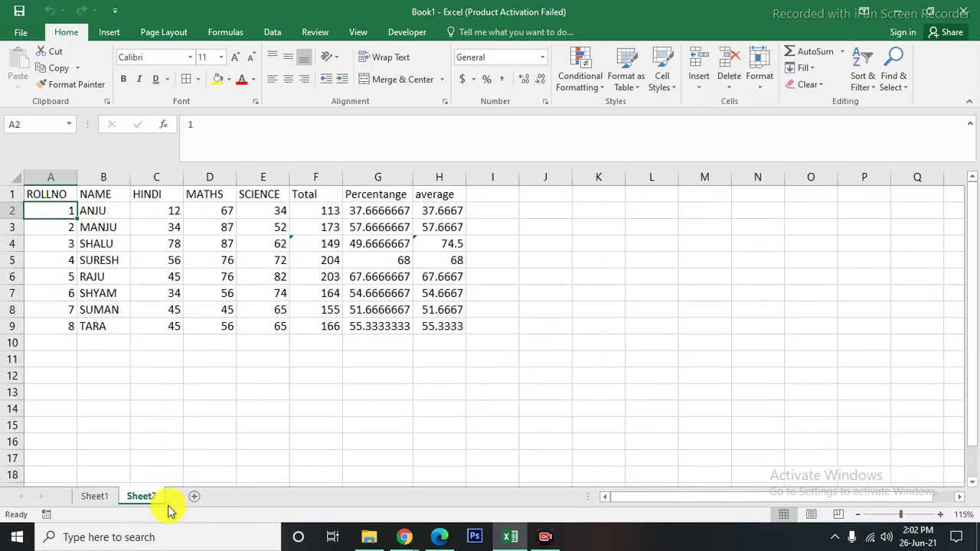
pyautogui.moveTo(149, 501); pyautogui.dragTo(135, 503)
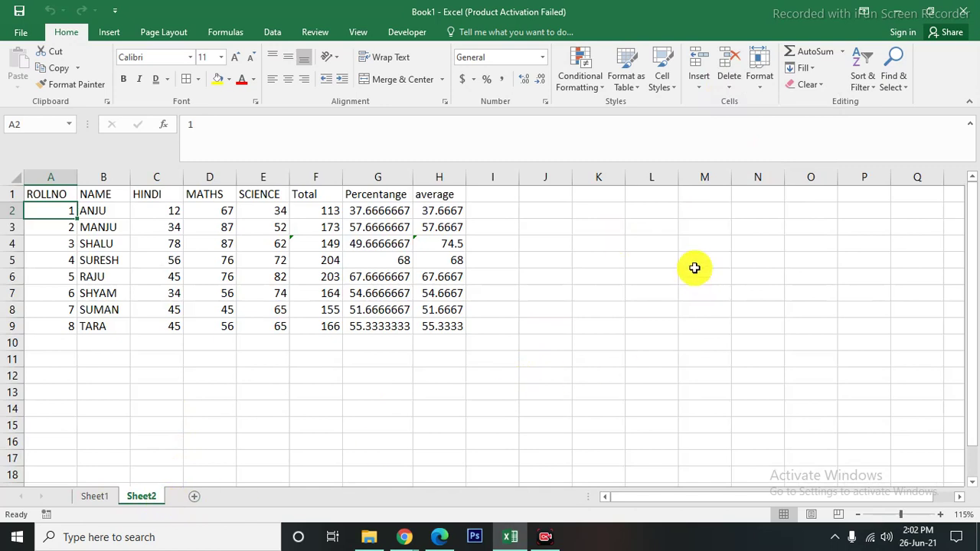
pyautogui.click(708, 227)
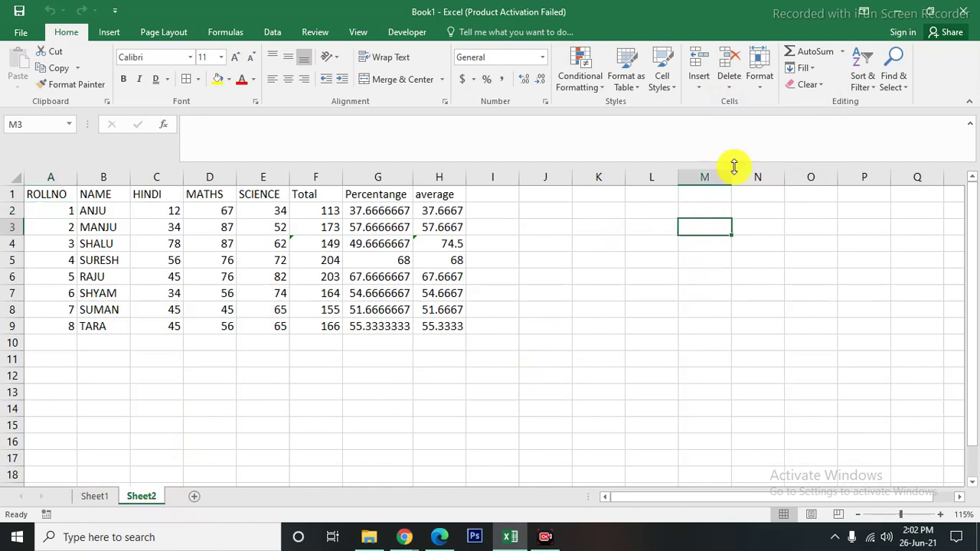
# - Drag rows 2 and 3 taller, then undo the height changes
pyautogui.click(763, 84)
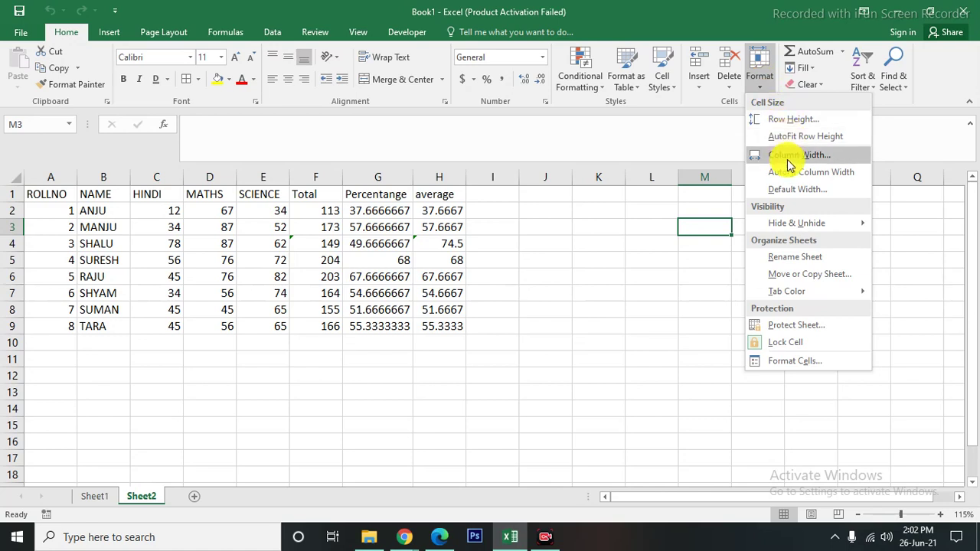
pyautogui.click(597, 288)
pyautogui.click(53, 213)
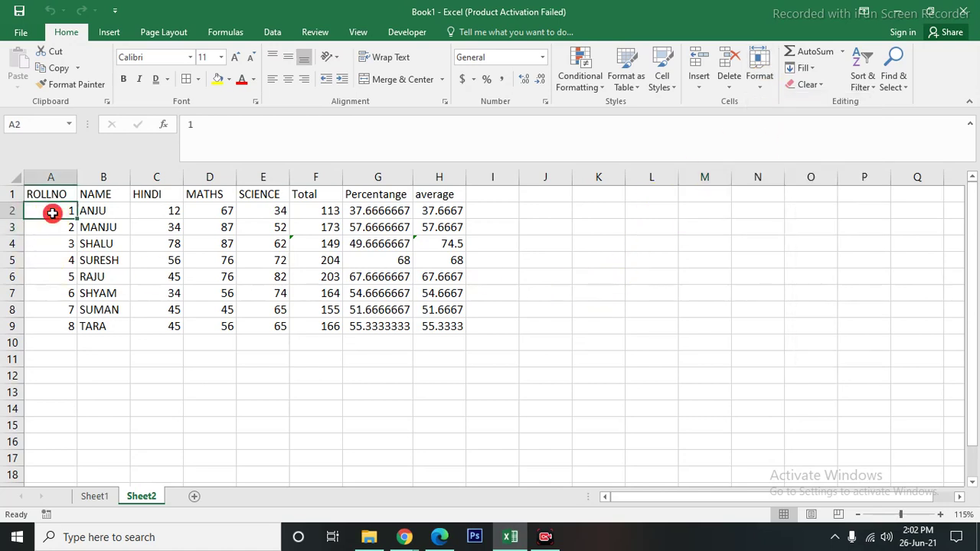
pyautogui.click(54, 228)
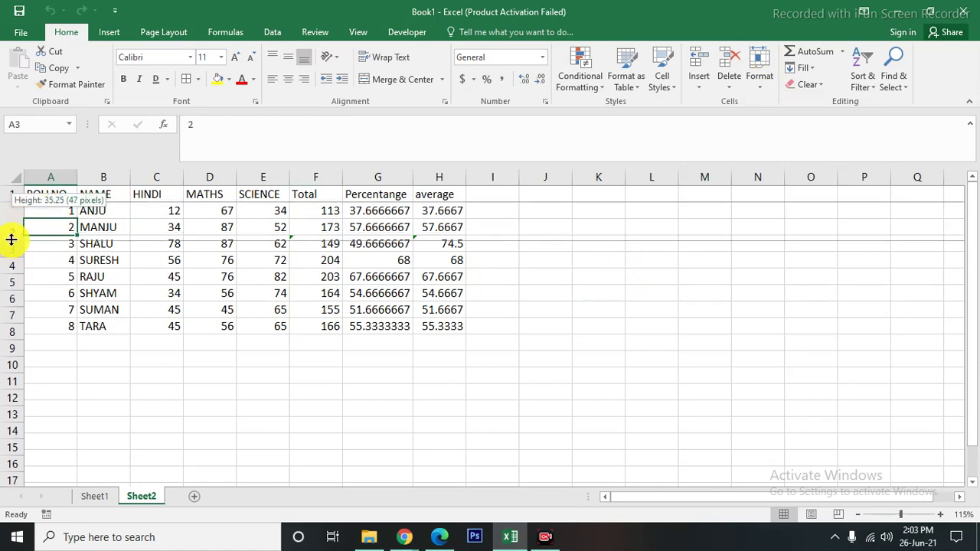
pyautogui.moveTo(12, 218); pyautogui.dragTo(12, 242)
pyautogui.click(146, 380)
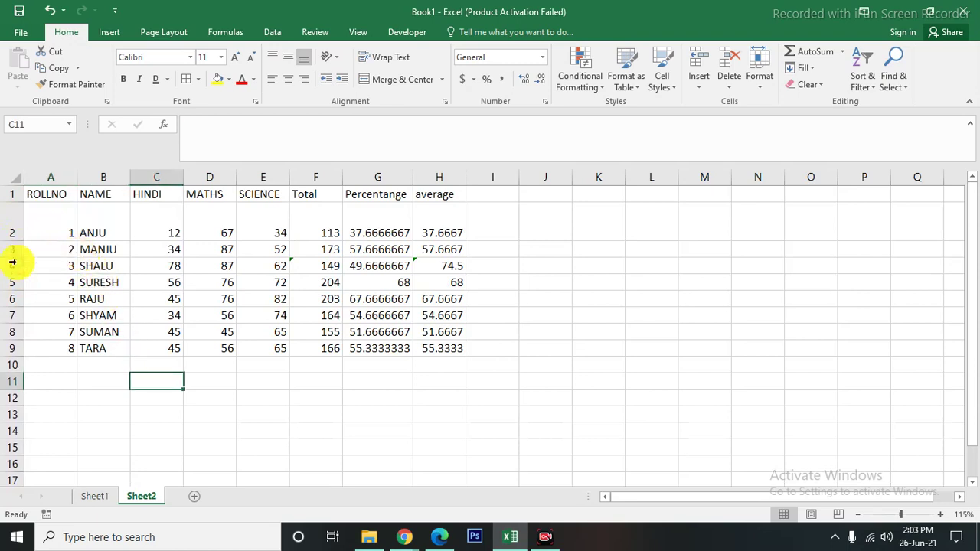
pyautogui.moveTo(19, 258); pyautogui.dragTo(19, 292)
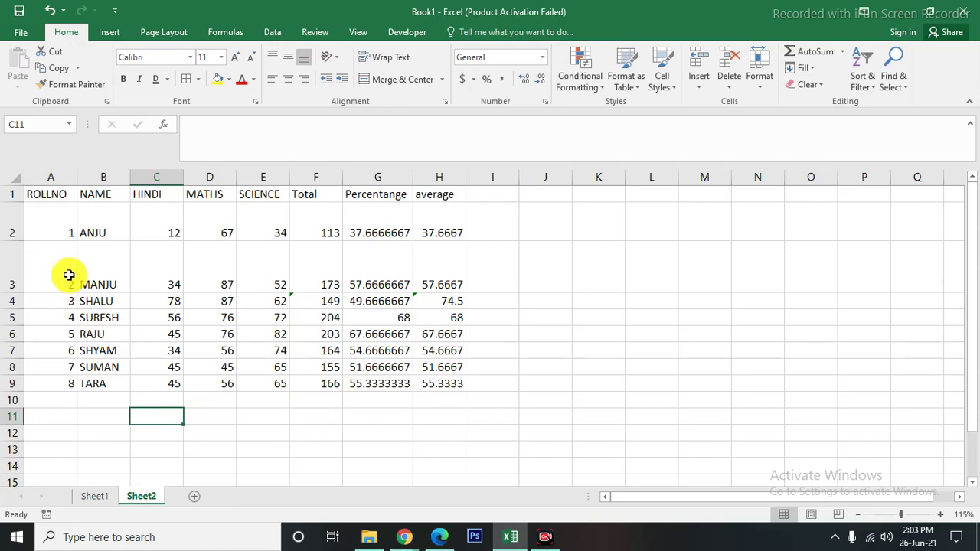
pyautogui.hotkey('ctrl', 'z')
pyautogui.hotkey('ctrl', 'z')
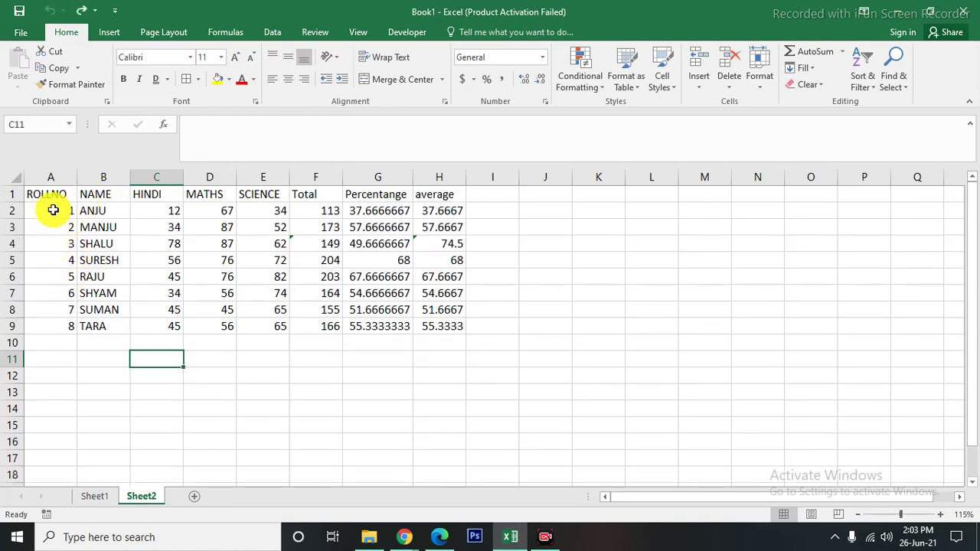
# - Set the row height of rows 2–9 (A2:H9) to 20
pyautogui.moveTo(52, 207)
pyautogui.mouseDown()
pyautogui.moveTo(141, 318)
pyautogui.moveTo(431, 326)
pyautogui.mouseUp()
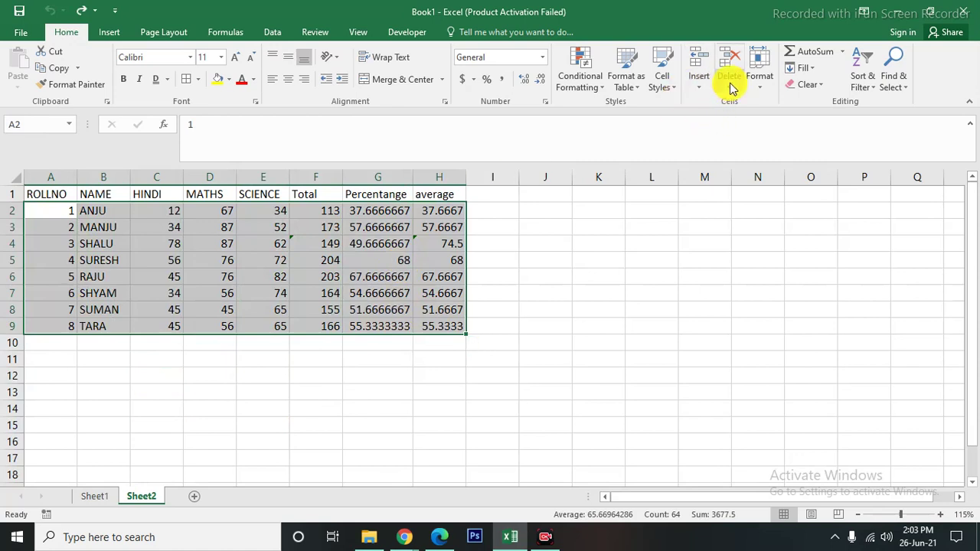
pyautogui.click(761, 81)
pyautogui.click(792, 123)
pyautogui.write('20')
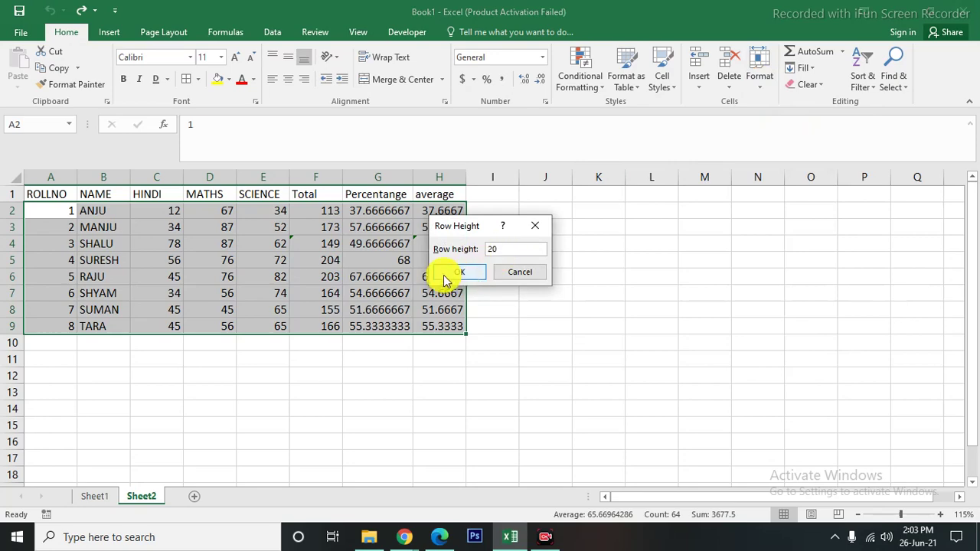
pyautogui.click(457, 272)
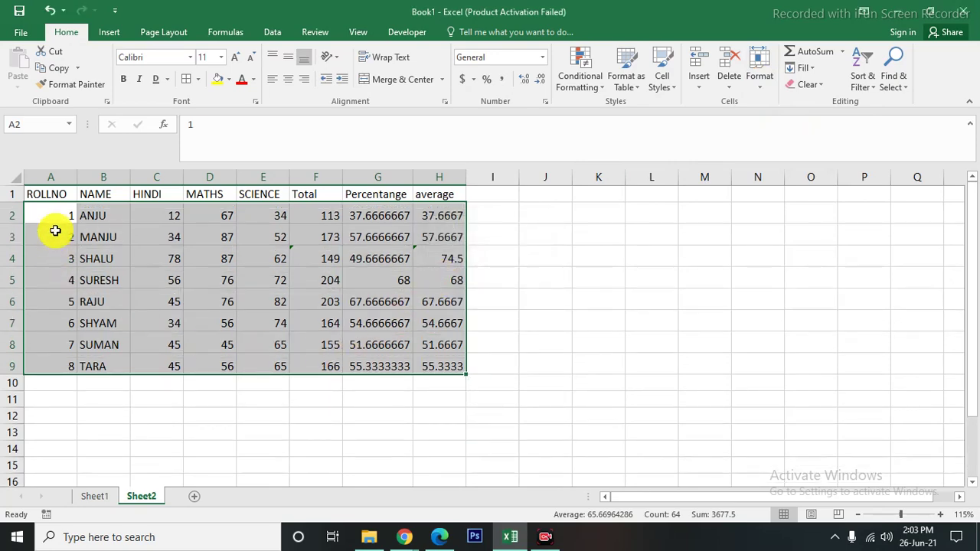
pyautogui.click(442, 330)
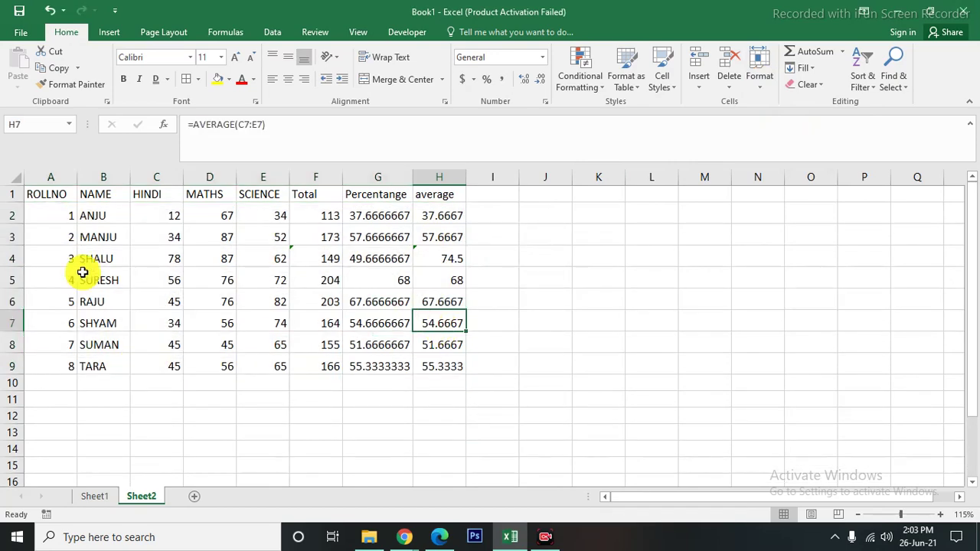
# - AutoFit the row height of rows 2–9 back to standard
pyautogui.click(760, 77)
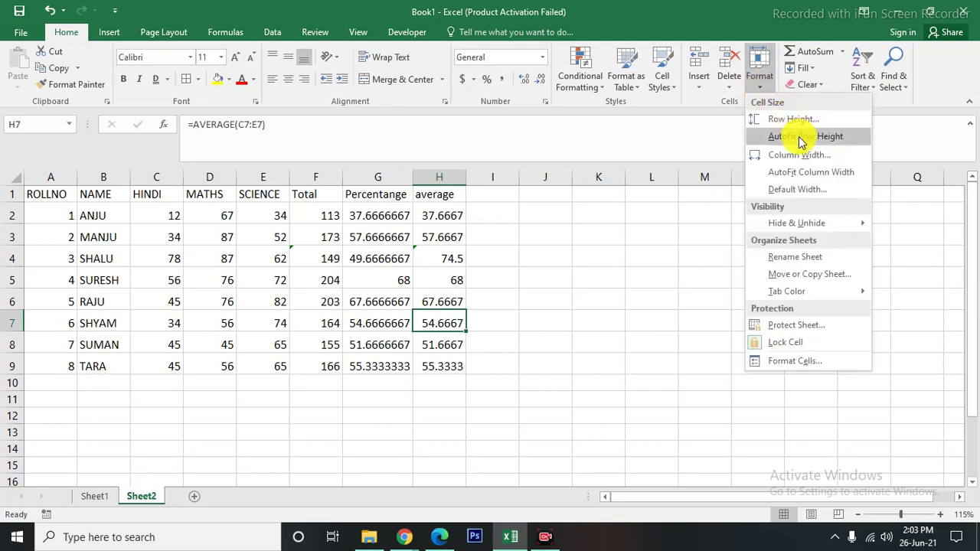
pyautogui.click(571, 271)
pyautogui.moveTo(30, 215)
pyautogui.mouseDown()
pyautogui.moveTo(342, 289)
pyautogui.moveTo(437, 369)
pyautogui.mouseUp()
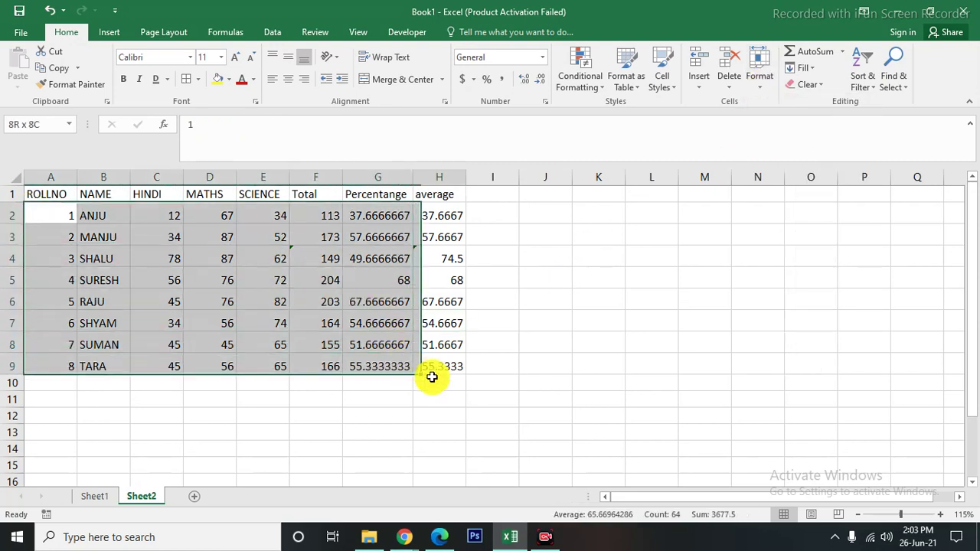
pyautogui.click(758, 85)
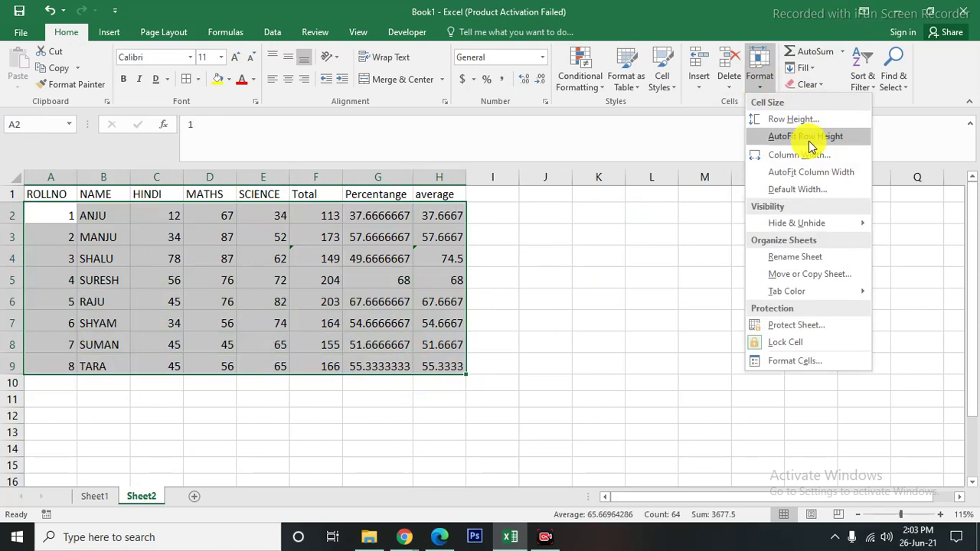
pyautogui.click(806, 136)
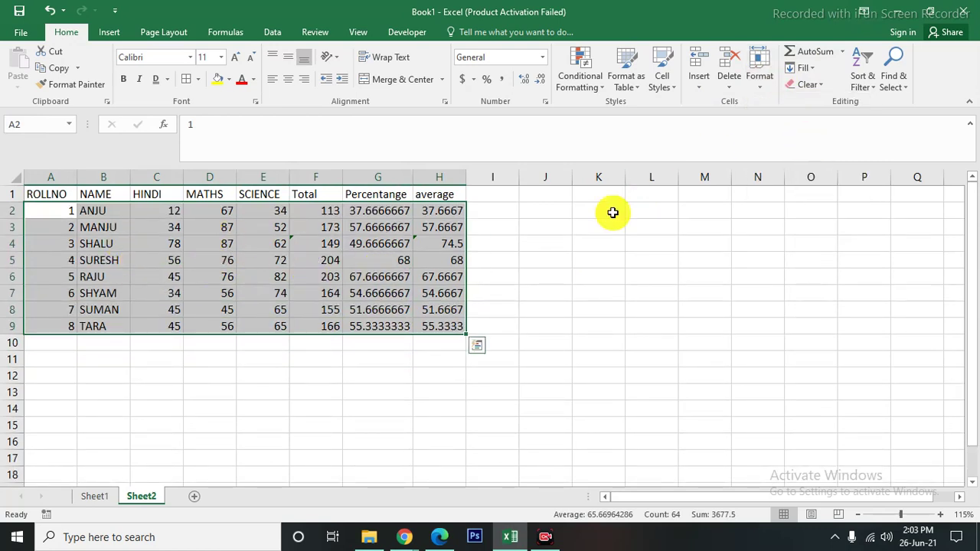
# - Set columns A–H to width 25, then auto-fit them to their contents
pyautogui.click(759, 81)
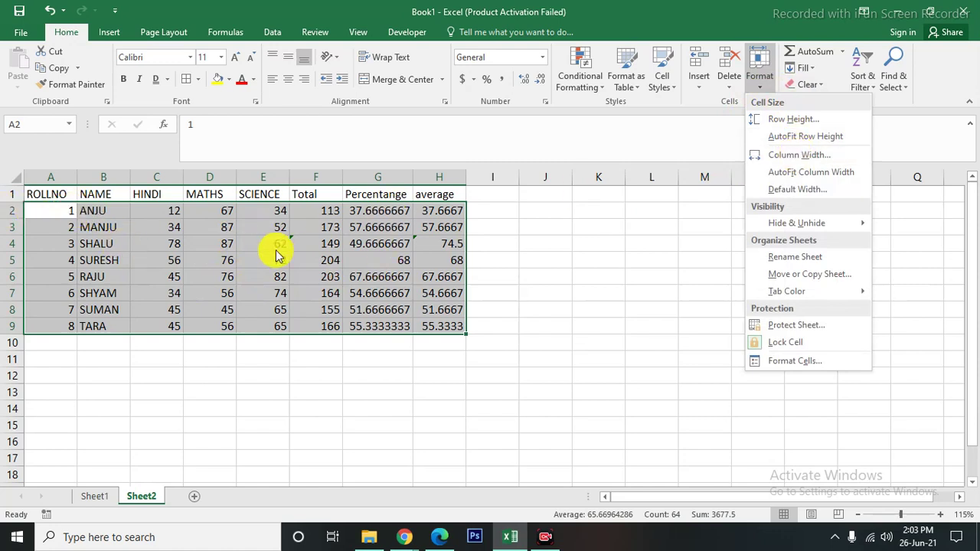
pyautogui.click(781, 154)
pyautogui.write('25')
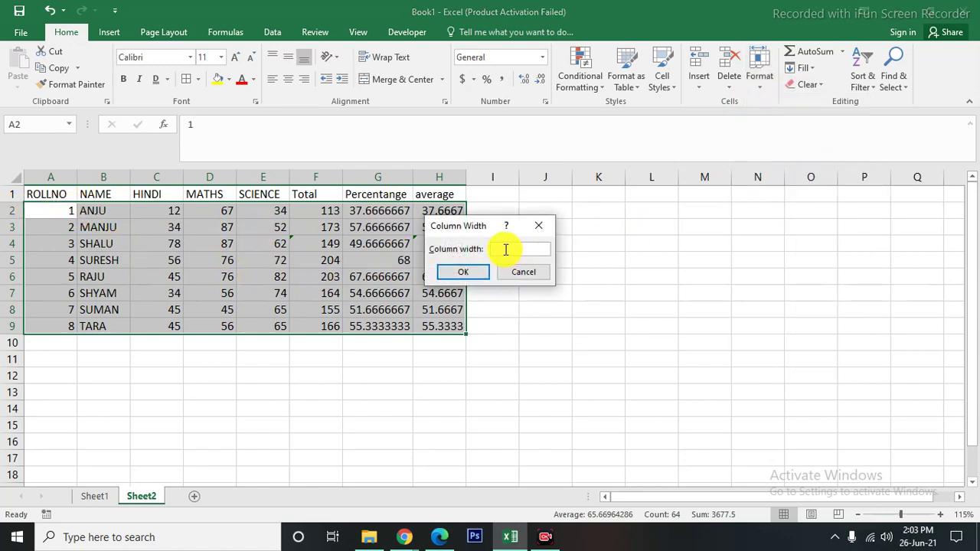
pyautogui.click(463, 272)
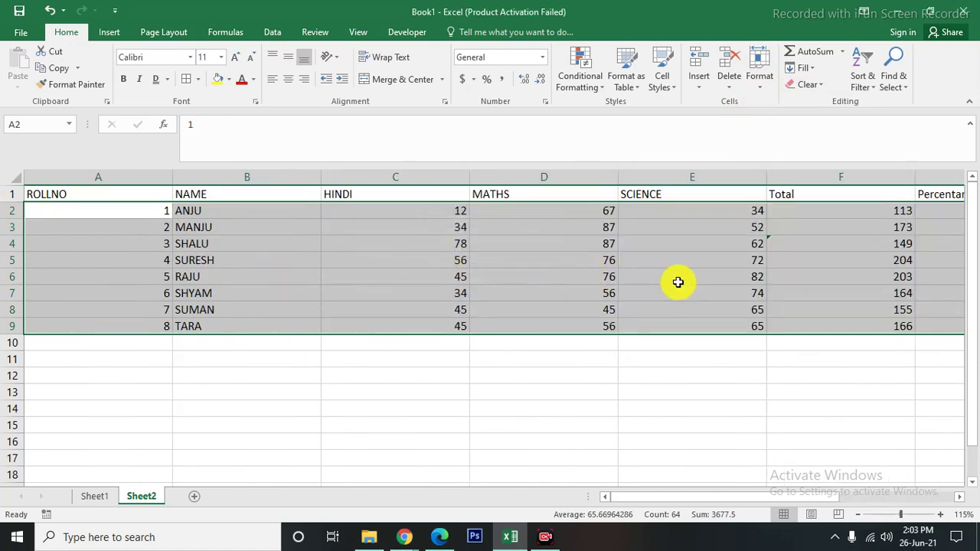
pyautogui.click(759, 77)
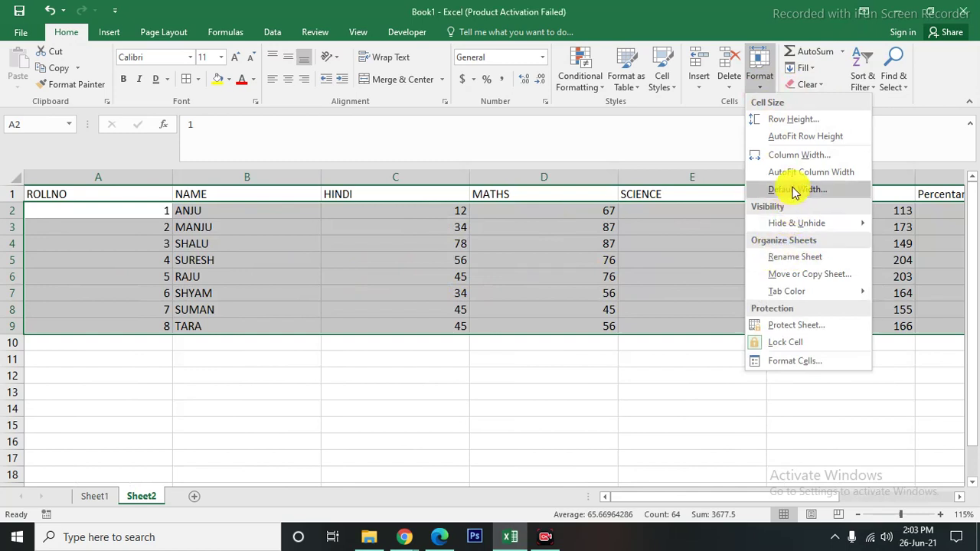
pyautogui.click(763, 170)
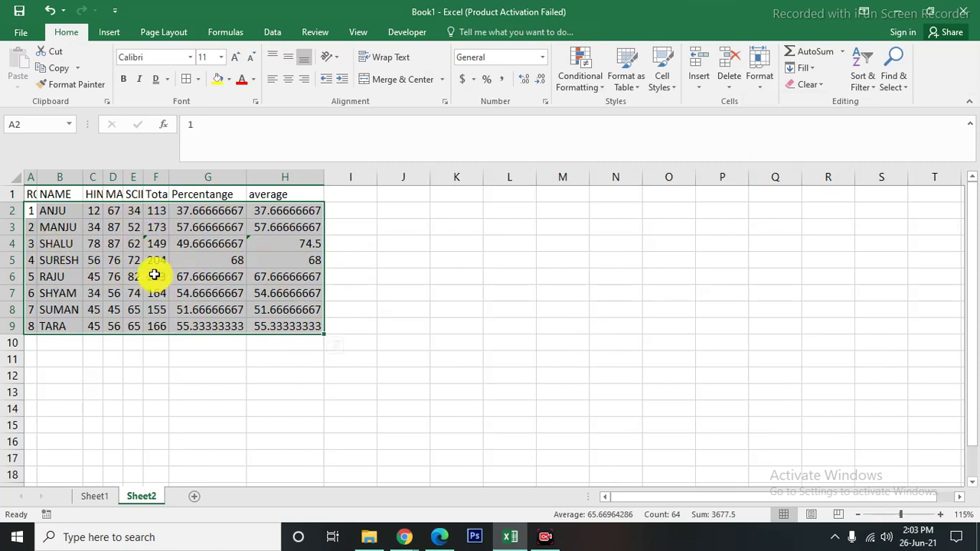
# - Set Excel's standard column width to 10, then click an empty cell to deselect
pyautogui.click(760, 76)
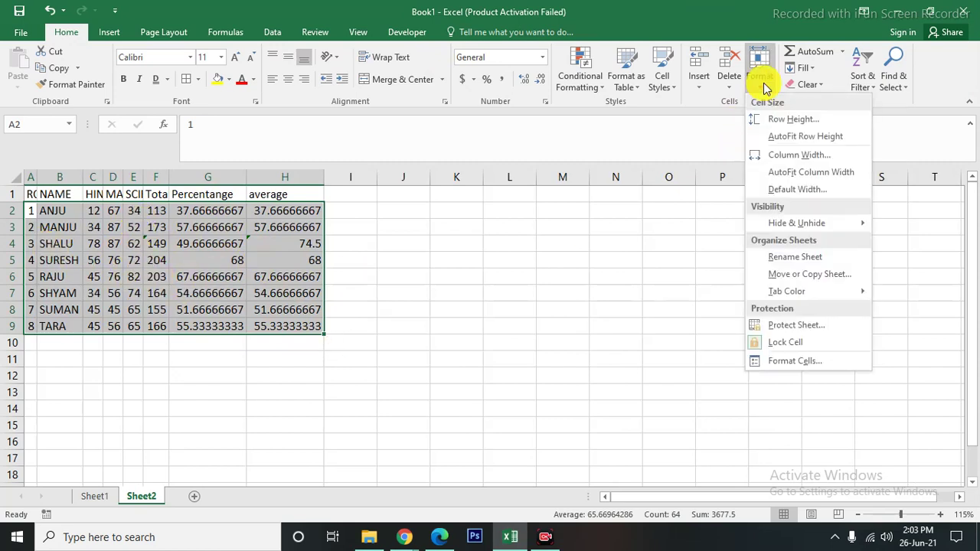
pyautogui.click(786, 197)
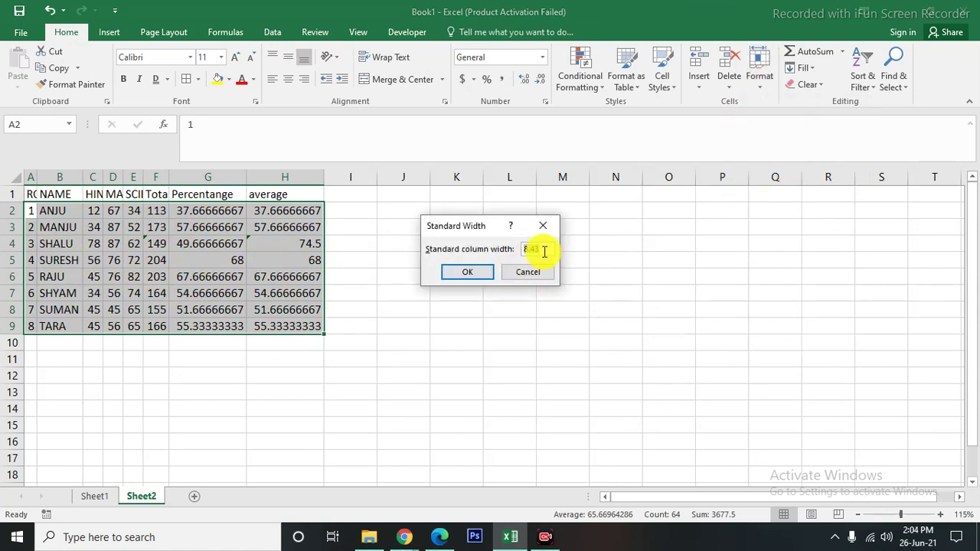
pyautogui.click(467, 273)
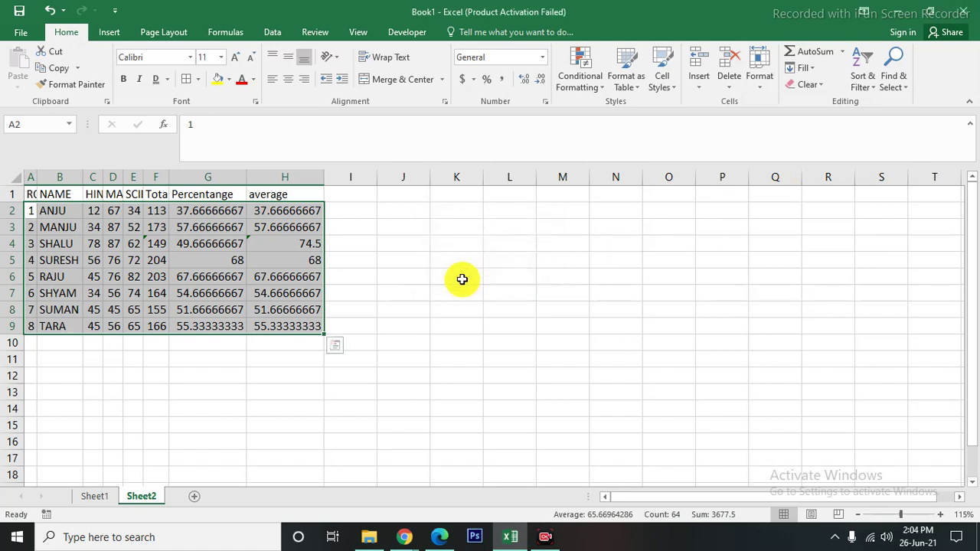
pyautogui.click(760, 84)
pyautogui.click(783, 188)
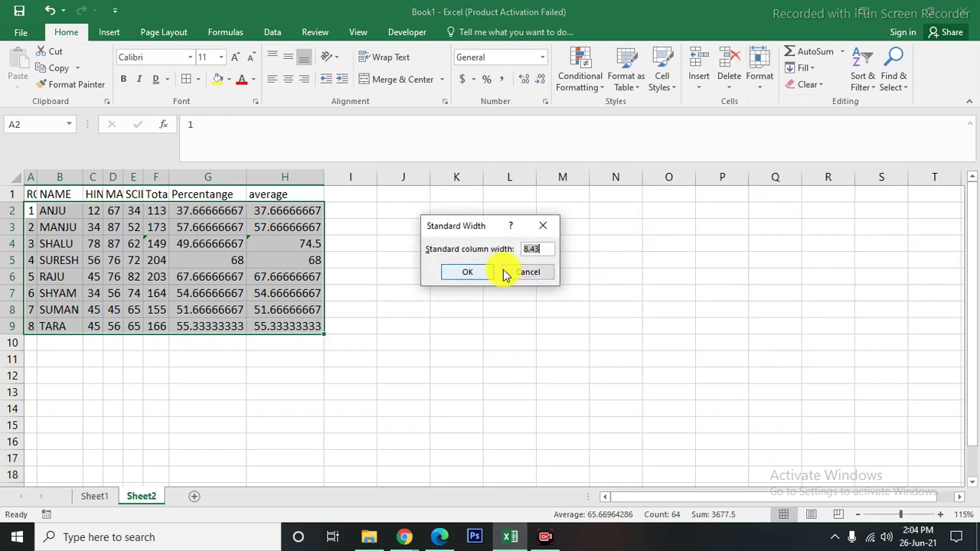
pyautogui.click(540, 270)
pyautogui.click(463, 272)
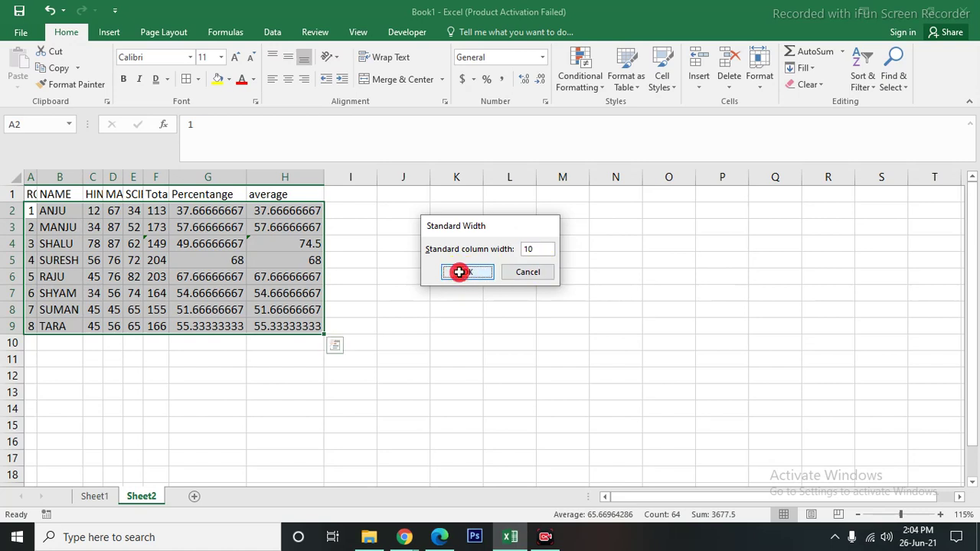
pyautogui.click(766, 85)
pyautogui.click(789, 191)
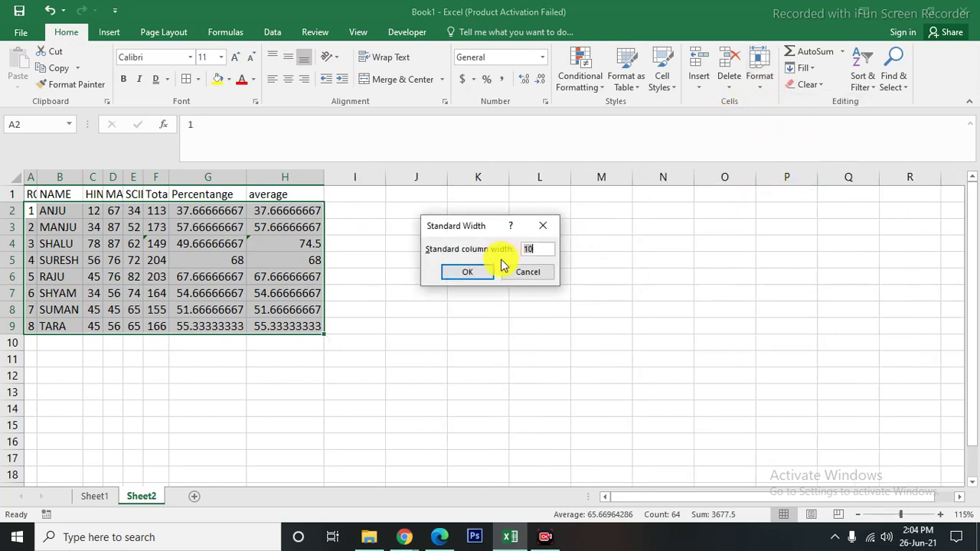
pyautogui.press('Return')
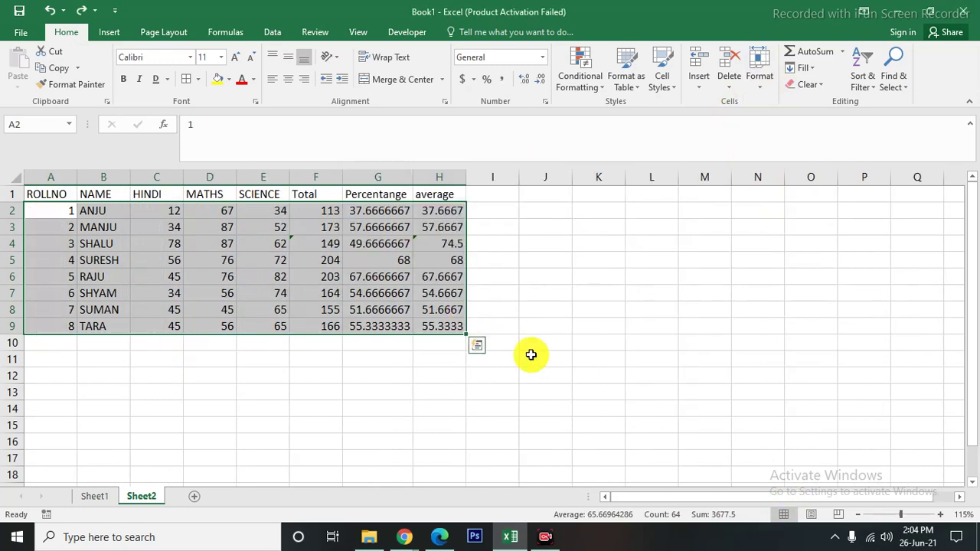
pyautogui.click(640, 344)
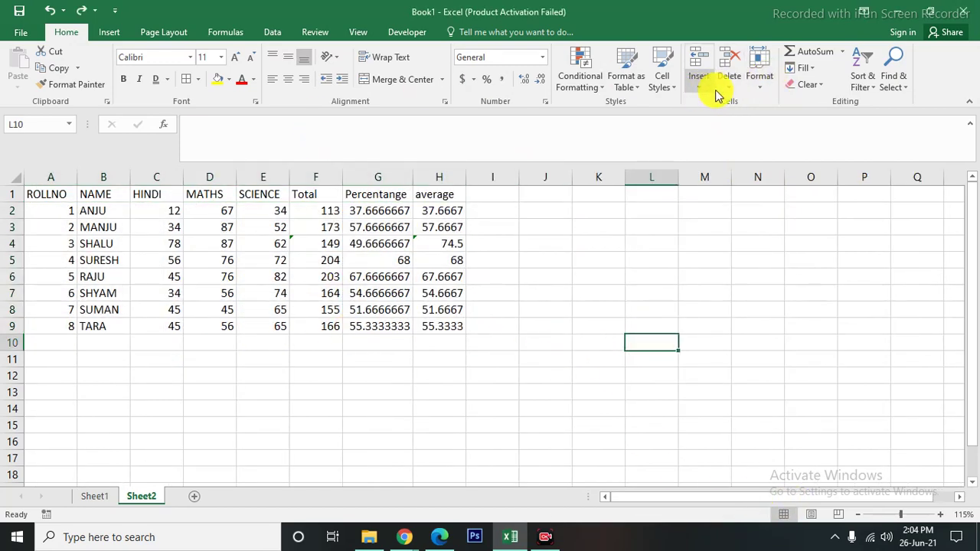
# - Select the SCIENCE column E and hide it with Hide Columns
pyautogui.click(752, 86)
pyautogui.moveTo(796, 223)
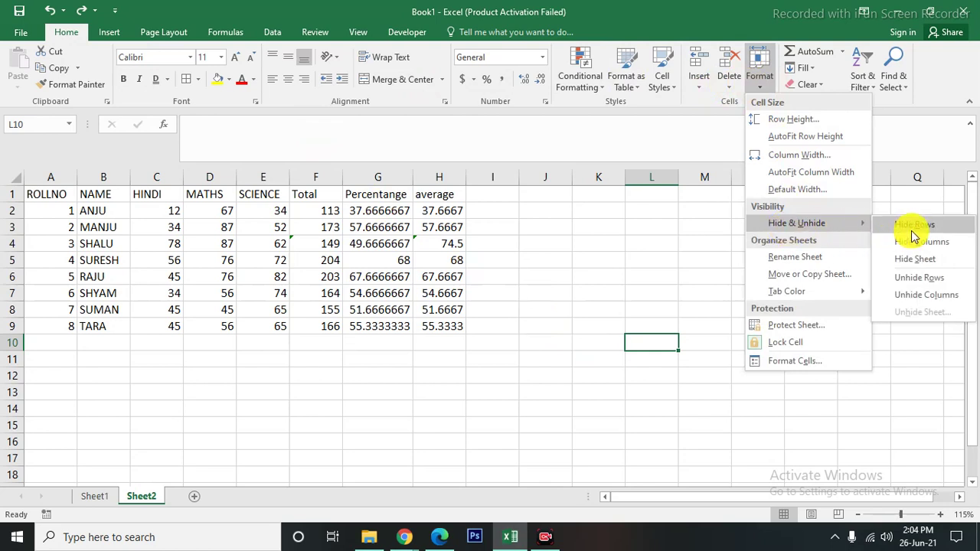
pyautogui.click(919, 278)
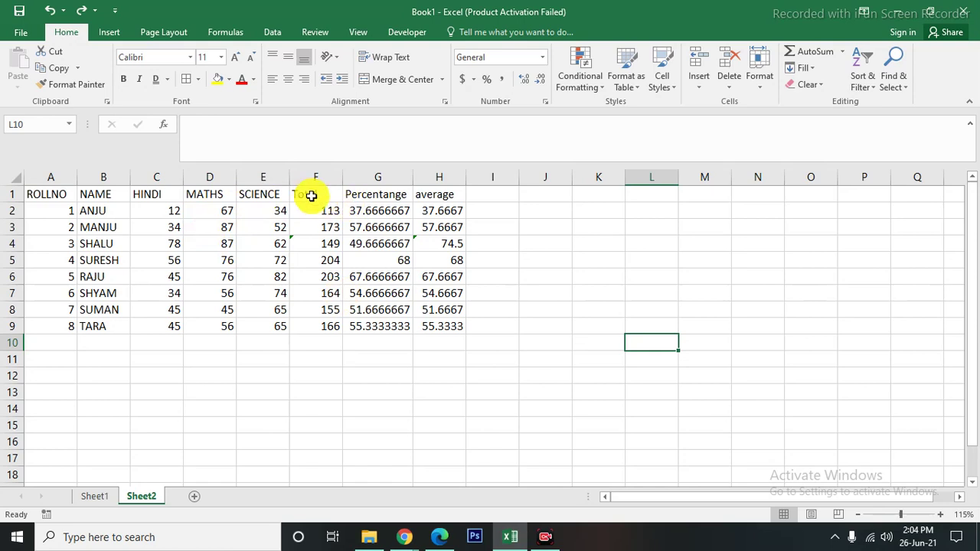
pyautogui.moveTo(312, 196); pyautogui.dragTo(315, 326)
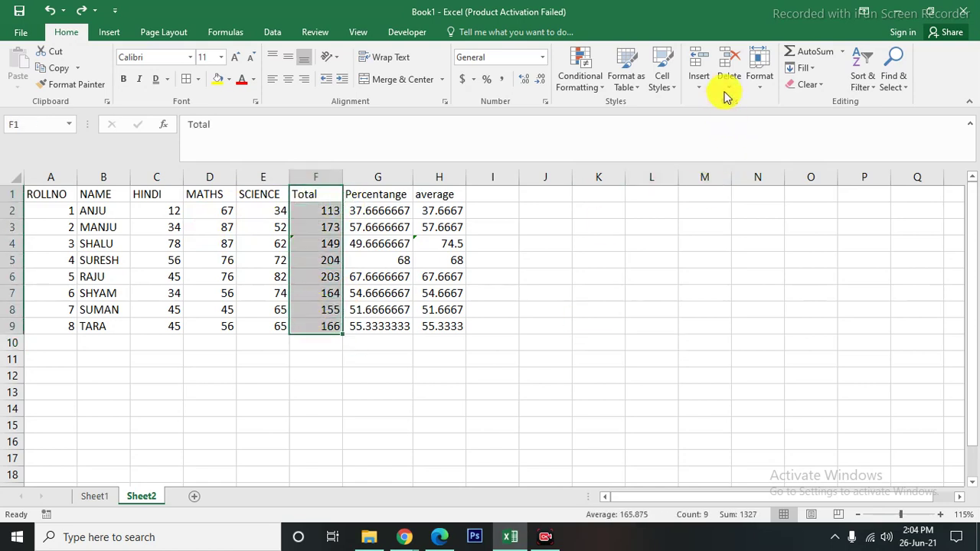
pyautogui.moveTo(267, 178)
pyautogui.mouseDown()
pyautogui.moveTo(266, 301)
pyautogui.moveTo(266, 258)
pyautogui.mouseUp()
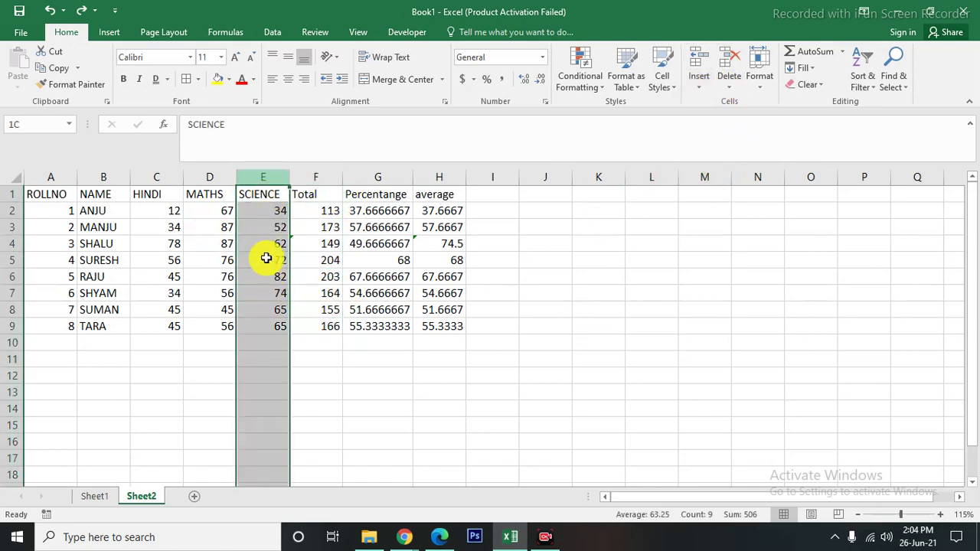
pyautogui.click(766, 84)
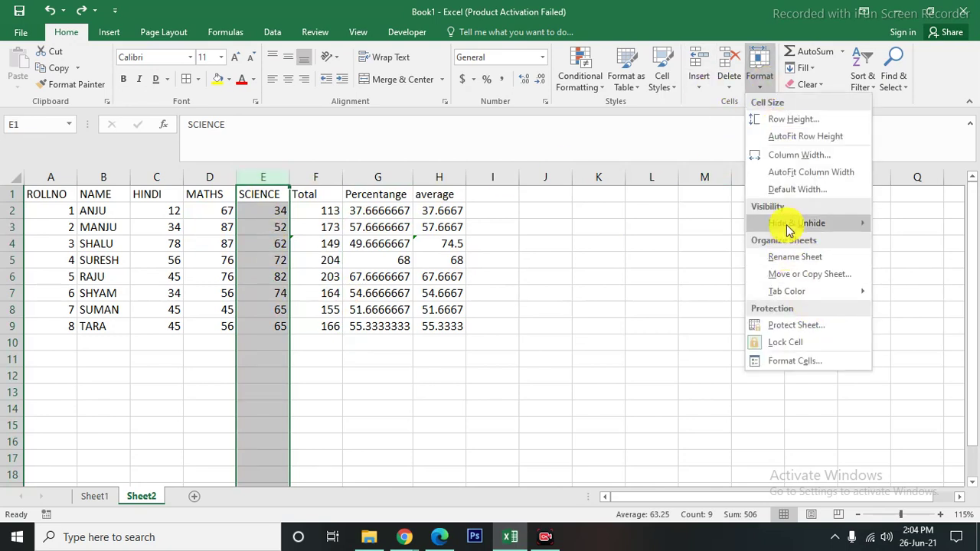
pyautogui.moveTo(797, 223)
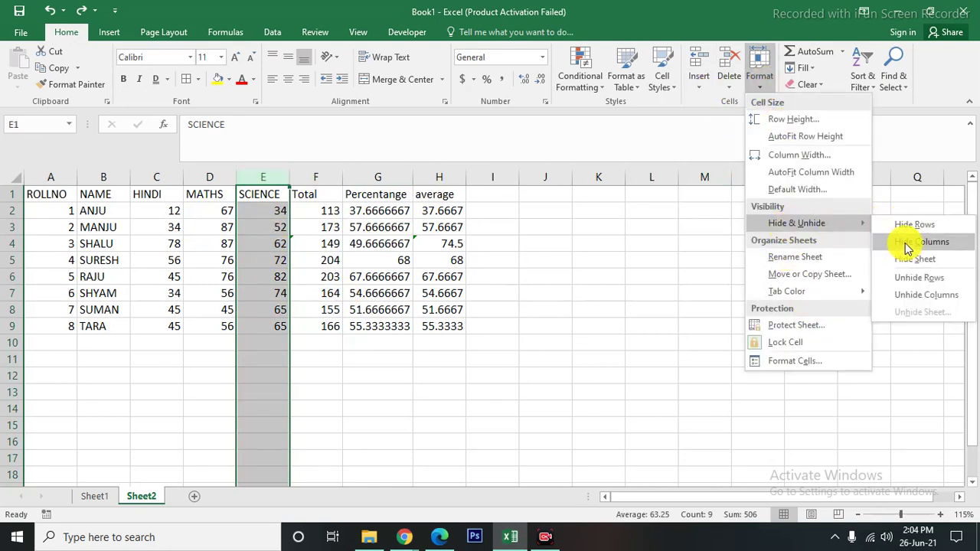
pyautogui.click(911, 241)
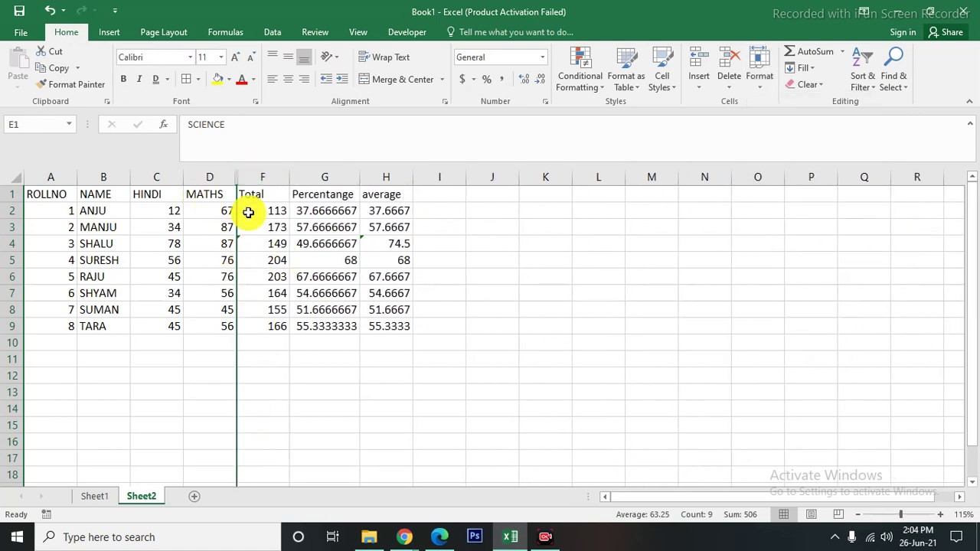
pyautogui.click(318, 357)
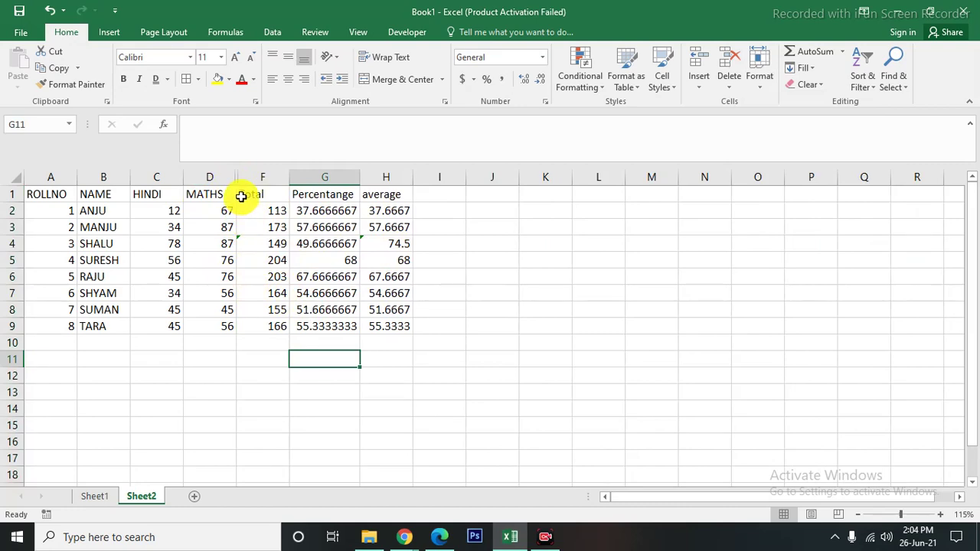
# - Undo the hiding to restore SCIENCE between MATHS and Total
pyautogui.scroll(5, 240, 196)
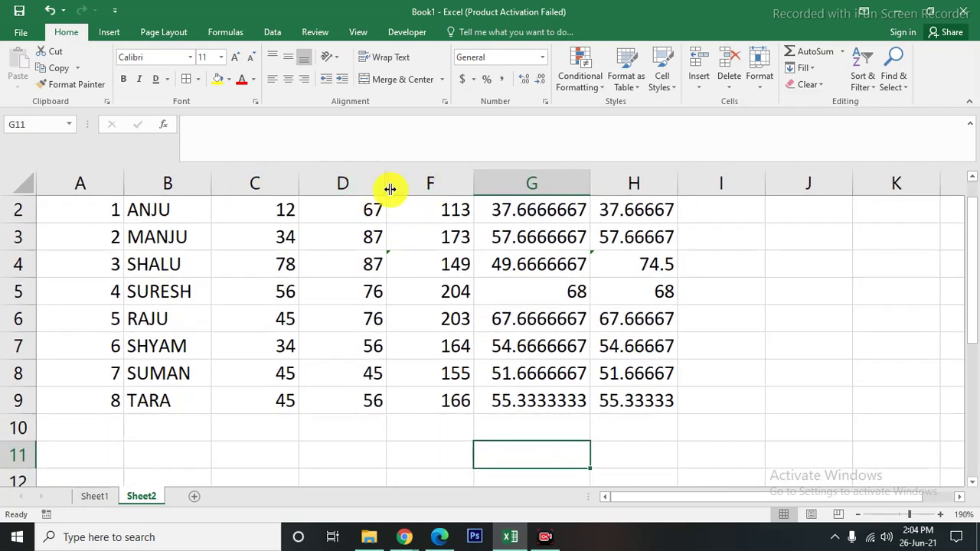
pyautogui.click(406, 183)
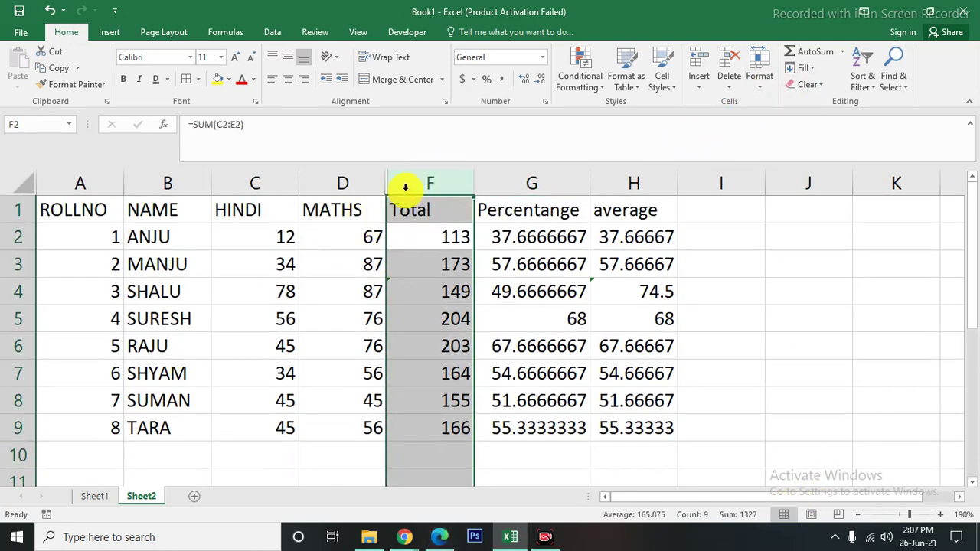
pyautogui.click(763, 93)
pyautogui.moveTo(797, 223)
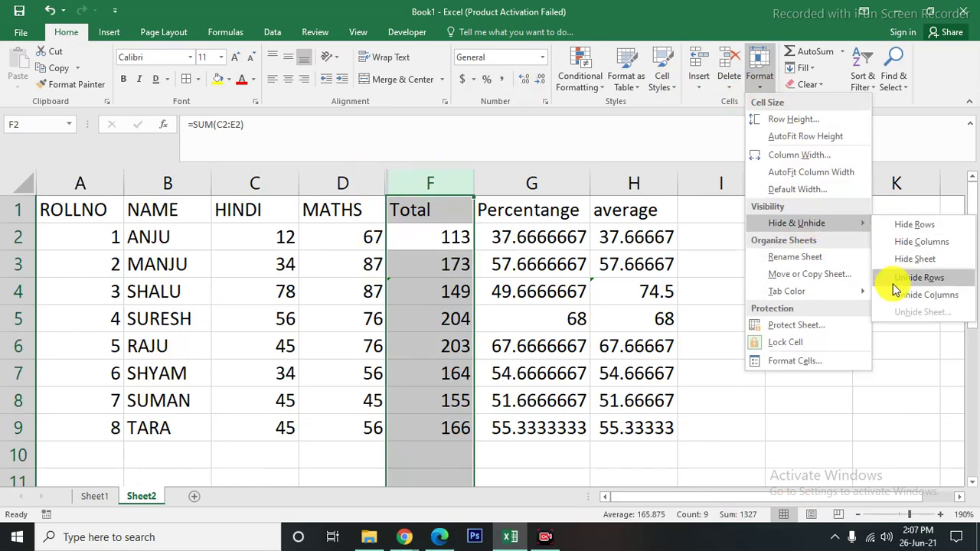
pyautogui.click(898, 299)
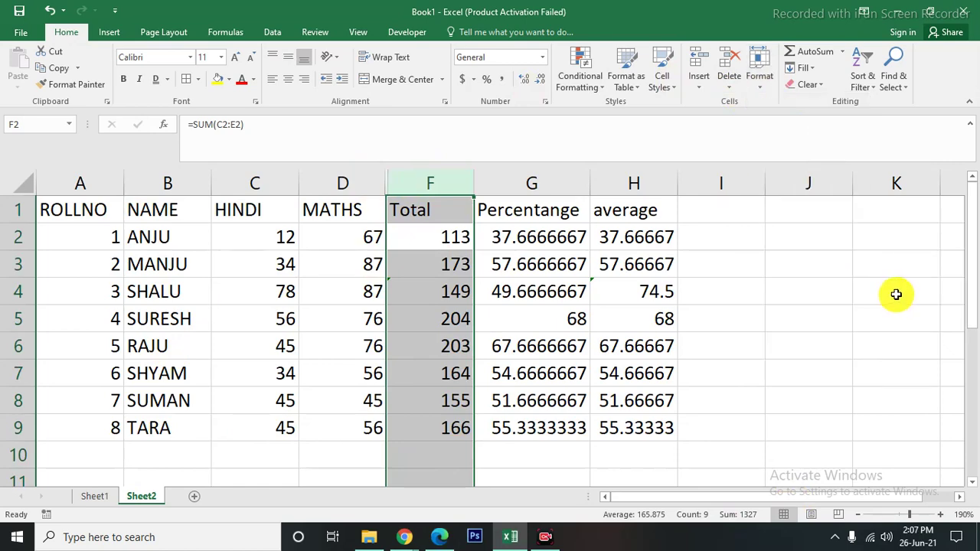
pyautogui.click(738, 341)
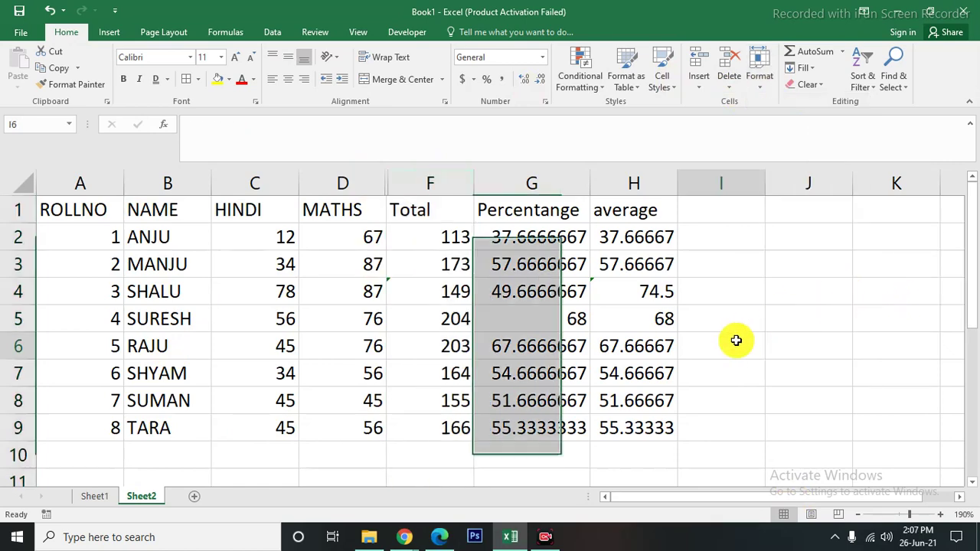
pyautogui.click(762, 77)
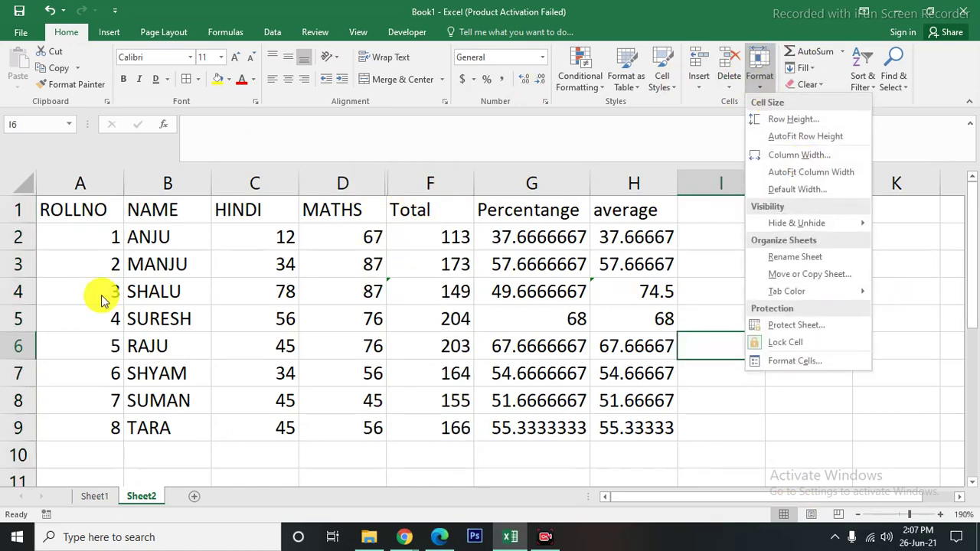
pyautogui.click(780, 507)
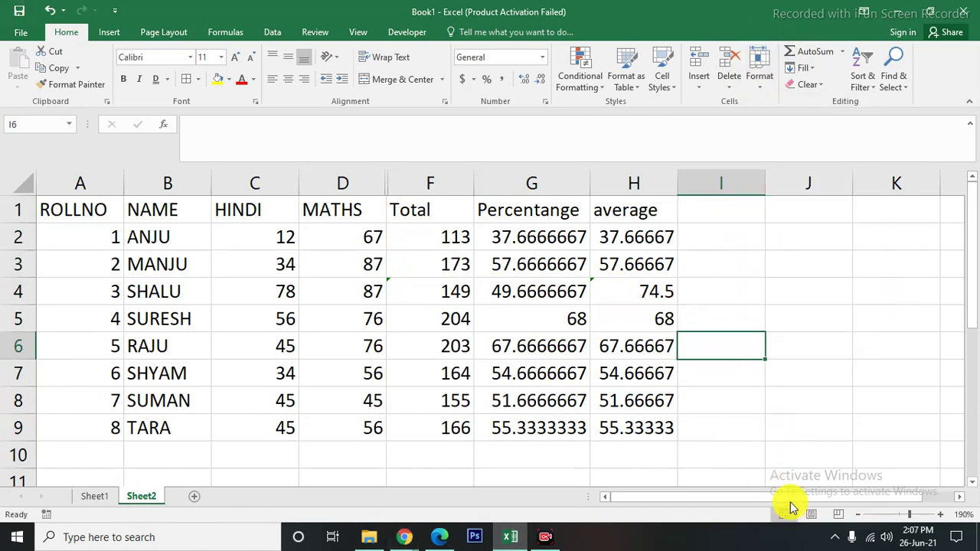
pyautogui.hotkey('ctrl', 'z')
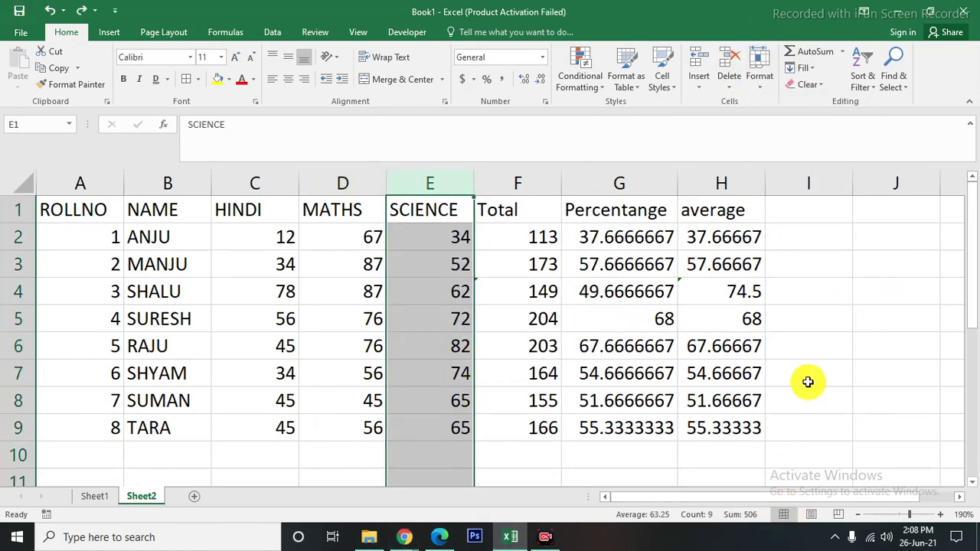
# - Rename the Sheet2 tab to 'data' using Rename Sheet
pyautogui.click(759, 85)
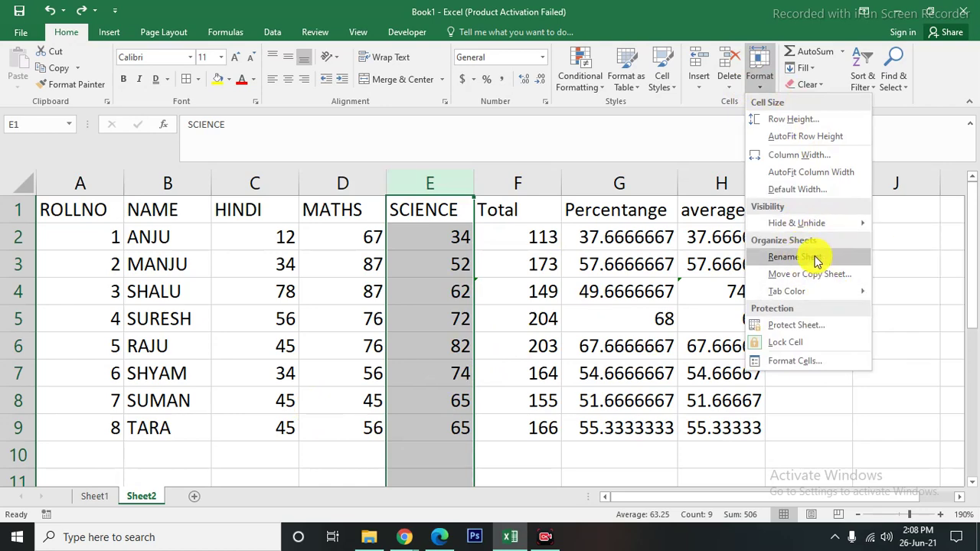
pyautogui.click(617, 451)
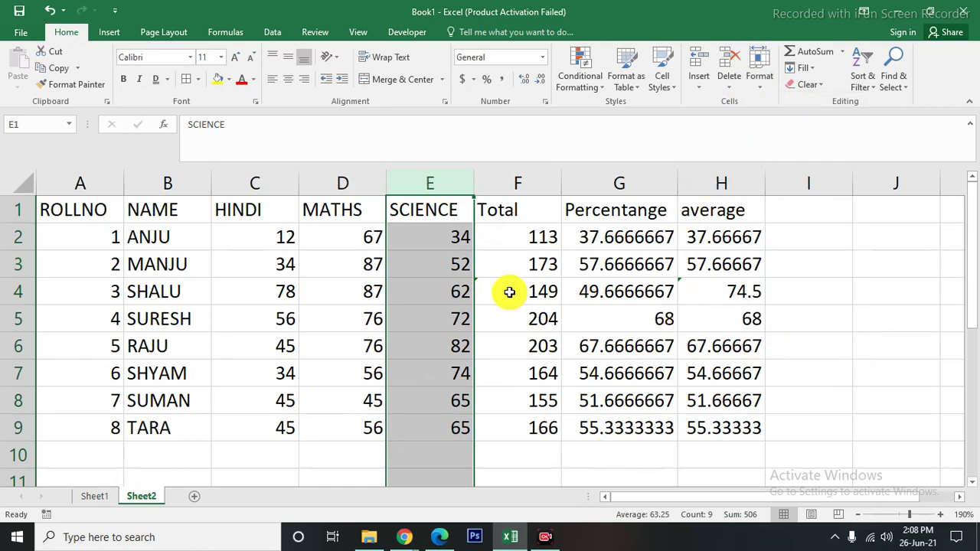
pyautogui.click(812, 375)
pyautogui.click(754, 83)
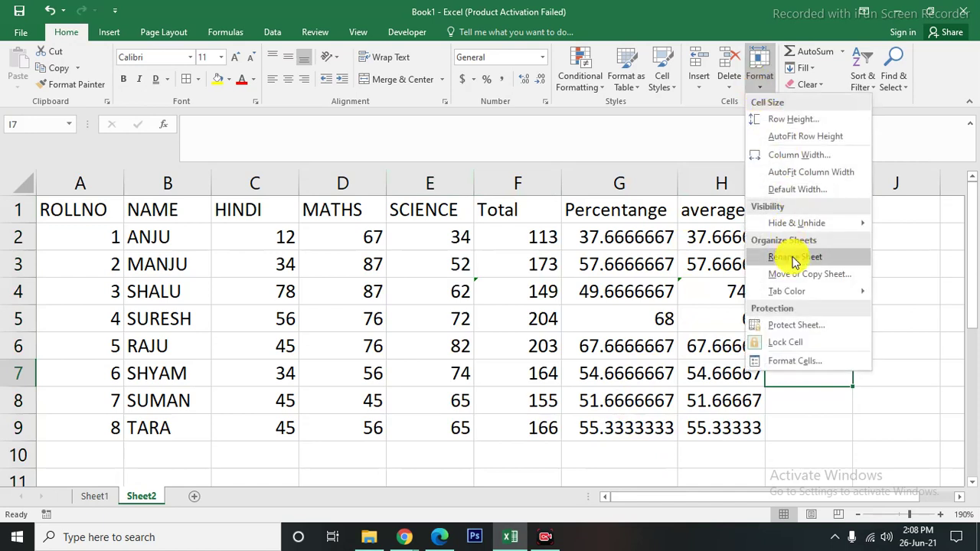
pyautogui.click(792, 258)
pyautogui.write('data')
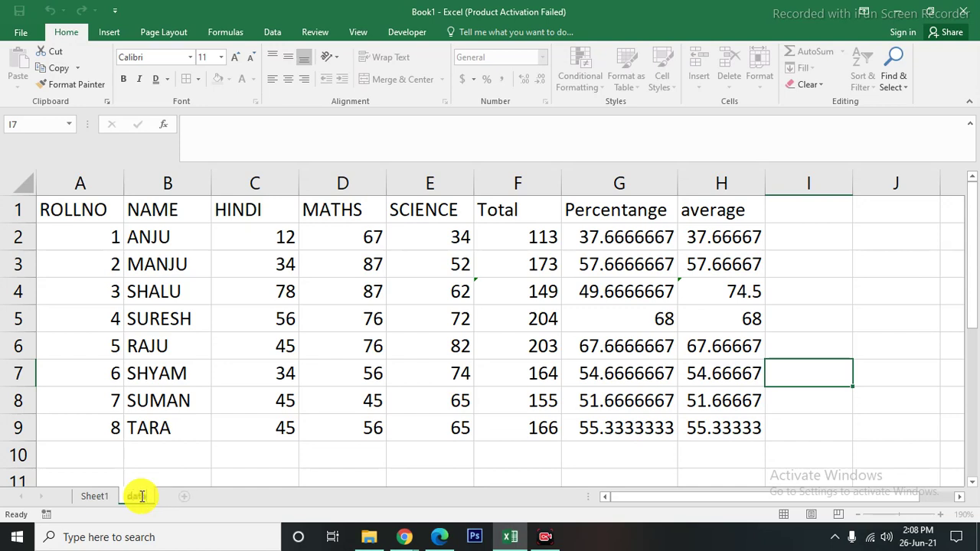
pyautogui.click(253, 476)
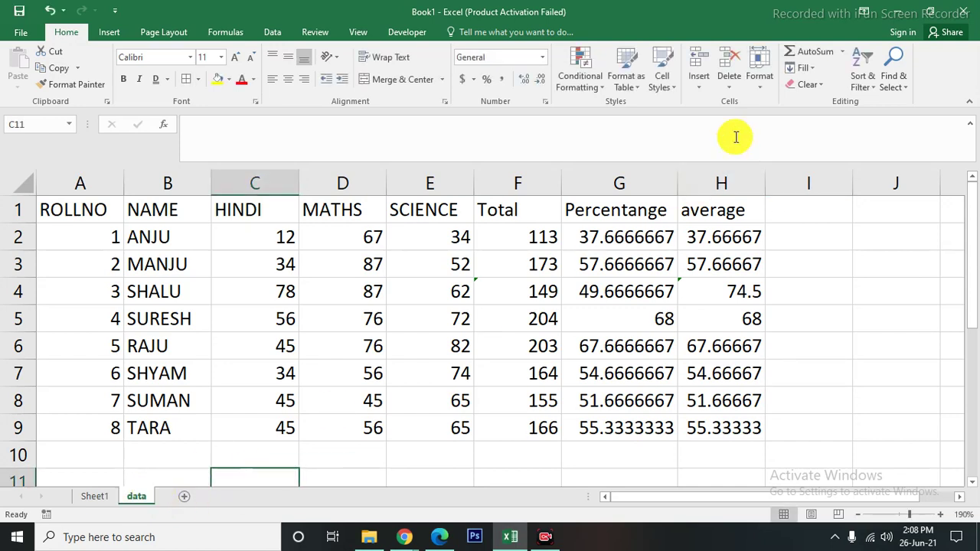
# - Colour the data sheet's tab Dark Red, then view Format Cells and cancel without changes
pyautogui.click(759, 83)
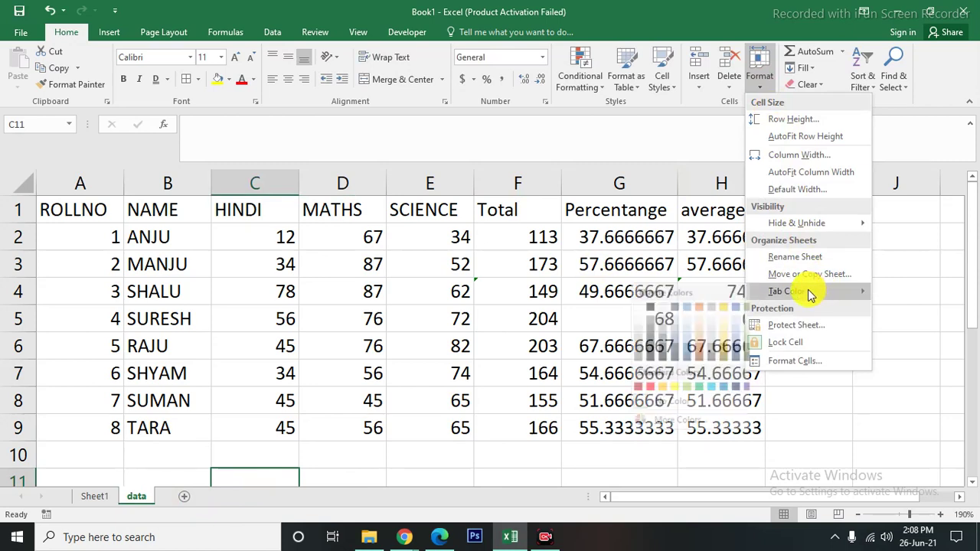
pyautogui.moveTo(787, 291)
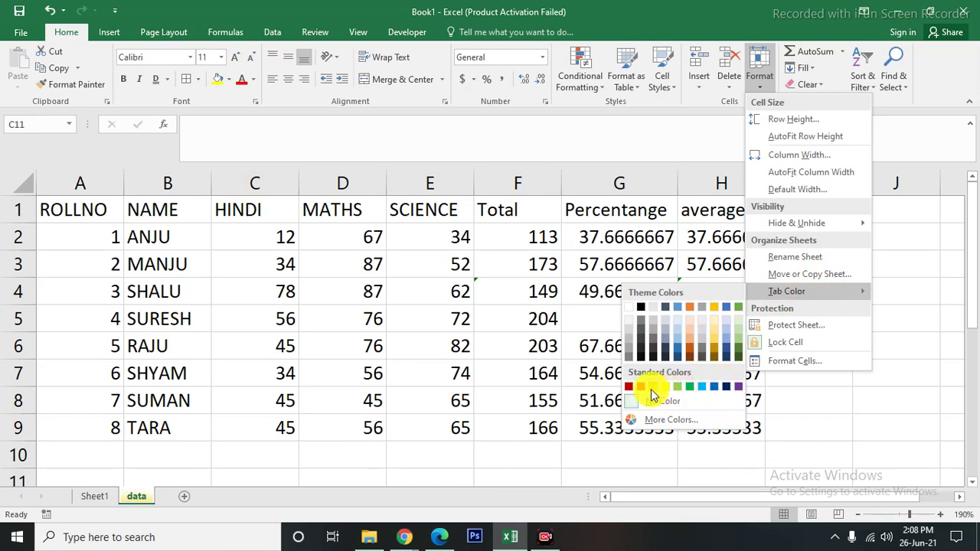
pyautogui.click(622, 394)
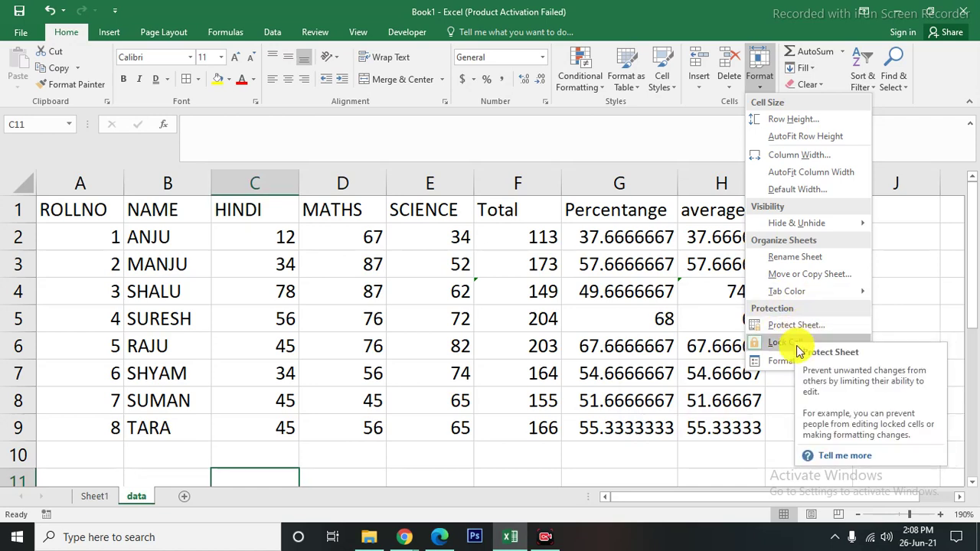
pyautogui.click(783, 361)
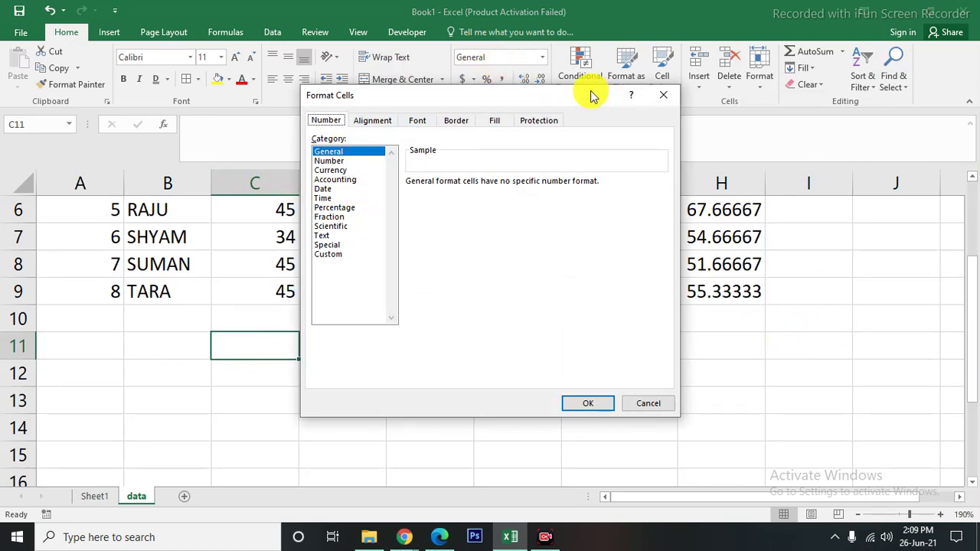
pyautogui.moveTo(586, 93); pyautogui.dragTo(609, 189)
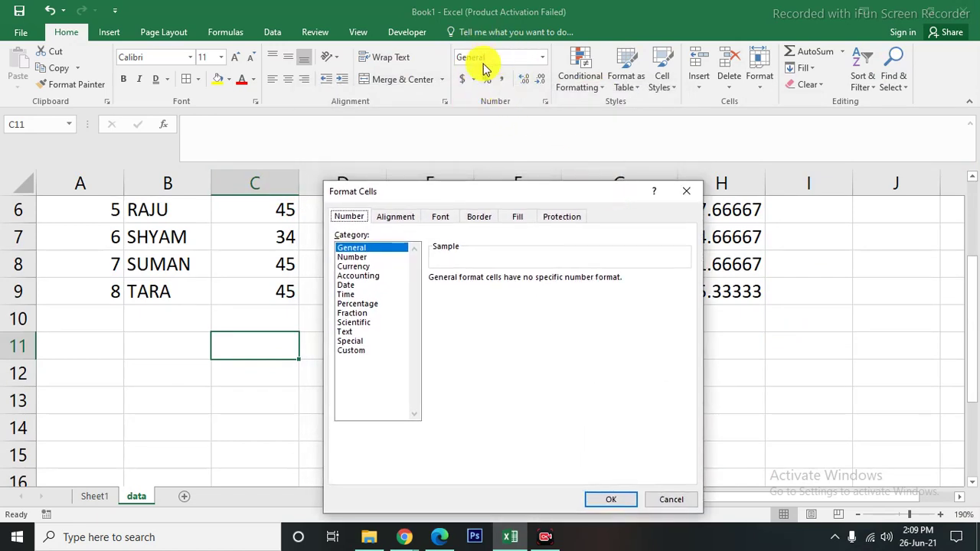
pyautogui.click(672, 500)
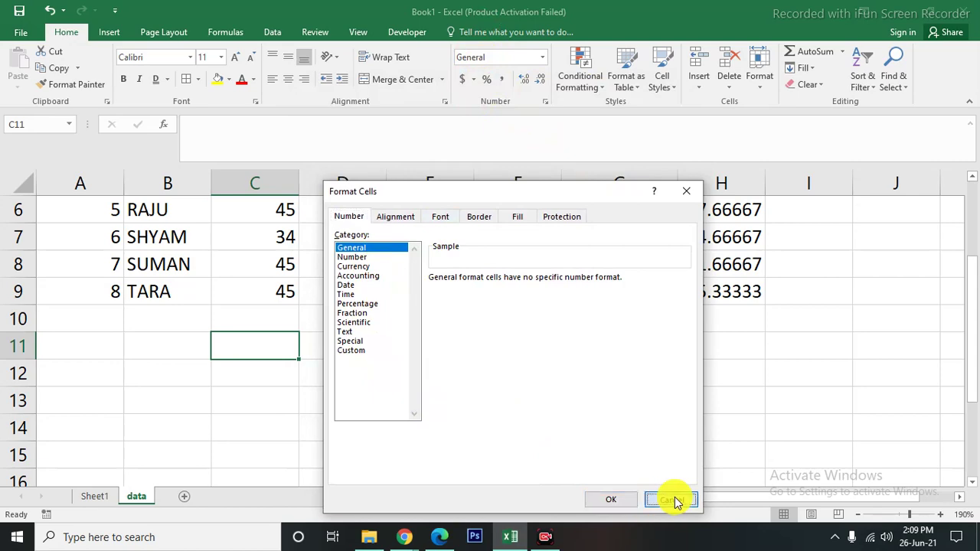
pyautogui.scroll(2, 609, 336)
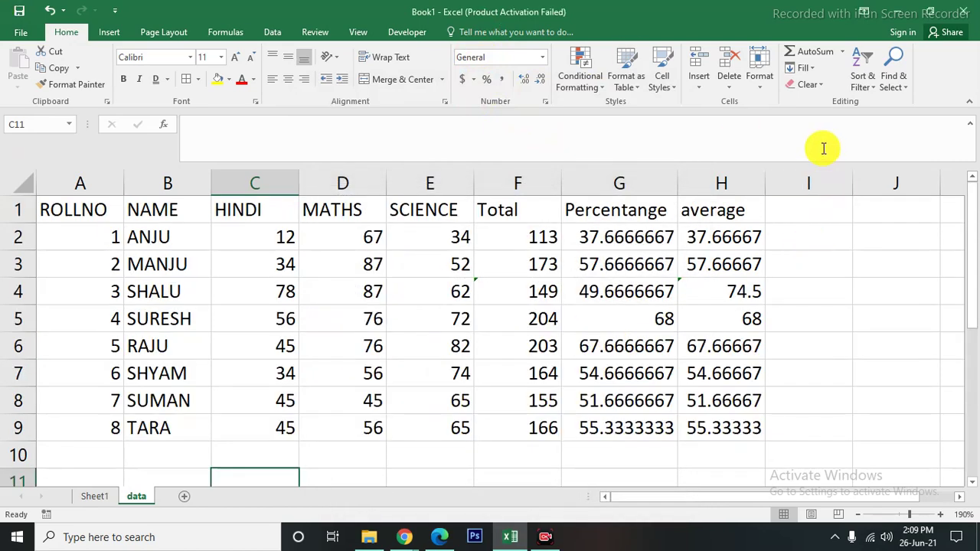
# - Type the headers count, max and mini into cells I1, J1 and K1
pyautogui.click(842, 54)
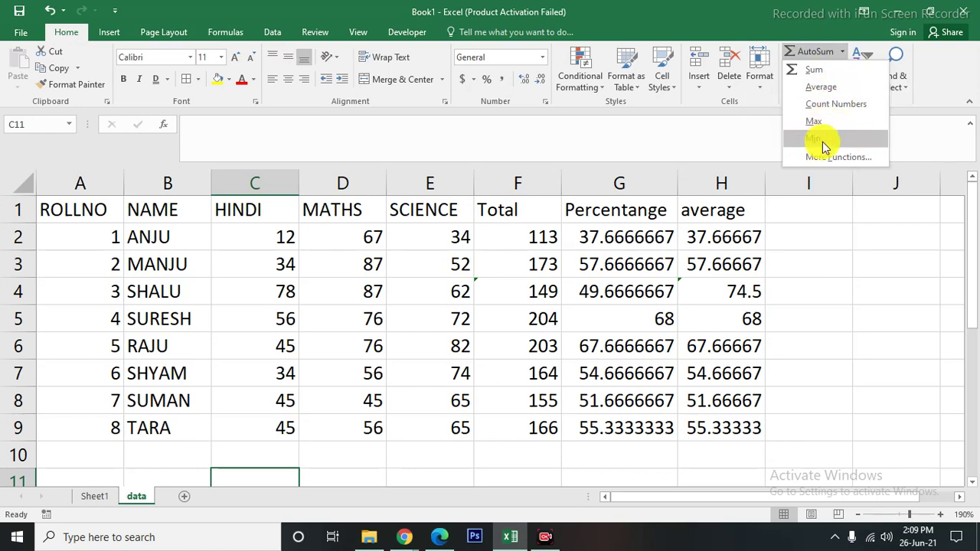
pyautogui.click(842, 360)
pyautogui.moveTo(678, 505); pyautogui.dragTo(738, 498)
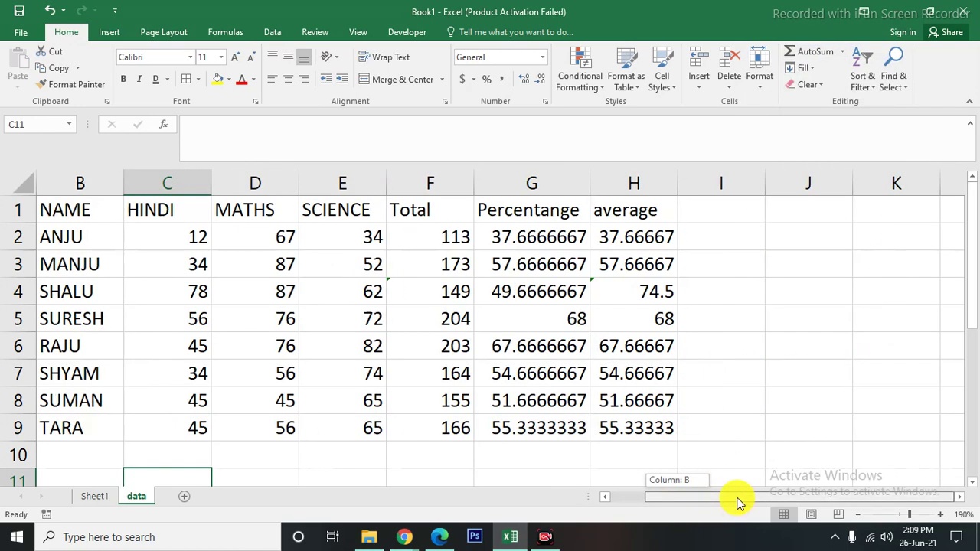
pyautogui.click(725, 212)
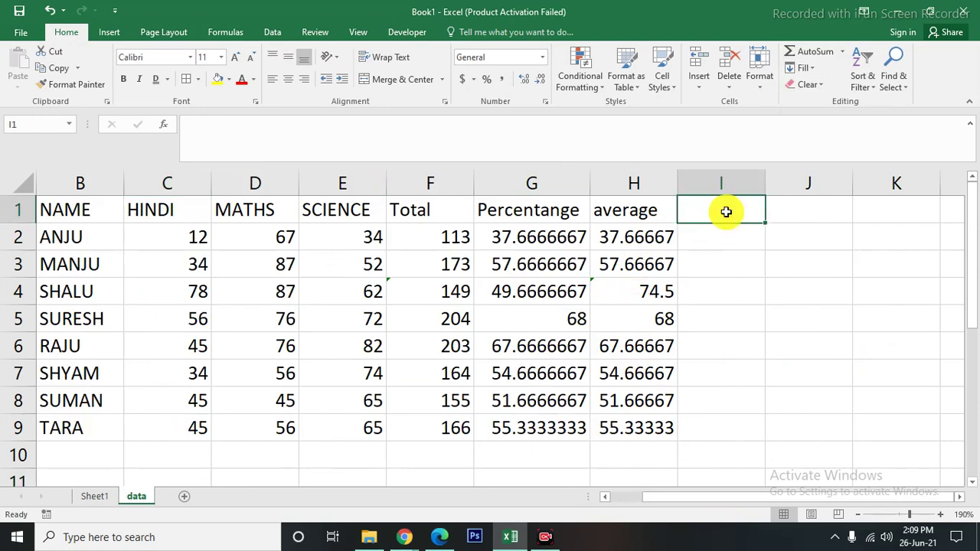
pyautogui.write('count')
pyautogui.press('Return')
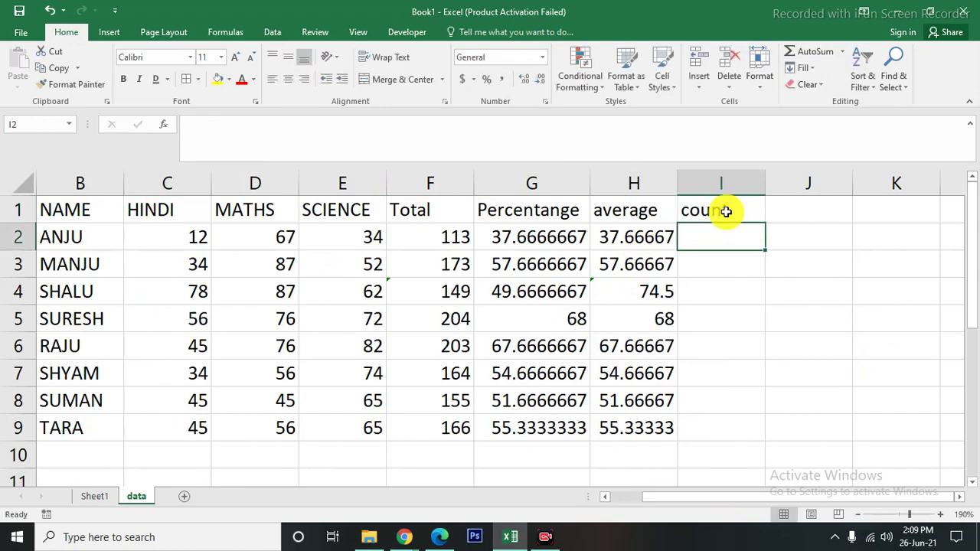
pyautogui.press('Up')
pyautogui.press('Right')
pyautogui.write('m')
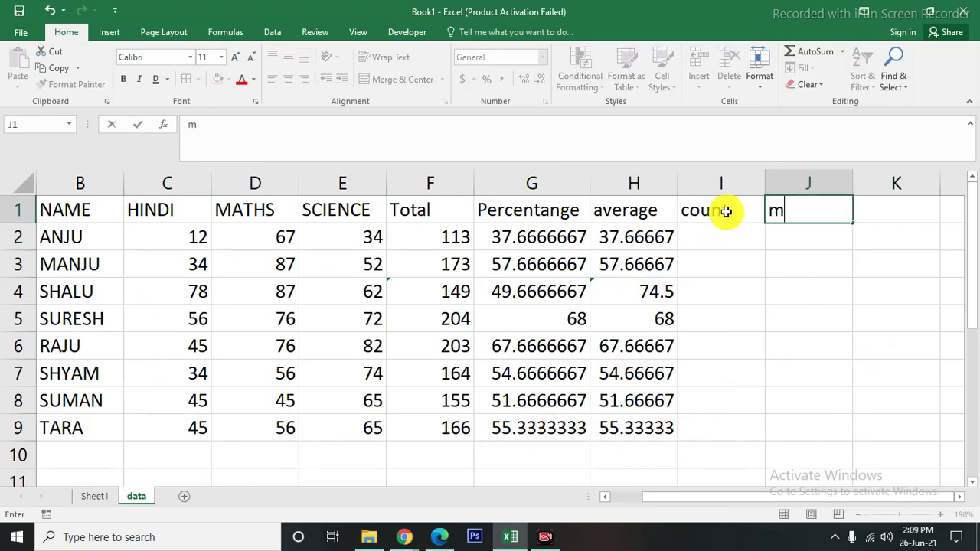
pyautogui.press('Tab')
pyautogui.write('mi')
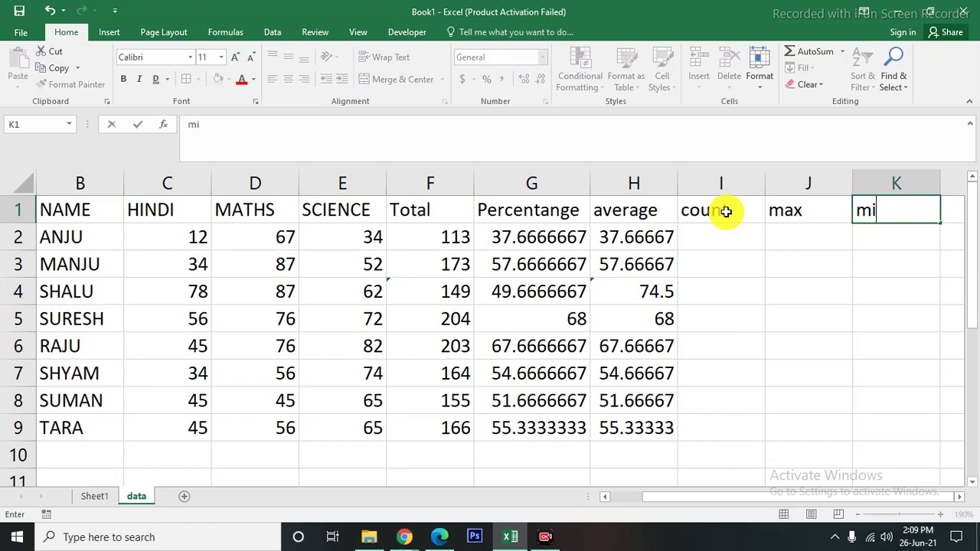
pyautogui.press('Return')
# - Count each student's HINDI, MATHS and SCIENCE marks in I2:I9 with Count Numbers
pyautogui.click(722, 212)
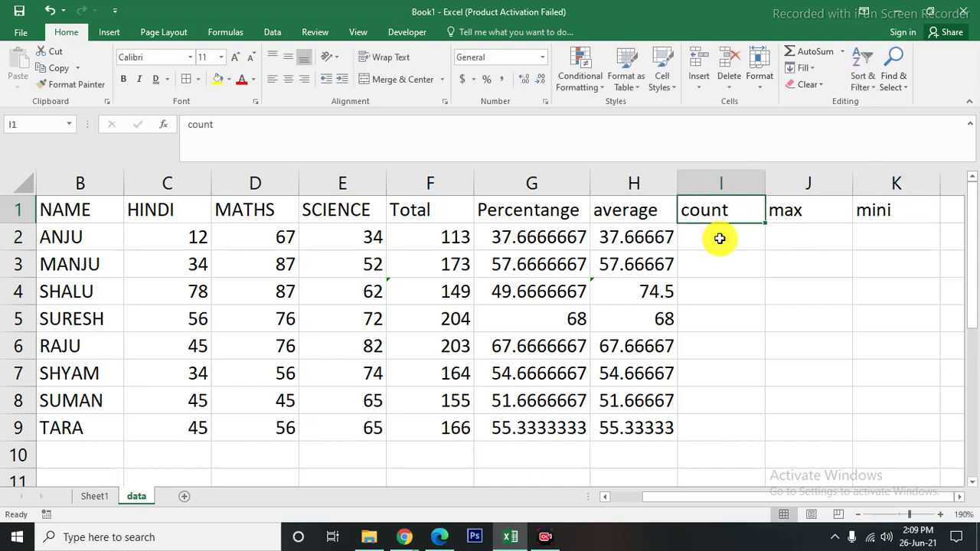
pyautogui.moveTo(202, 232)
pyautogui.mouseDown()
pyautogui.moveTo(410, 244)
pyautogui.moveTo(373, 238)
pyautogui.mouseUp()
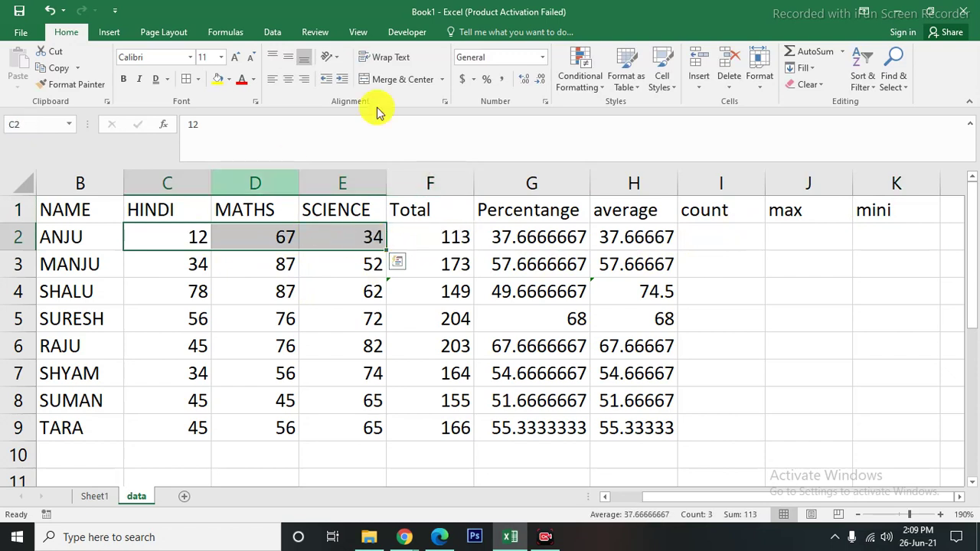
pyautogui.click(843, 53)
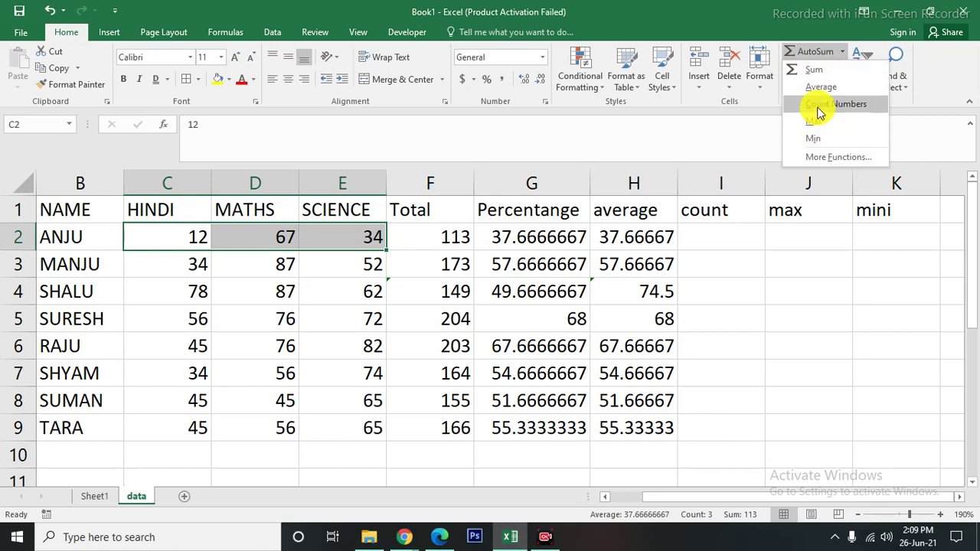
pyautogui.click(819, 113)
pyautogui.click(741, 231)
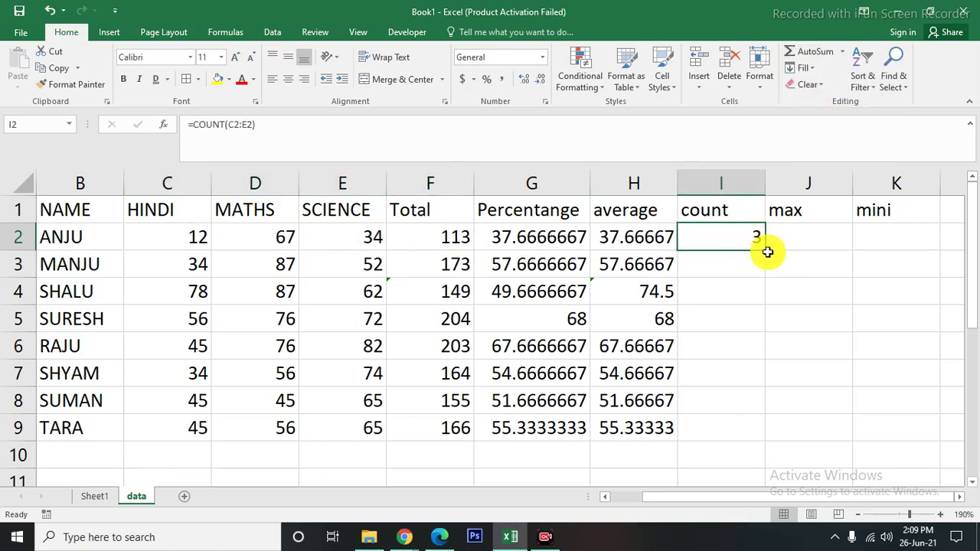
pyautogui.moveTo(764, 252); pyautogui.dragTo(758, 436)
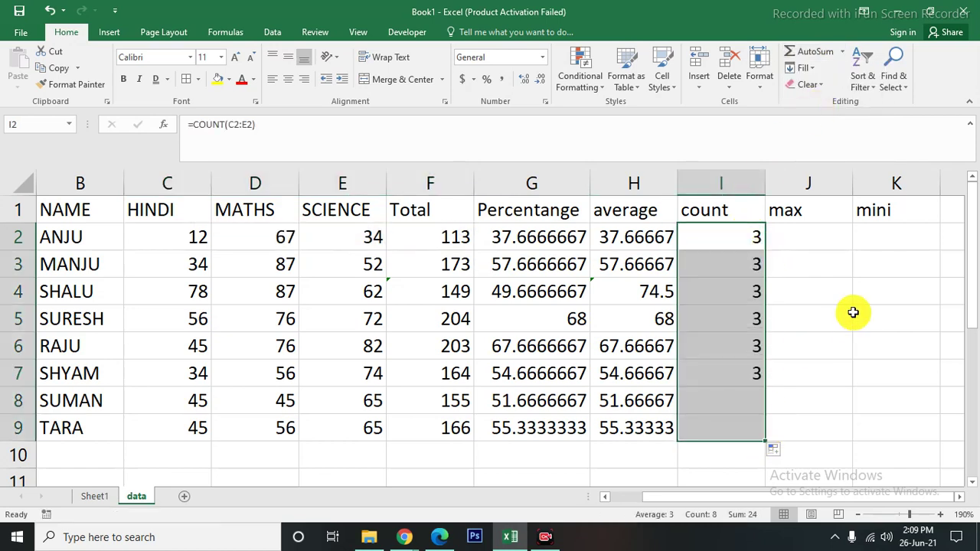
# - Fill J2:J9 with each student's highest mark and K2:K9 with the lowest
pyautogui.click(814, 236)
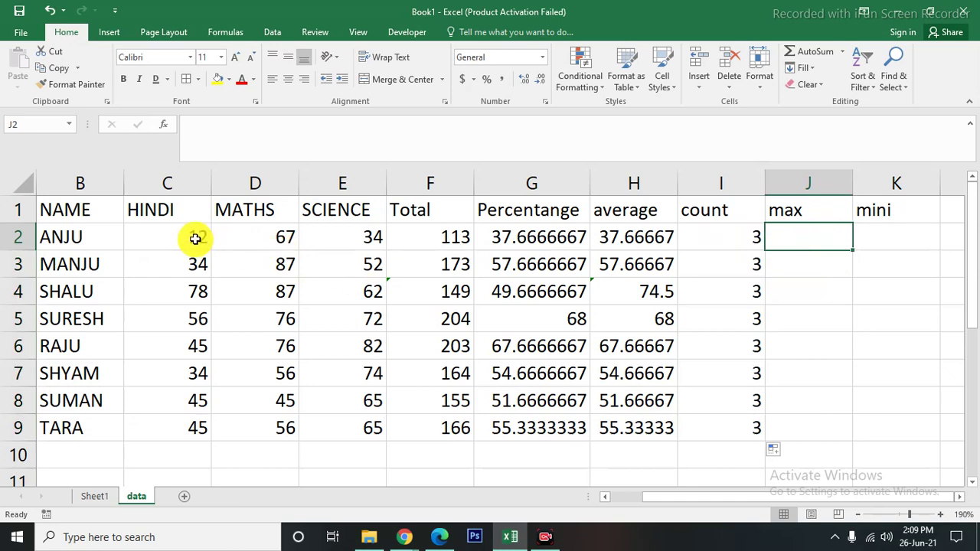
pyautogui.moveTo(194, 238); pyautogui.dragTo(367, 237)
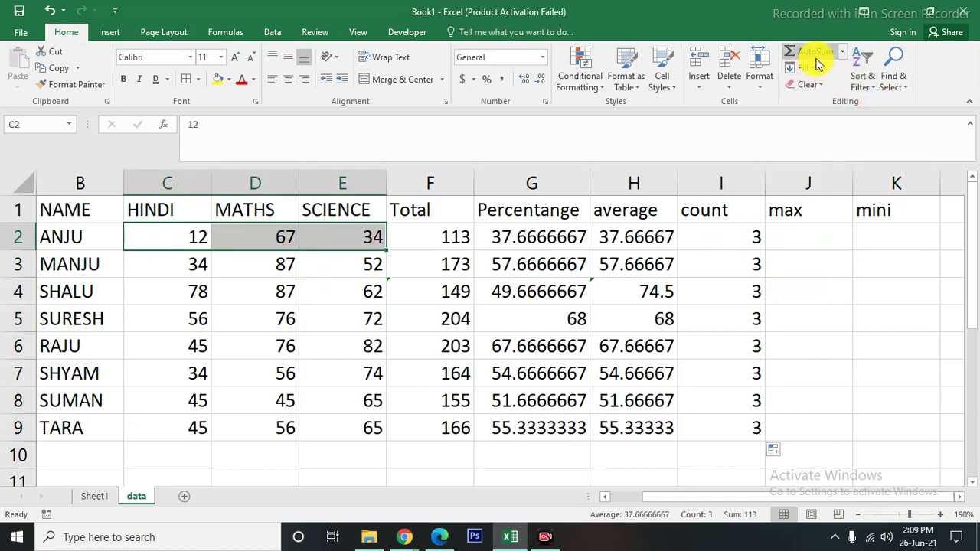
pyautogui.click(842, 51)
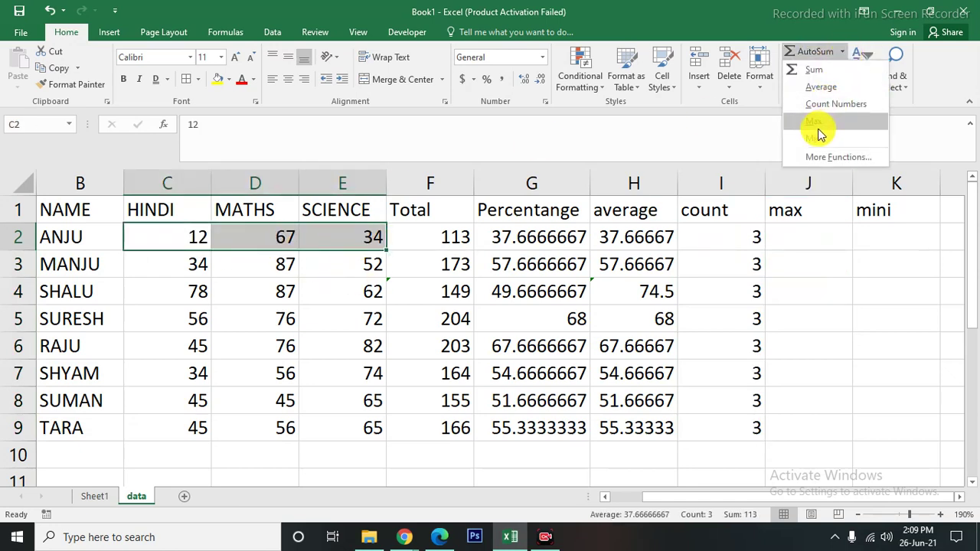
pyautogui.click(818, 128)
pyautogui.click(843, 52)
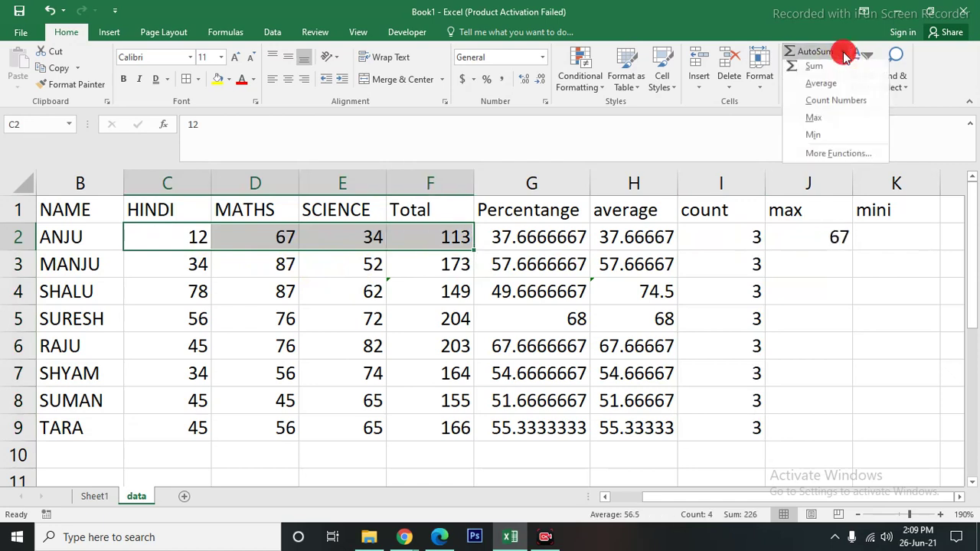
pyautogui.click(813, 135)
pyautogui.click(884, 294)
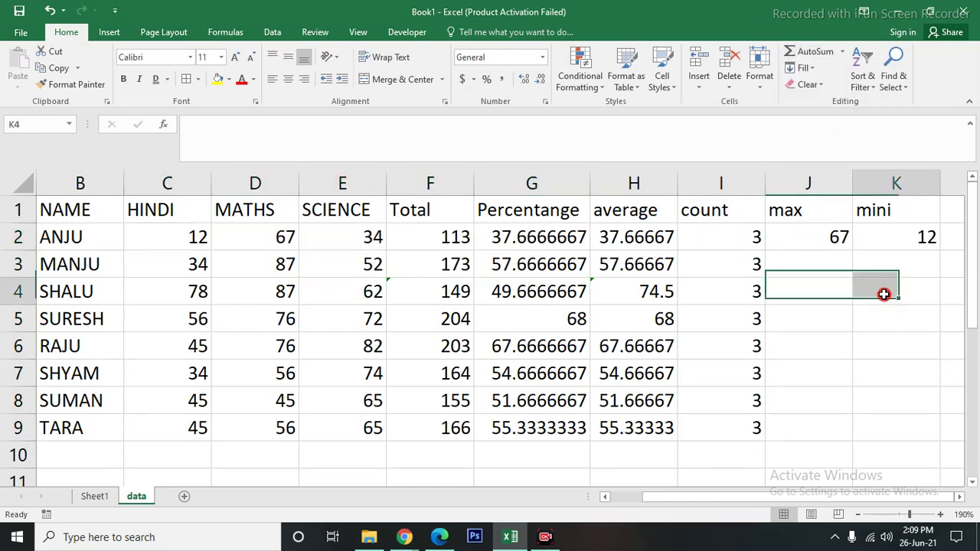
pyautogui.click(833, 237)
pyautogui.moveTo(851, 251); pyautogui.dragTo(839, 430)
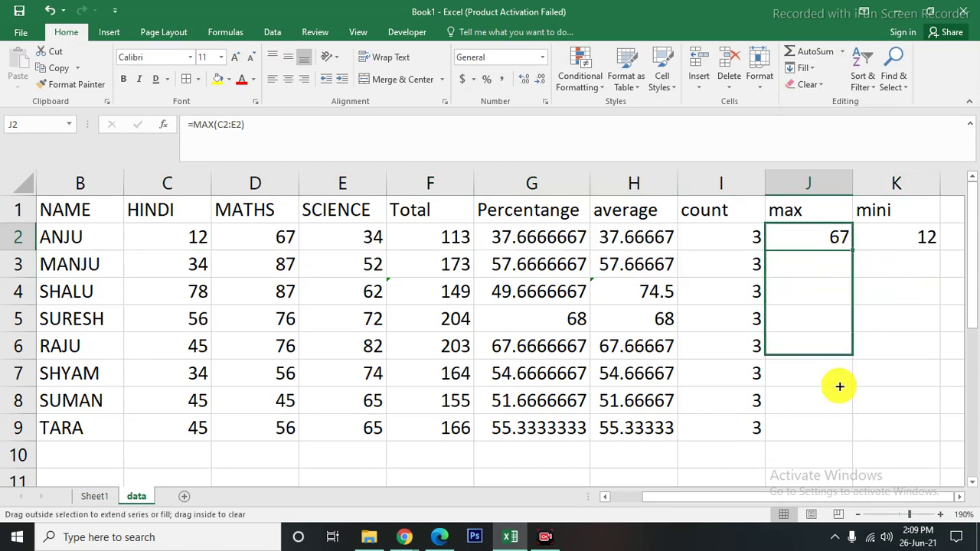
pyautogui.click(928, 238)
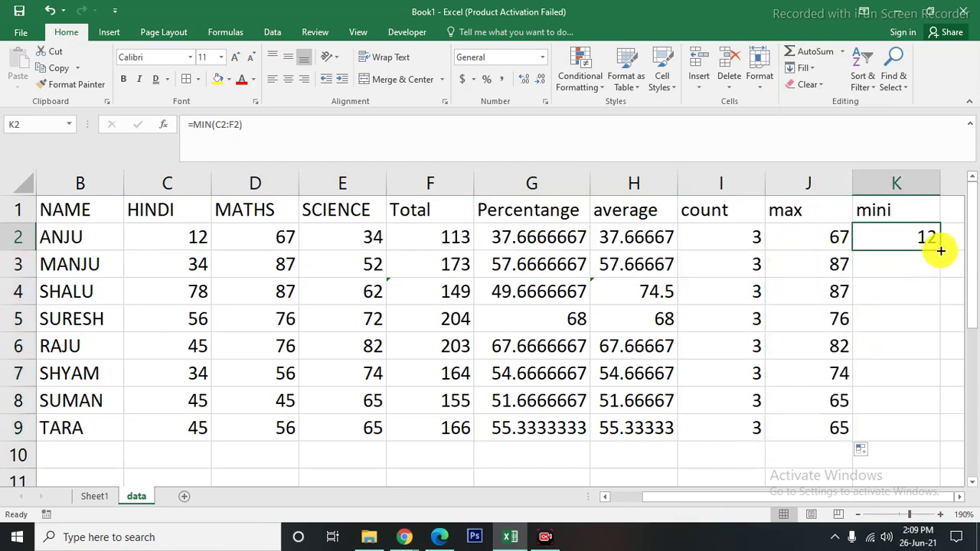
pyautogui.moveTo(940, 251); pyautogui.dragTo(927, 433)
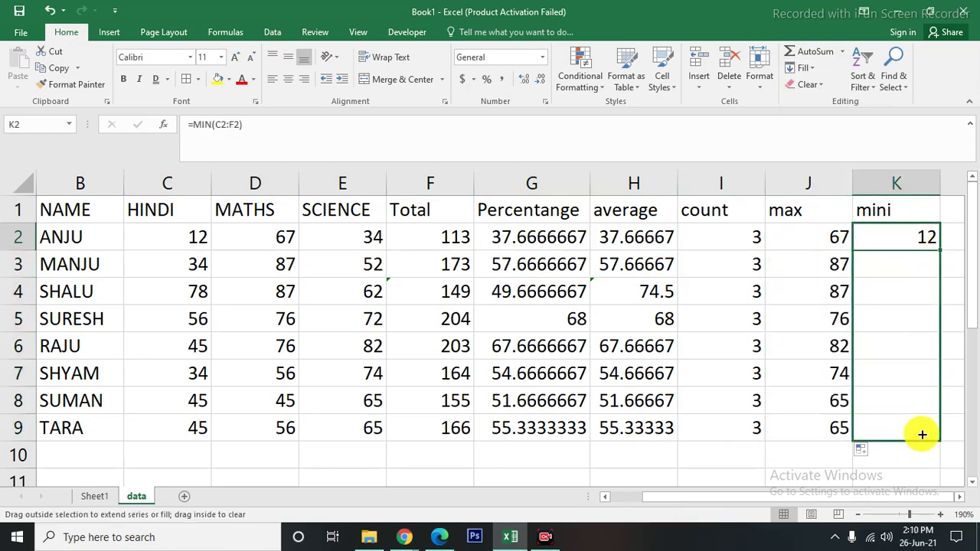
pyautogui.click(808, 69)
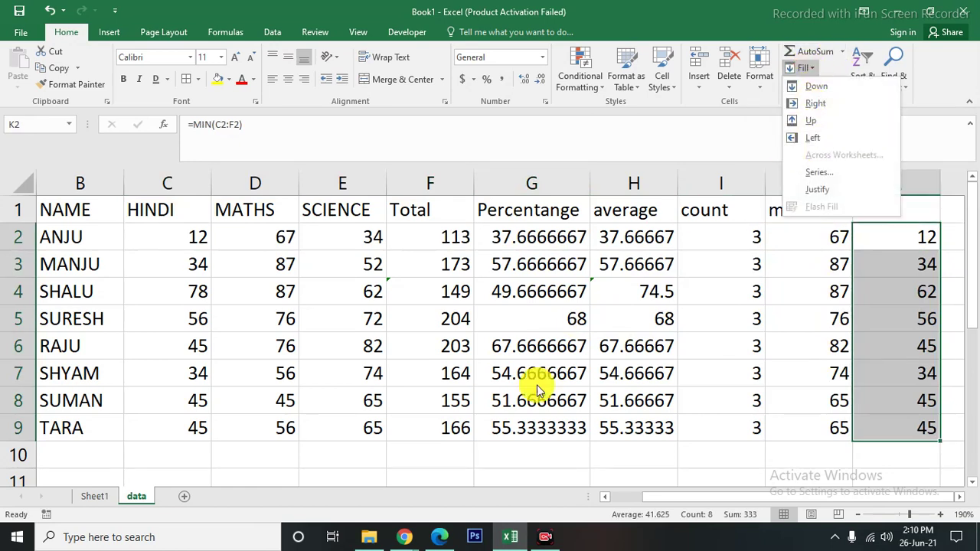
# - Use Fill Down to copy SUMAN into B9 and TARA into B10
pyautogui.click(533, 428)
pyautogui.scroll(-1, 105, 411)
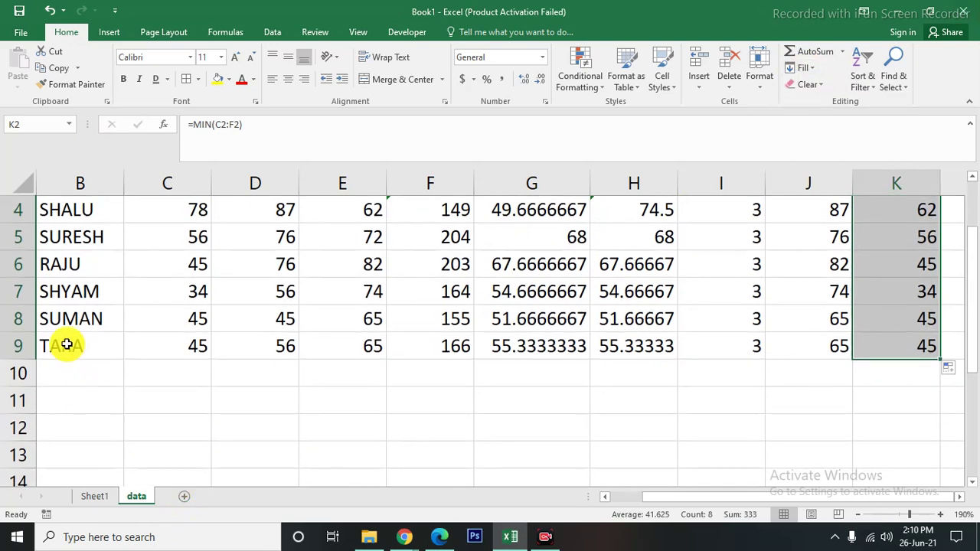
pyautogui.click(65, 346)
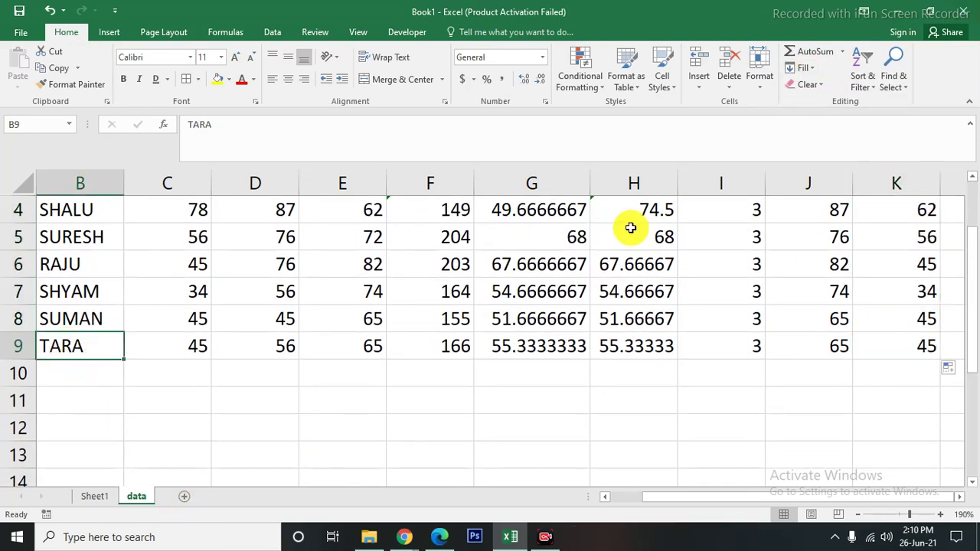
pyautogui.click(816, 69)
pyautogui.click(813, 85)
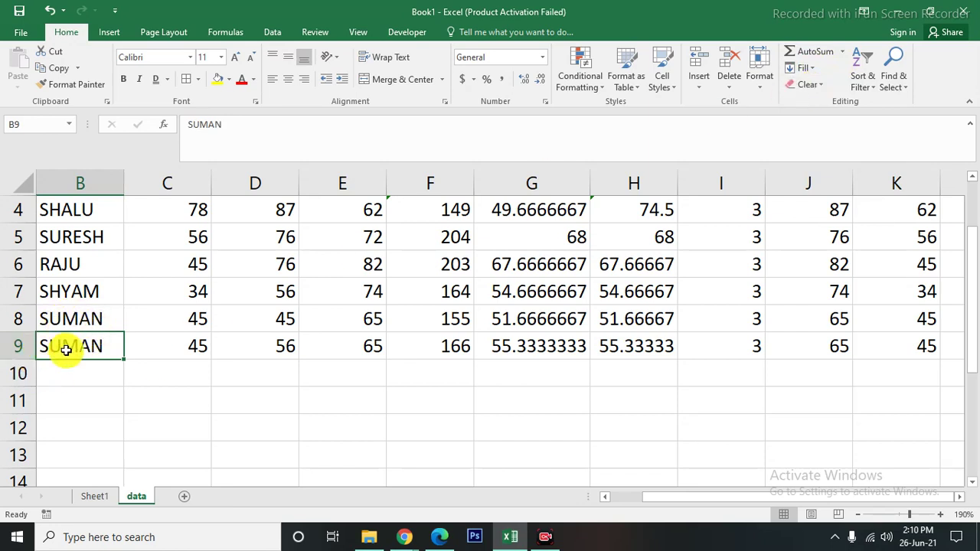
pyautogui.write('TARA')
pyautogui.click(72, 373)
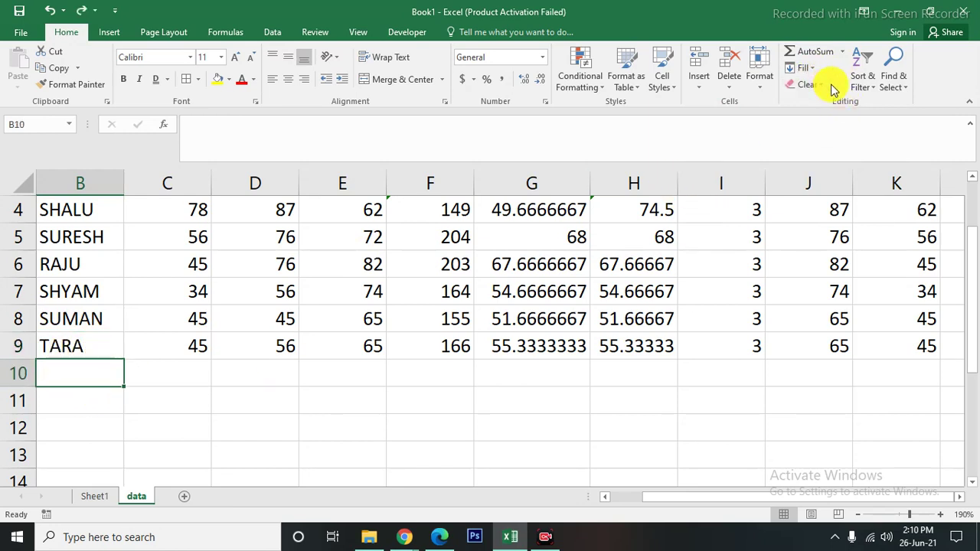
pyautogui.click(804, 68)
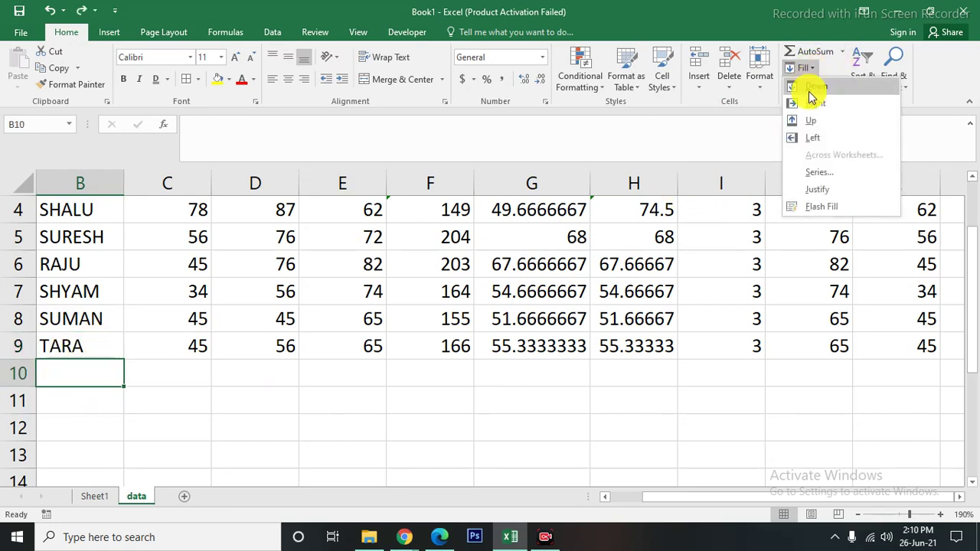
pyautogui.click(813, 88)
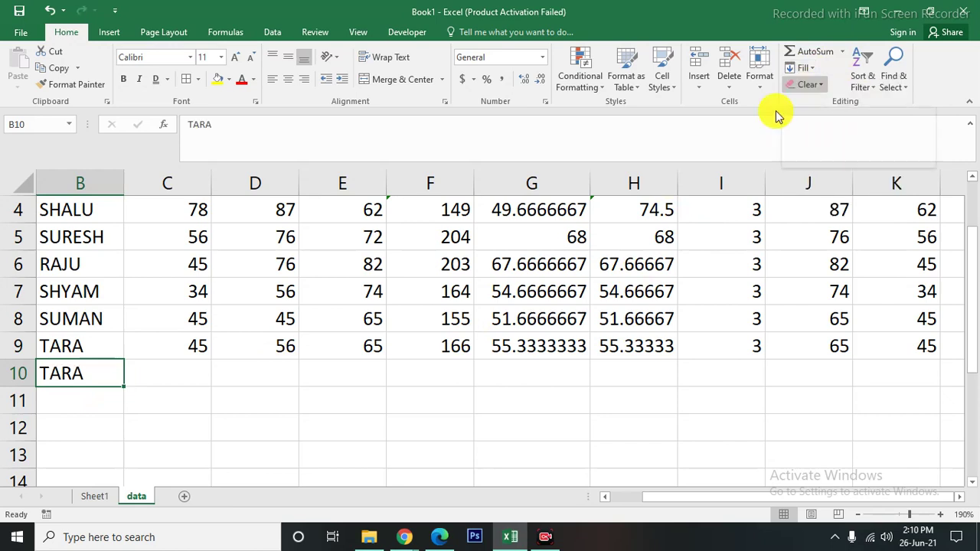
pyautogui.click(62, 400)
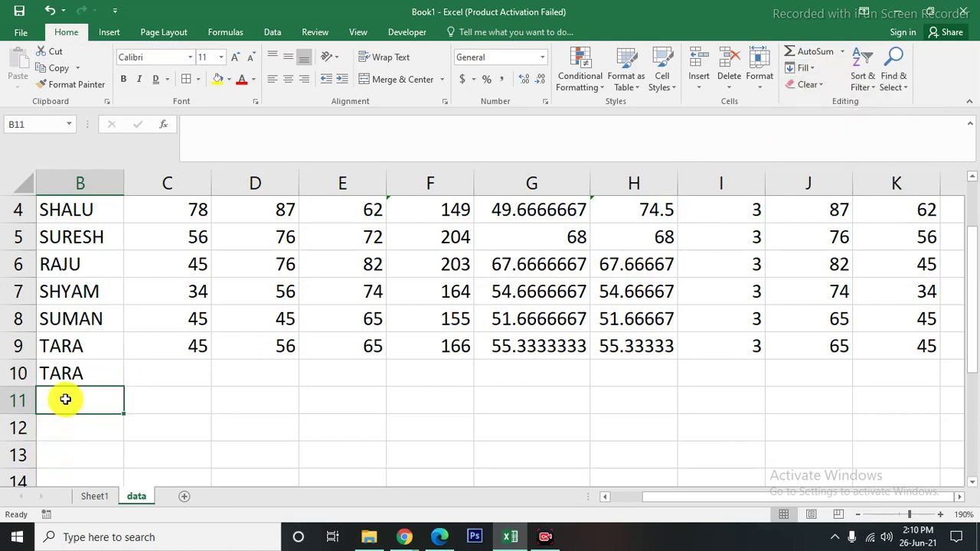
# - Fill B7 from neighbouring cells, ending with C7's mark 34 via Fill Left
pyautogui.click(78, 289)
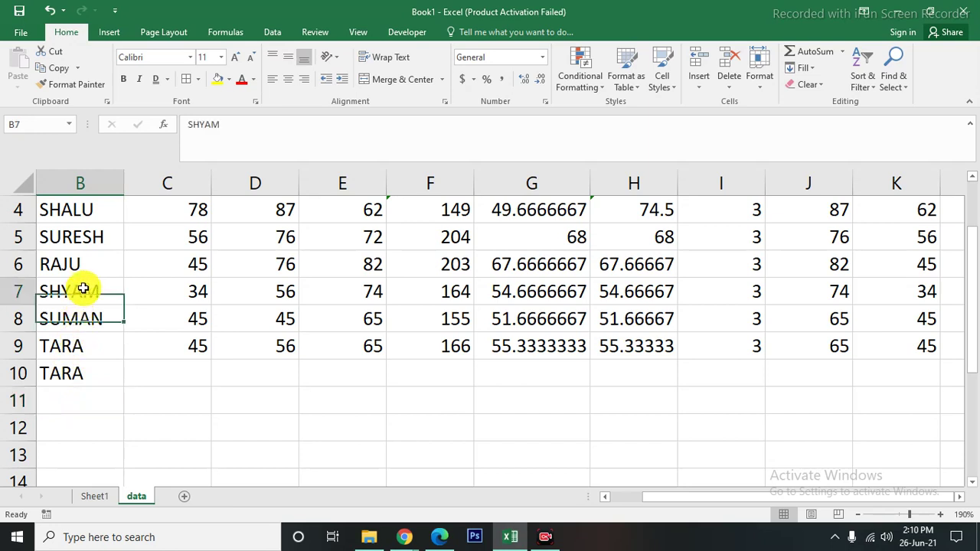
pyautogui.click(816, 71)
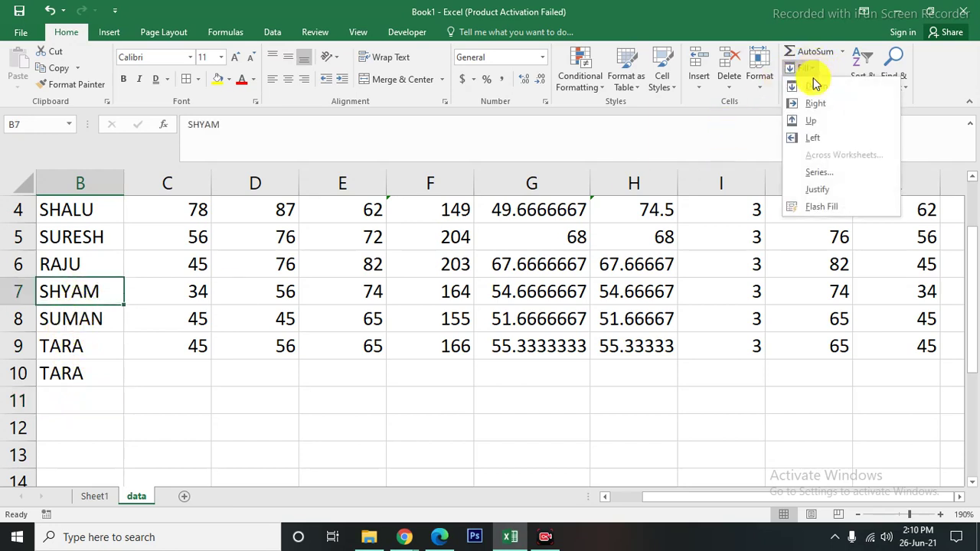
pyautogui.click(814, 121)
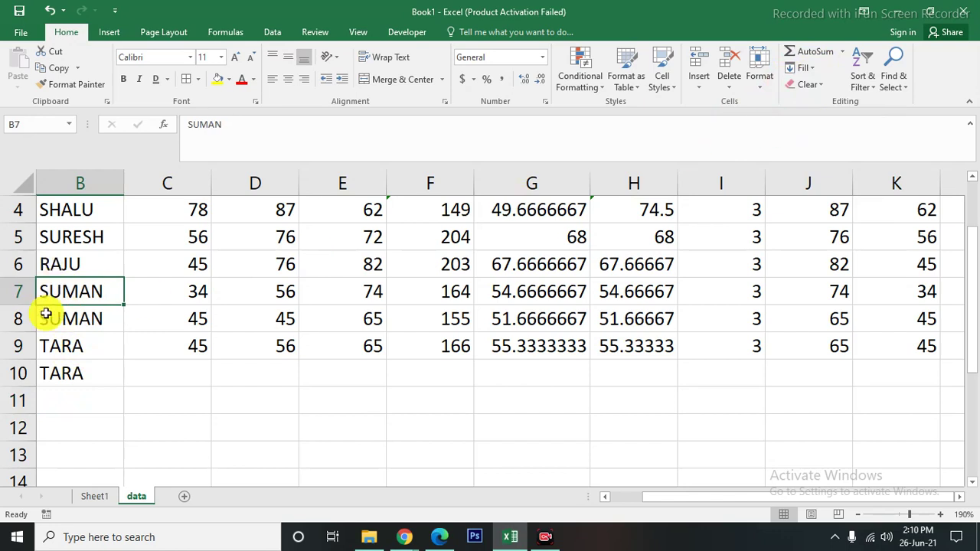
pyautogui.click(808, 68)
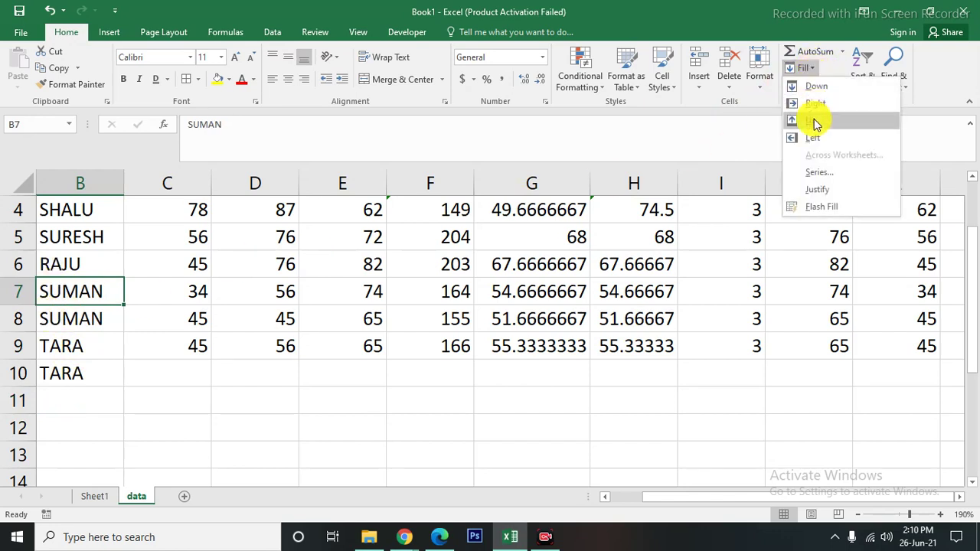
pyautogui.click(815, 102)
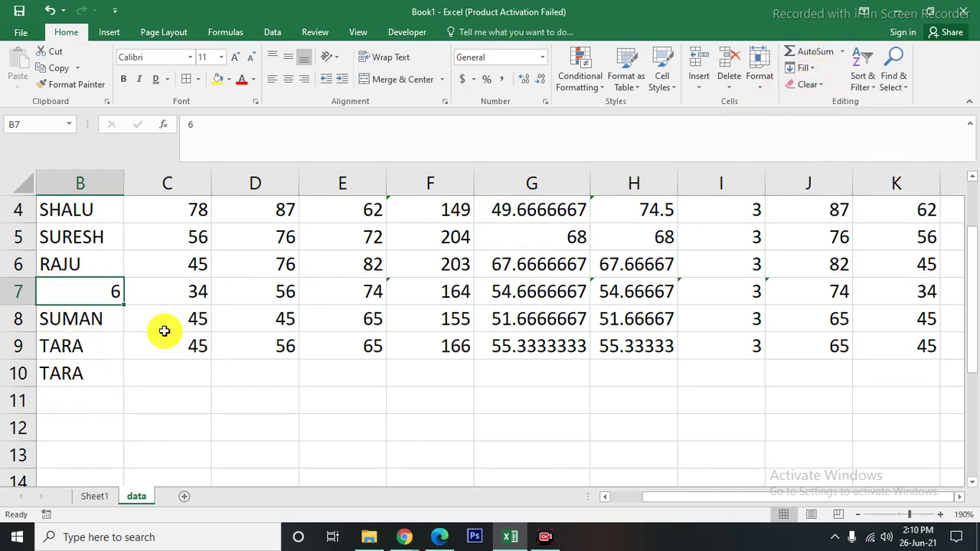
pyautogui.click(814, 74)
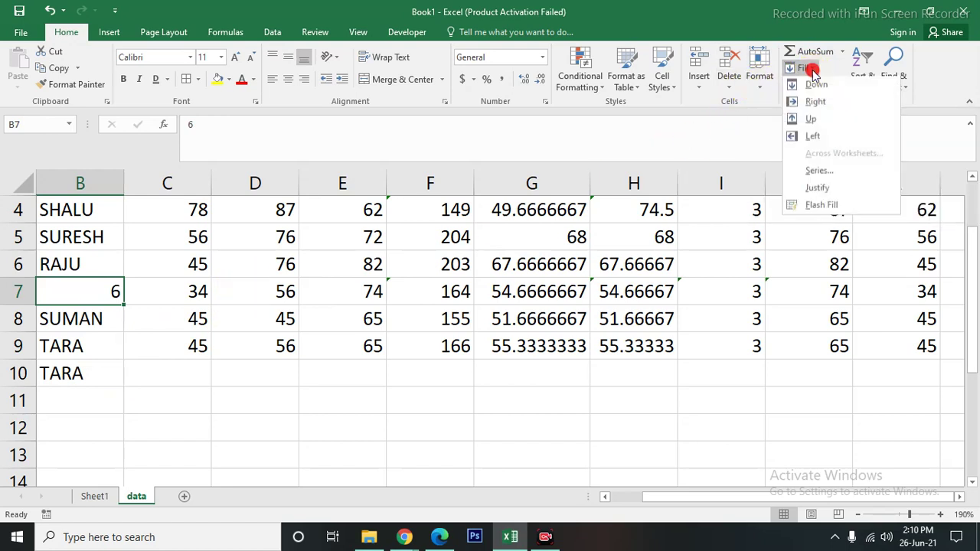
pyautogui.click(813, 137)
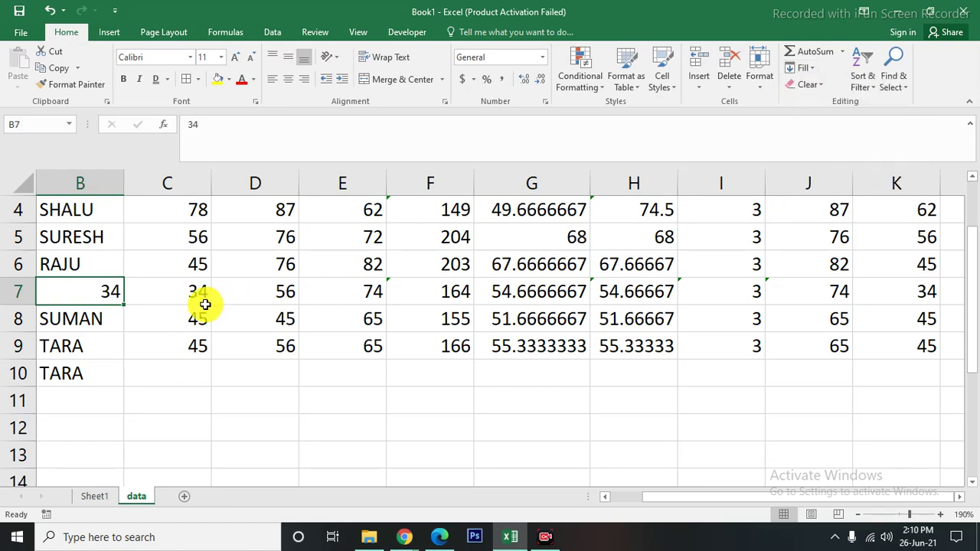
pyautogui.moveTo(684, 497); pyautogui.dragTo(814, 498)
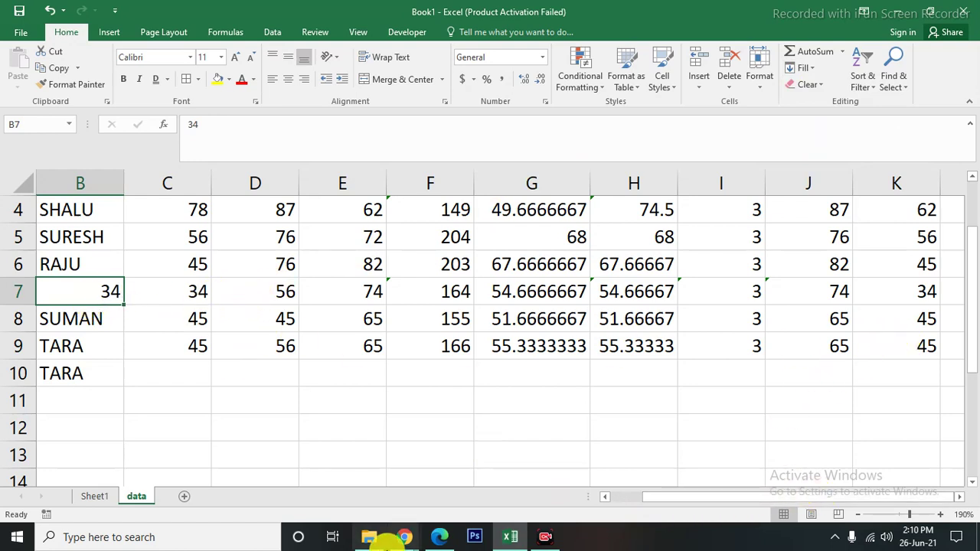
pyautogui.click(812, 68)
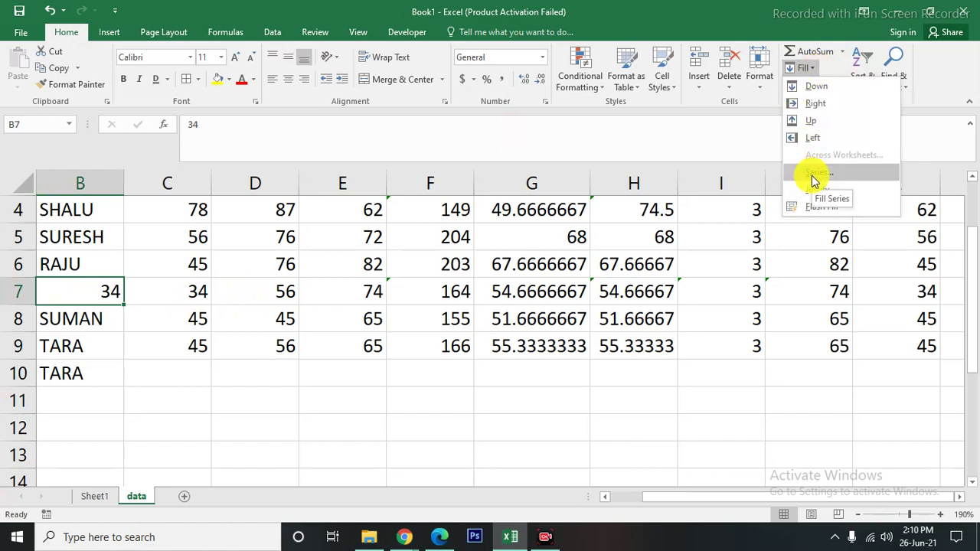
# - Enter 1 in E11 and 2 in E12 to start a number series
pyautogui.click(335, 409)
pyautogui.click(333, 408)
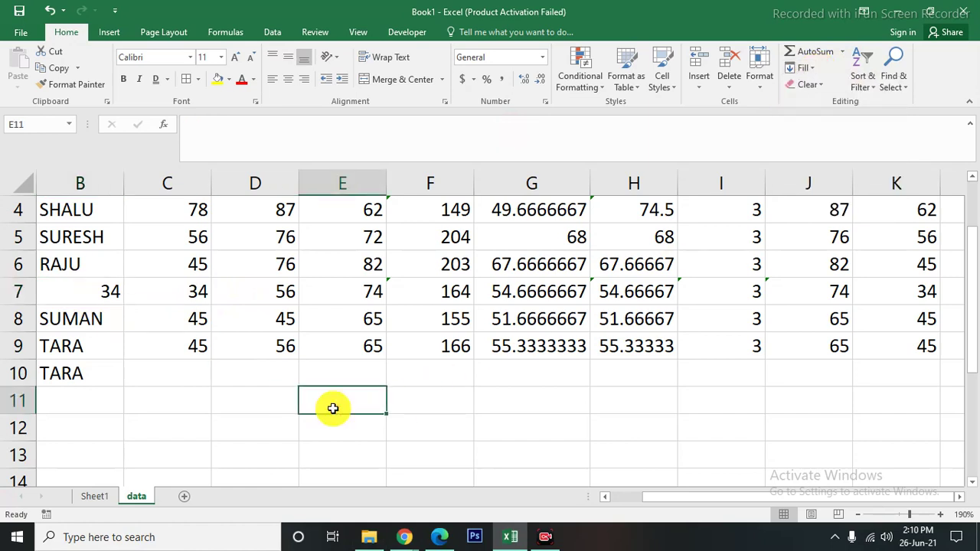
pyautogui.write('1')
pyautogui.press('Return')
pyautogui.write('2')
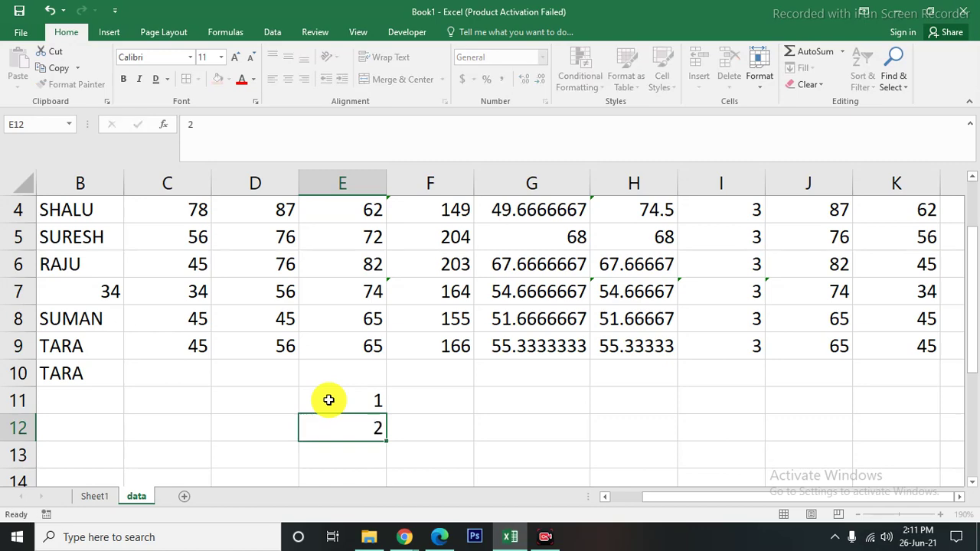
pyautogui.press('Return')
# - Extend the E11:E12 series with Fill Series and the fill handle down to 10 in E20
pyautogui.keyDown('ctrl'); pyautogui.scroll(-3, 329, 400); pyautogui.keyUp('ctrl')
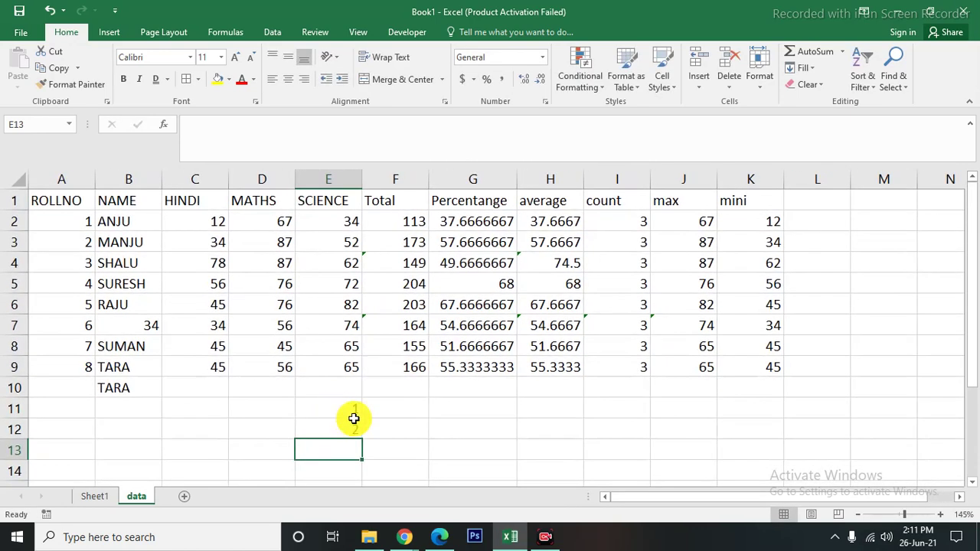
pyautogui.scroll(-2, 350, 416)
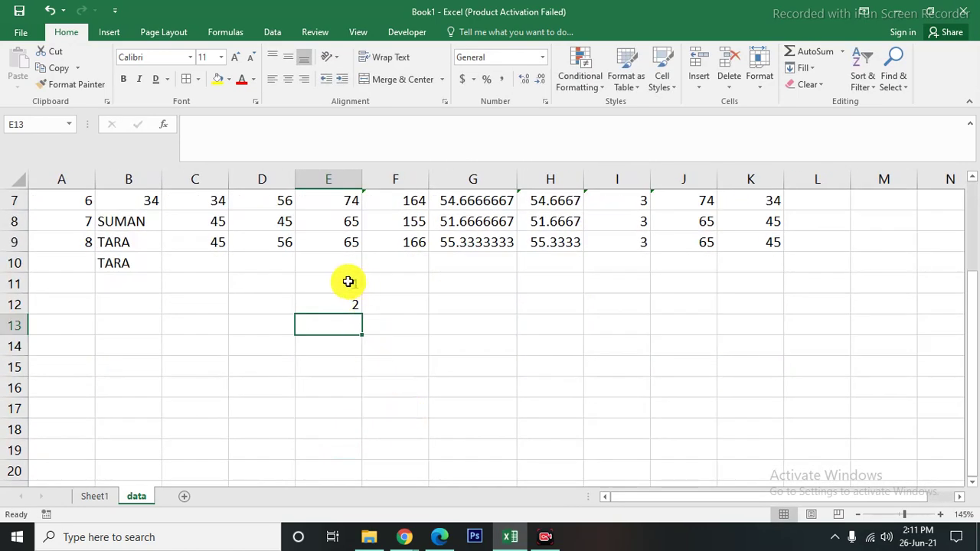
pyautogui.moveTo(348, 282); pyautogui.dragTo(350, 298)
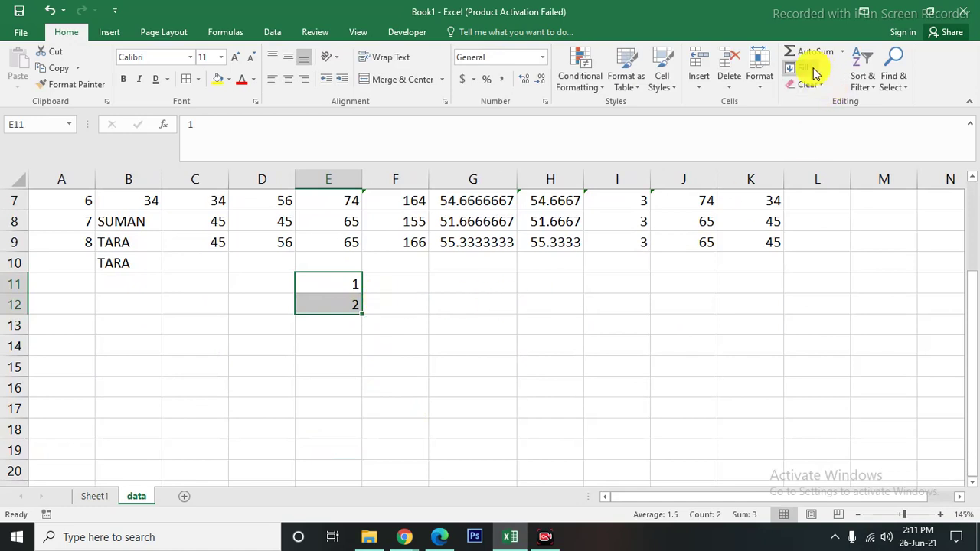
pyautogui.click(816, 73)
pyautogui.click(816, 182)
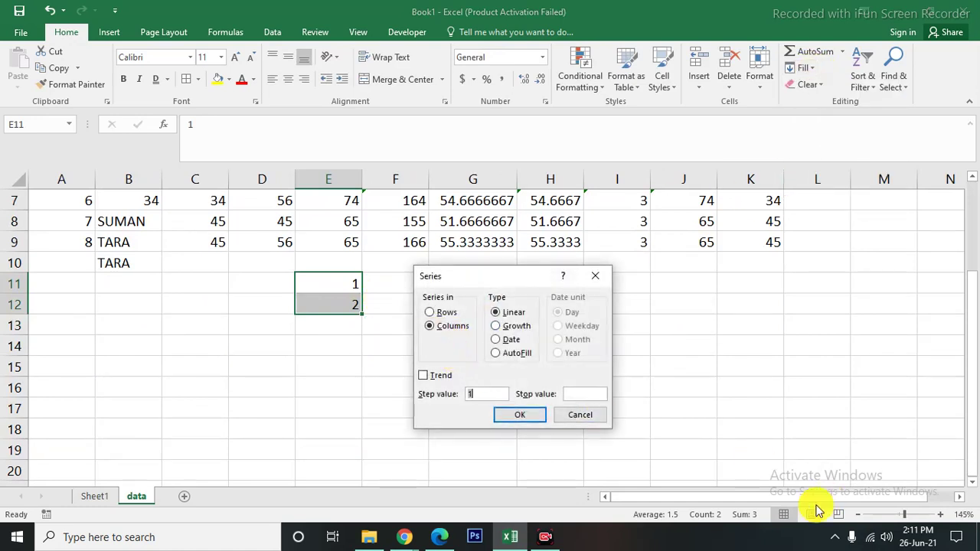
pyautogui.click(518, 413)
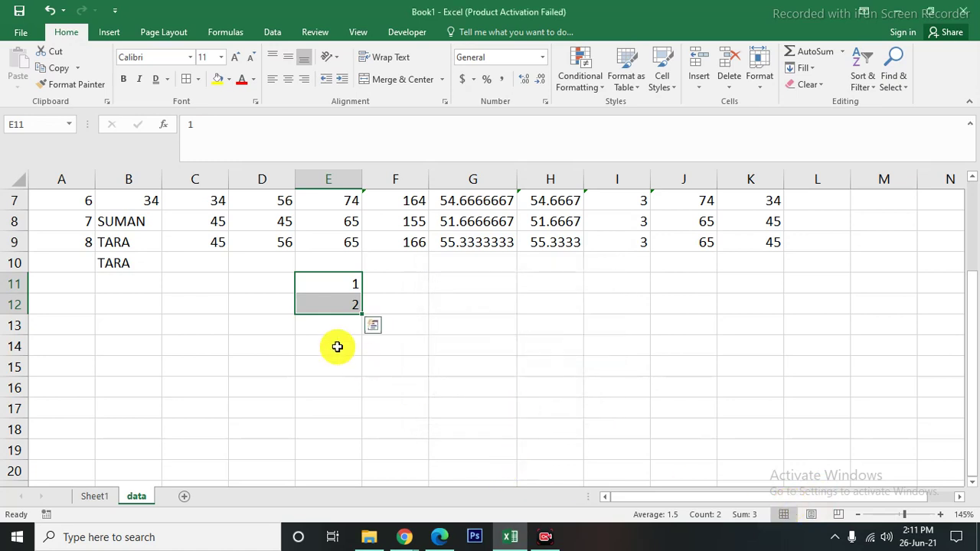
pyautogui.moveTo(361, 313); pyautogui.dragTo(365, 480)
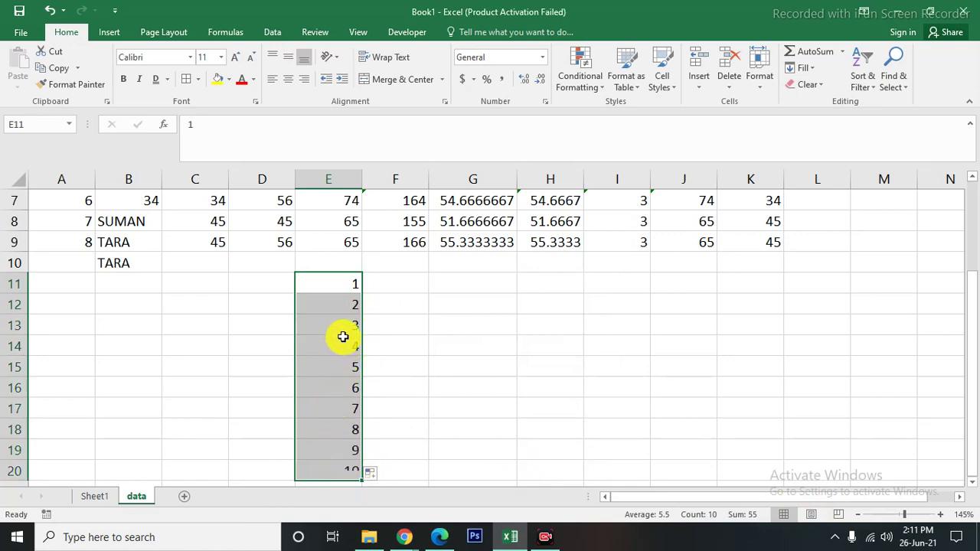
pyautogui.click(810, 70)
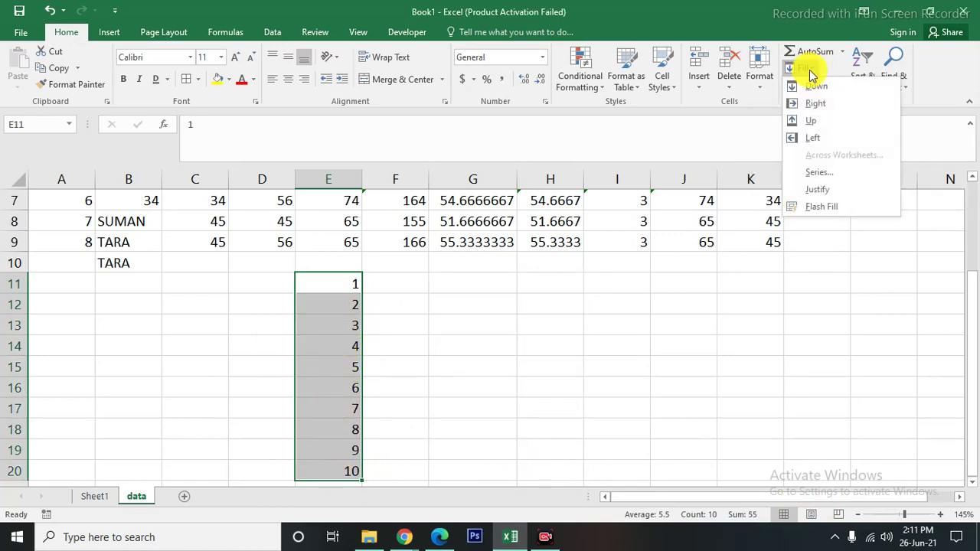
# - Type 'full' in G14 and 'name' in G15, then Fill Justify them into 'full name'
pyautogui.click(487, 417)
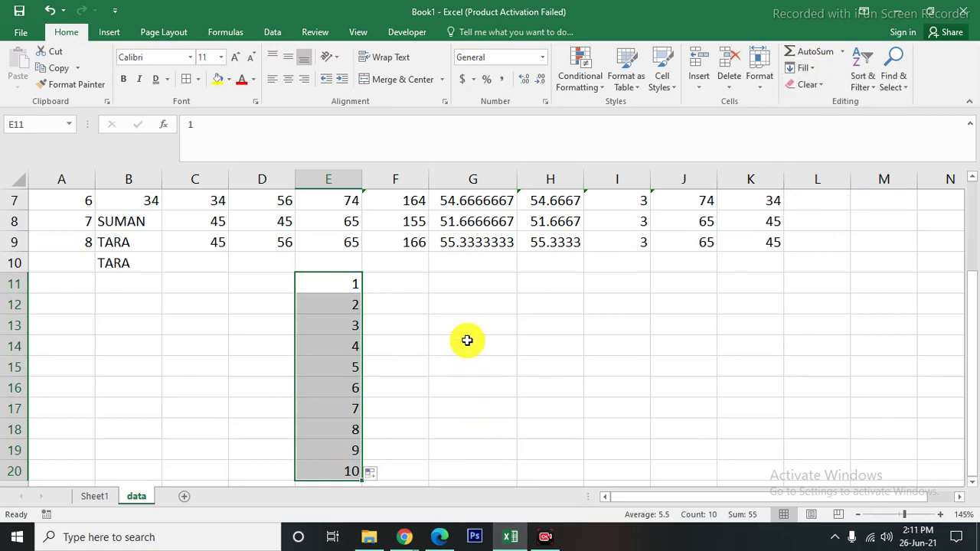
pyautogui.click(467, 341)
pyautogui.write('f')
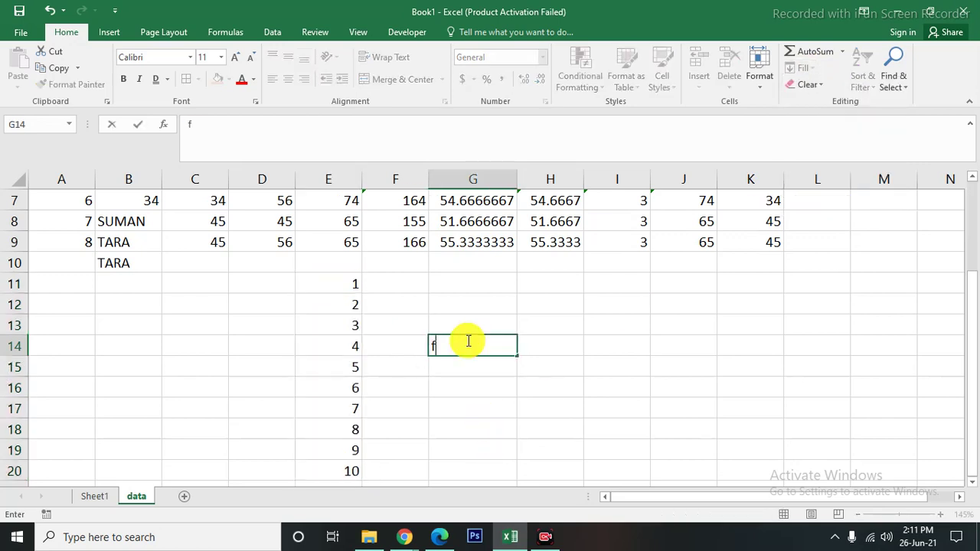
pyautogui.write('ull')
pyautogui.press('Return')
pyautogui.write('nam')
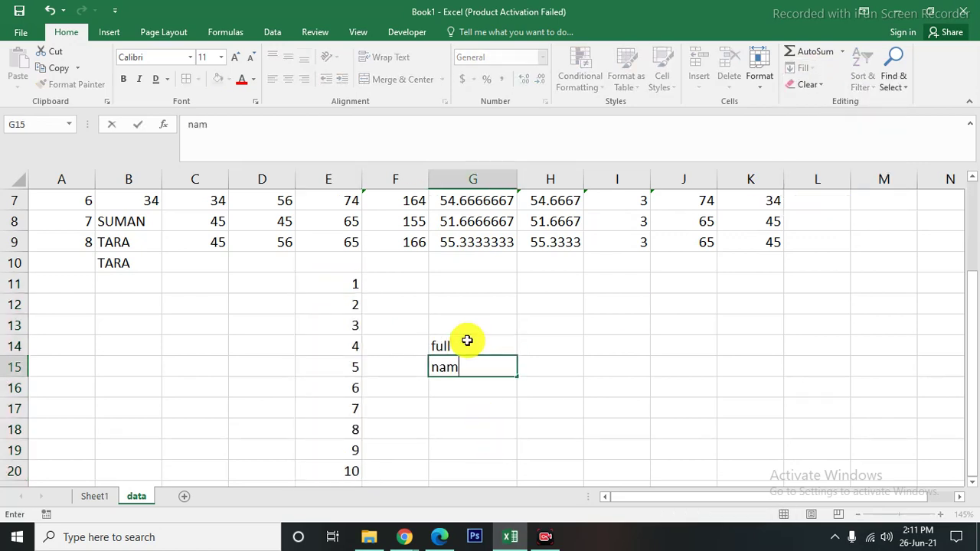
pyautogui.write('e')
pyautogui.press('Return')
pyautogui.moveTo(467, 341); pyautogui.dragTo(463, 366)
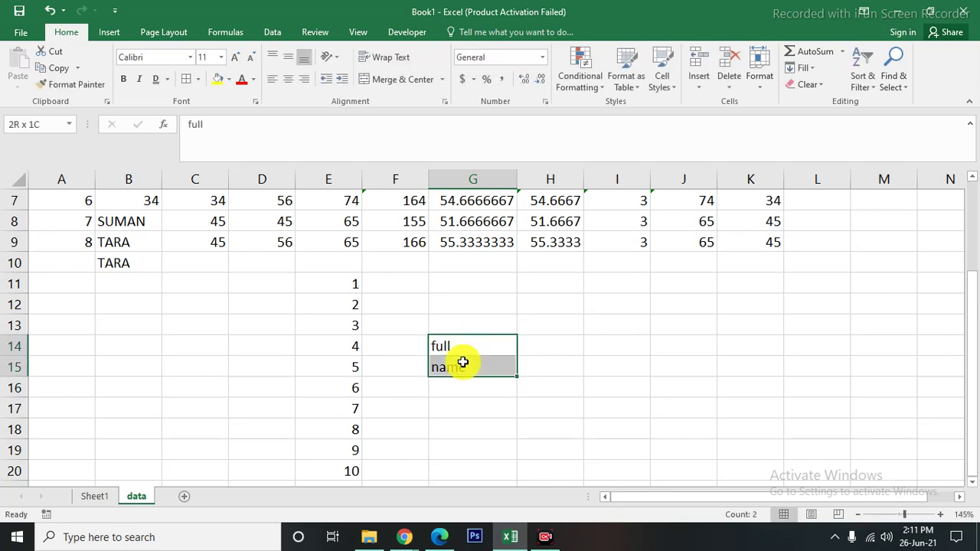
pyautogui.click(818, 68)
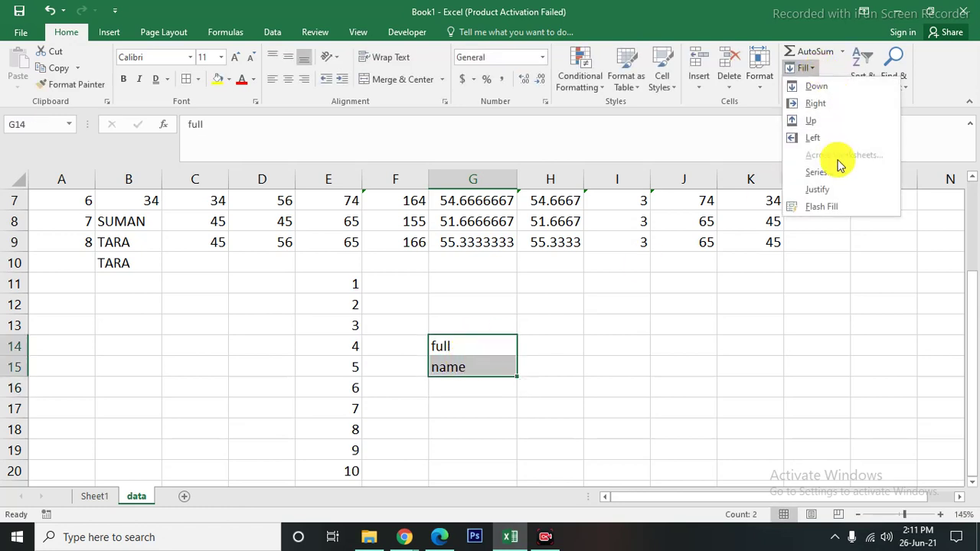
pyautogui.click(817, 187)
pyautogui.click(617, 406)
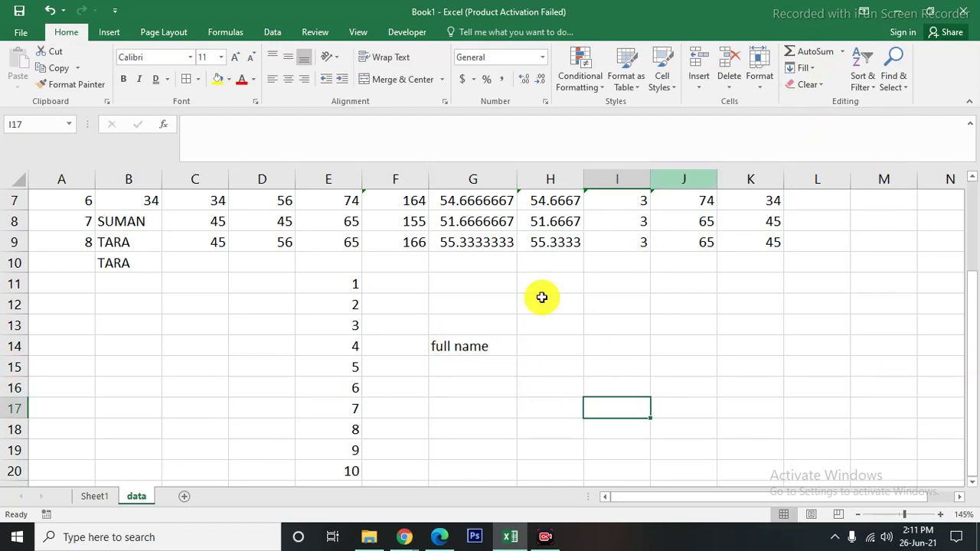
# - Undo the name edits to restore SHYAM, then sort the table by names B2:B9 A to Z
pyautogui.click(875, 84)
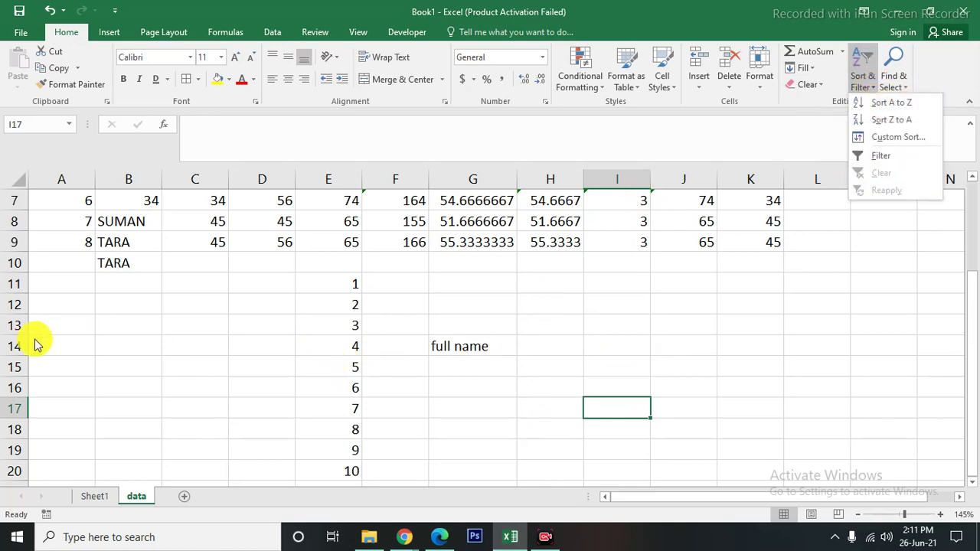
pyautogui.click(253, 389)
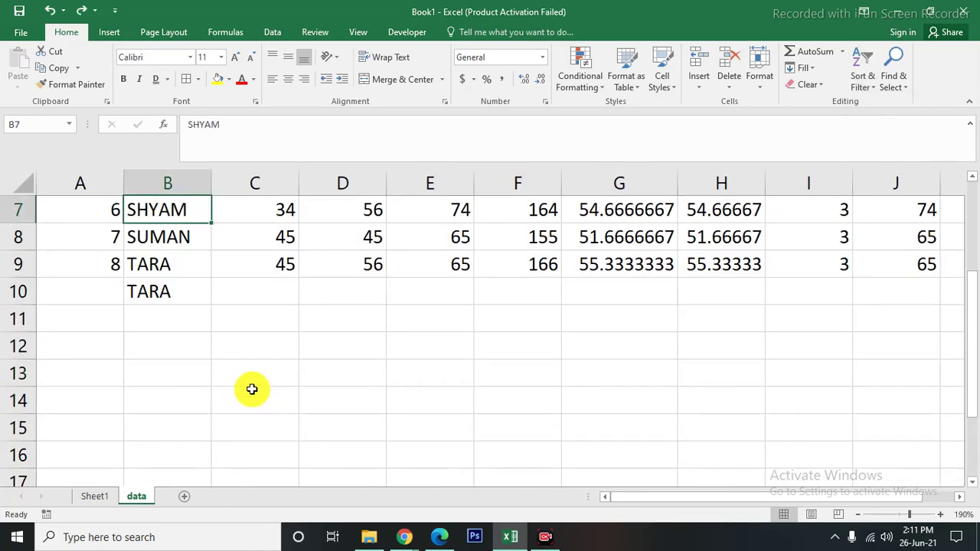
pyautogui.hotkey('ctrl', 'z')
pyautogui.scroll(2, 252, 389)
pyautogui.click(158, 246)
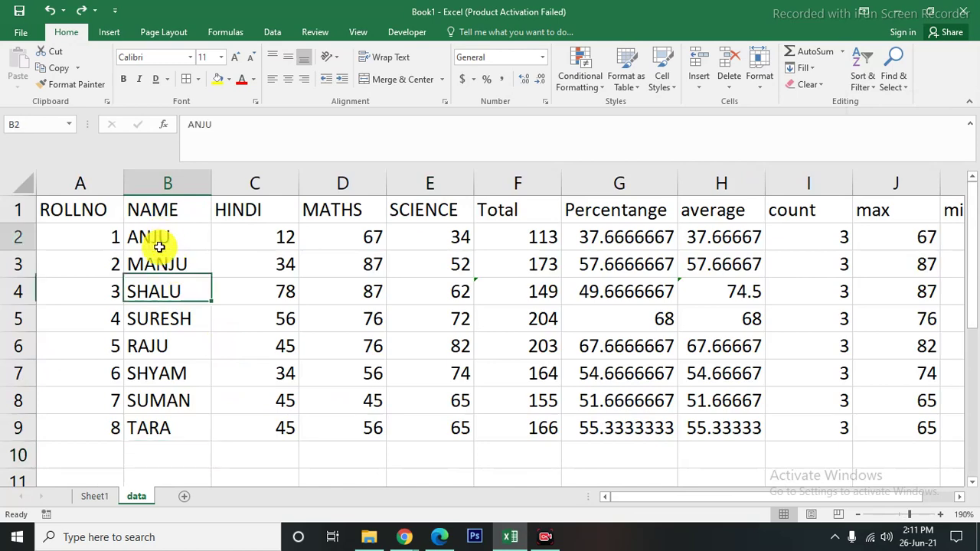
pyautogui.moveTo(159, 246); pyautogui.dragTo(164, 429)
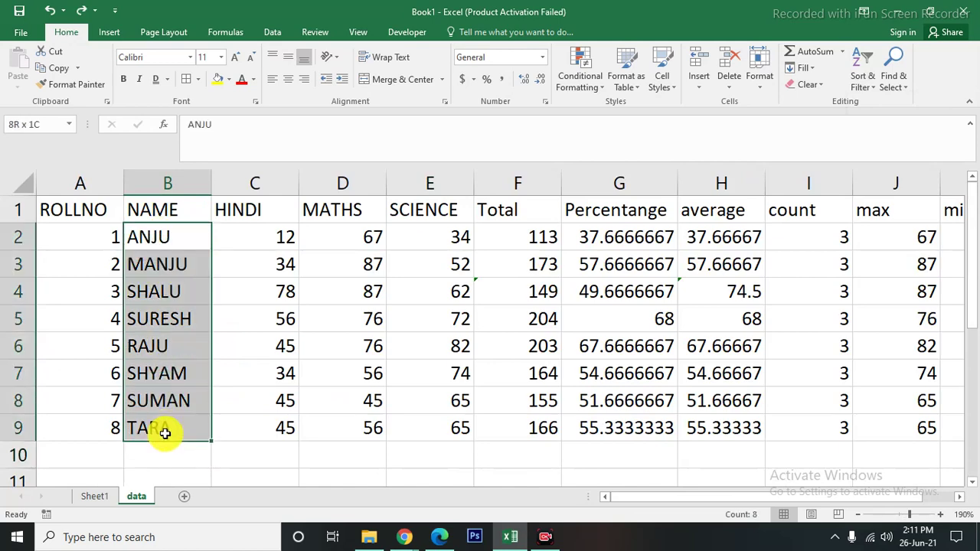
pyautogui.click(906, 92)
pyautogui.click(864, 84)
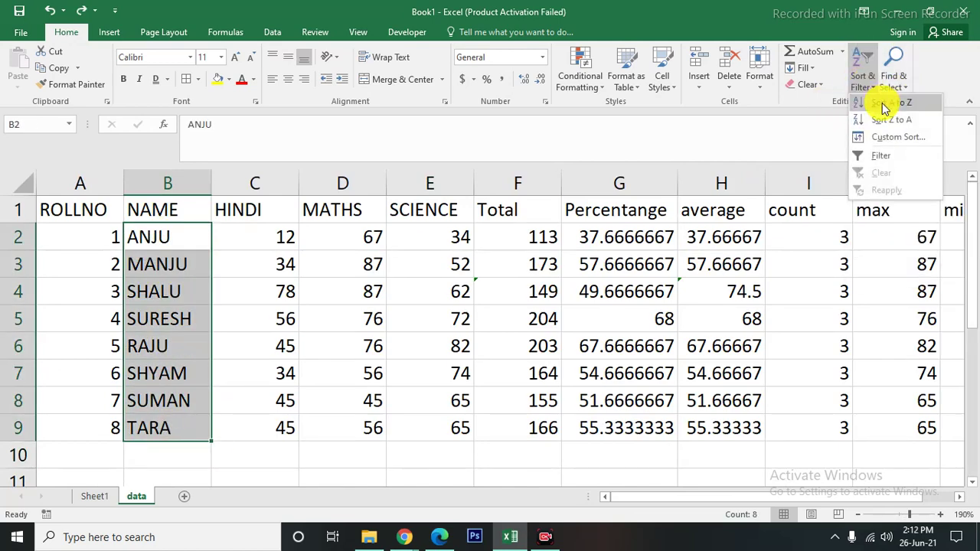
pyautogui.click(884, 107)
pyautogui.click(560, 399)
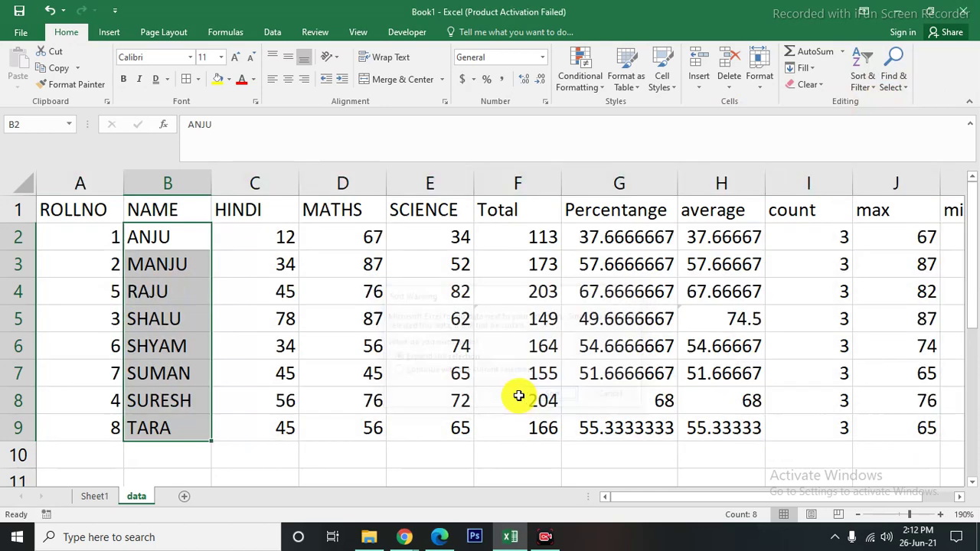
# - Re-sort the whole table by name Z to A, expanding the selection, so TARA is first
pyautogui.moveTo(138, 234); pyautogui.dragTo(144, 430)
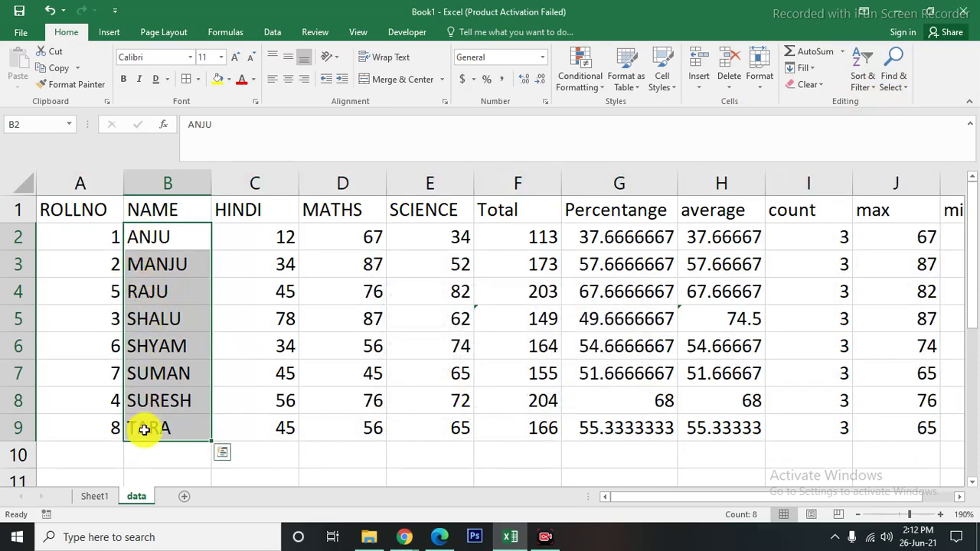
pyautogui.click(869, 83)
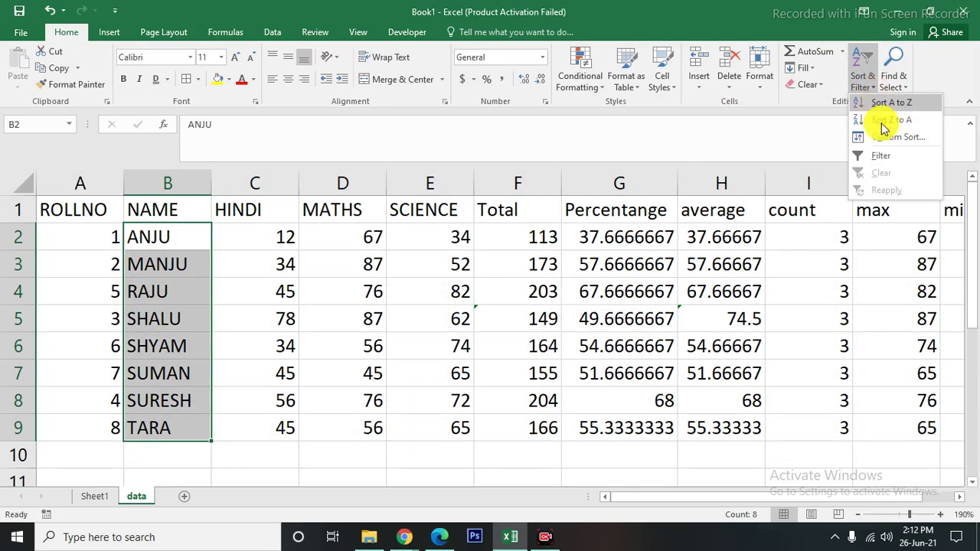
pyautogui.click(880, 120)
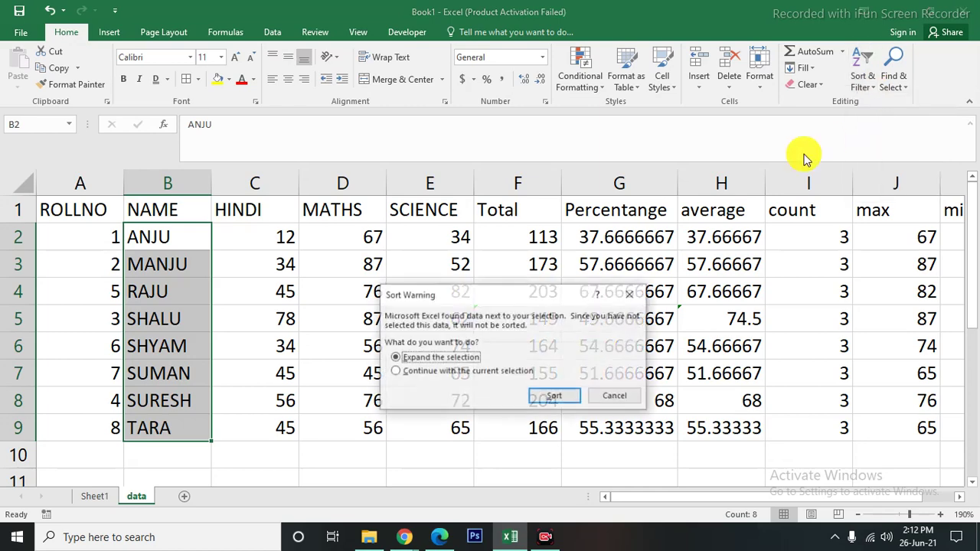
pyautogui.click(556, 397)
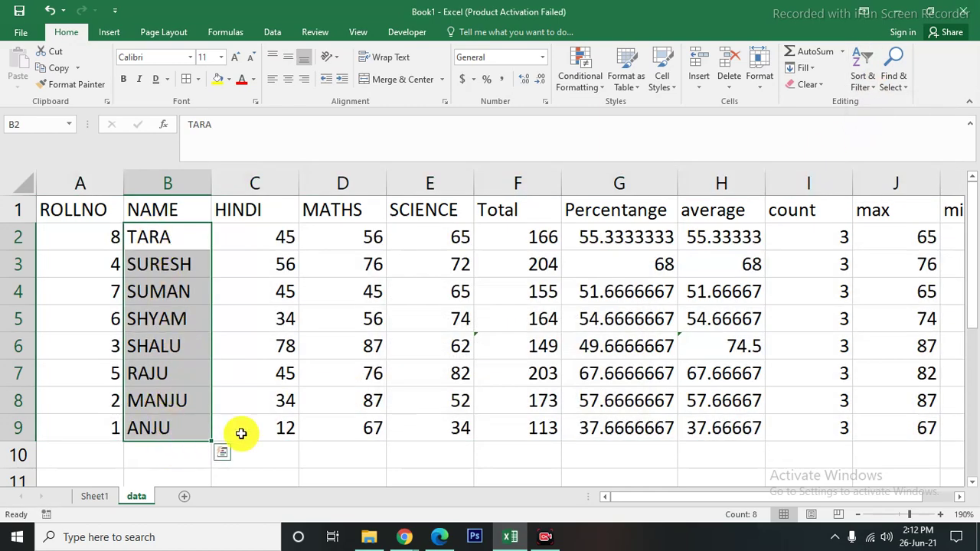
# - Turn on filtering and filter the NAME column to show only ANJU's record
pyautogui.click(871, 89)
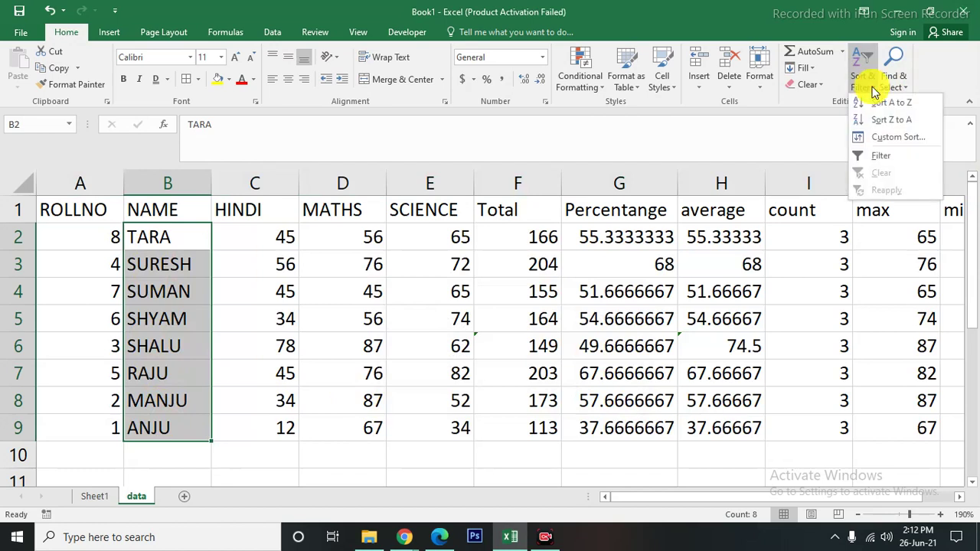
pyautogui.click(880, 156)
pyautogui.click(258, 314)
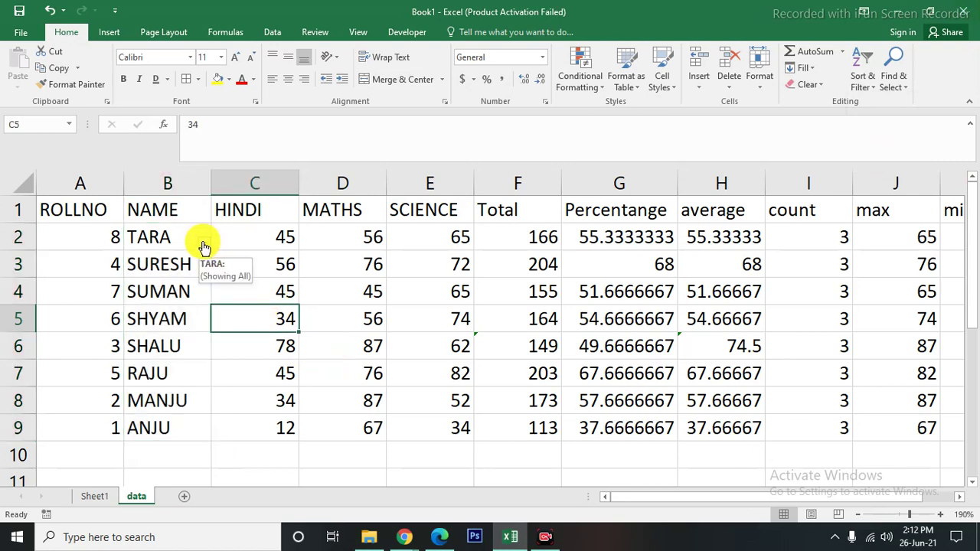
pyautogui.click(204, 243)
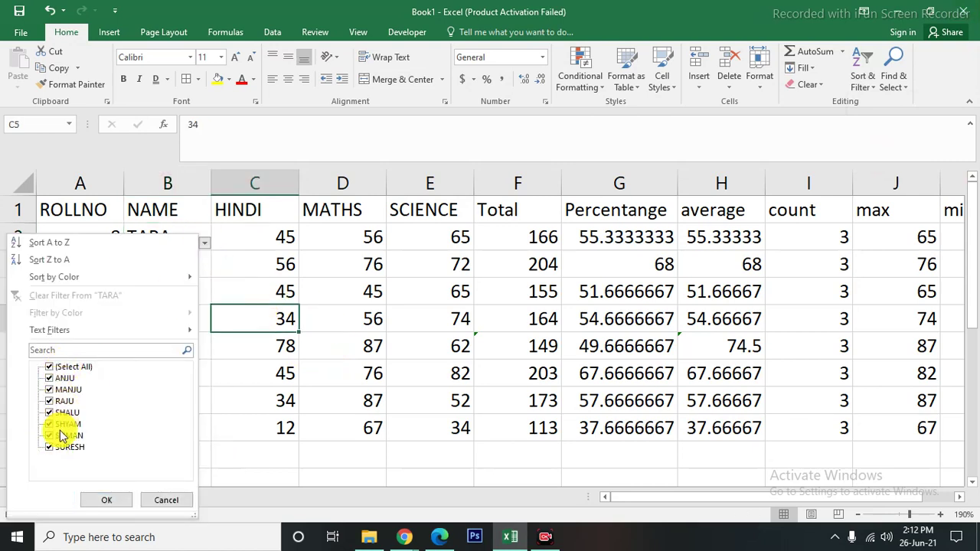
pyautogui.click(49, 367)
pyautogui.click(49, 378)
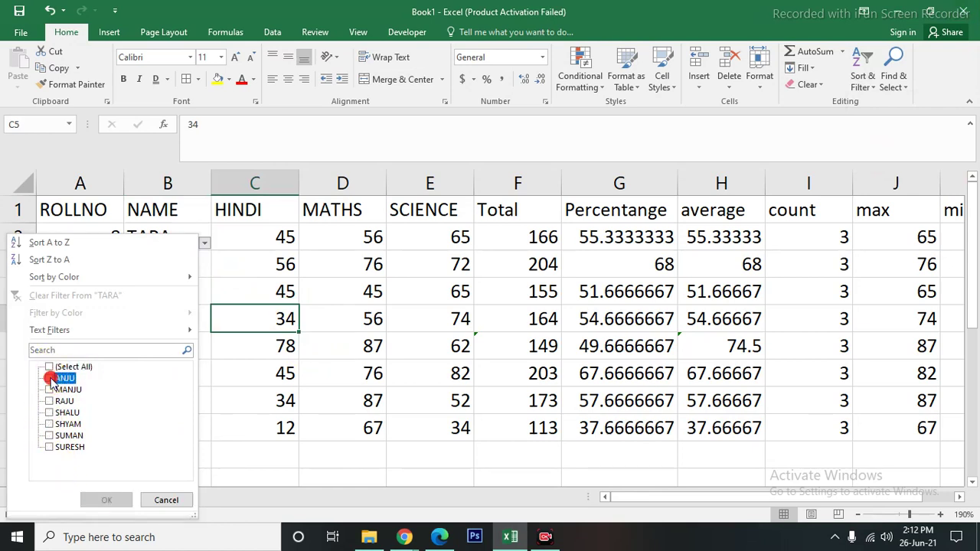
pyautogui.click(102, 503)
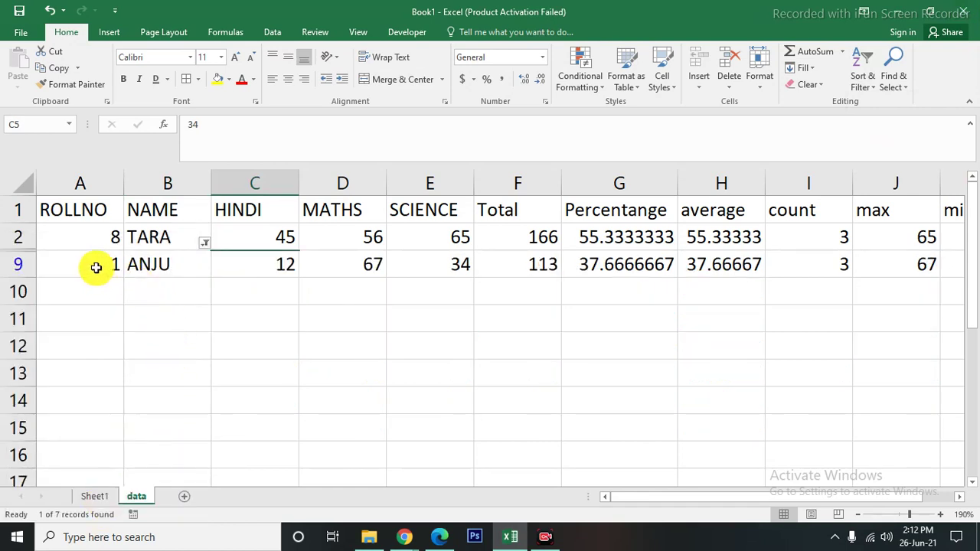
# - Change the NAME filter from ANJU to SHALU
pyautogui.click(204, 243)
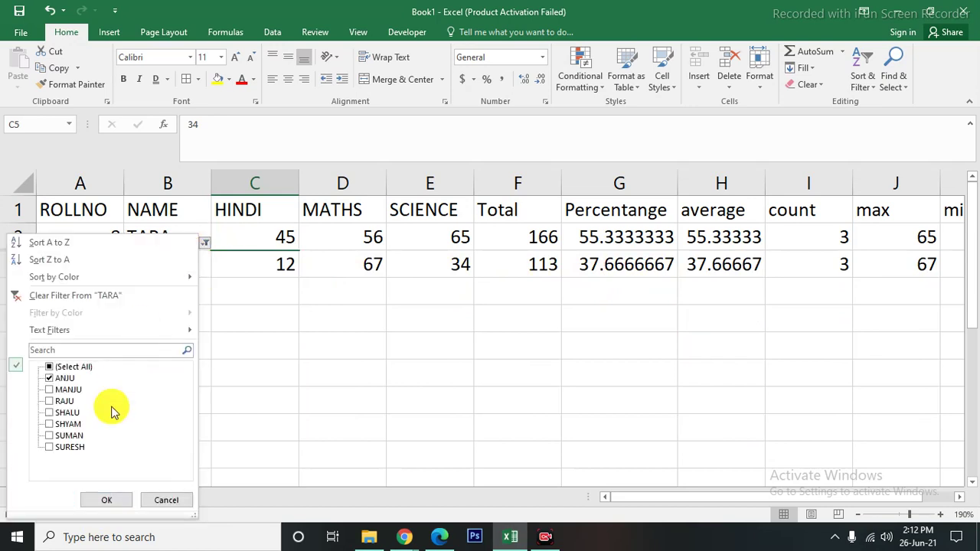
pyautogui.click(49, 378)
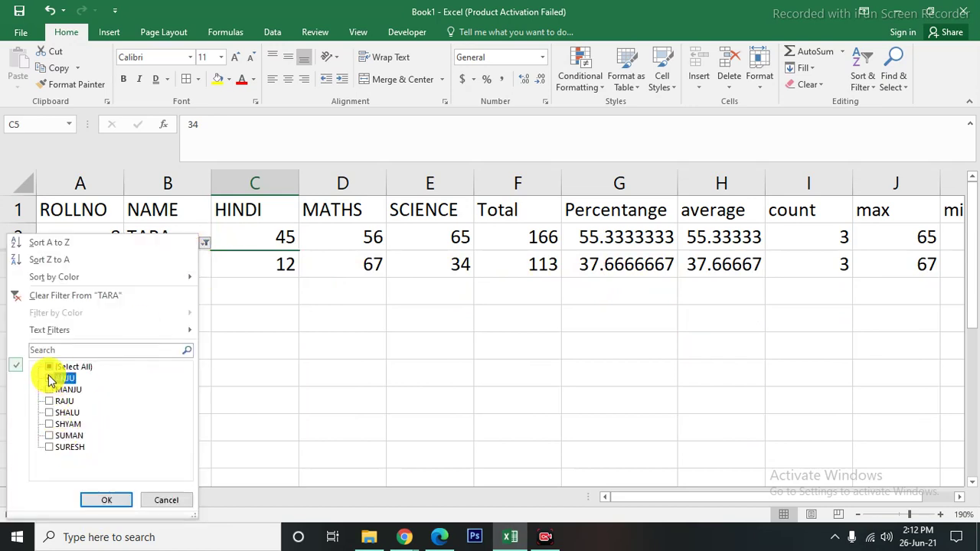
pyautogui.click(49, 414)
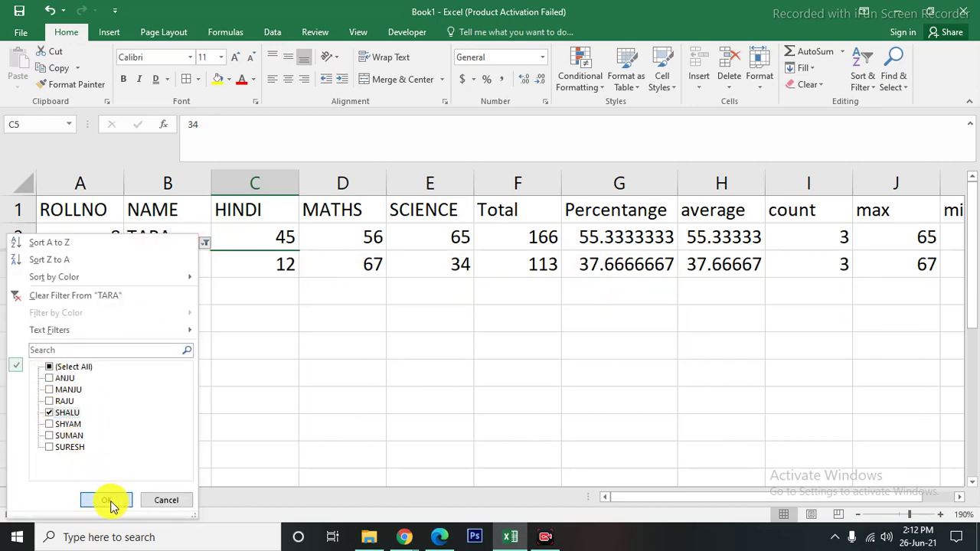
pyautogui.click(107, 501)
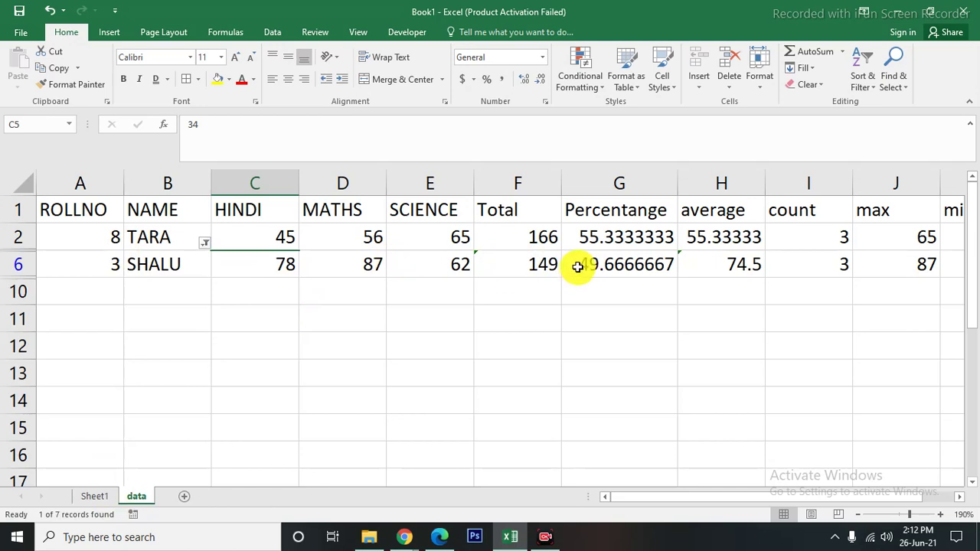
# - Remove the name filter so all eight student rows show again
pyautogui.click(893, 80)
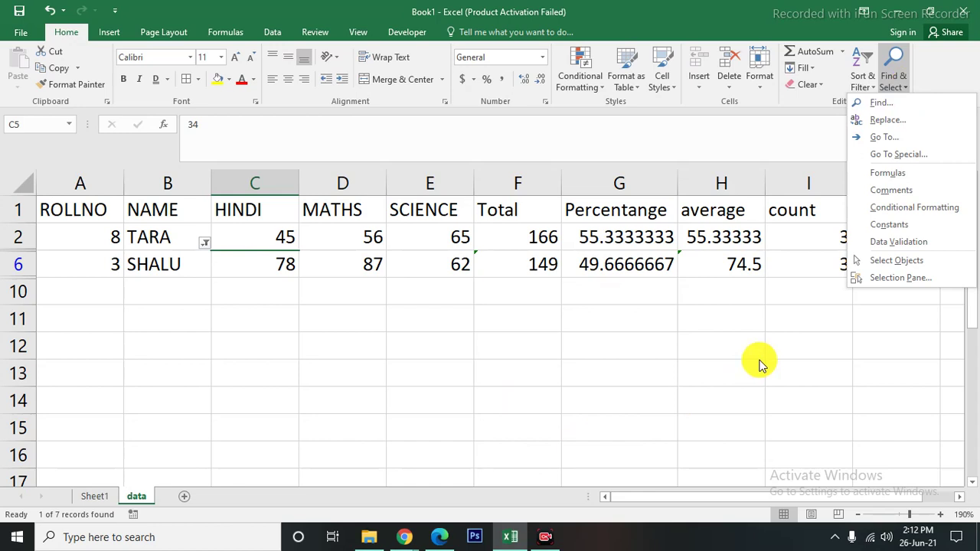
pyautogui.click(759, 364)
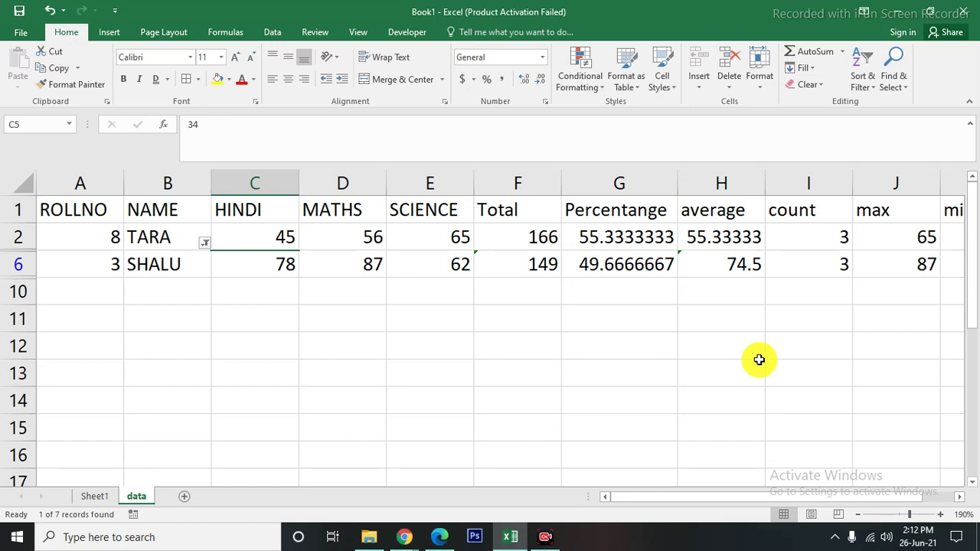
pyautogui.click(893, 75)
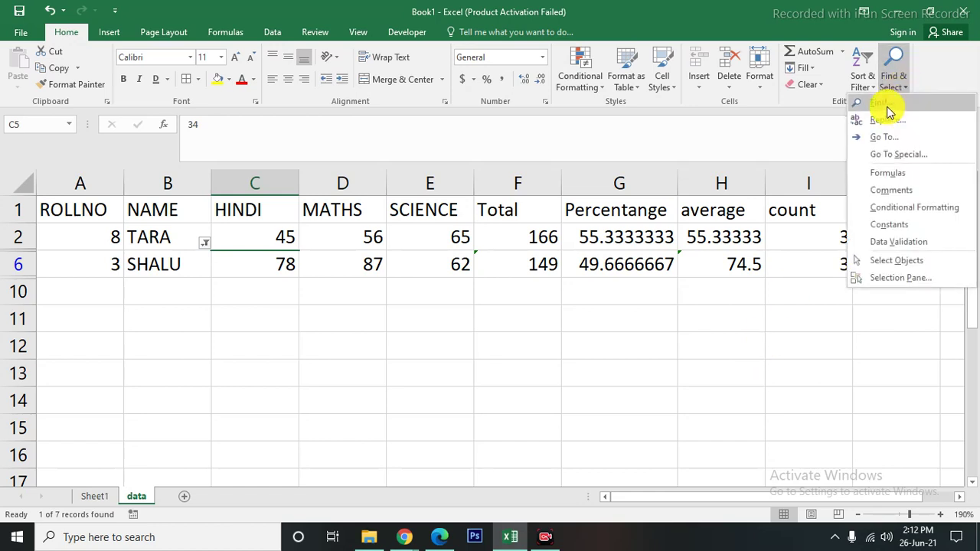
pyautogui.click(879, 102)
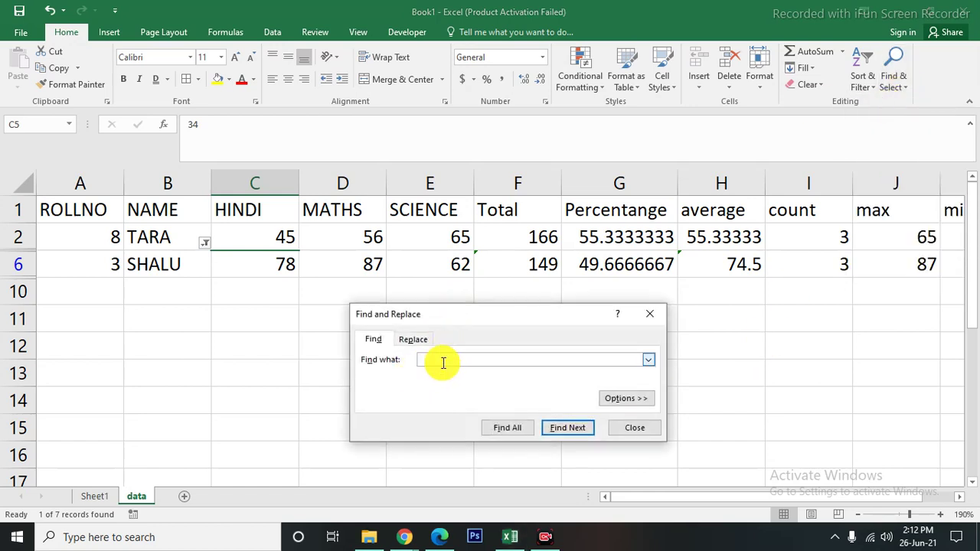
pyautogui.click(624, 427)
pyautogui.hotkey('ctrl', 'z')
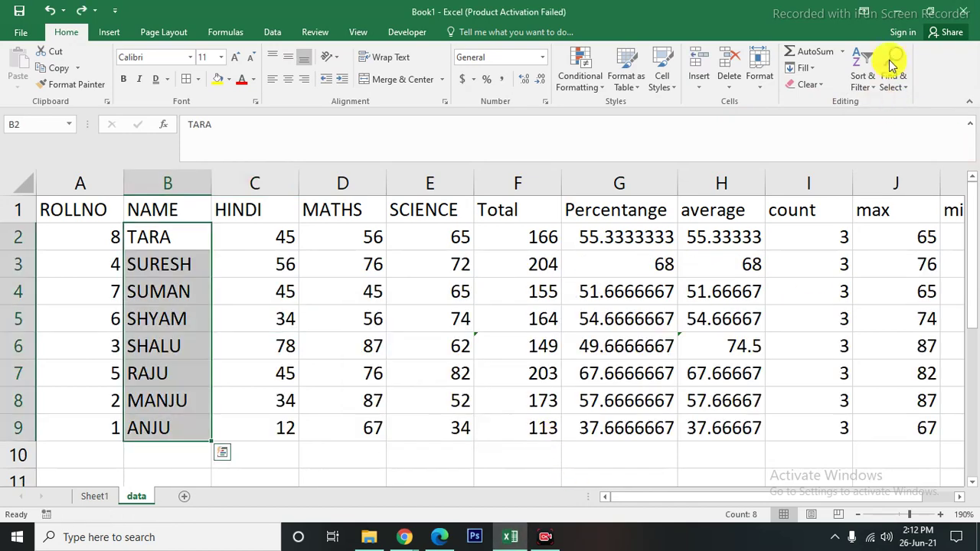
# - Search the sheet for tara and locate TARA in the NAME column
pyautogui.click(898, 82)
pyautogui.click(881, 103)
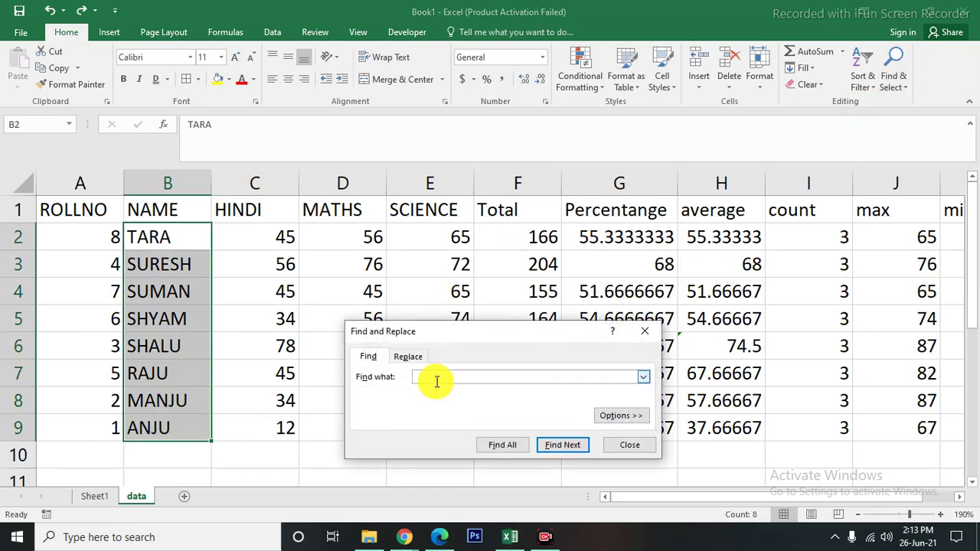
pyautogui.write('tara')
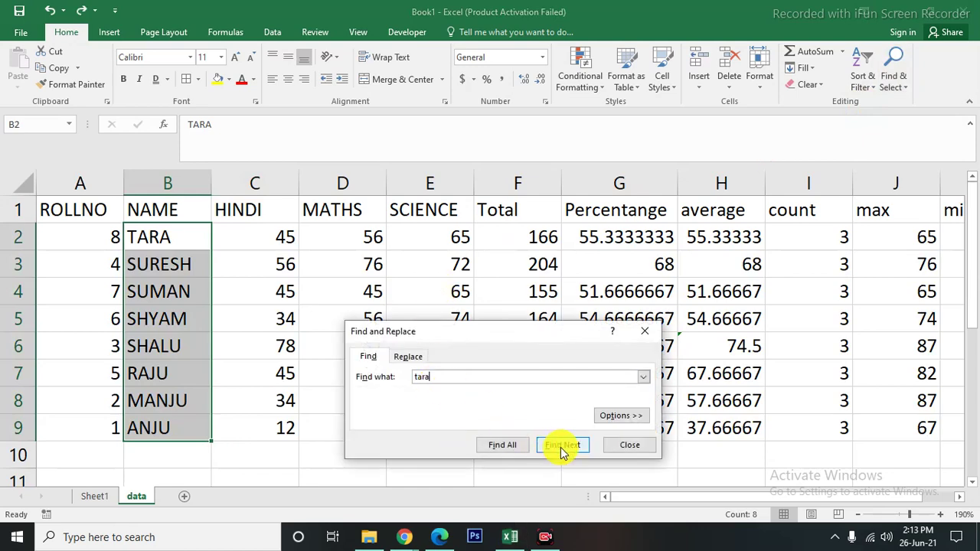
pyautogui.click(628, 448)
pyautogui.click(400, 477)
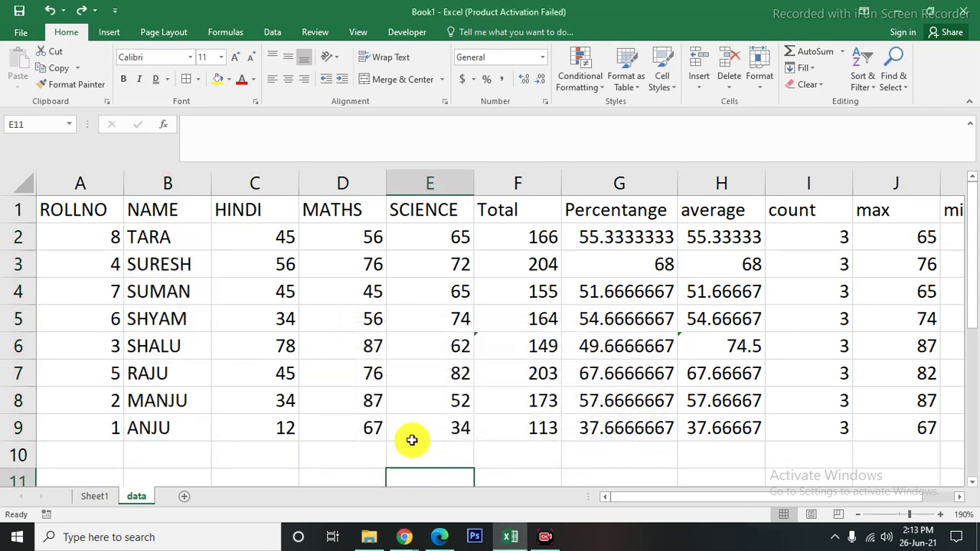
pyautogui.hotkey('ctrl', 'f')
pyautogui.write('tara')
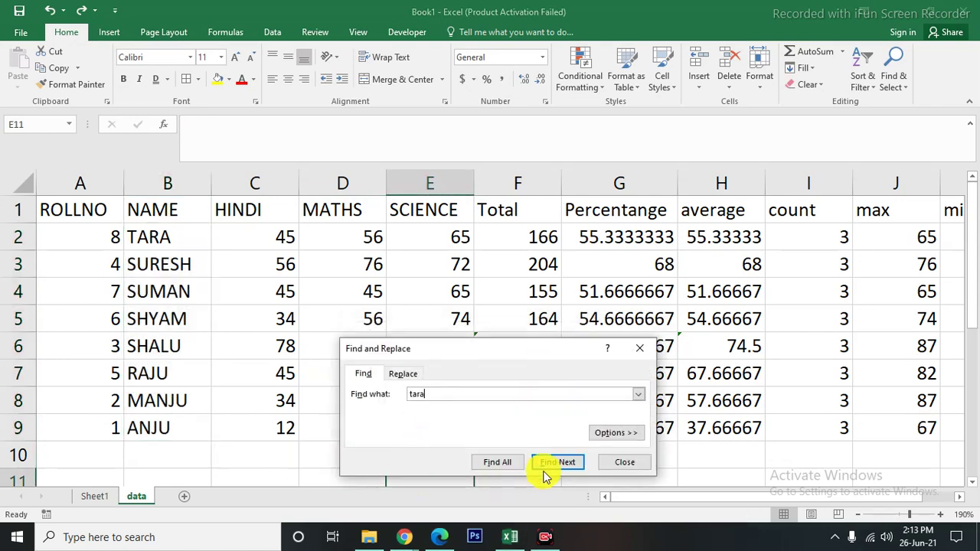
pyautogui.click(549, 463)
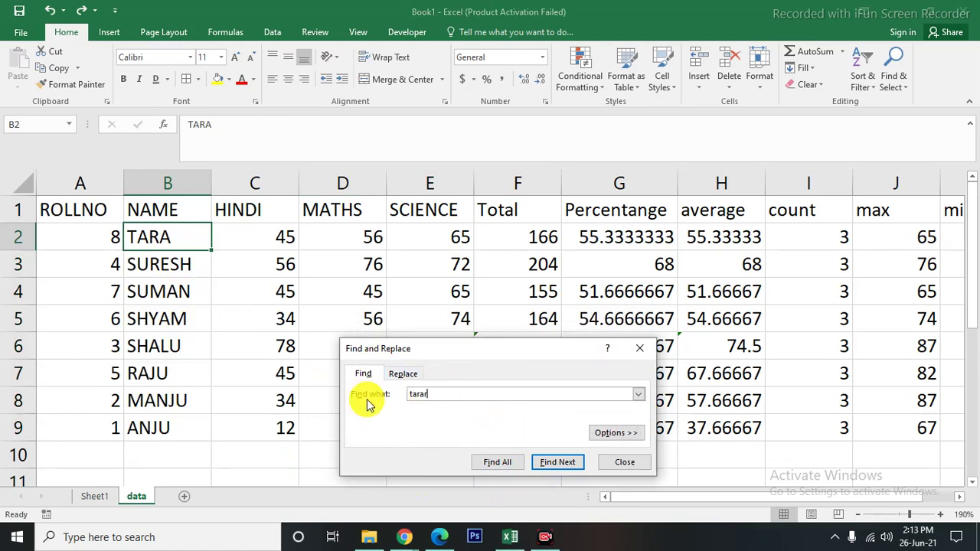
# - Change the search to raju, find RAJU, and close the Find box
pyautogui.write('aju')
pyautogui.doubleClick(463, 393)
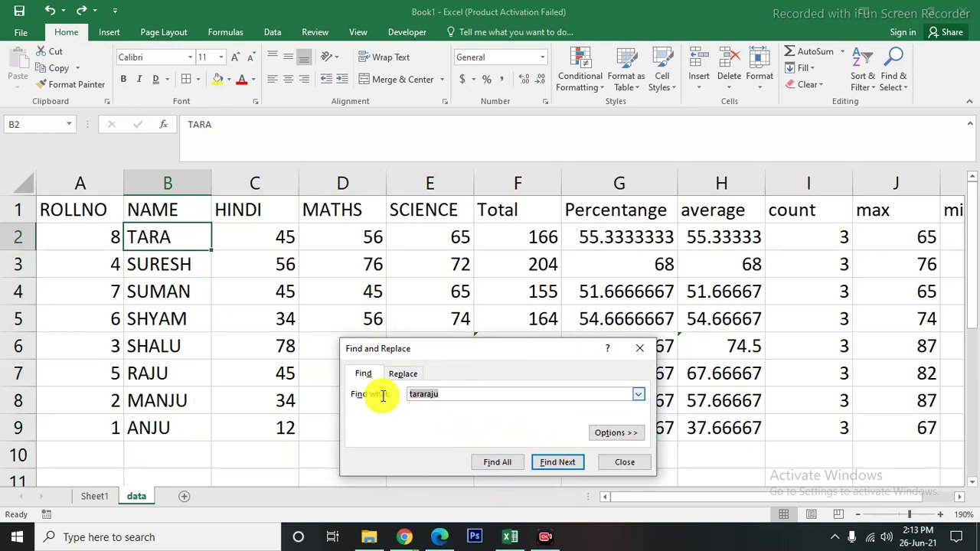
pyautogui.write('u')
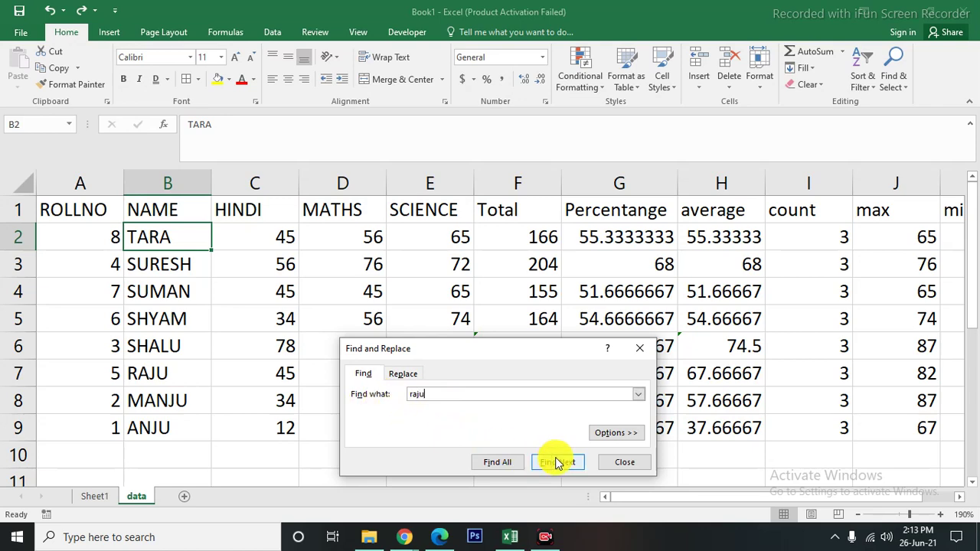
pyautogui.click(558, 461)
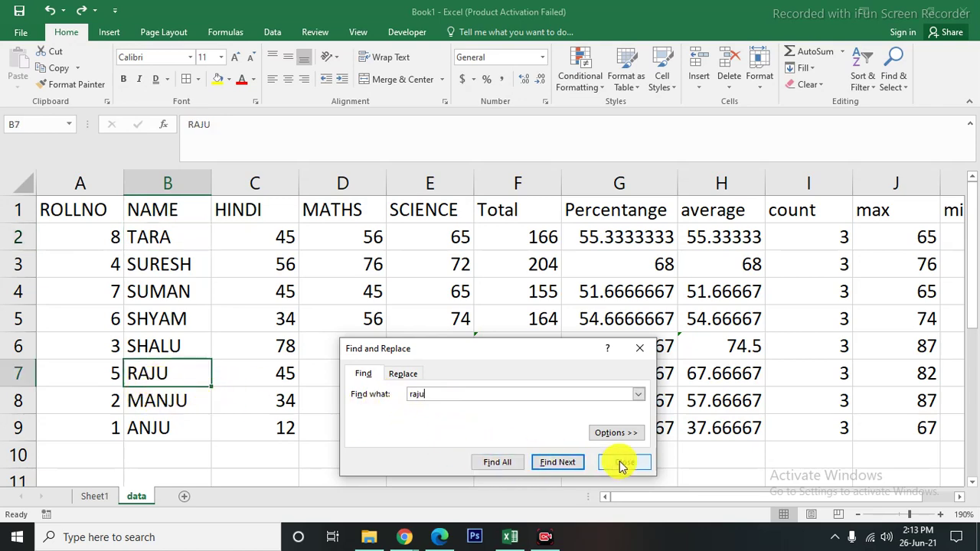
pyautogui.click(623, 462)
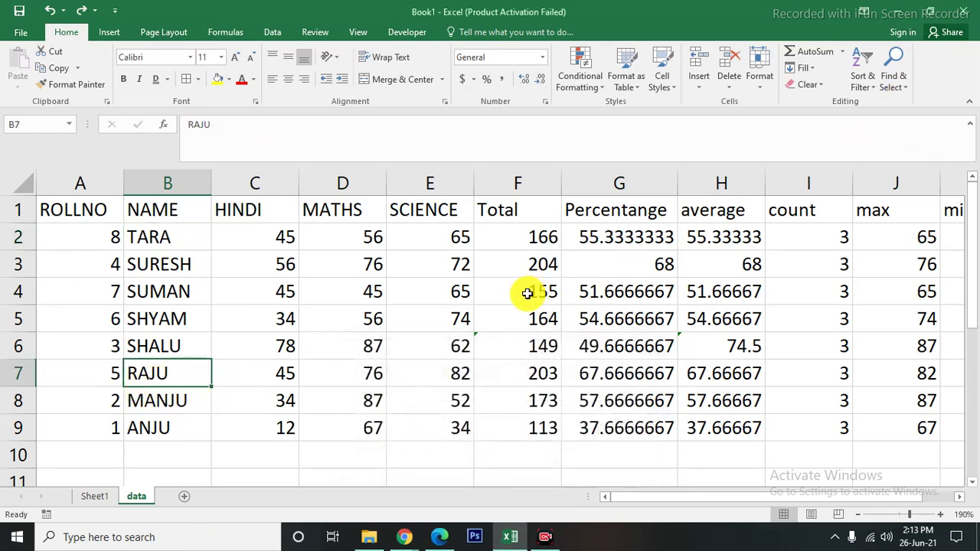
# - Replace All raju with tara in the NAME column, then undo and redo the change
pyautogui.hotkey('ctrl', 'f')
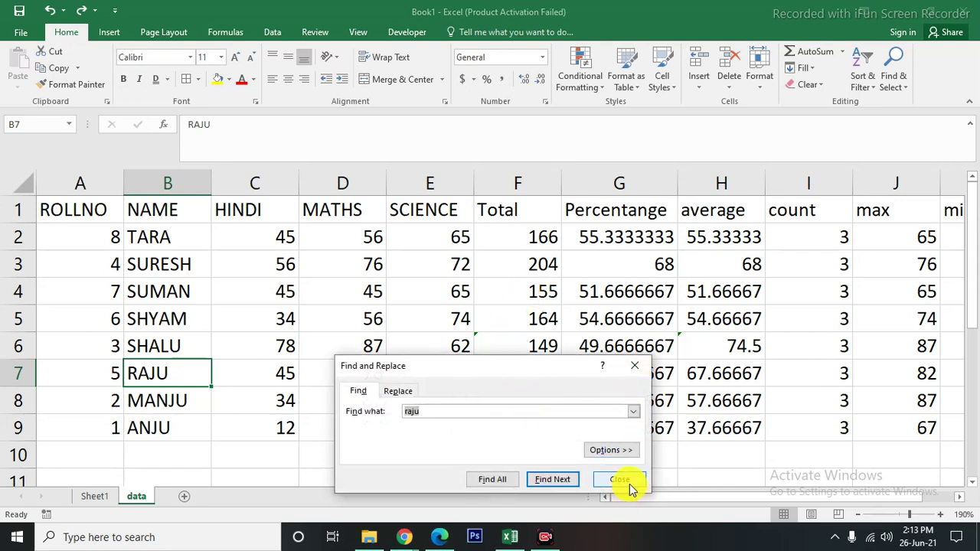
pyautogui.click(624, 477)
pyautogui.click(900, 94)
pyautogui.click(885, 123)
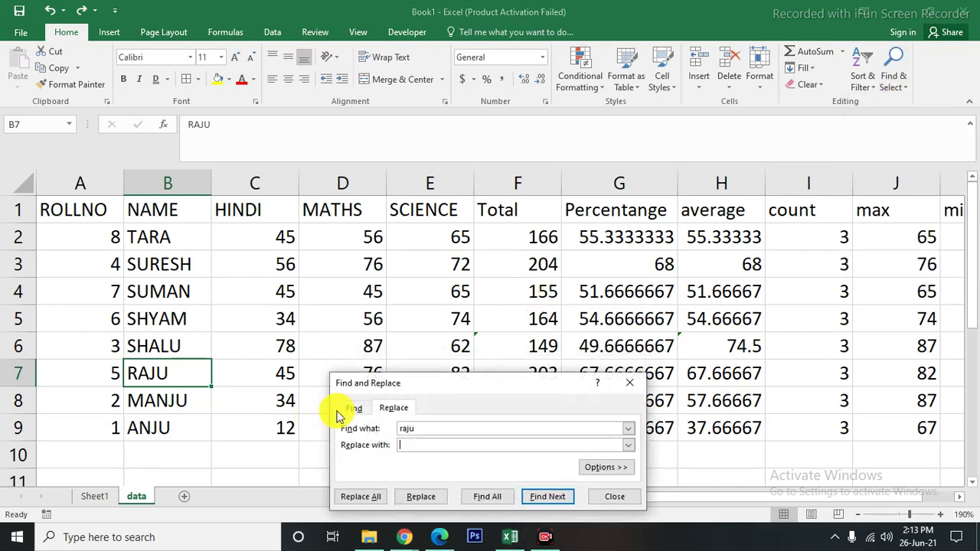
pyautogui.click(419, 444)
pyautogui.write('tara')
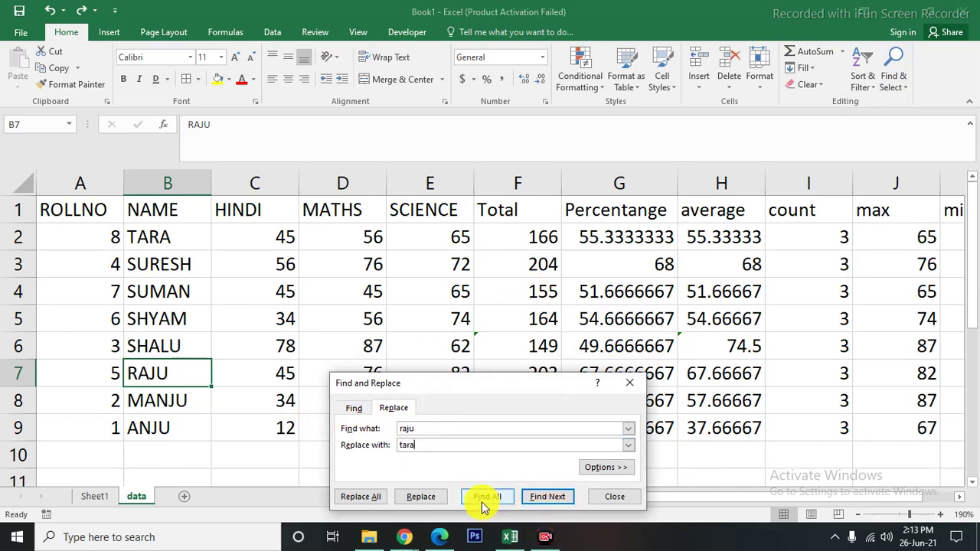
pyautogui.click(373, 499)
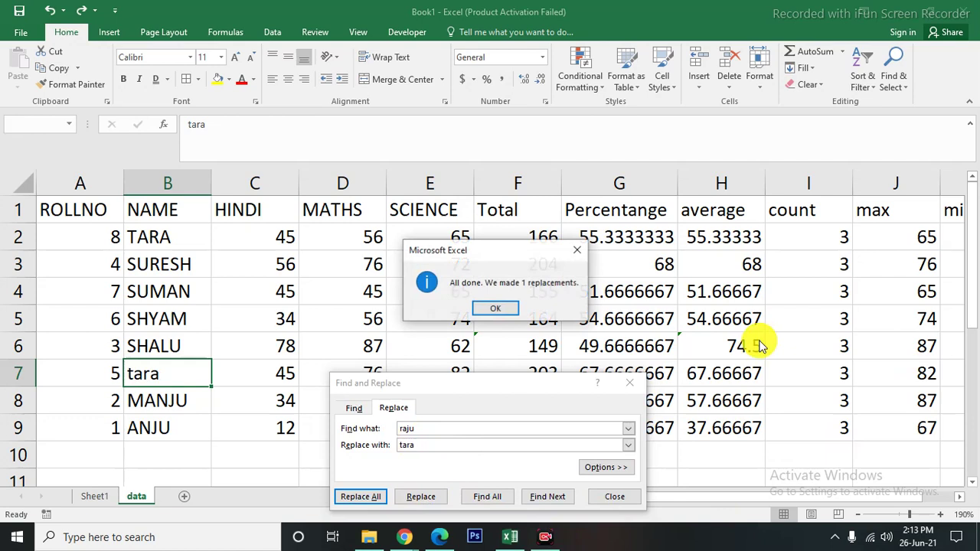
pyautogui.click(494, 310)
pyautogui.click(615, 496)
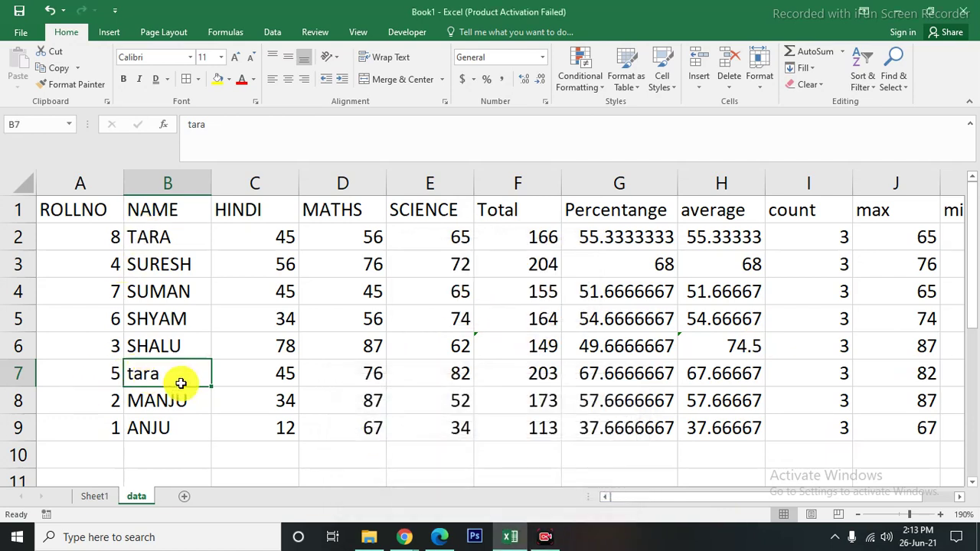
pyautogui.hotkey('ctrl', 'z')
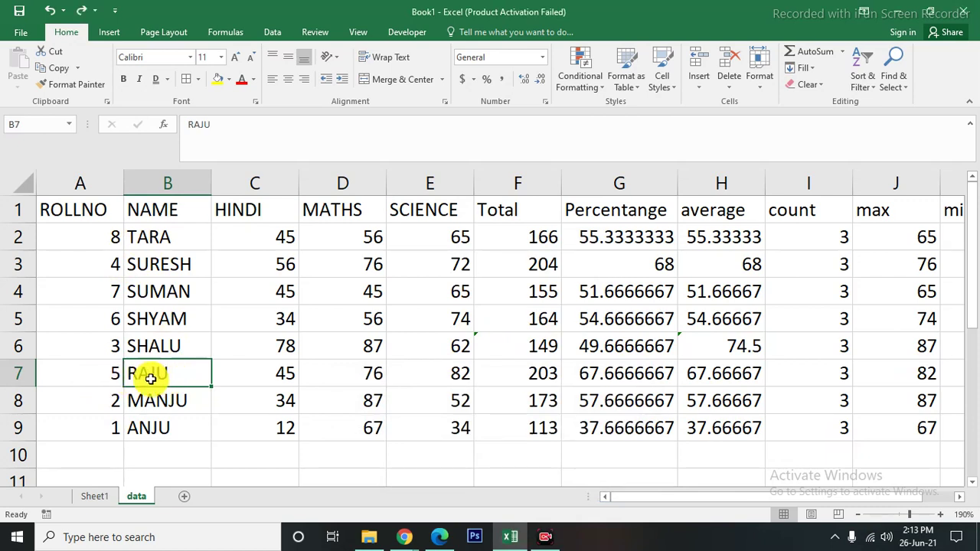
pyautogui.hotkey('ctrl', 'y')
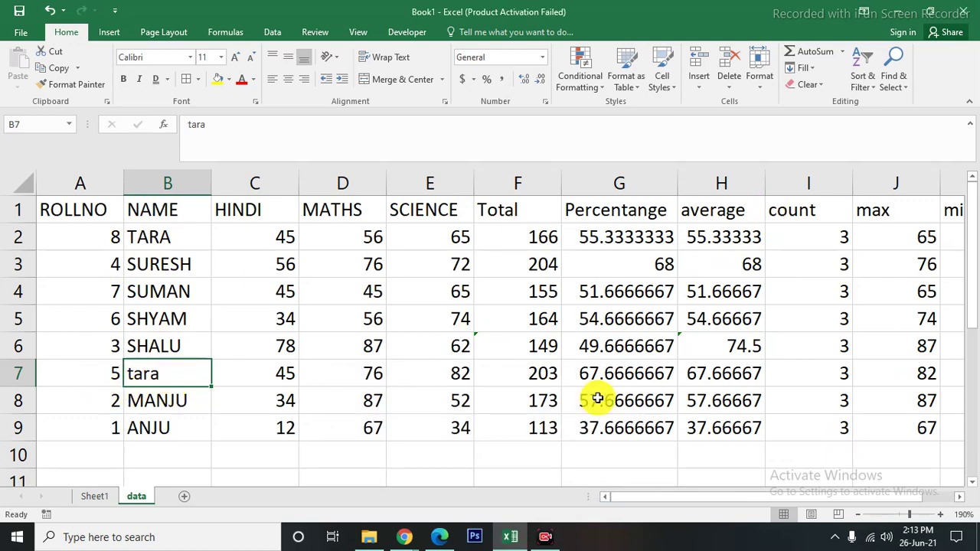
# - Use Go To with reference H6 to select SHALU's average mark cell
pyautogui.click(908, 94)
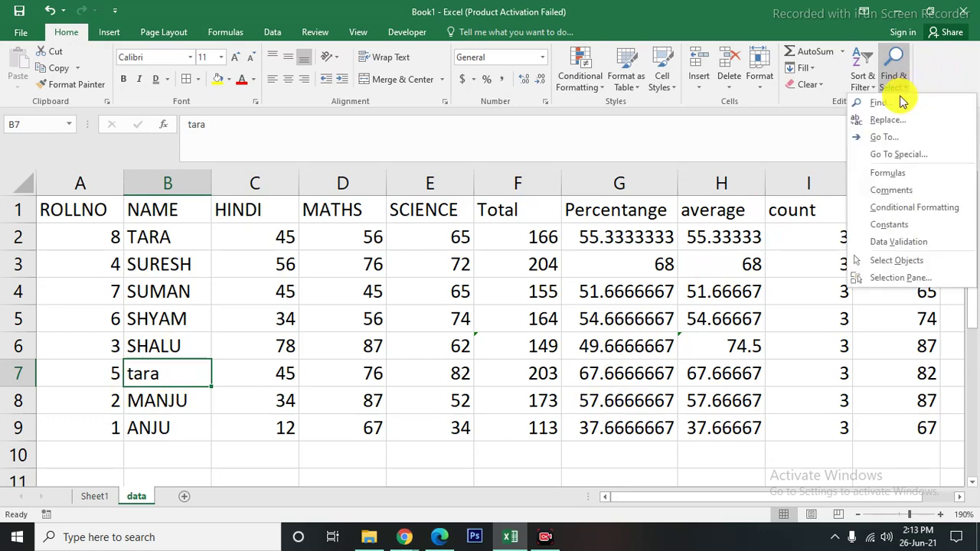
pyautogui.click(881, 137)
pyautogui.write('h6')
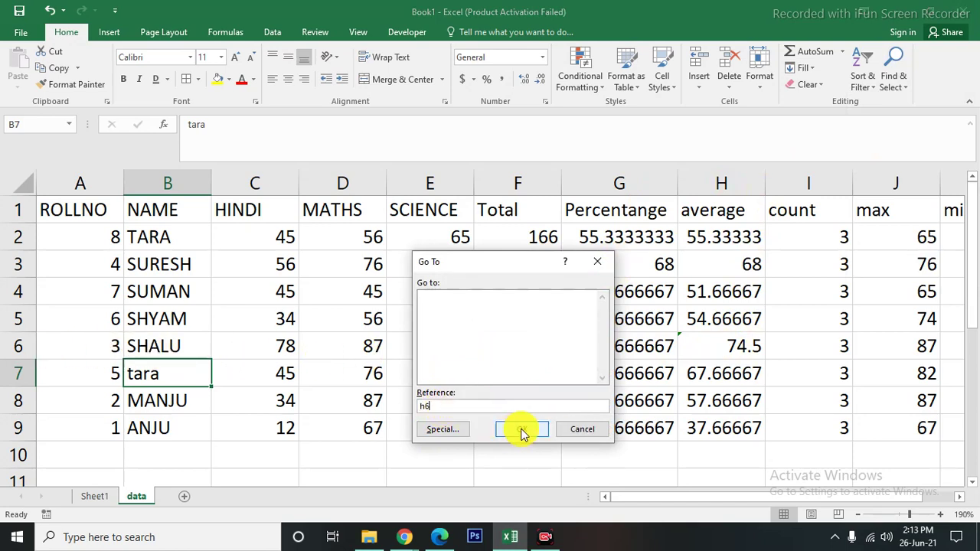
pyautogui.click(521, 429)
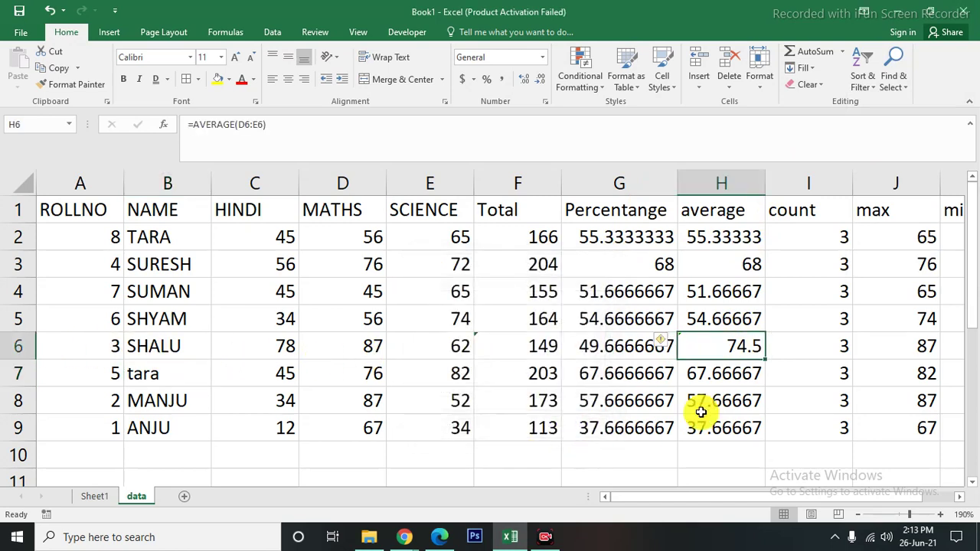